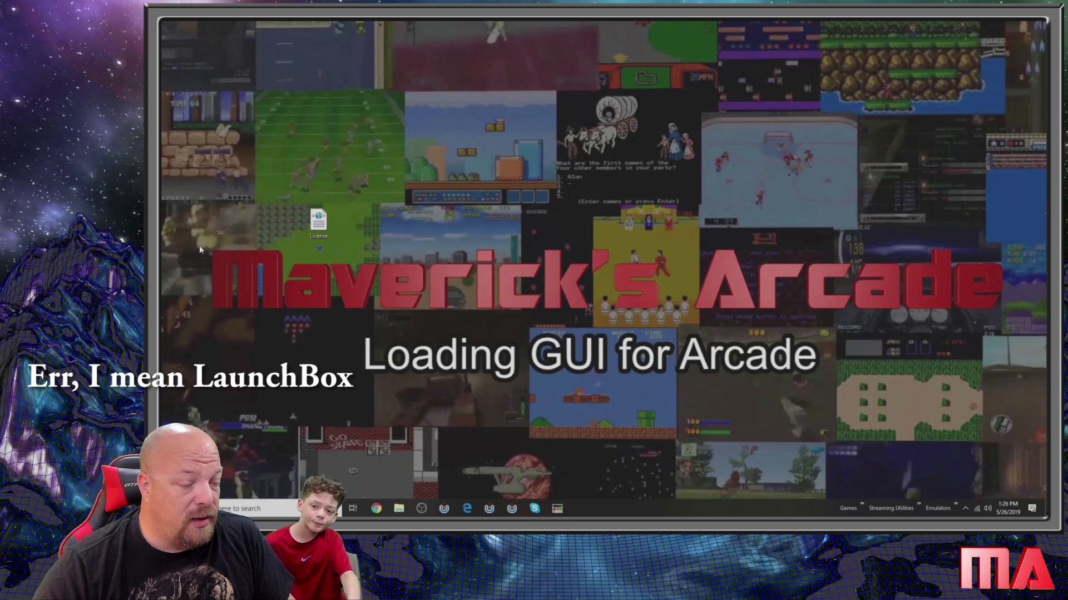
- Open File Explorer and browse to the old LaunchBox folder at E:\OLD Drives\D\Emulators\LaunchBox
click(399, 509)
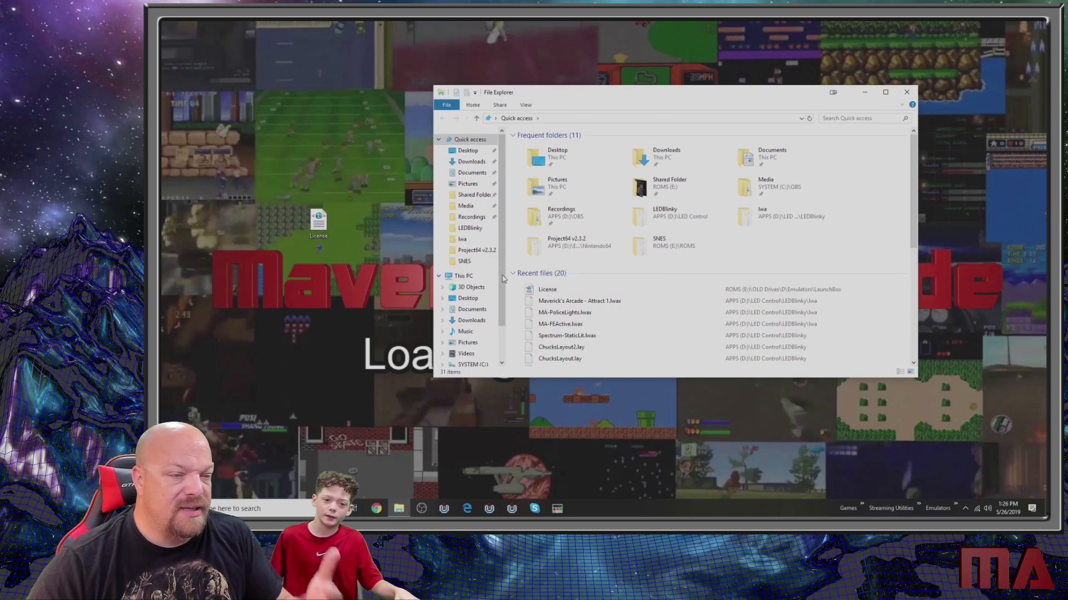
scroll(490, 328, down, 2)
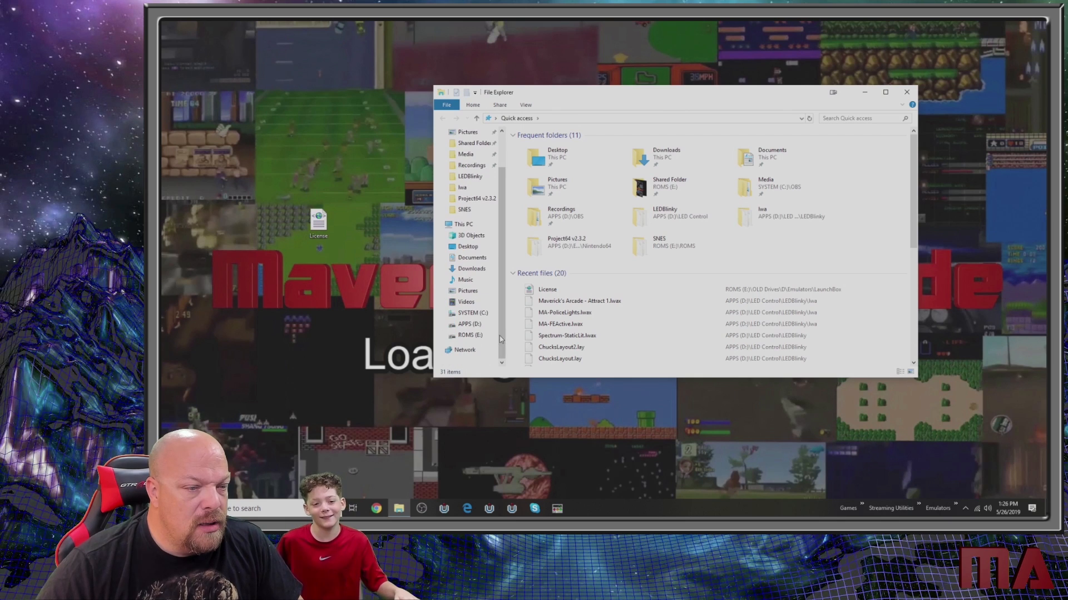
click(469, 335)
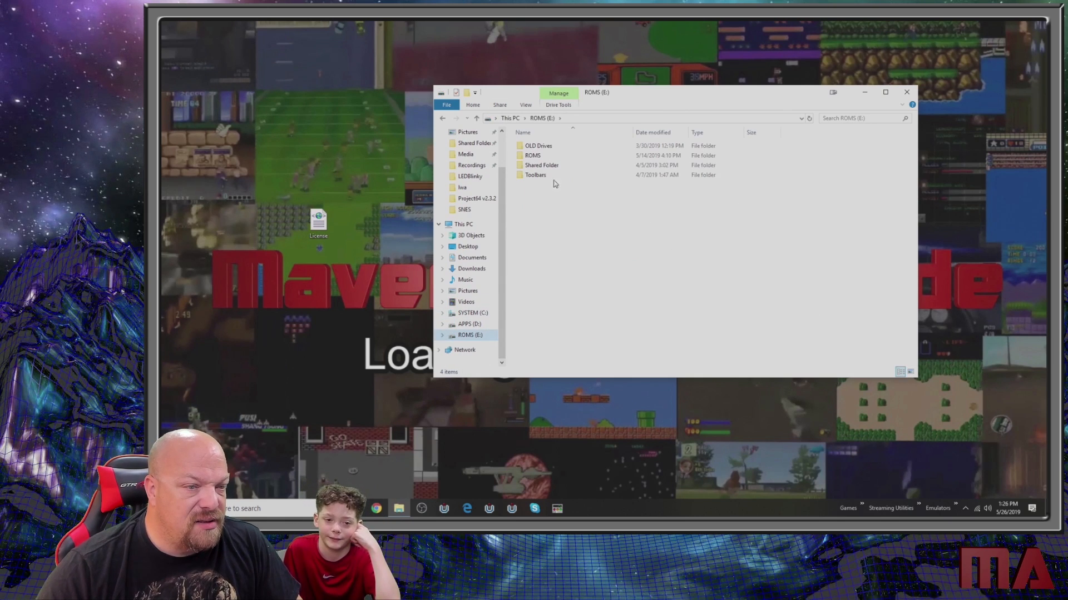
double_click(538, 146)
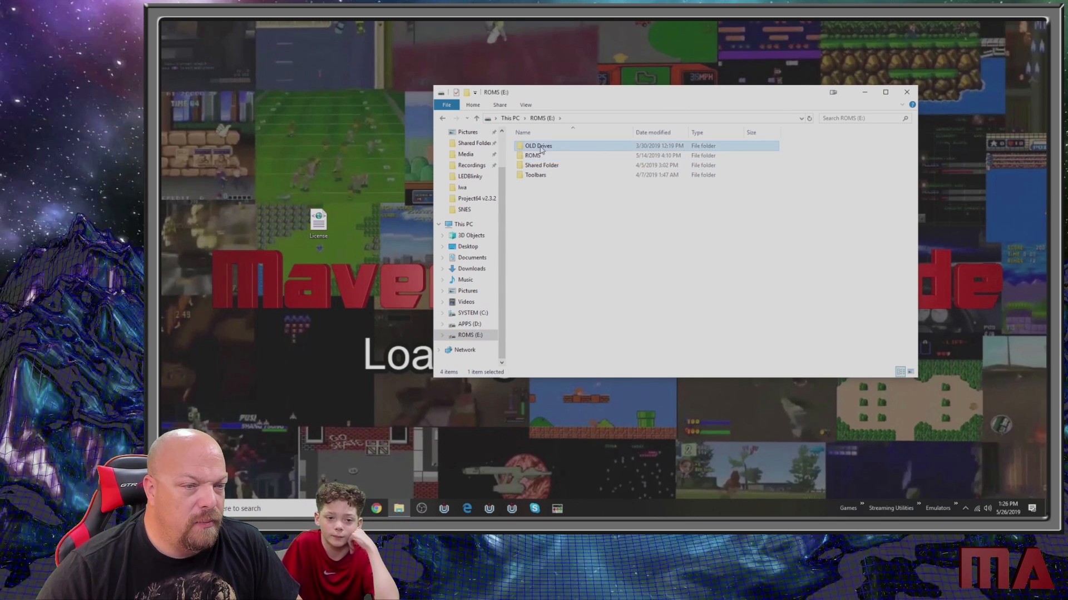
double_click(535, 155)
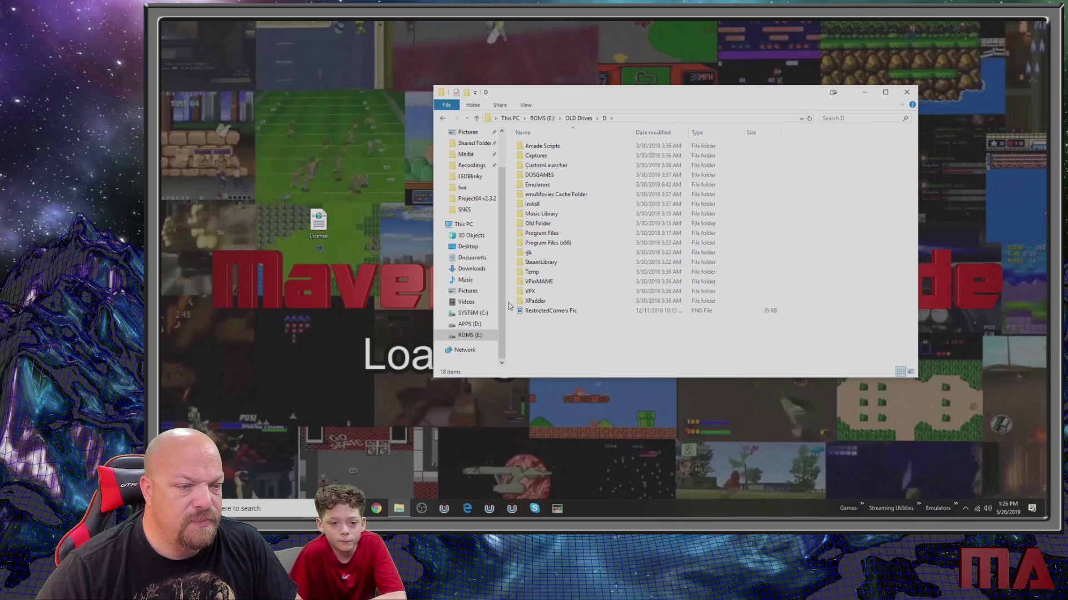
double_click(537, 184)
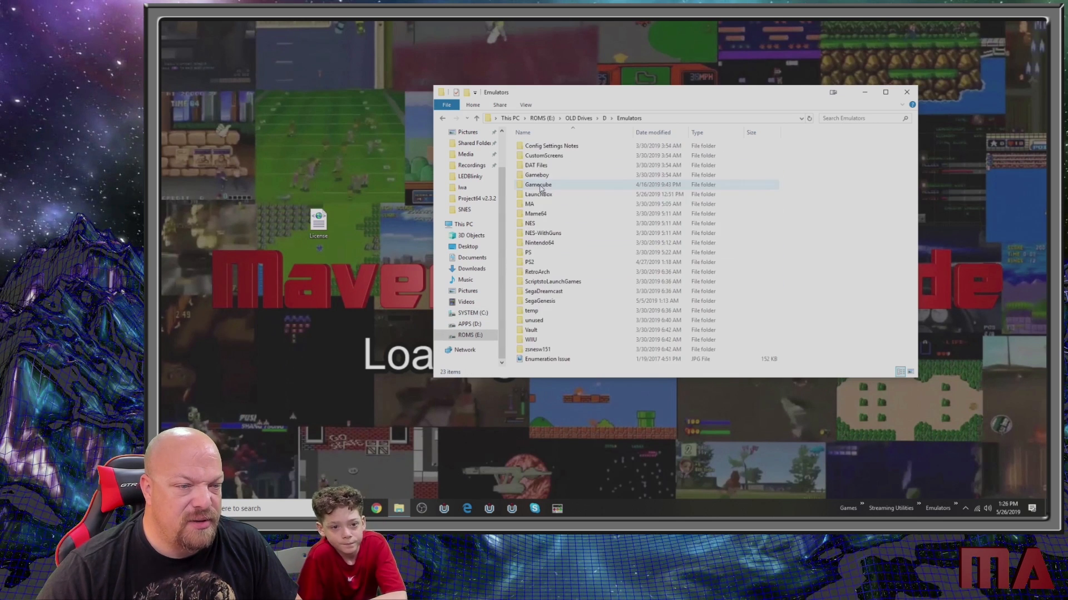
double_click(545, 195)
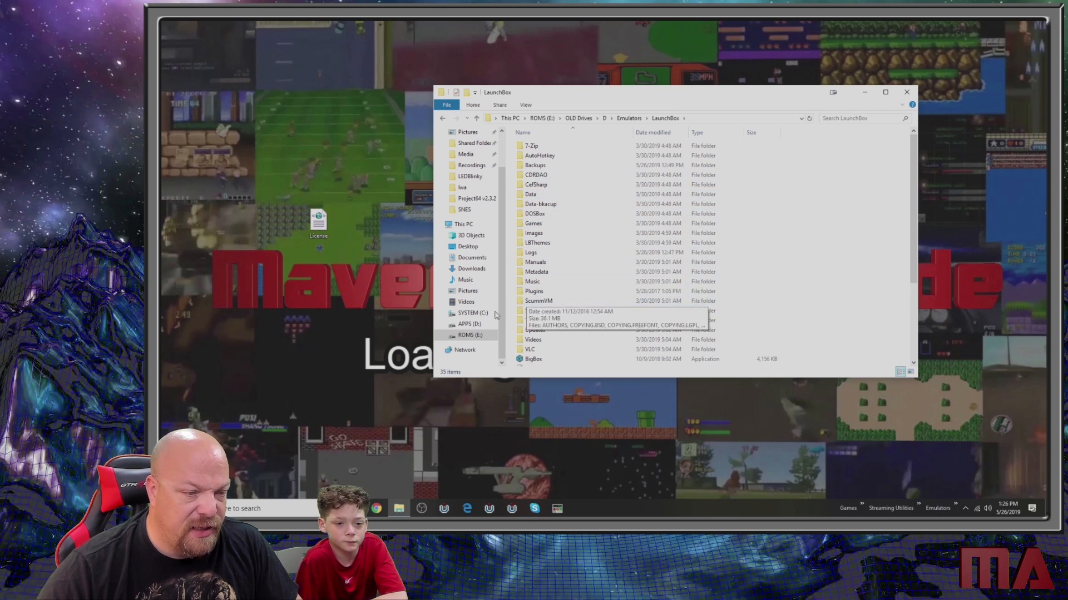
- Browse to the LEDBlinky folder inside LED Control on the APPS (D:) drive
click(468, 324)
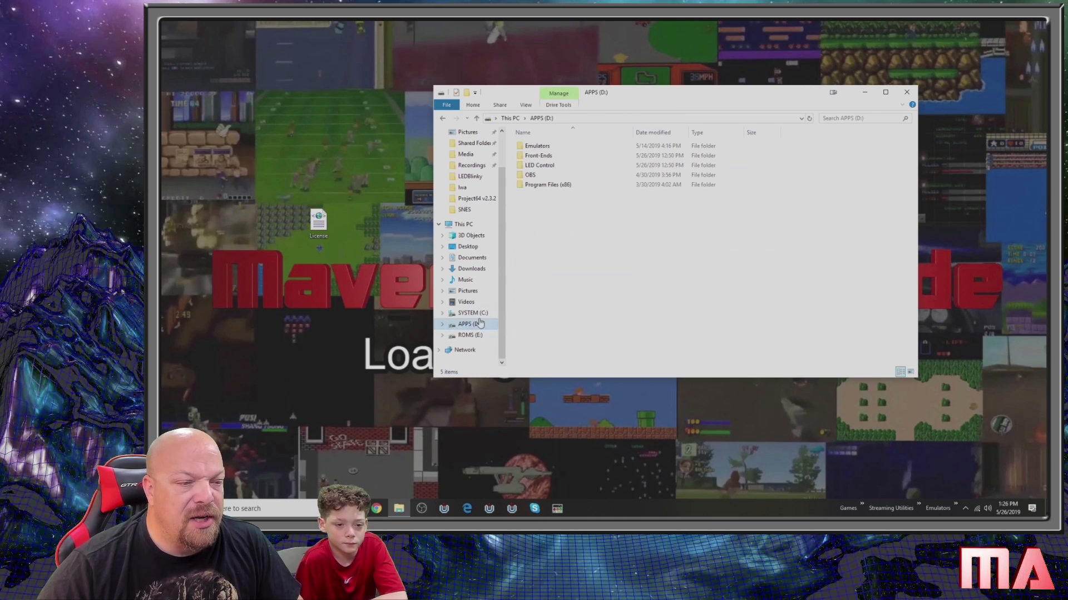
click(545, 167)
double_click(545, 167)
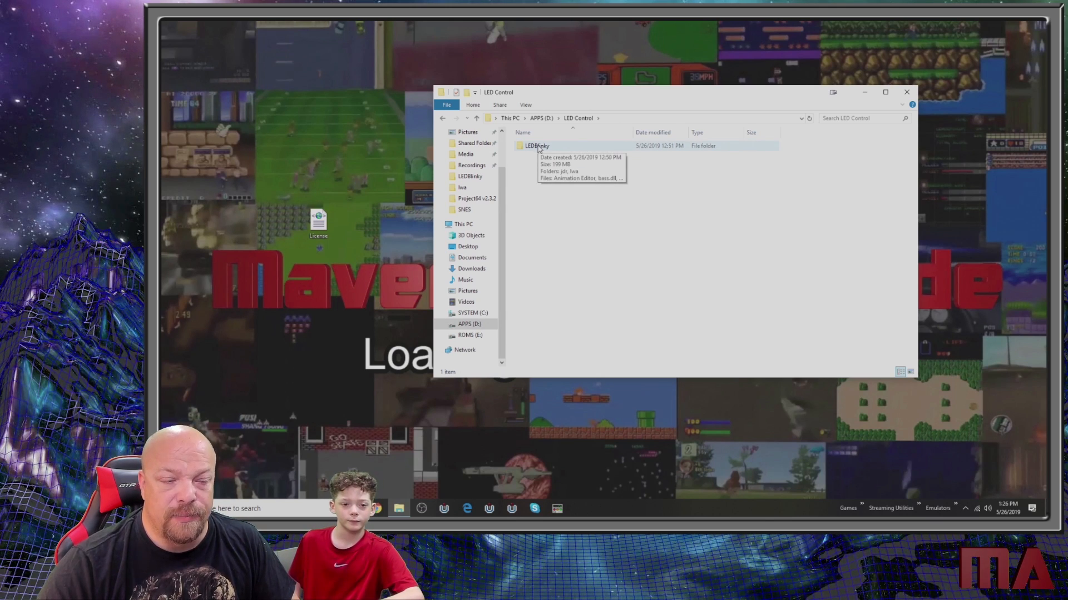
double_click(537, 146)
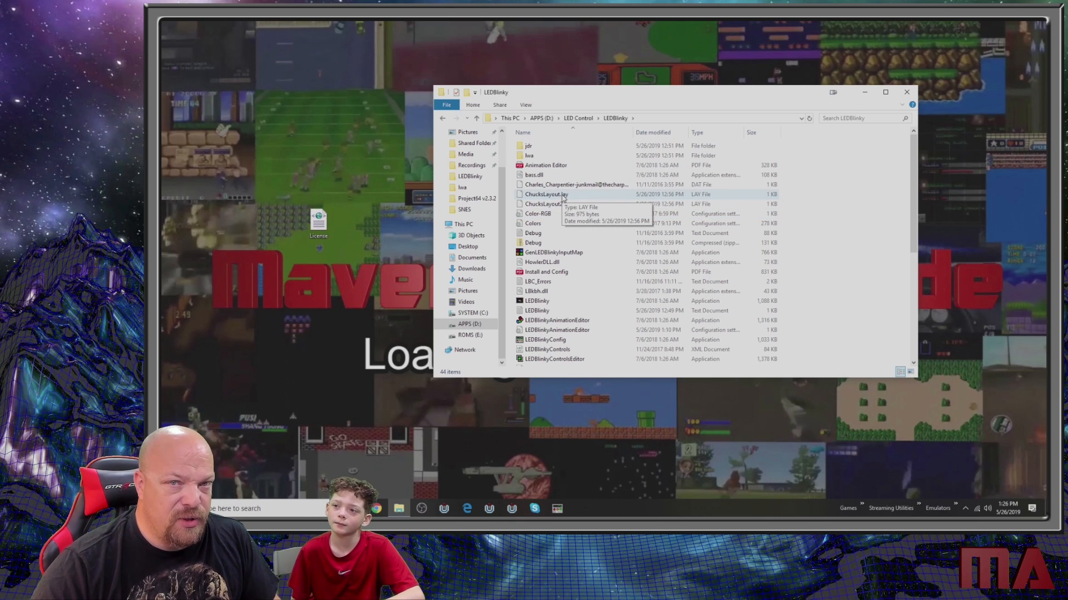
- View ChucksLayout.lay in Notepad without making it the default app for .lay files, and close it
right_click(555, 197)
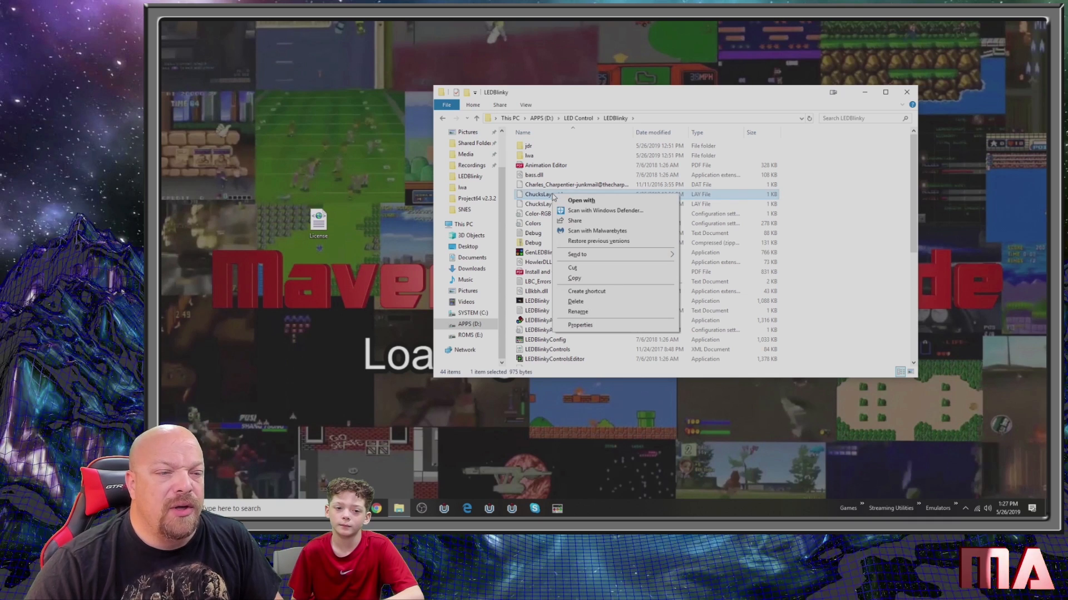
click(567, 203)
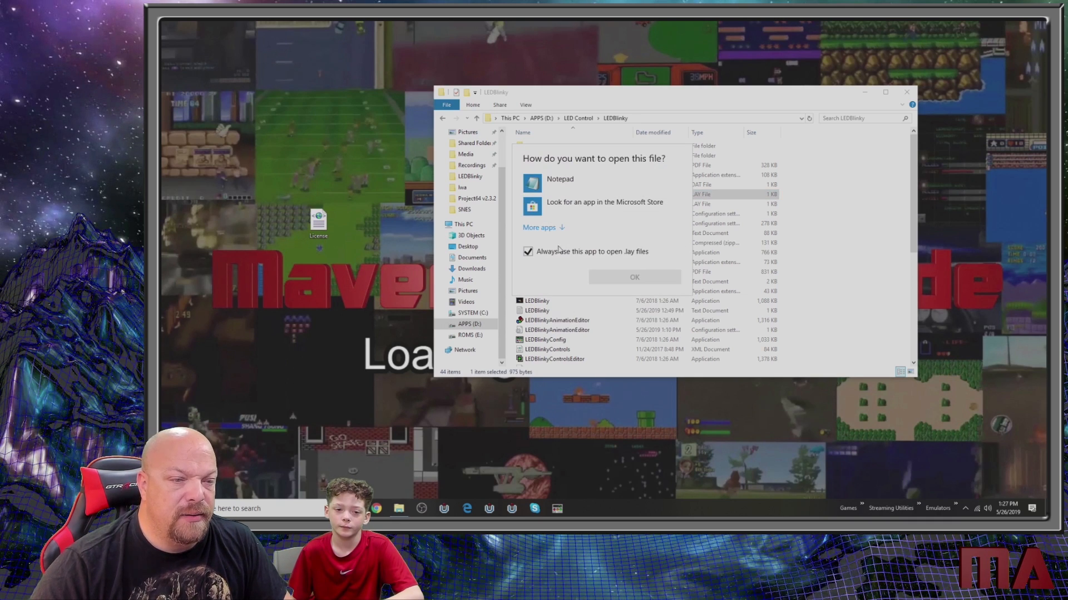
click(528, 251)
double_click(551, 179)
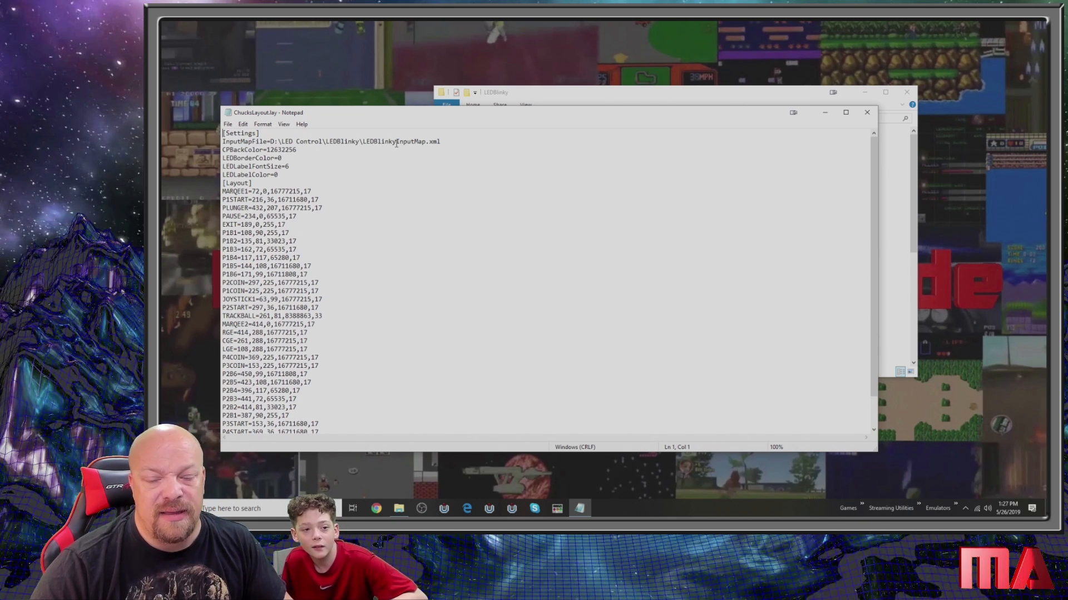
click(867, 113)
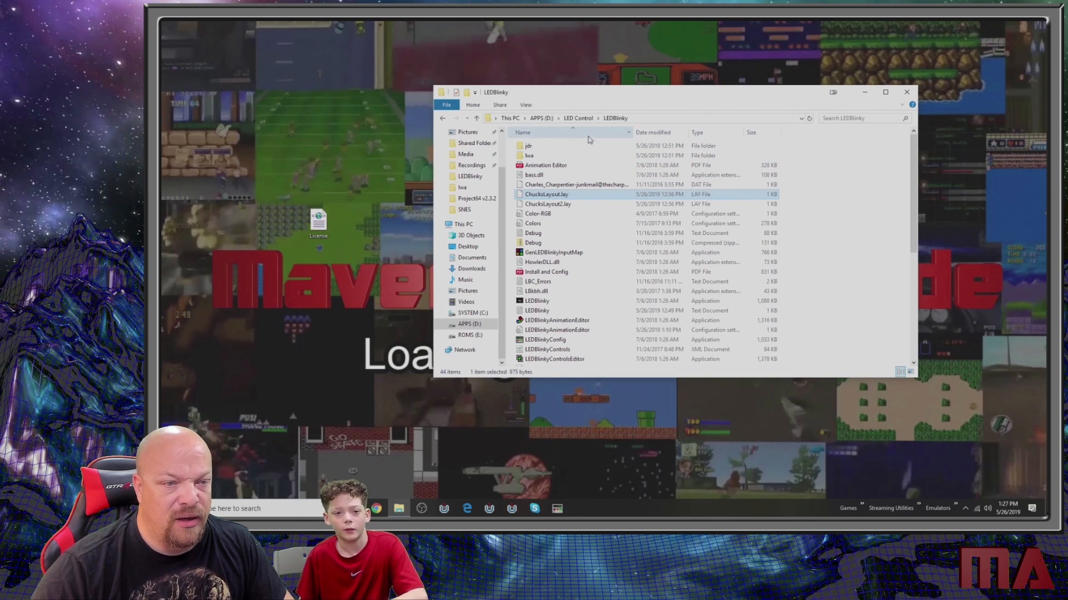
- Open the LaunchBox folder inside Front-Ends on the APPS (D:) drive
click(537, 119)
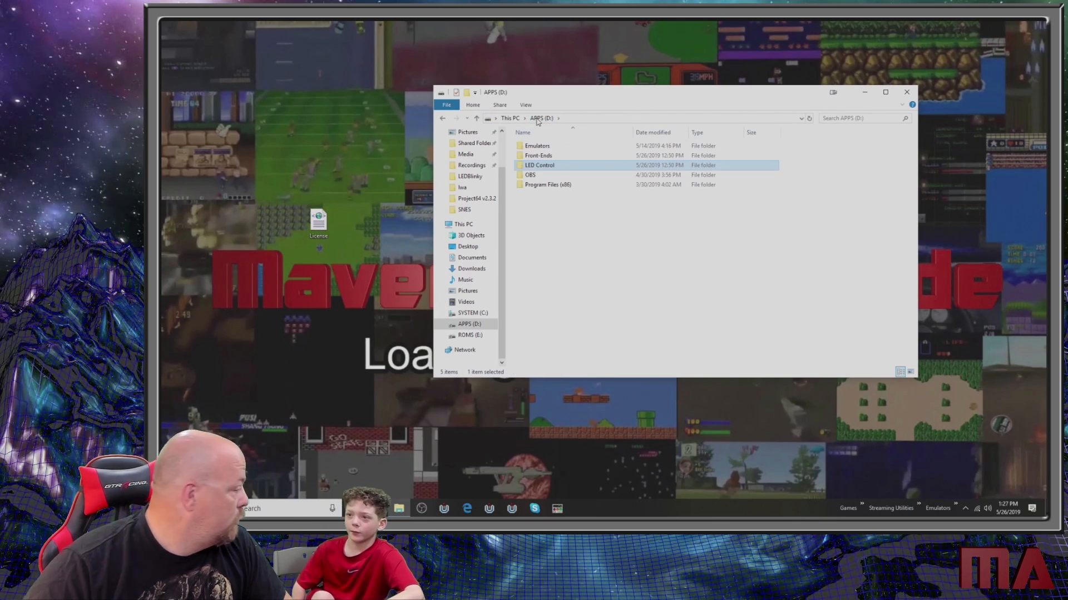
double_click(546, 157)
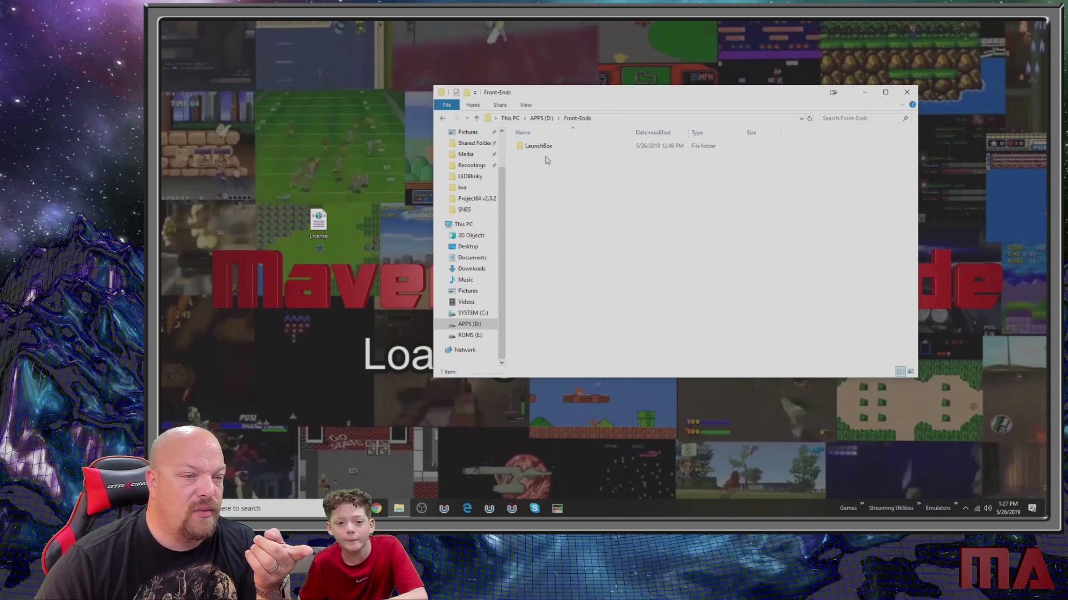
double_click(547, 148)
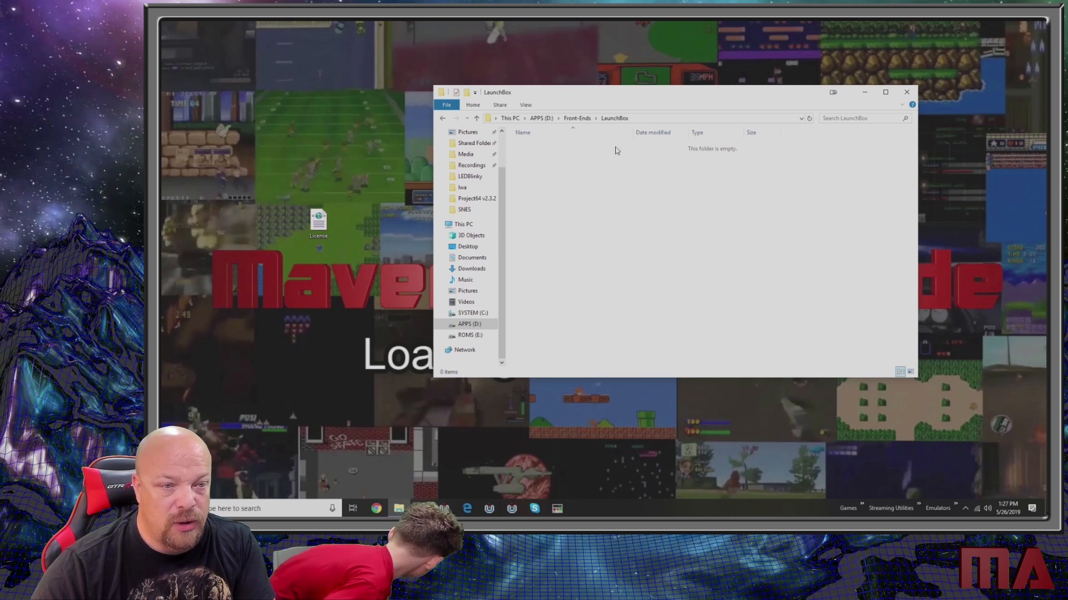
- Return to the old LaunchBox folder under OLD Drives\D\Emulators on the ROMS (E:) drive
click(519, 119)
double_click(801, 246)
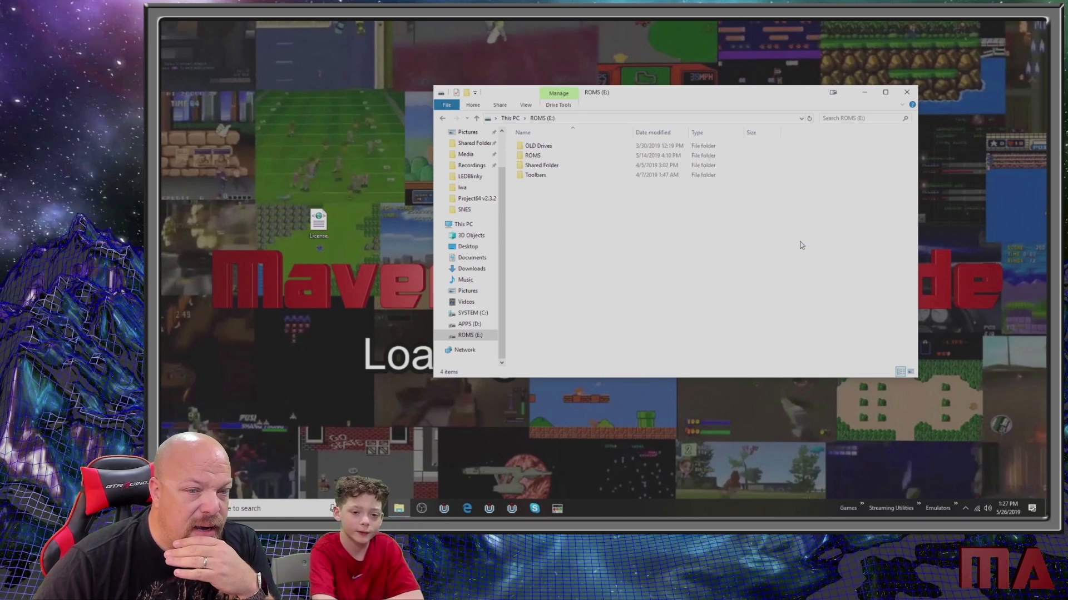
double_click(537, 146)
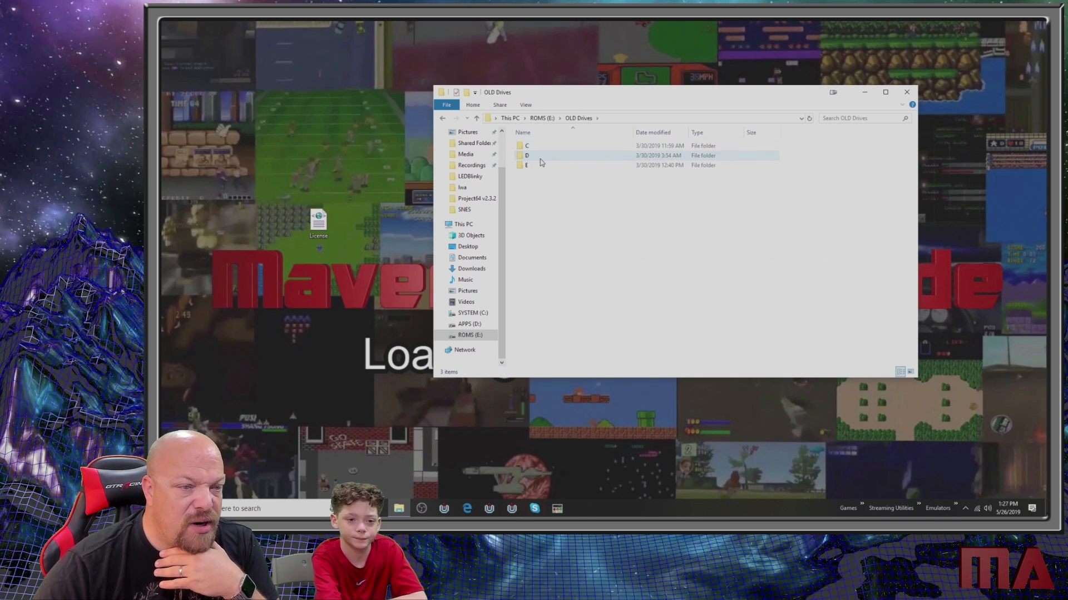
double_click(539, 156)
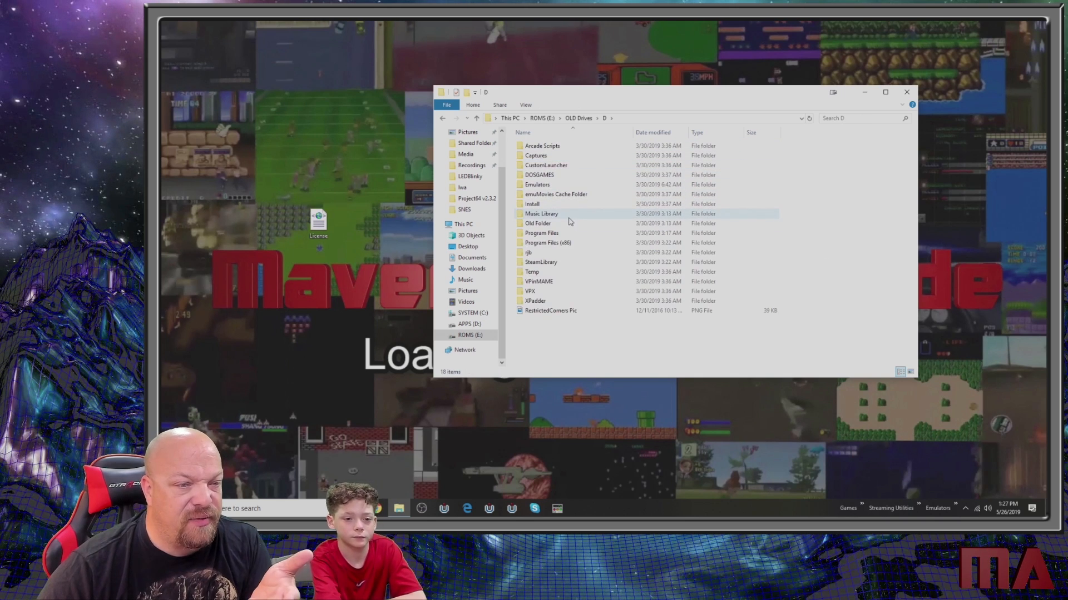
double_click(537, 184)
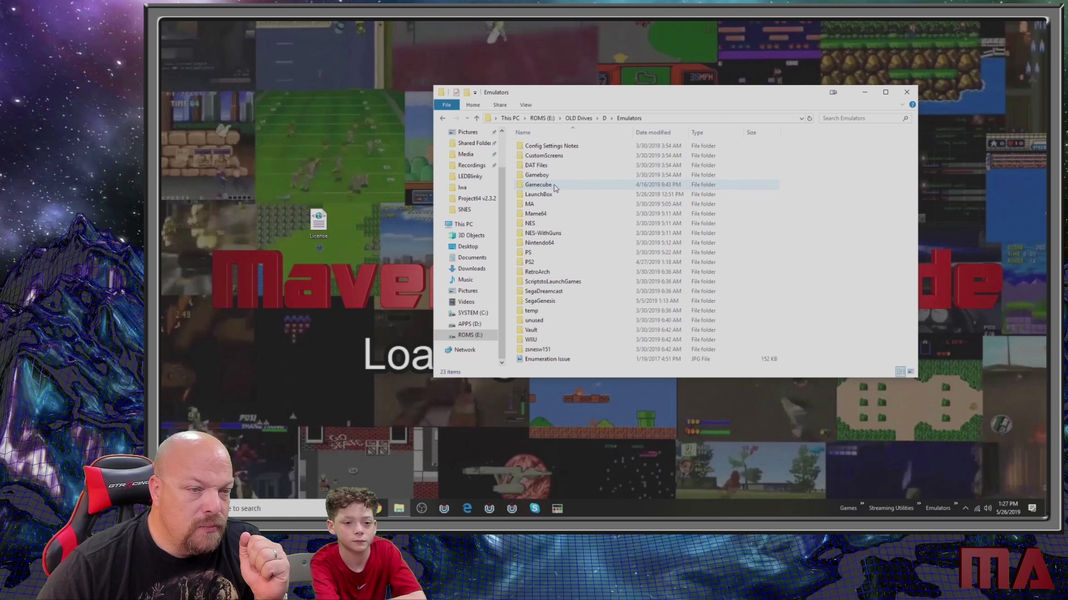
click(543, 195)
double_click(544, 195)
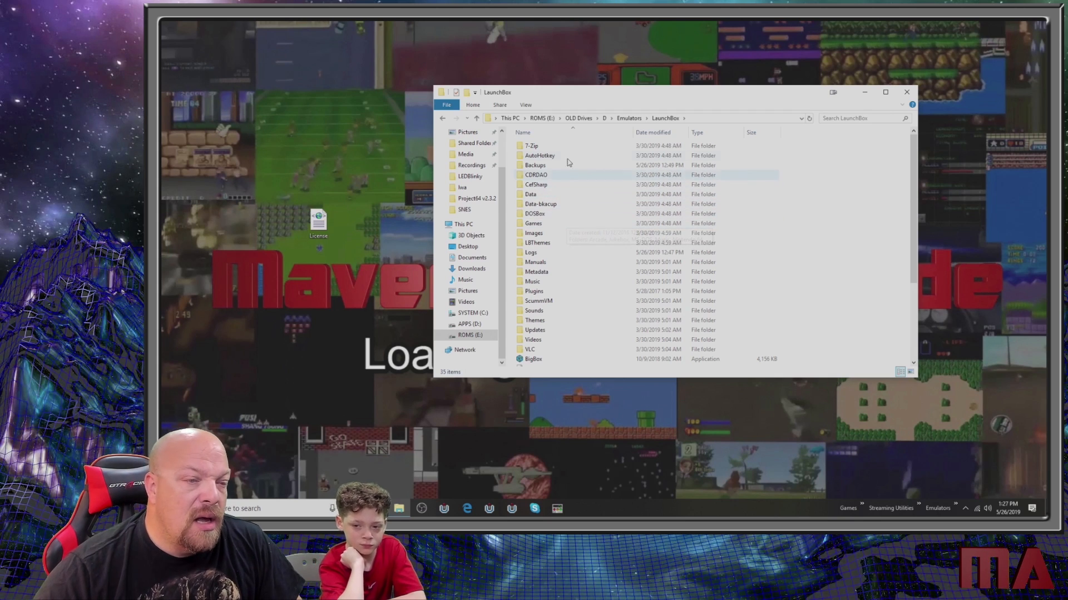
- Look up the file version of the LaunchBox application in its property details
scroll(608, 280, down, 4)
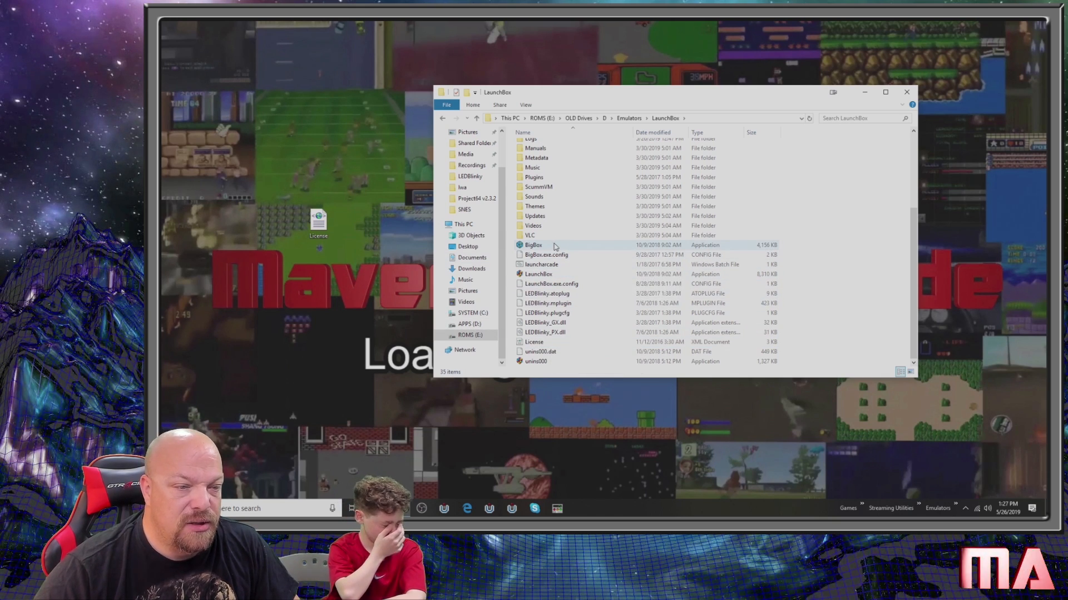
scroll(554, 256, up, 4)
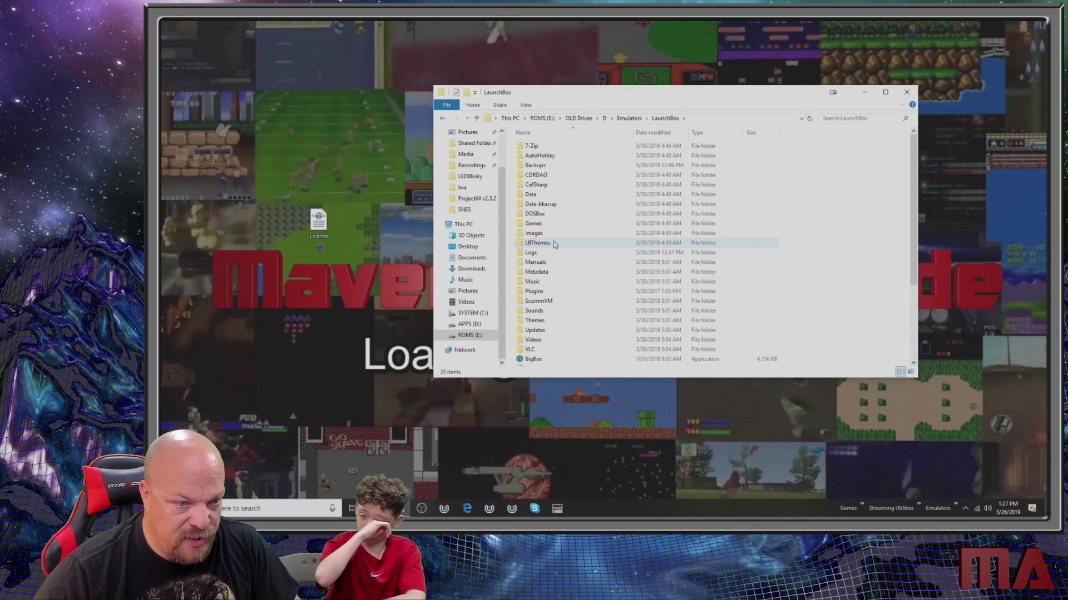
scroll(556, 272, down, 4)
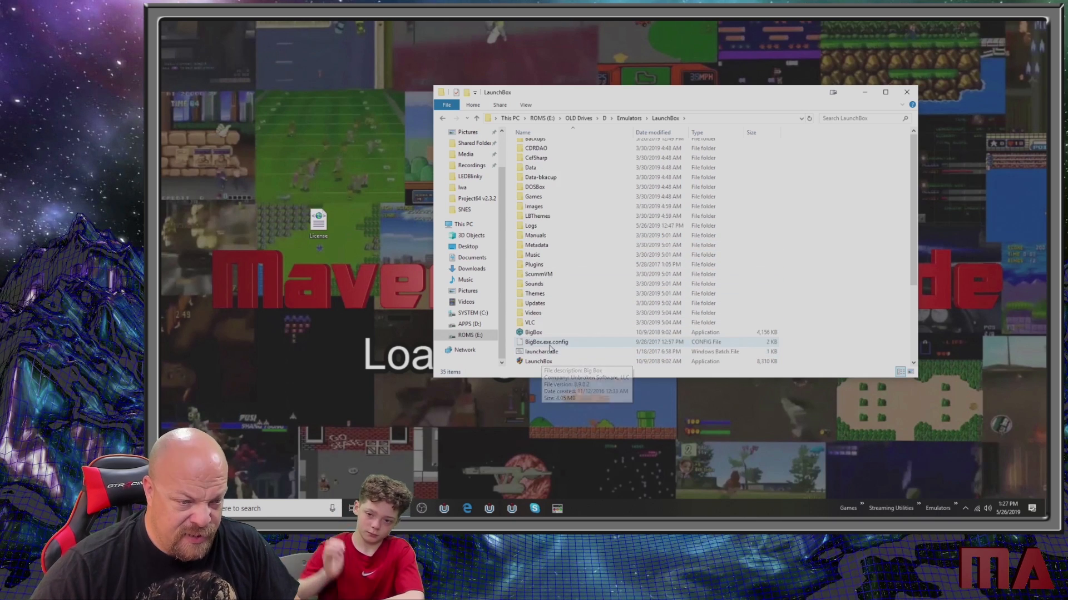
right_click(551, 276)
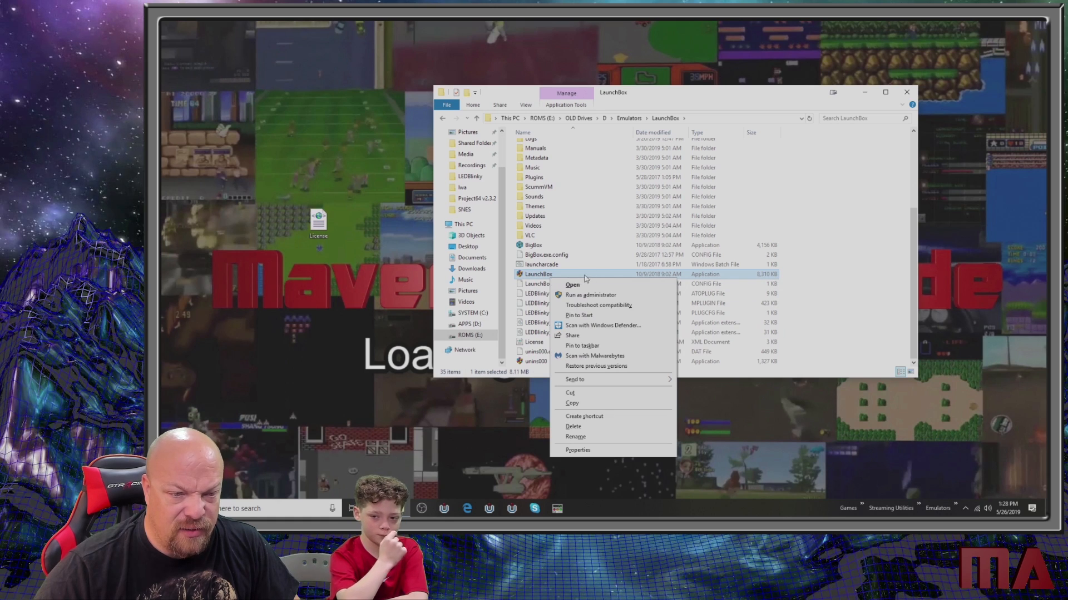
click(589, 450)
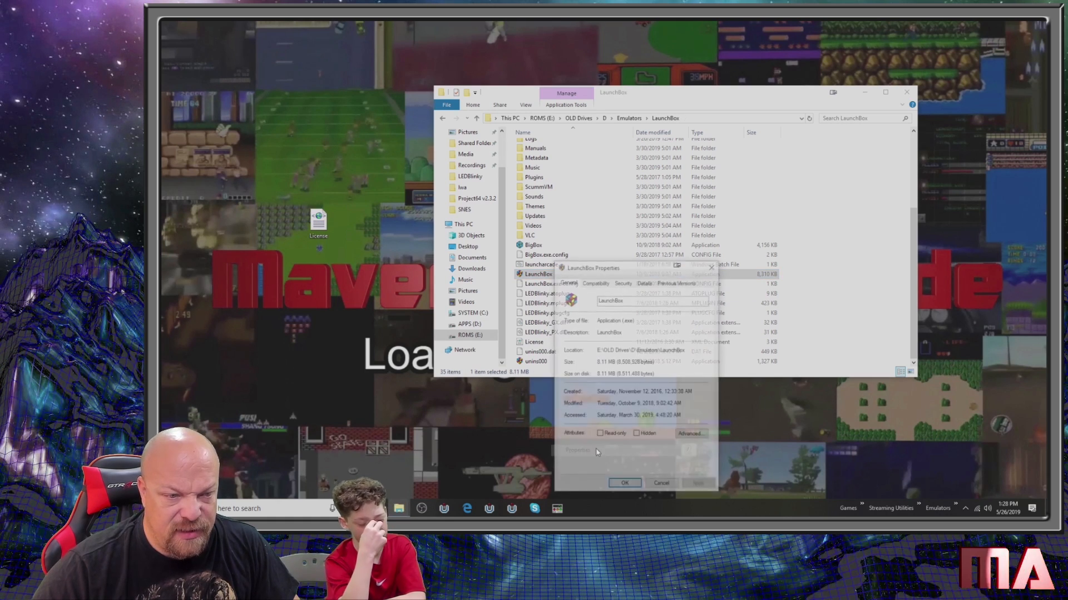
click(595, 282)
click(650, 282)
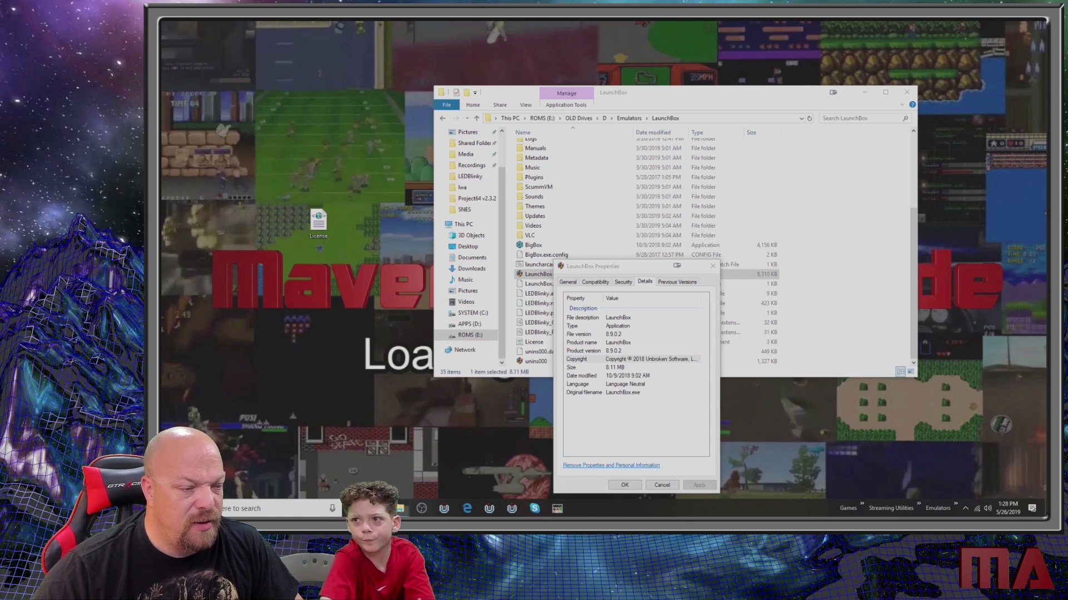
- Open a new Notepad document and note the version number 8.9.0.2 in it
key(super)
text(notepad)
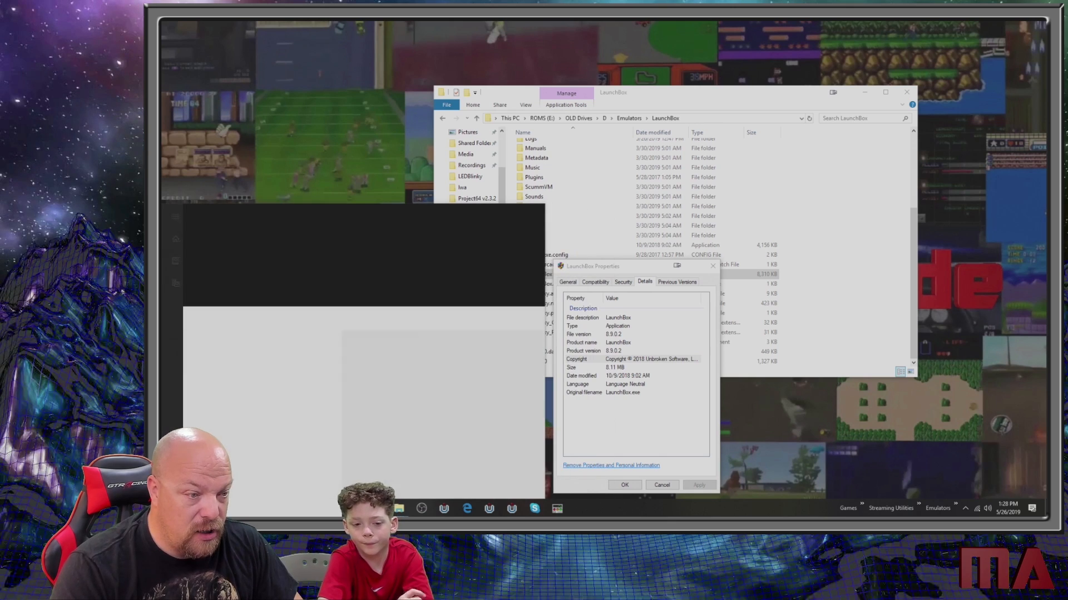
key(Return)
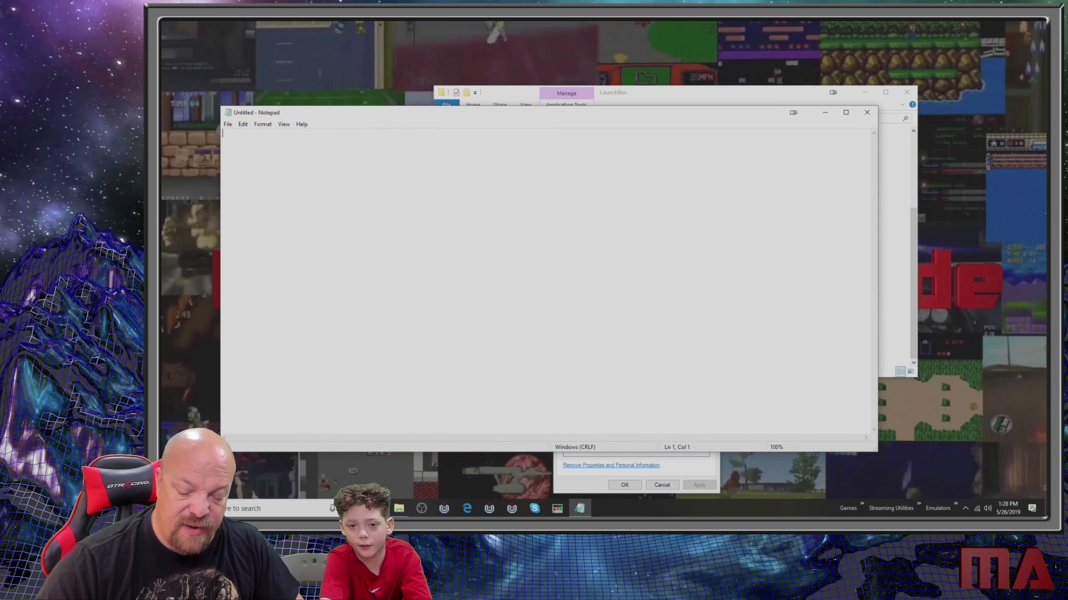
text(8.9.0.2)
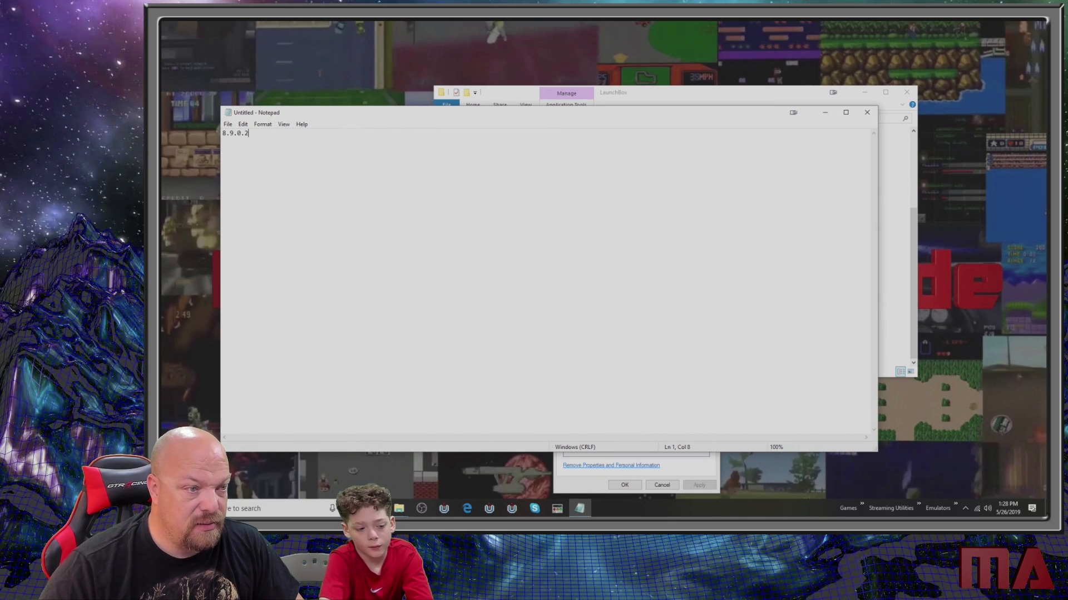
- Close the File Explorer window and shrink the Notepad note, placing it in the desktop's upper-left corner
click(906, 93)
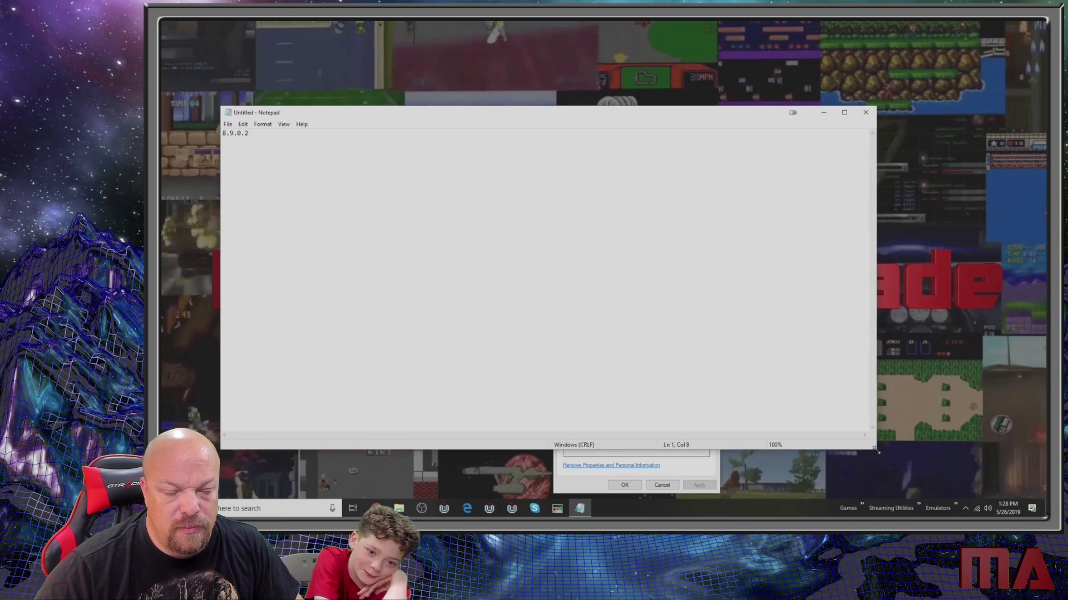
drag(876, 453, 434, 177)
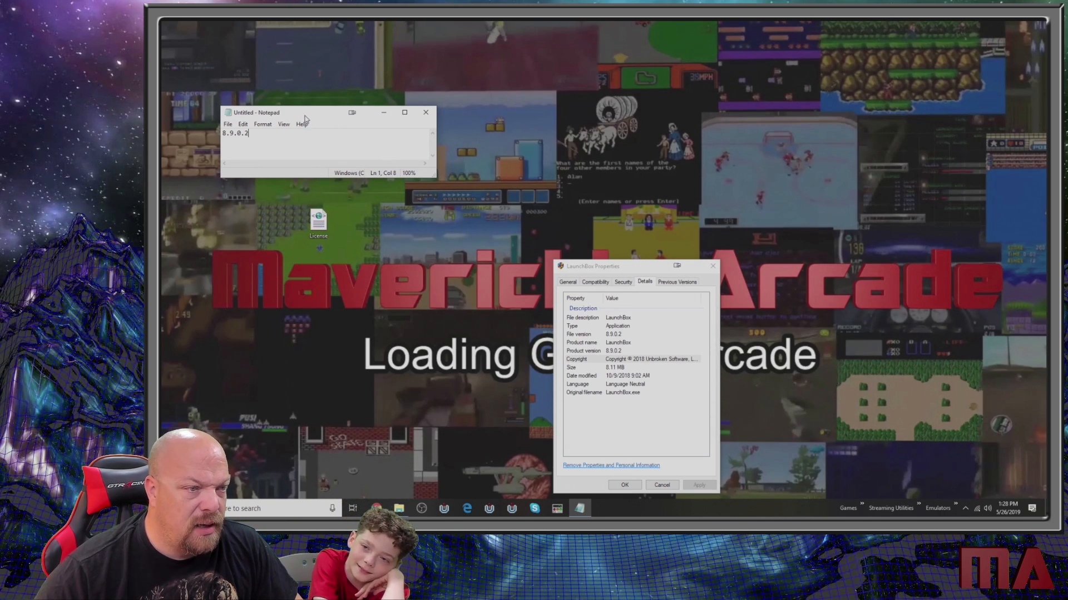
drag(304, 116, 254, 65)
- Switch to Chrome, search Google for launchbox, and open the download page of the official LaunchBox website
click(376, 508)
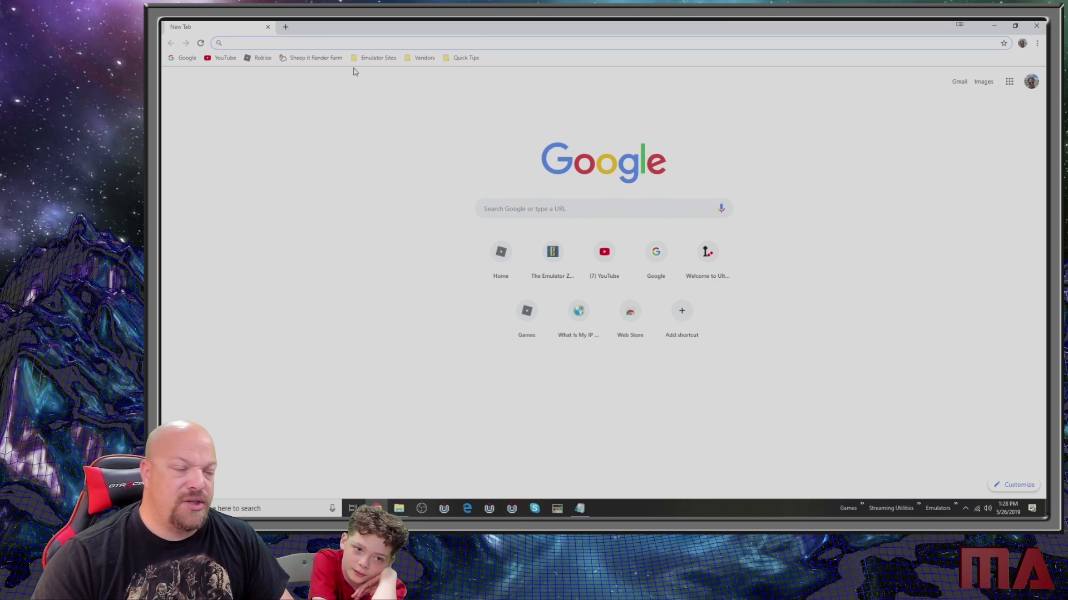
click(502, 208)
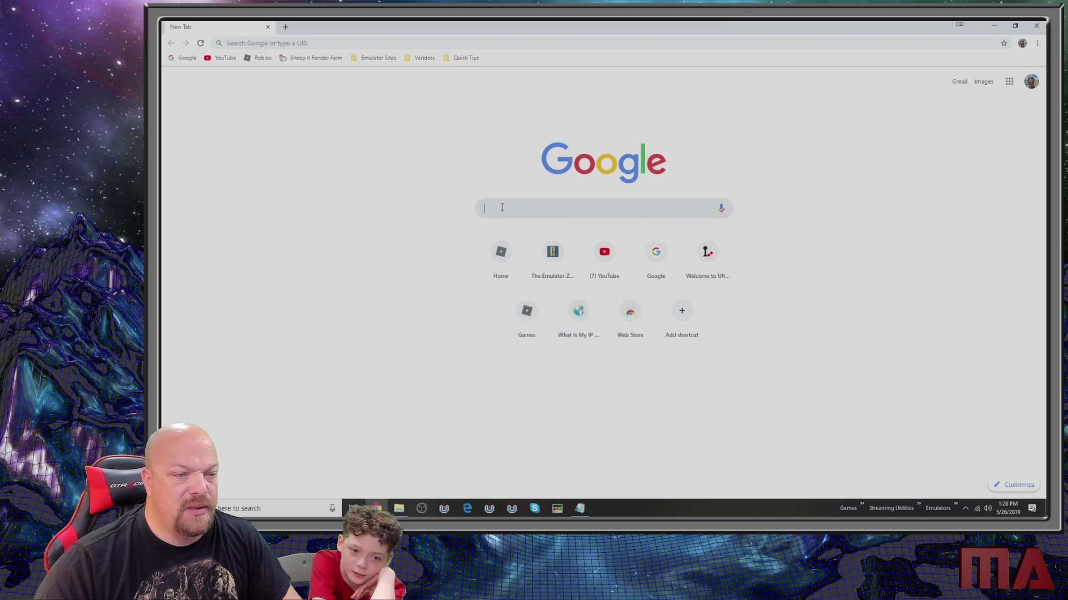
text(launchbox)
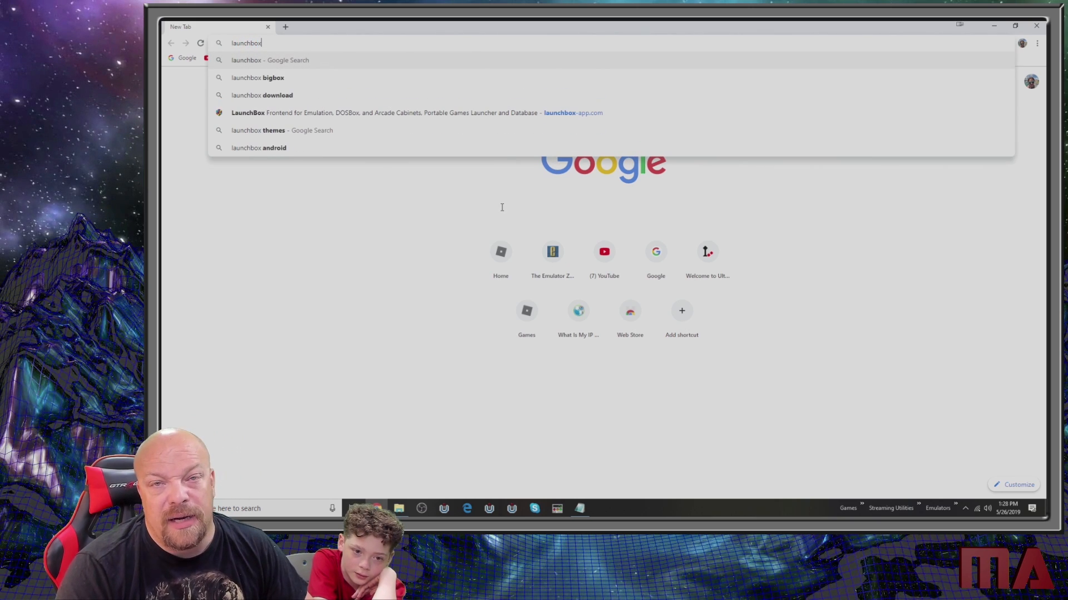
key(Return)
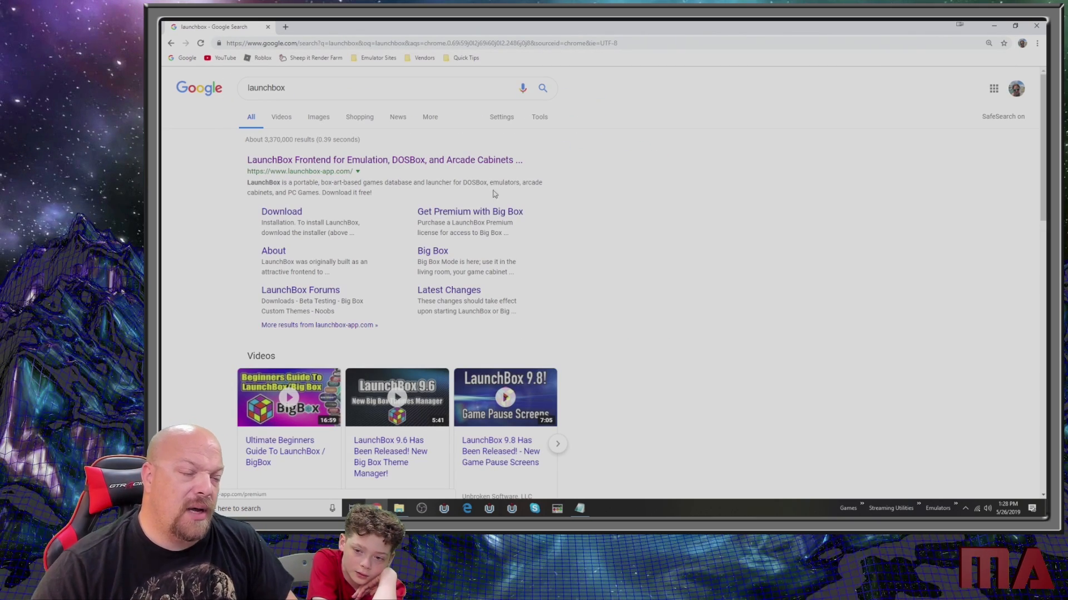
click(420, 161)
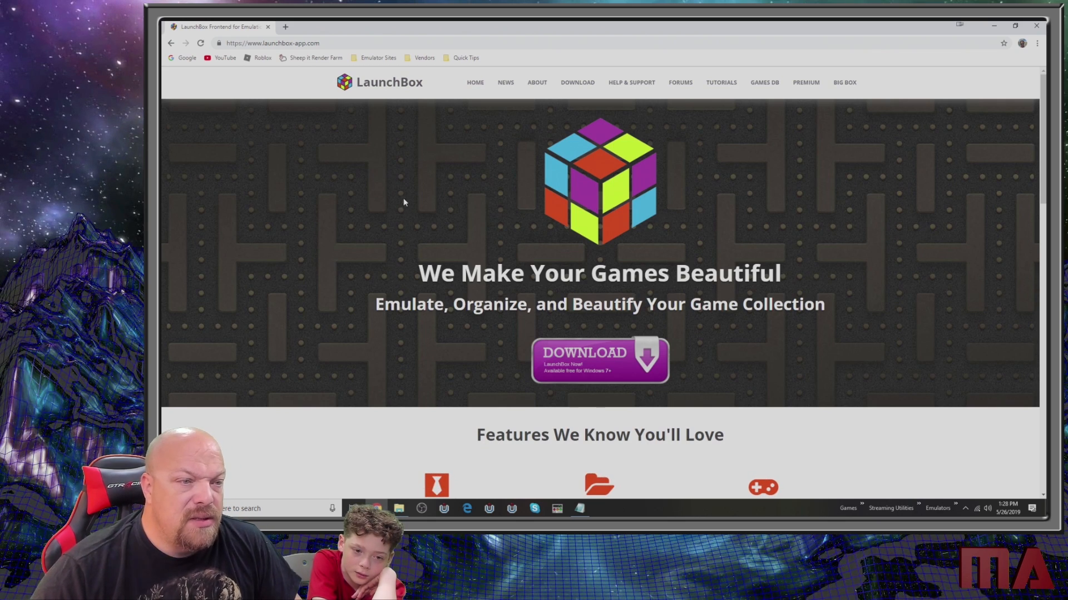
click(614, 350)
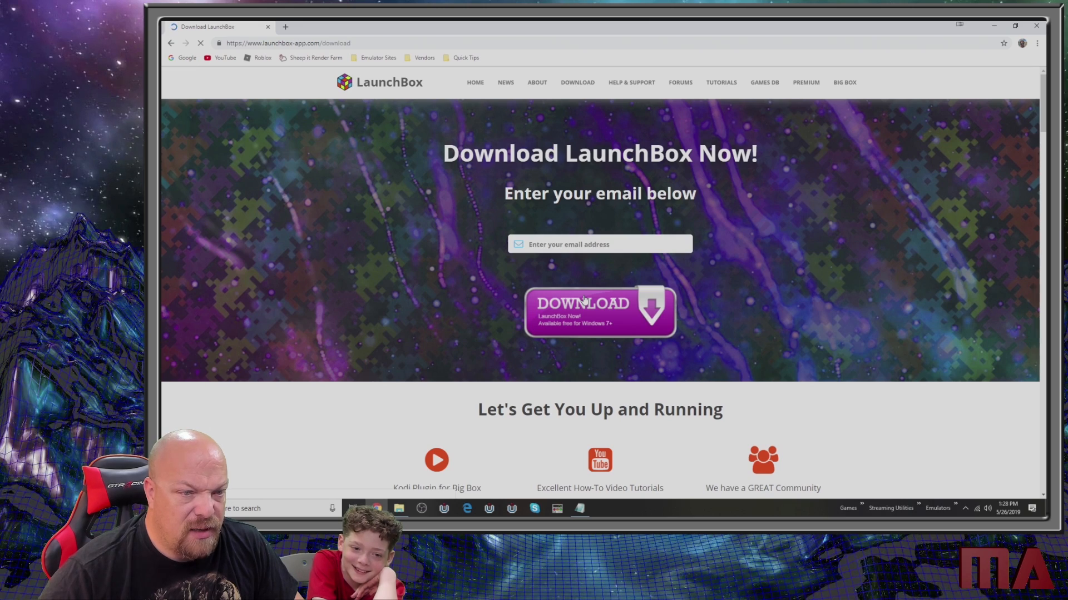
- Reload the LaunchBox download page and enter the e-mail address for receiving the download link
scroll(585, 300, down, 3)
scroll(590, 302, up, 3)
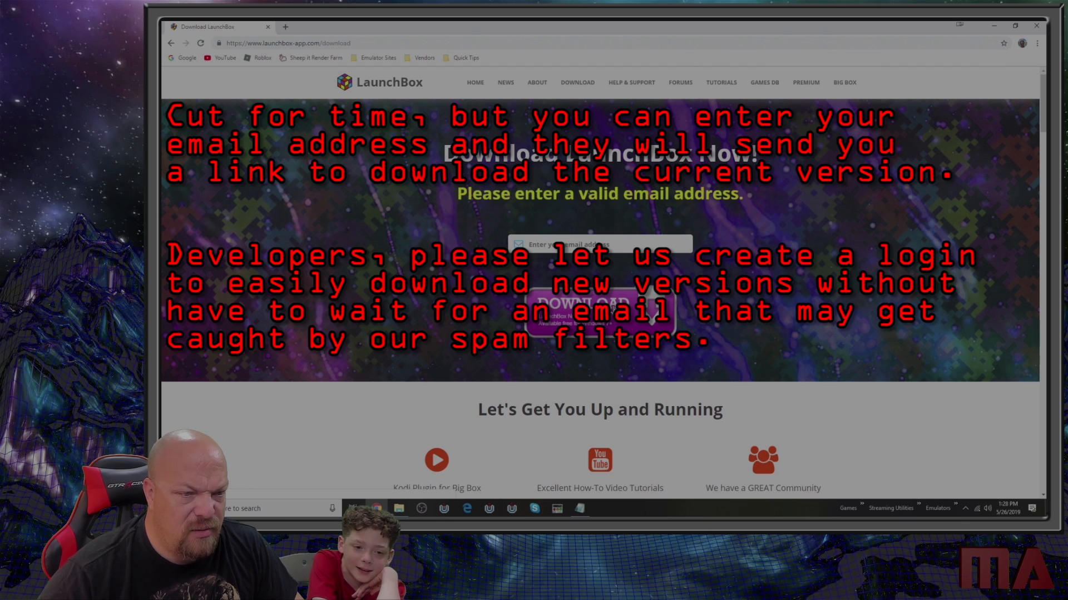
click(572, 90)
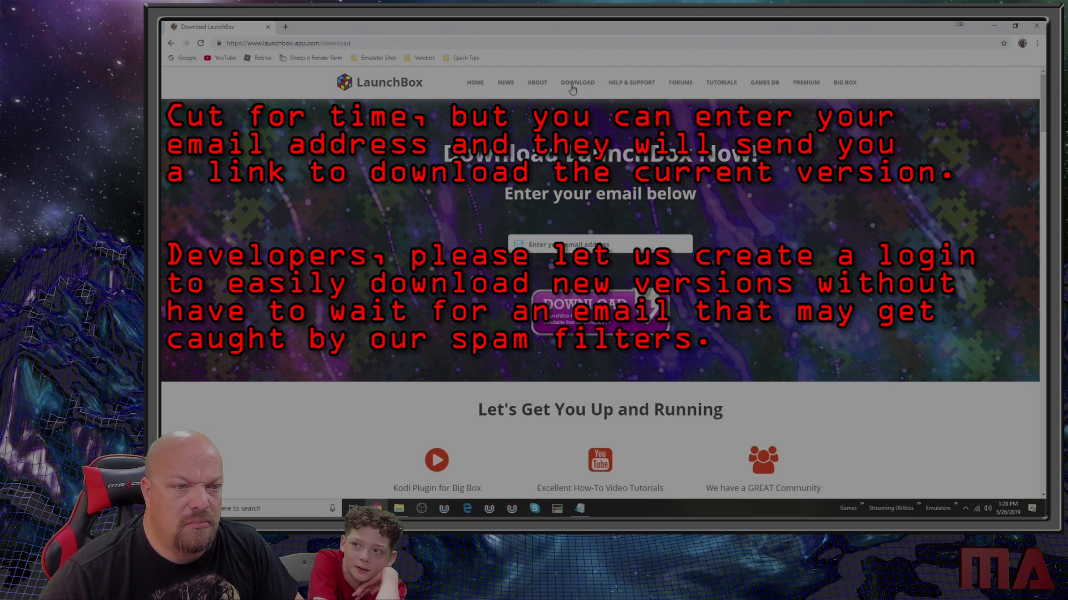
click(609, 240)
text(jun)
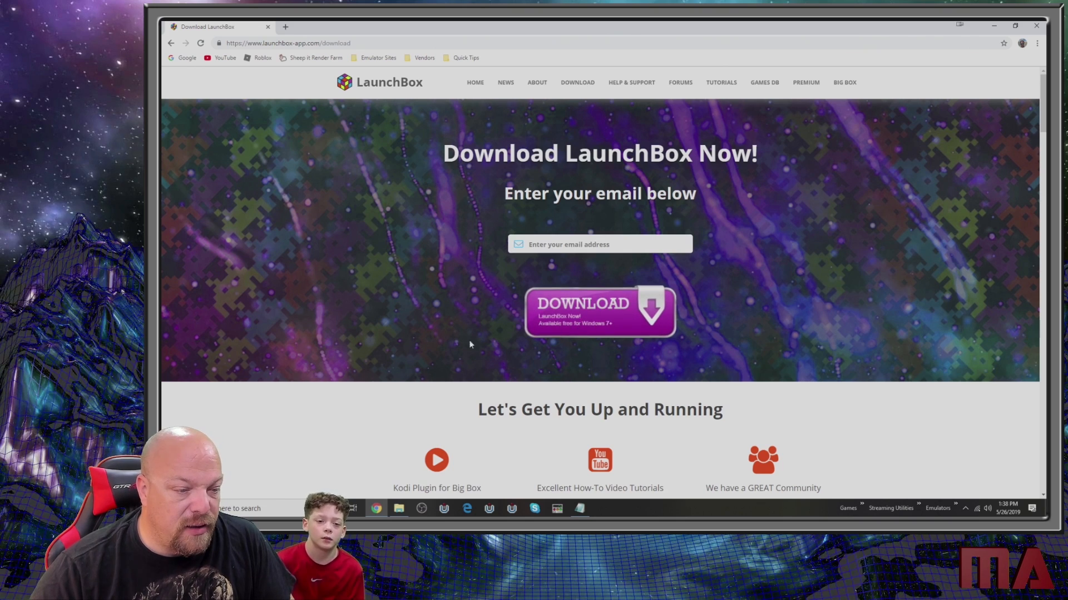
- Load the e-mailed LaunchBox download link with its personal token to download the installer
click(391, 44)
key(ctrl+v)
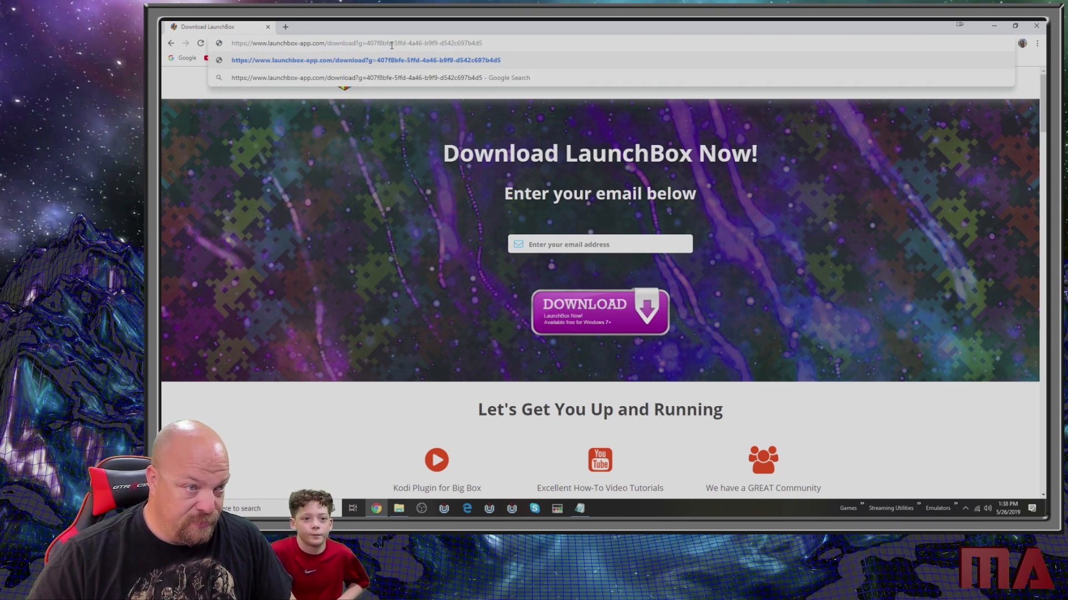
key(Return)
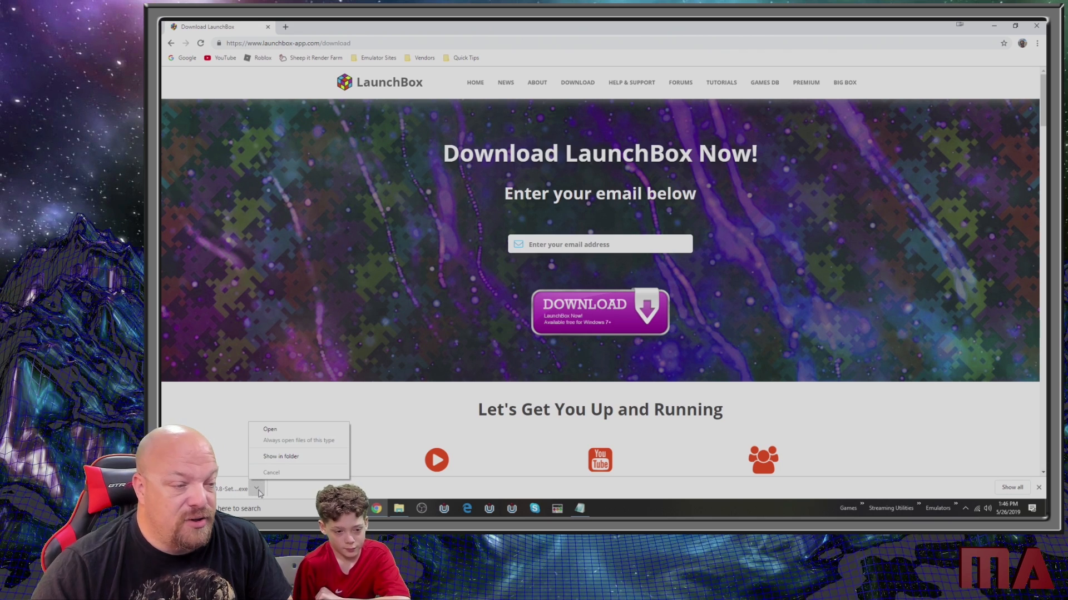
- Run the downloaded LaunchBox-9.8-Setup.exe, allowing it to start despite Windows Defender SmartScreen
click(289, 431)
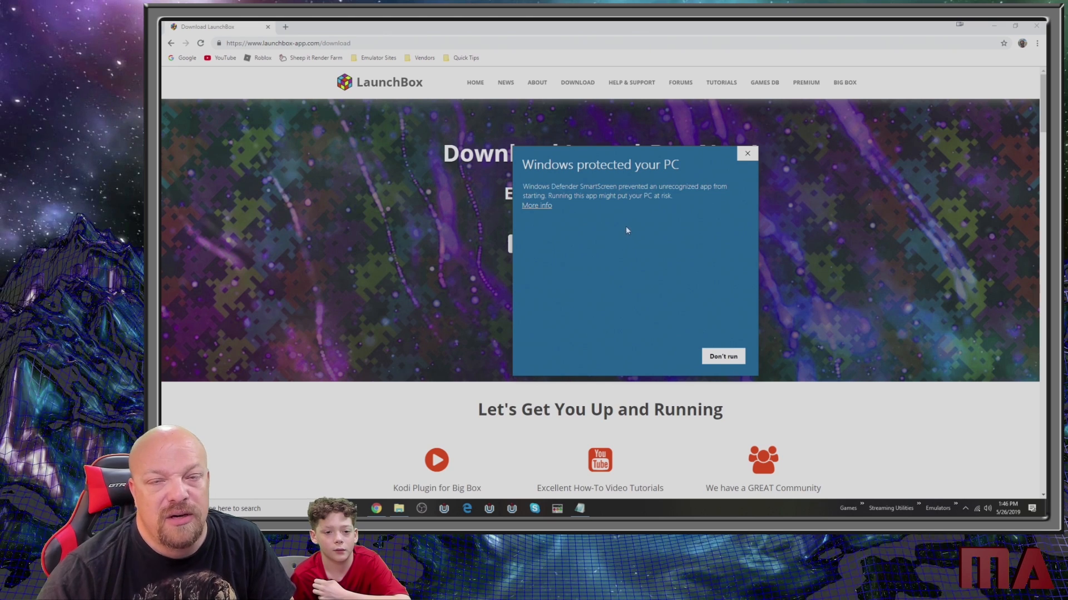
click(539, 206)
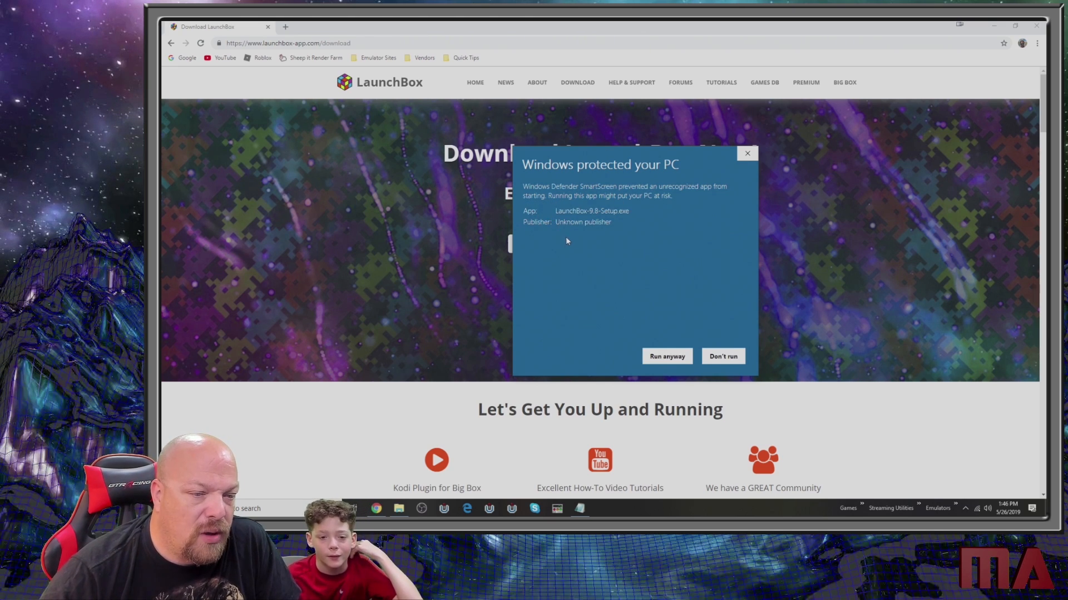
click(661, 359)
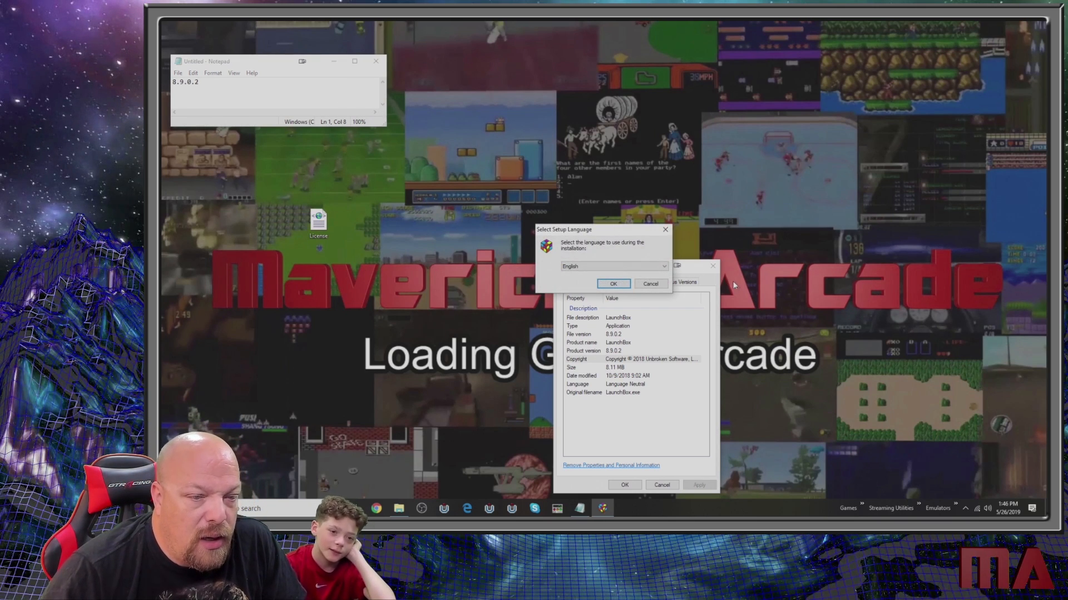
- Close the old LaunchBox Properties window and proceed through setup with English as the language and the license agreement accepted
click(713, 268)
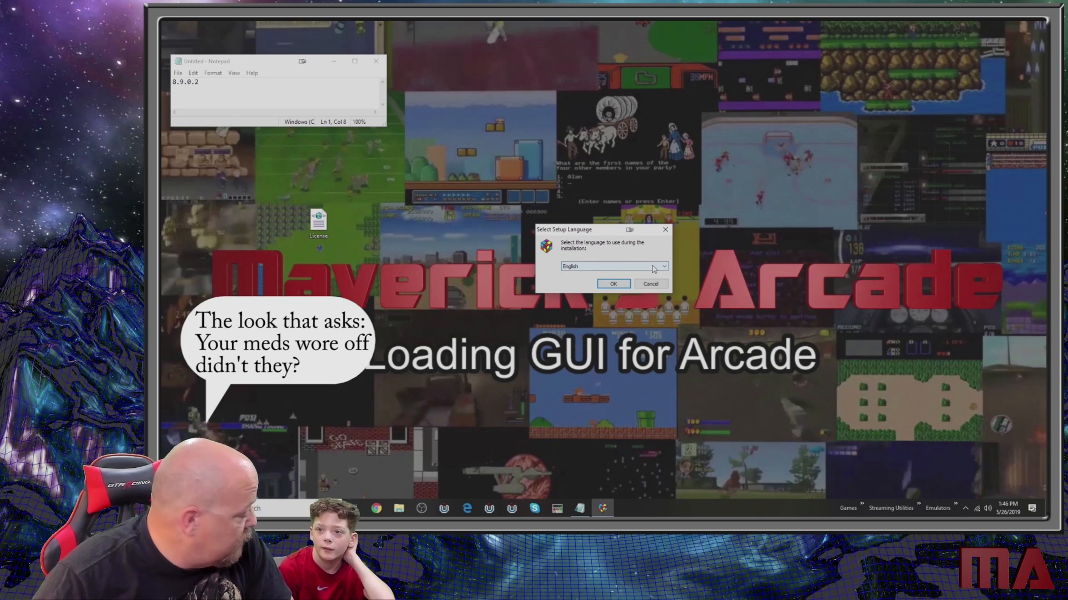
click(613, 284)
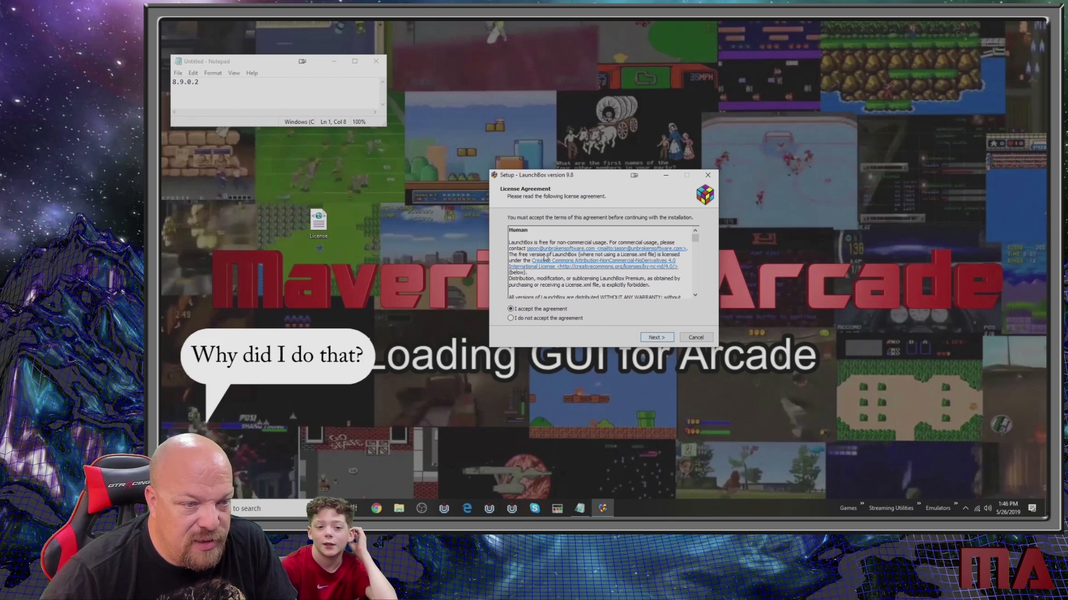
click(654, 341)
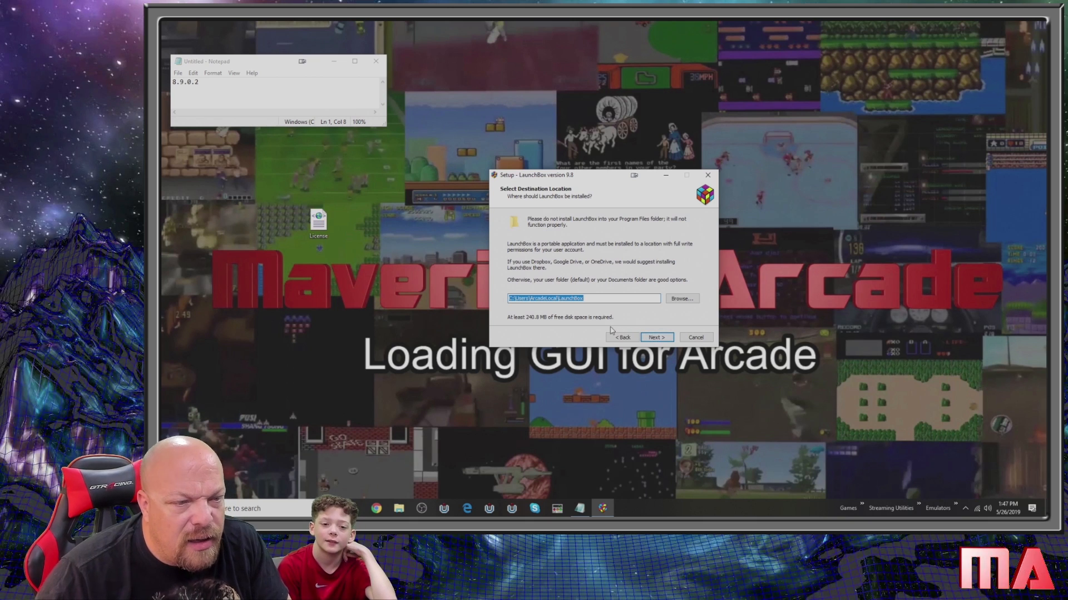
- Open the Front-Ends\LaunchBox folder on the APPS (D:) drive in File Explorer and copy its path
click(399, 509)
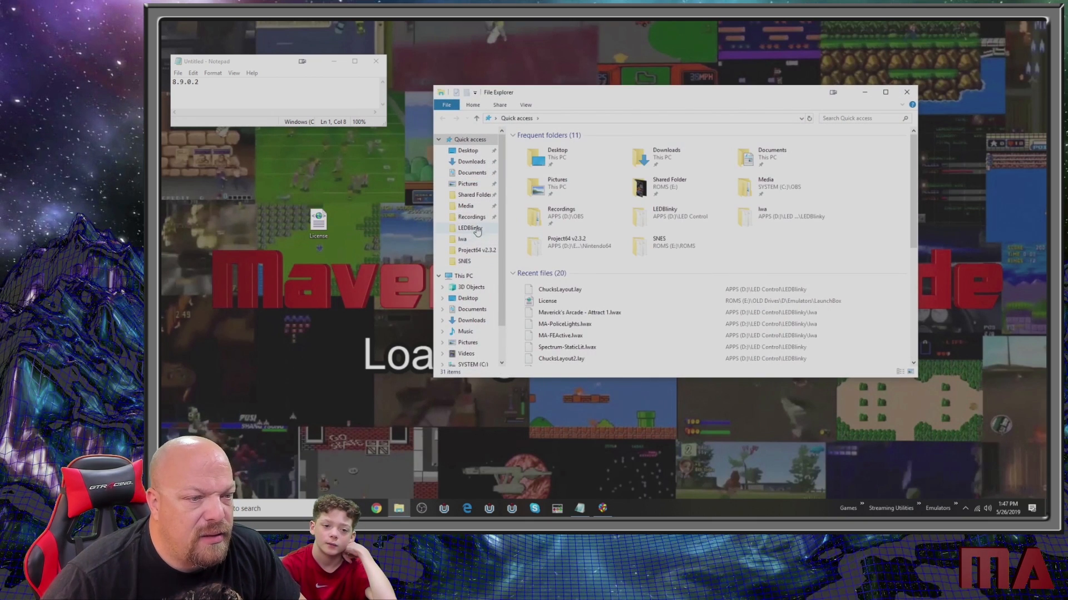
click(470, 277)
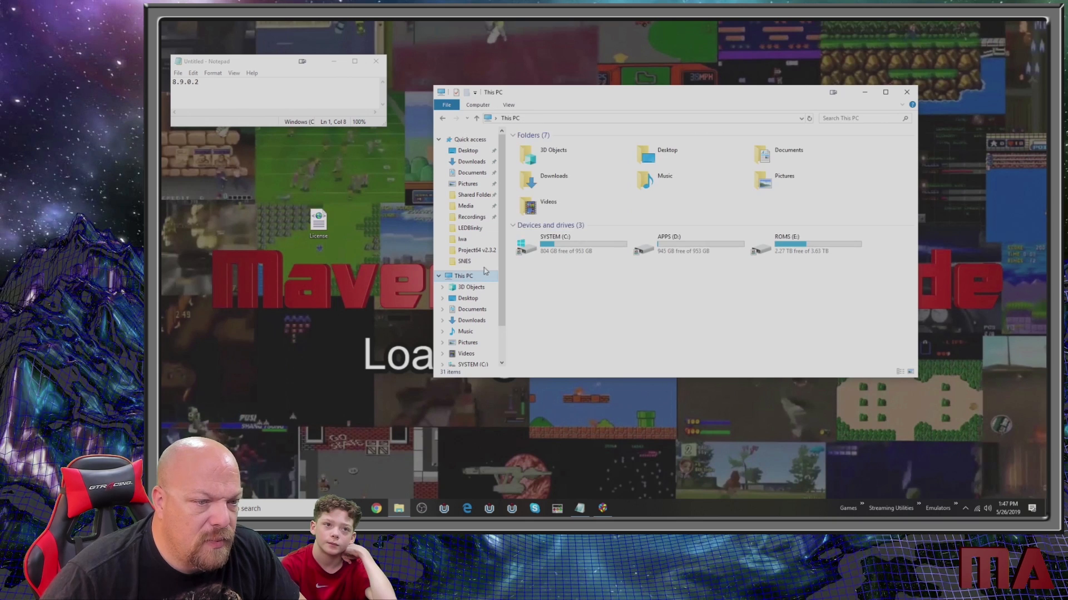
double_click(673, 240)
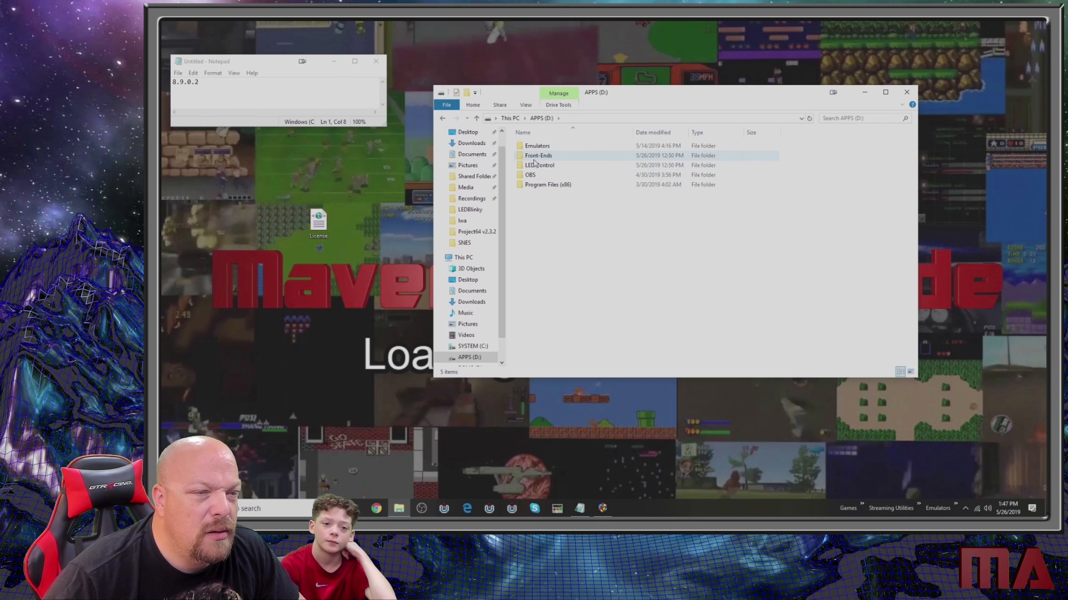
double_click(554, 156)
double_click(553, 147)
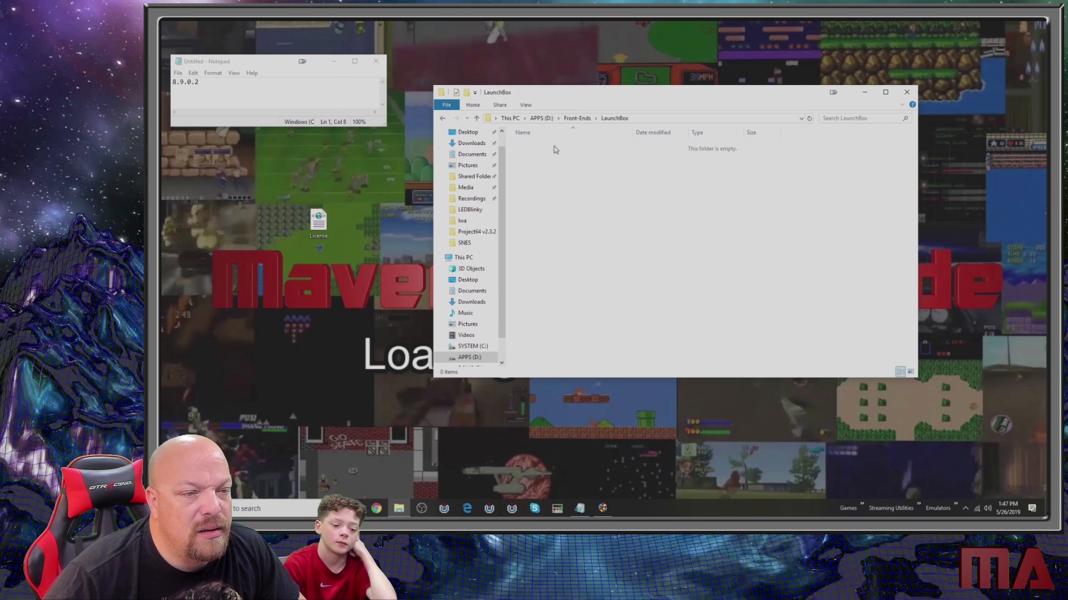
click(657, 118)
key(alt)
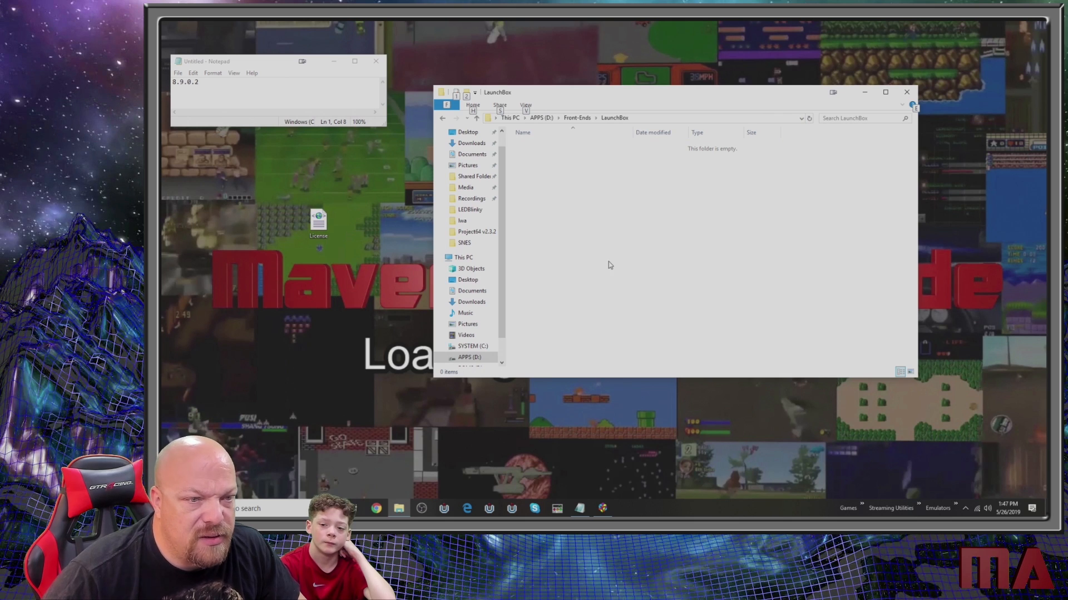
- Install LaunchBox to D:\Front-Ends\LaunchBox, using the LaunchBox Start Menu folder and no desktop icons
click(602, 508)
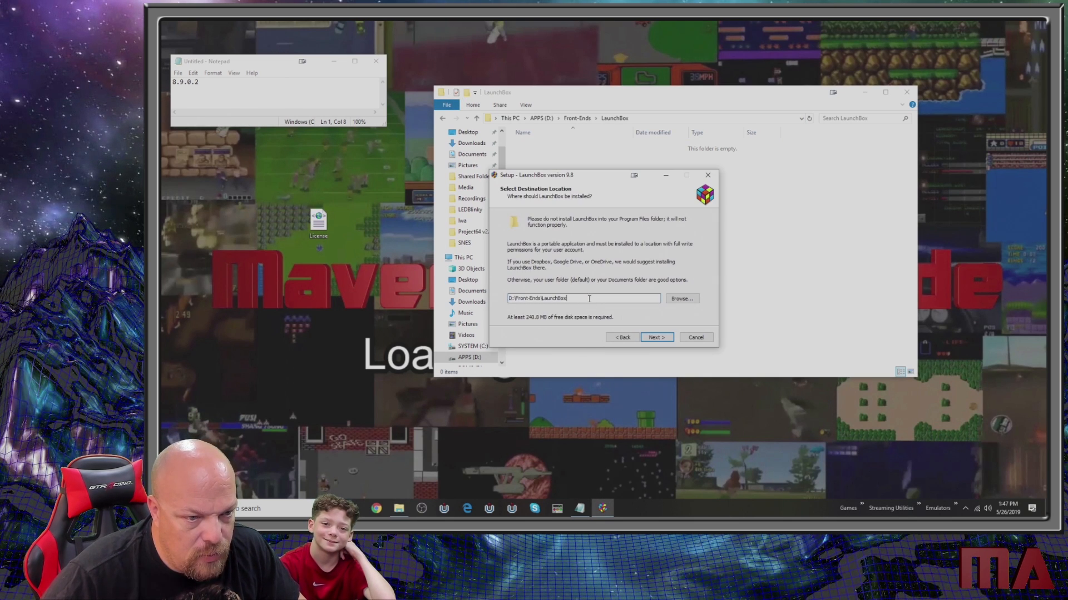
click(656, 338)
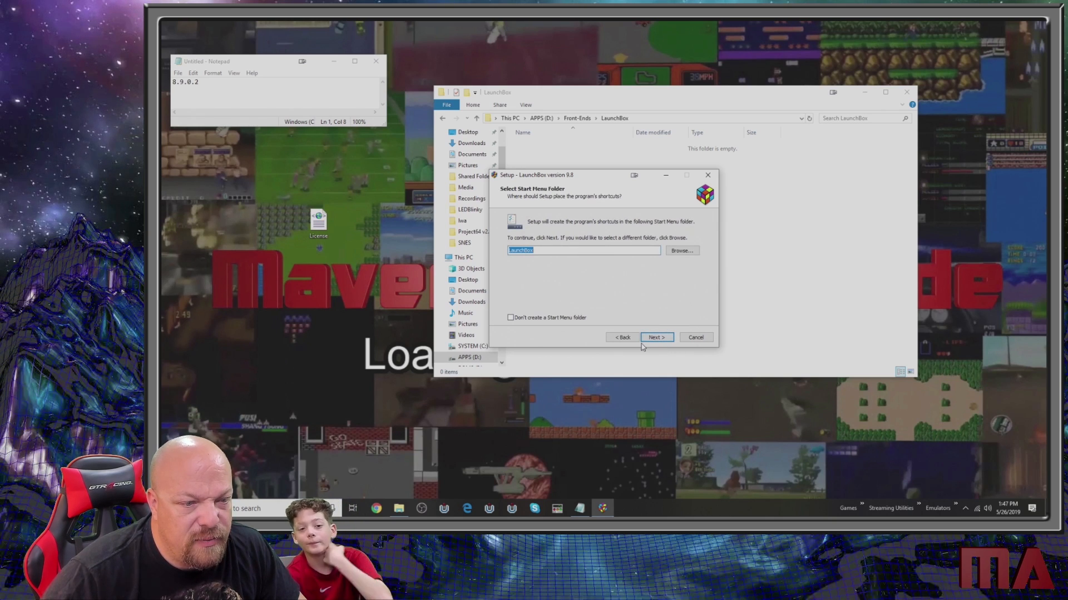
click(657, 339)
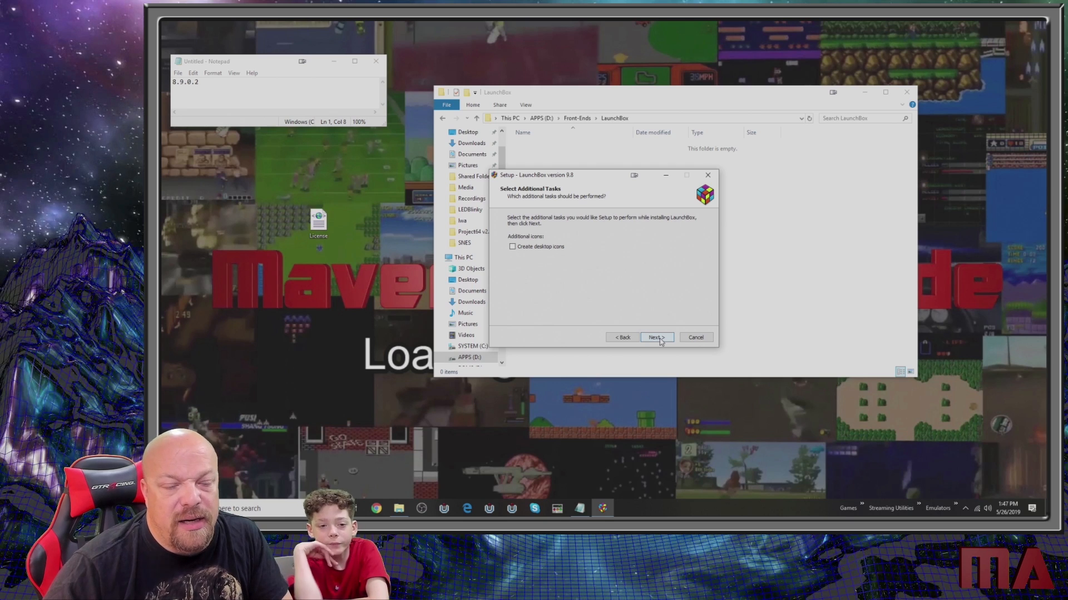
click(658, 338)
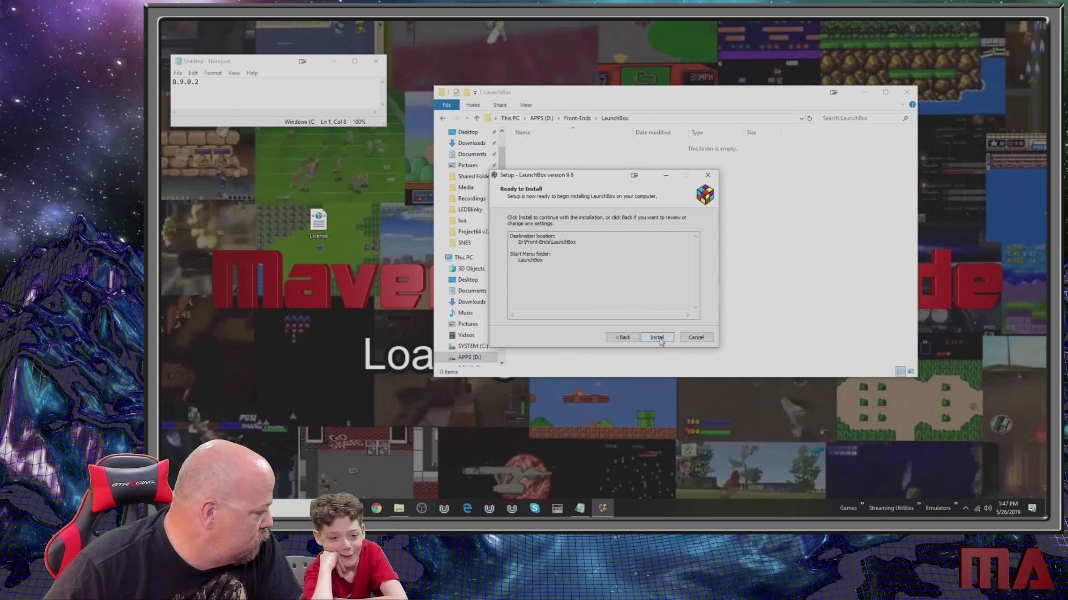
click(657, 338)
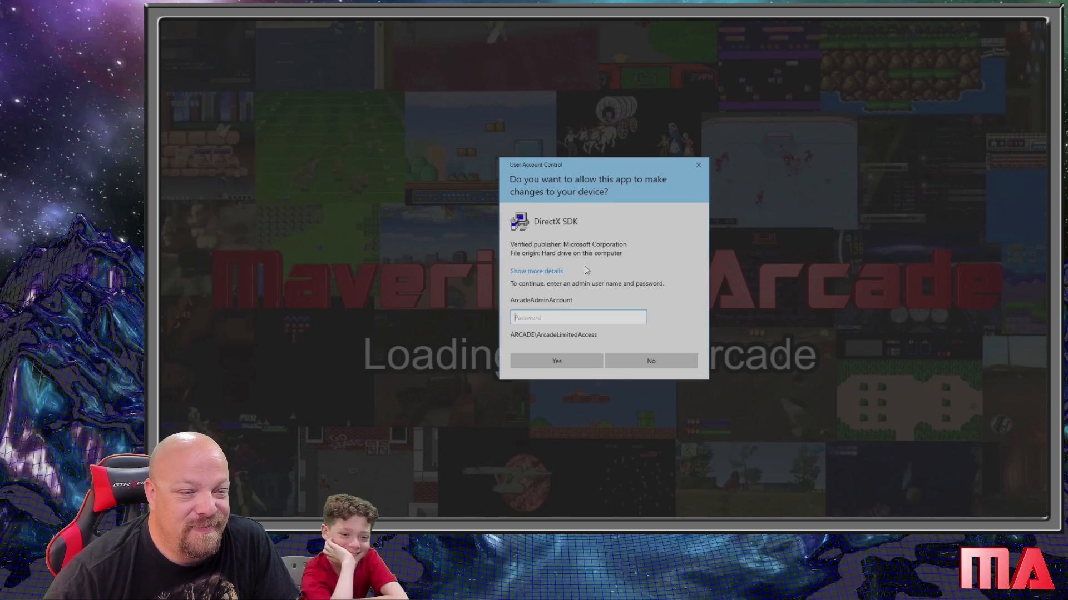
- Enter the administrator account's password to authorise the DirectX SDK installation
text(***)
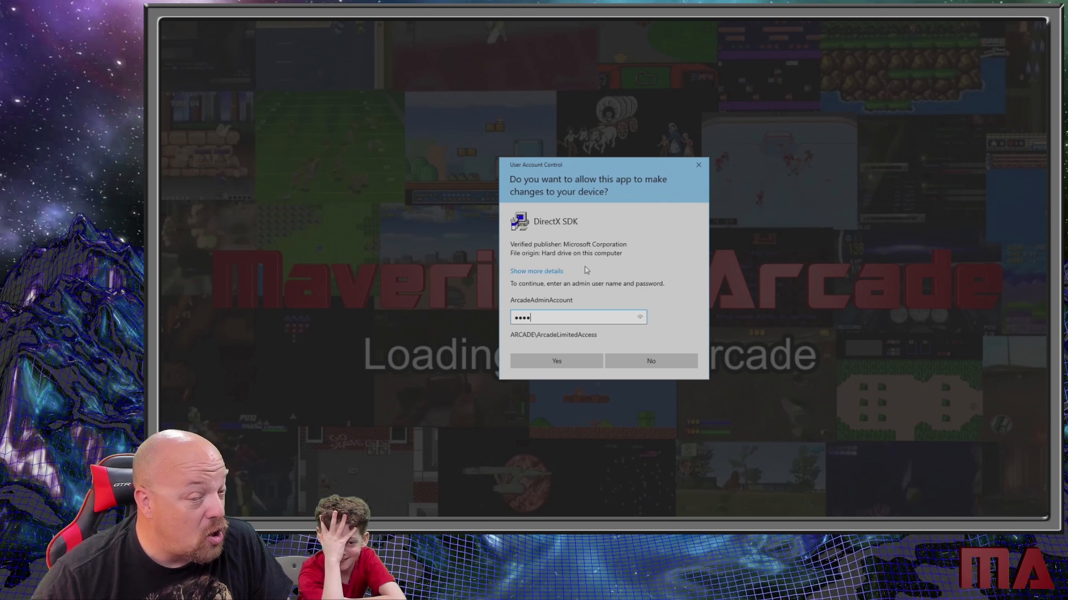
key(Return)
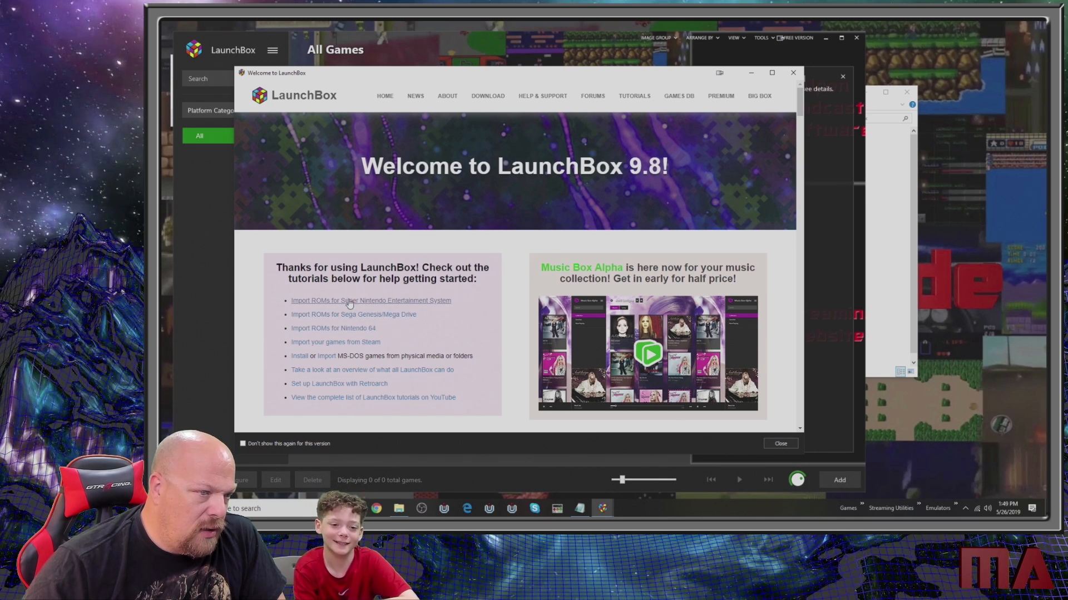
- Look through the Welcome to LaunchBox page, examining its tutorial links, tweets and latest videos
scroll(350, 378, down, 5)
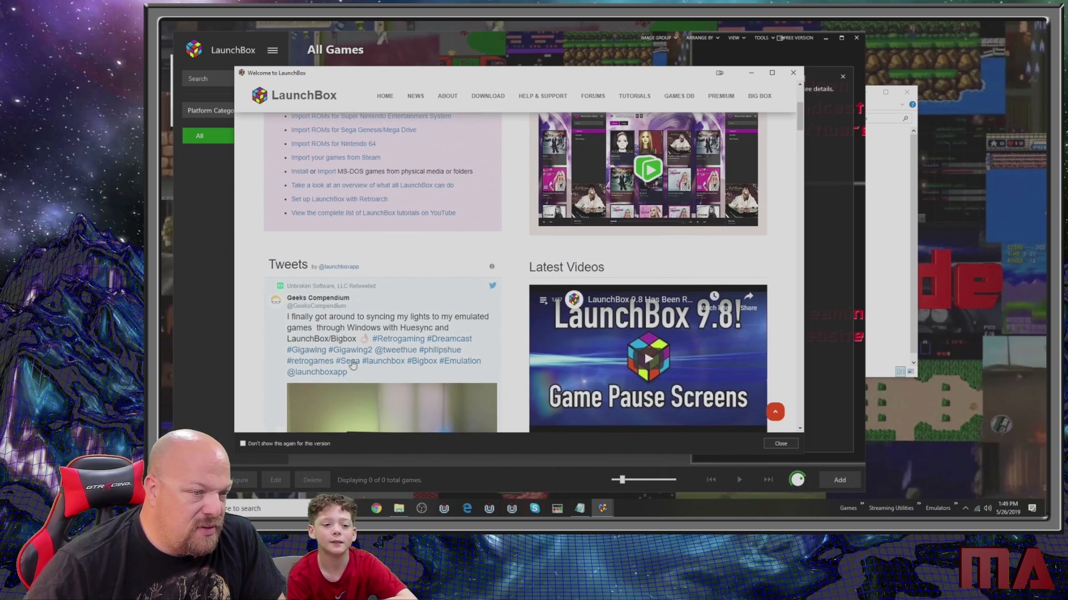
scroll(359, 337, up, 5)
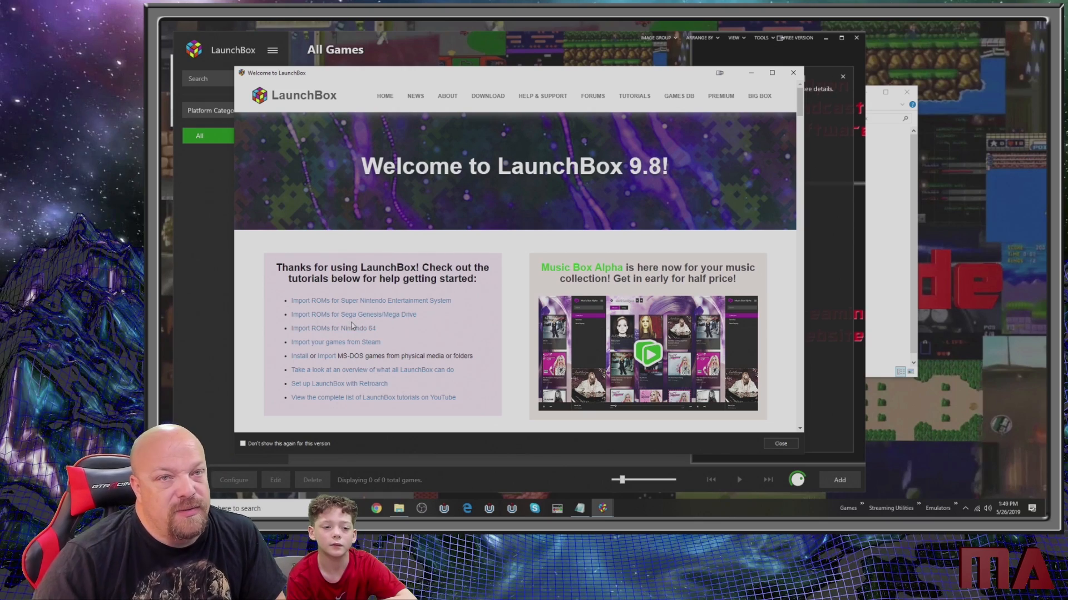
scroll(364, 314, down, 5)
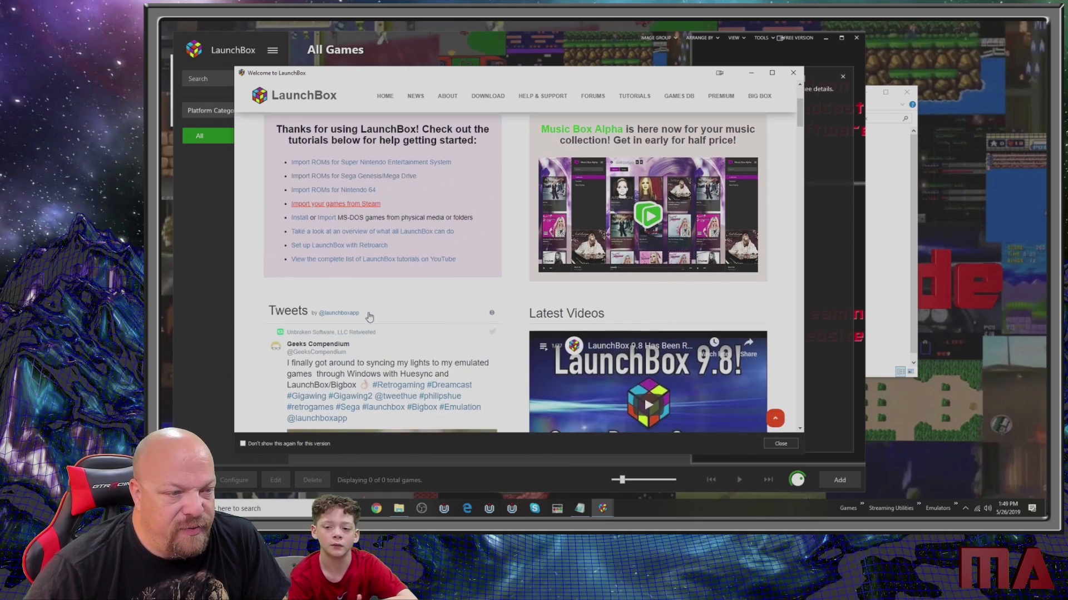
scroll(367, 319, down, 3)
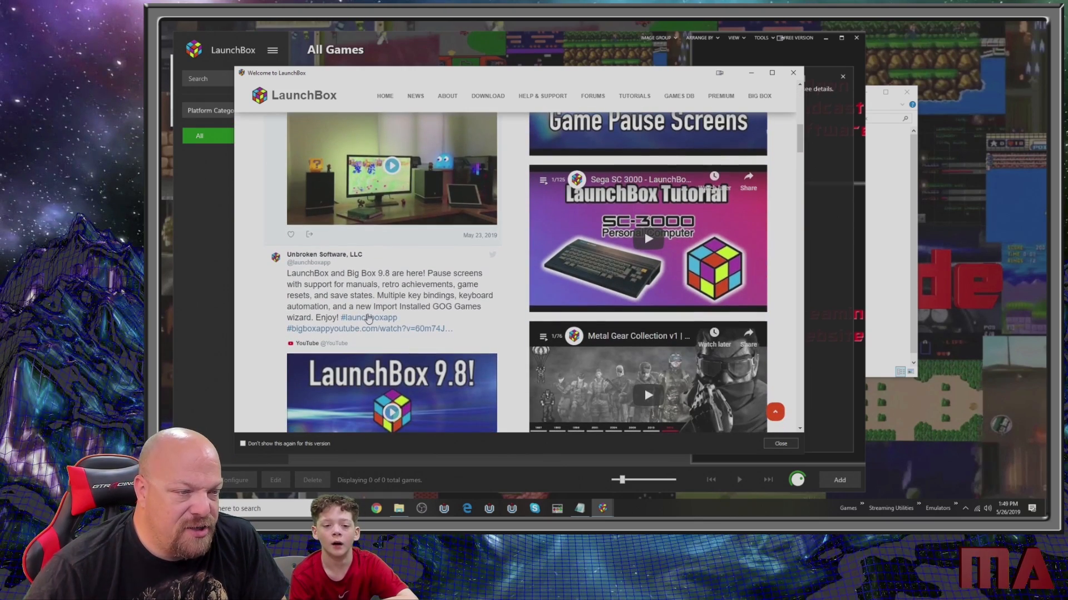
scroll(367, 317, down, 3)
scroll(367, 317, down, 10)
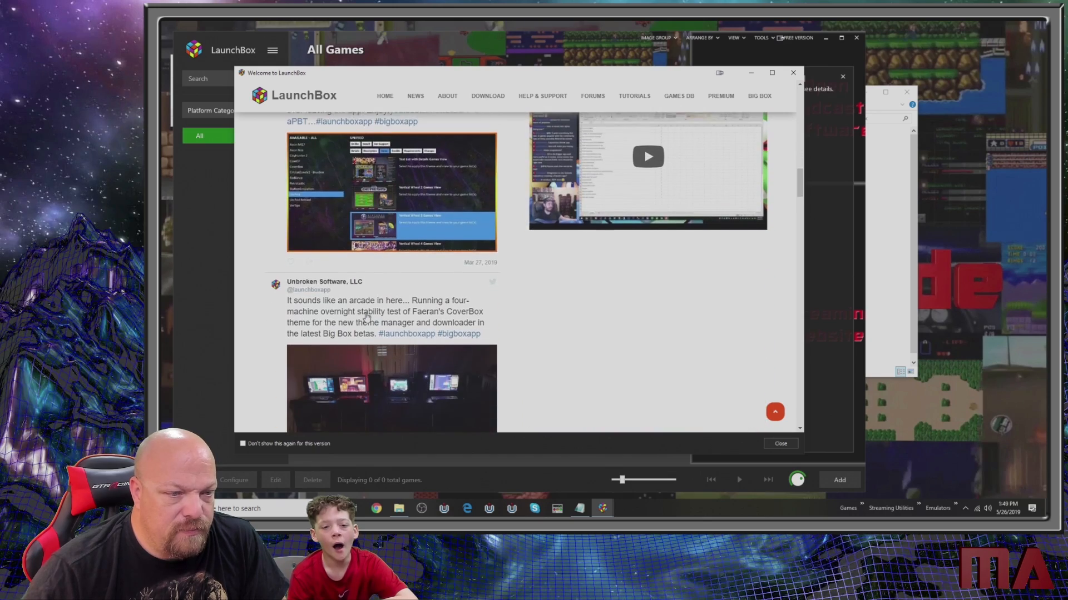
scroll(367, 317, down, 8)
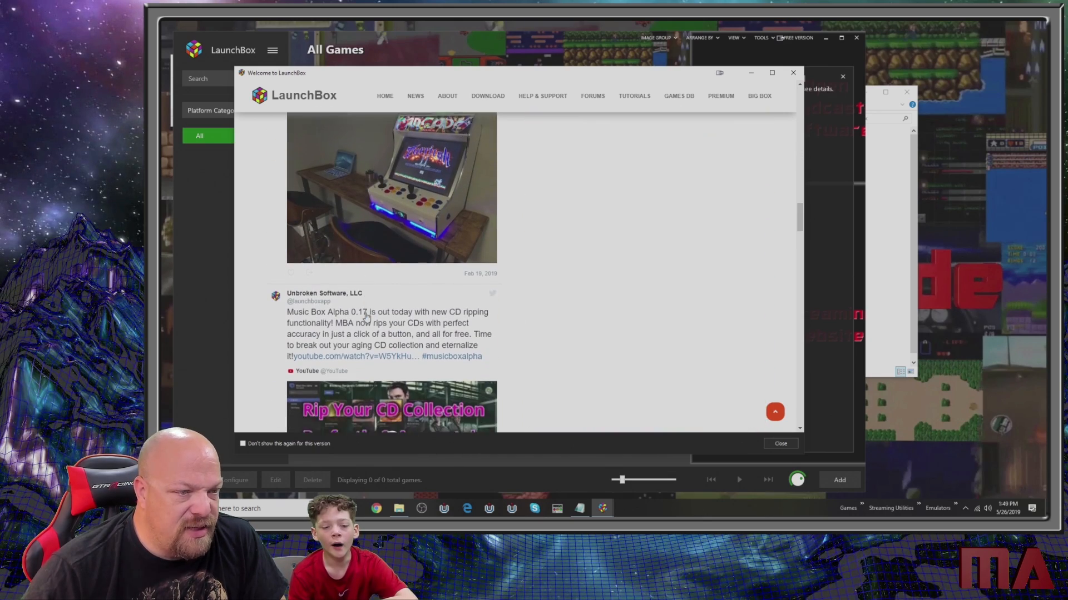
- Close the Welcome to LaunchBox page, dismiss the Add Games wizard and exit LaunchBox
scroll(367, 316, up, 20)
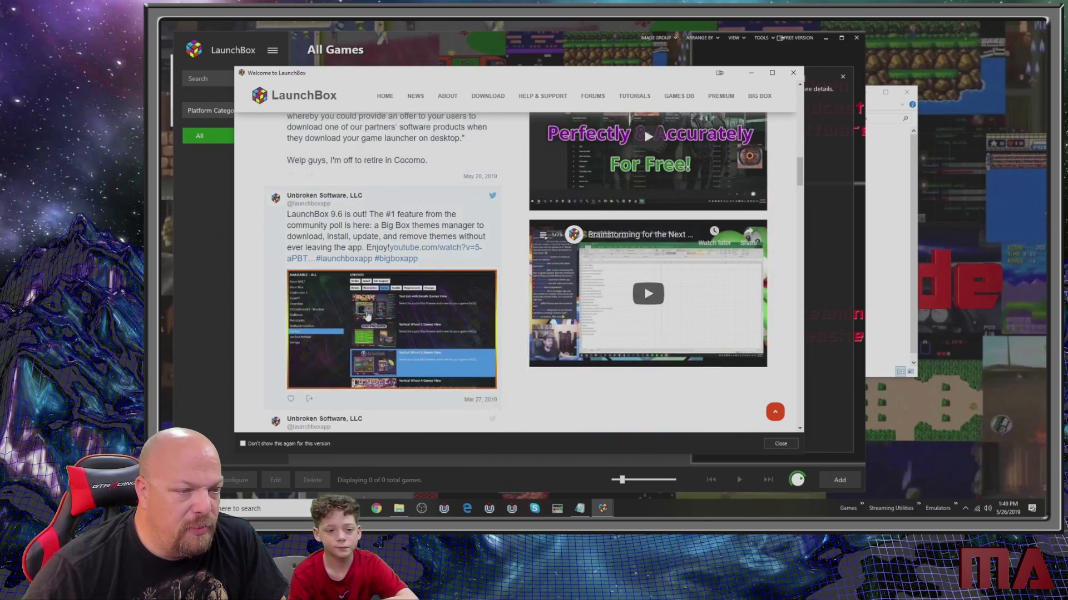
scroll(367, 315, up, 3)
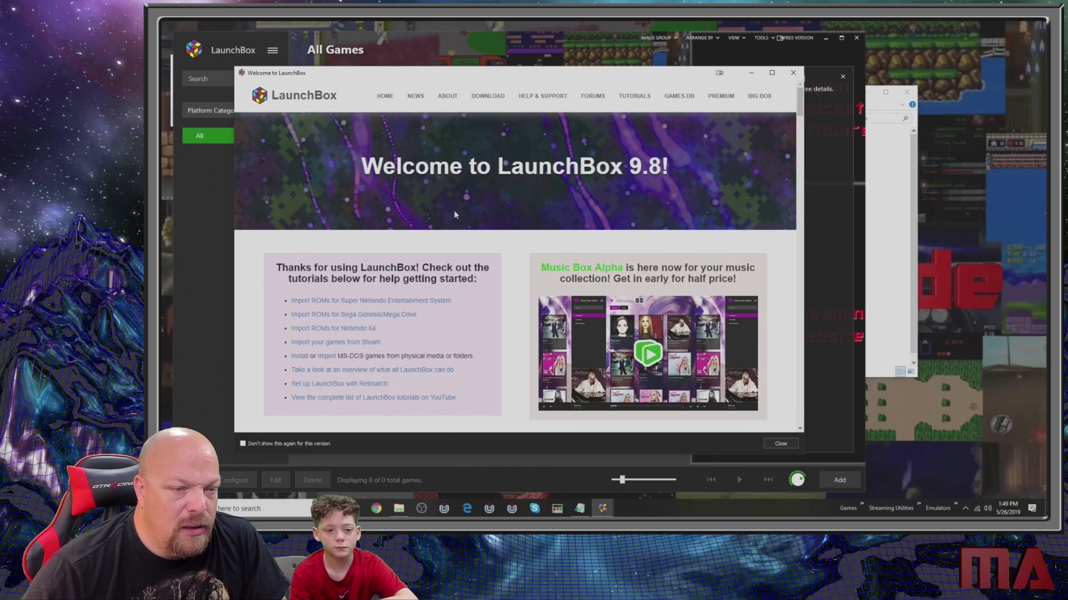
click(792, 75)
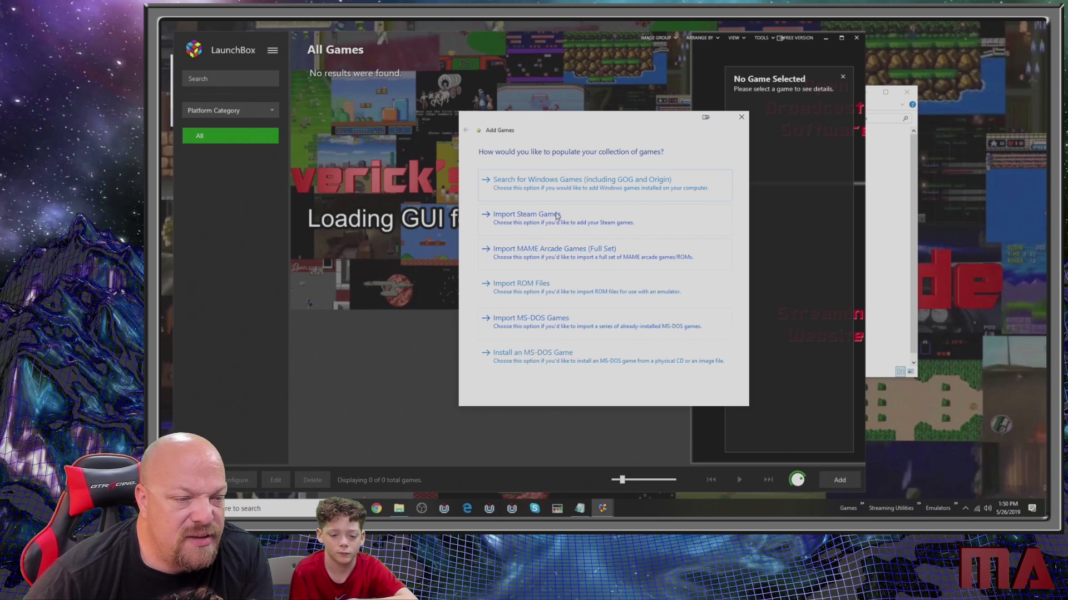
click(740, 119)
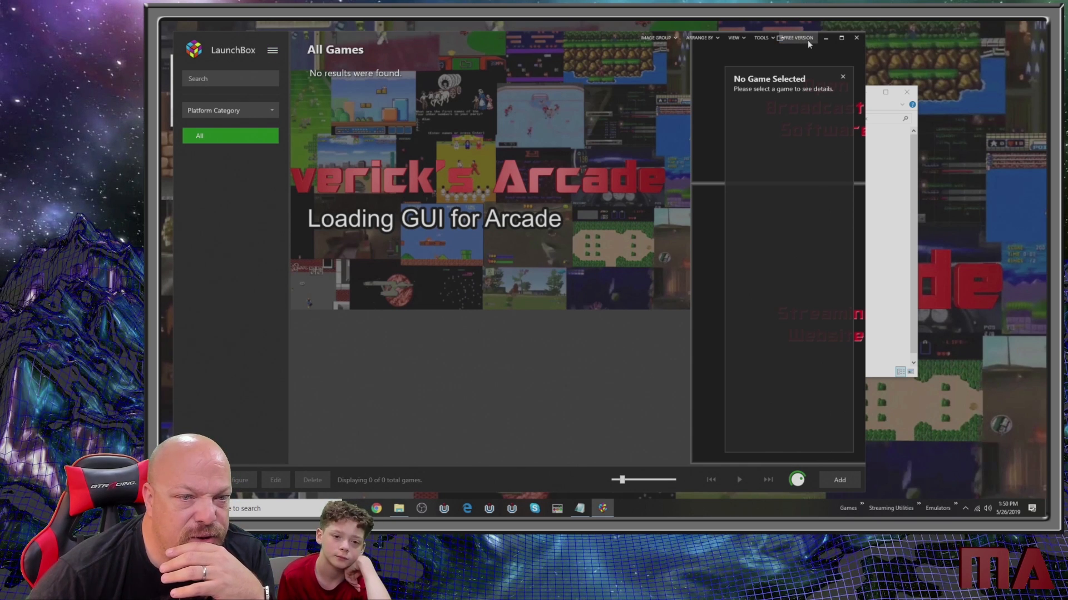
click(856, 38)
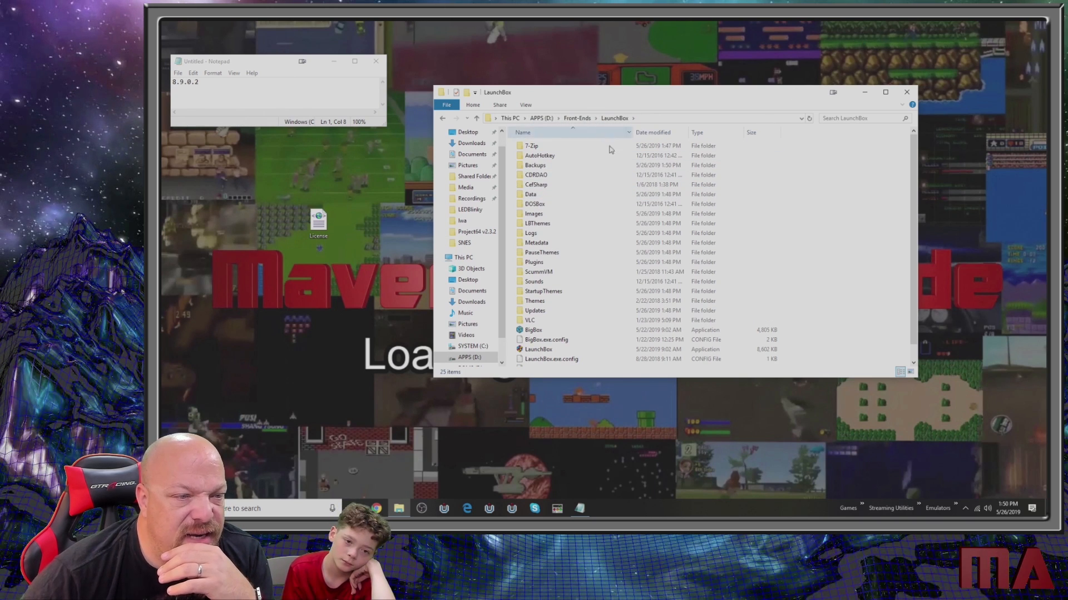
- Move the License file from the desktop into the Front-Ends\LaunchBox folder and start LaunchBox from there
scroll(628, 289, down, 1)
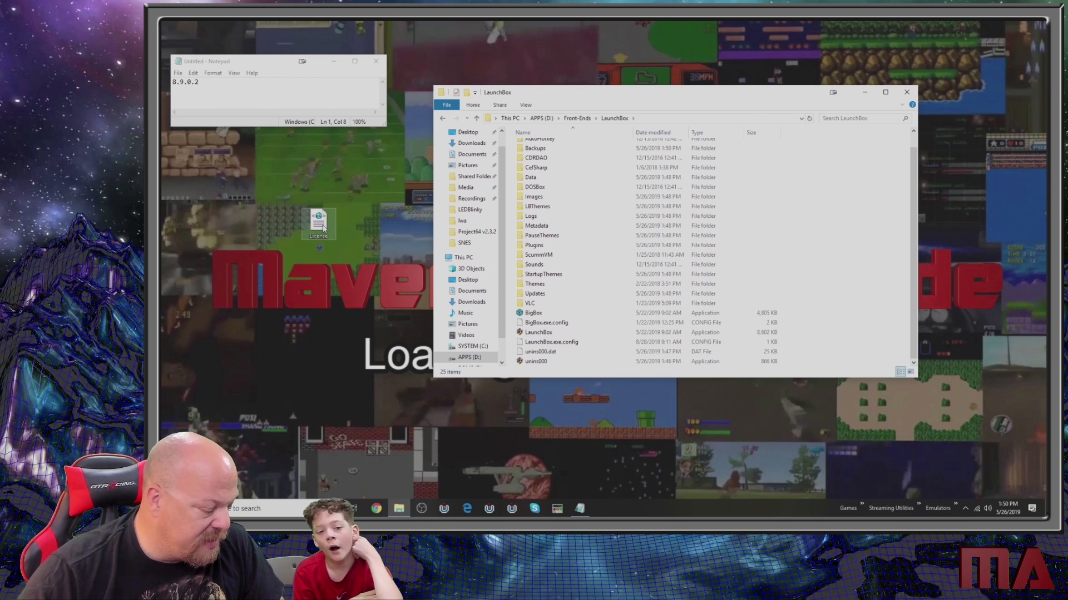
drag(322, 226, 844, 226)
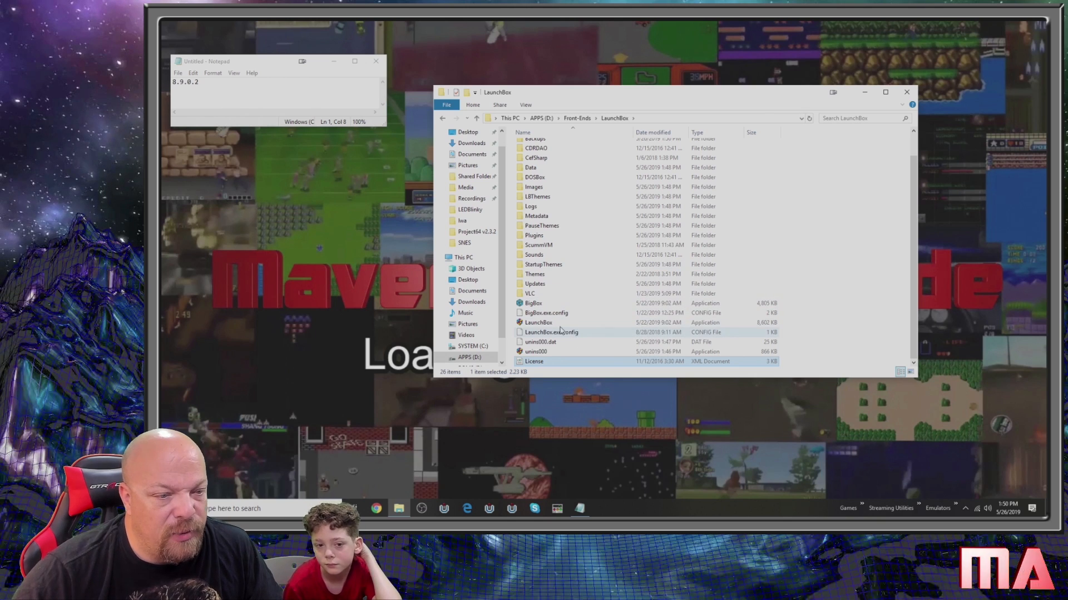
double_click(538, 323)
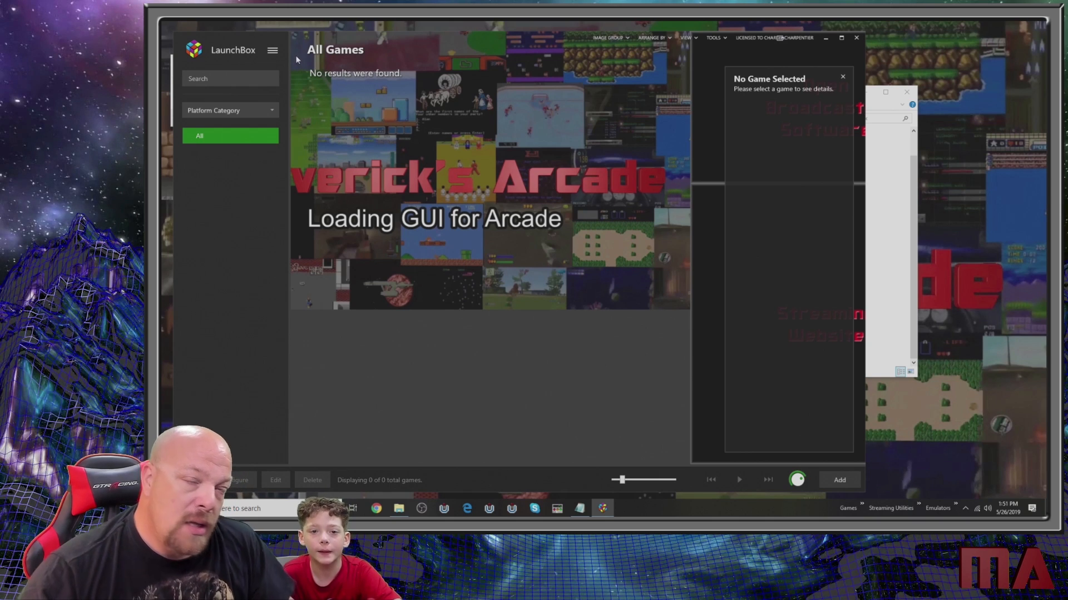
- Enable LEDBlinky in the LaunchBox options and set its path to LEDBlinky.exe in D:\LED Control\LEDBlinky
click(273, 51)
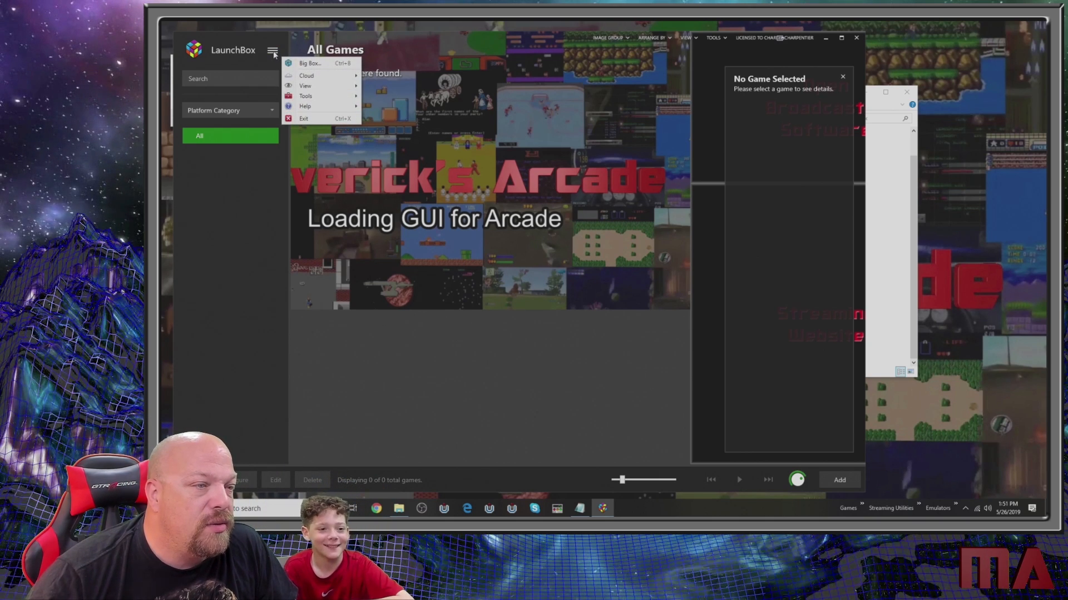
mouse_move(318, 97)
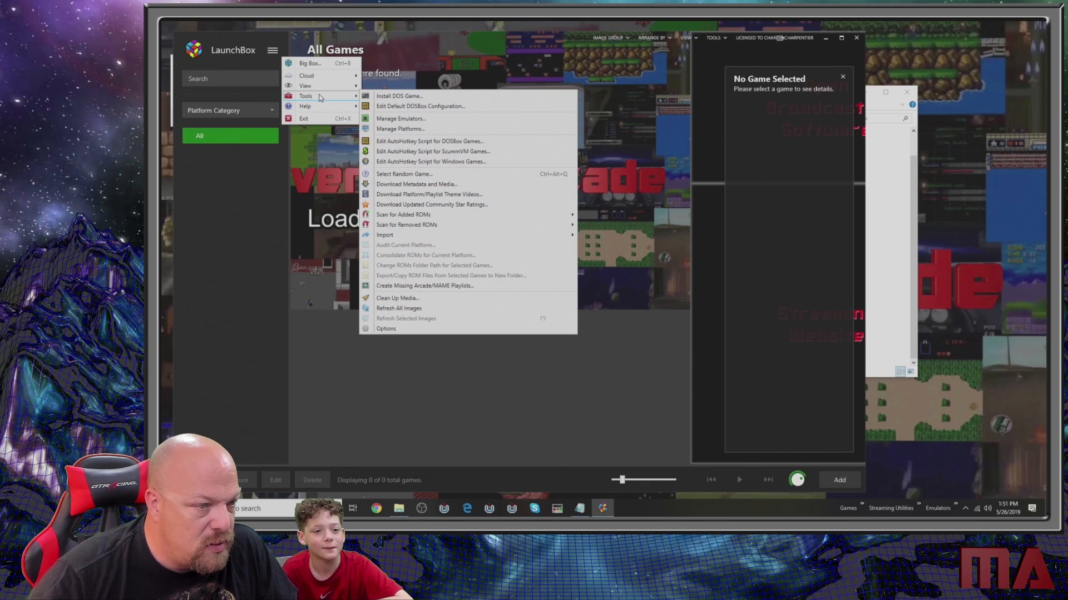
click(426, 331)
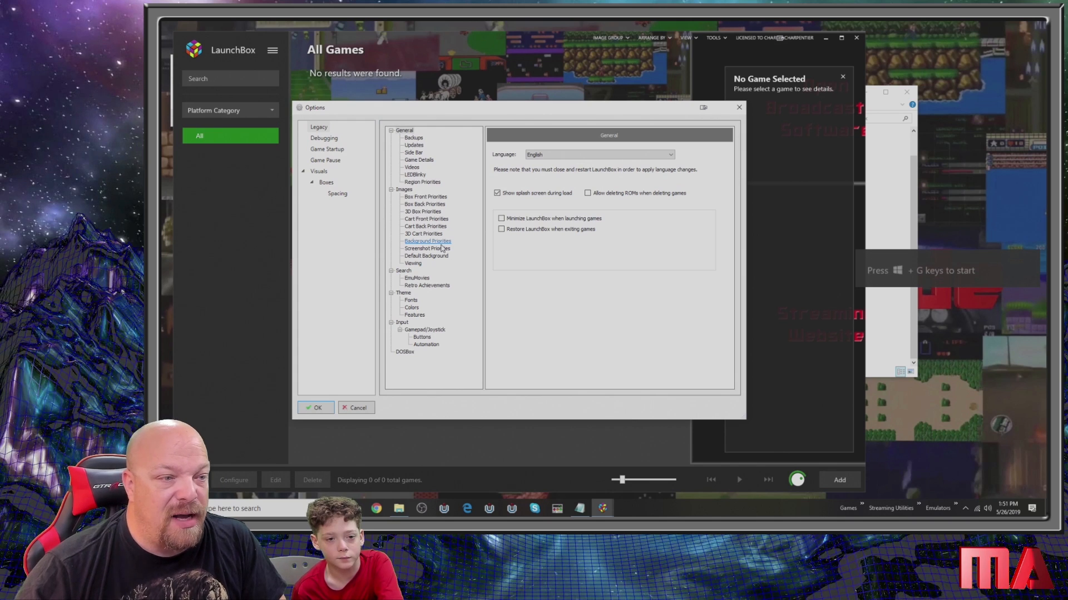
click(416, 175)
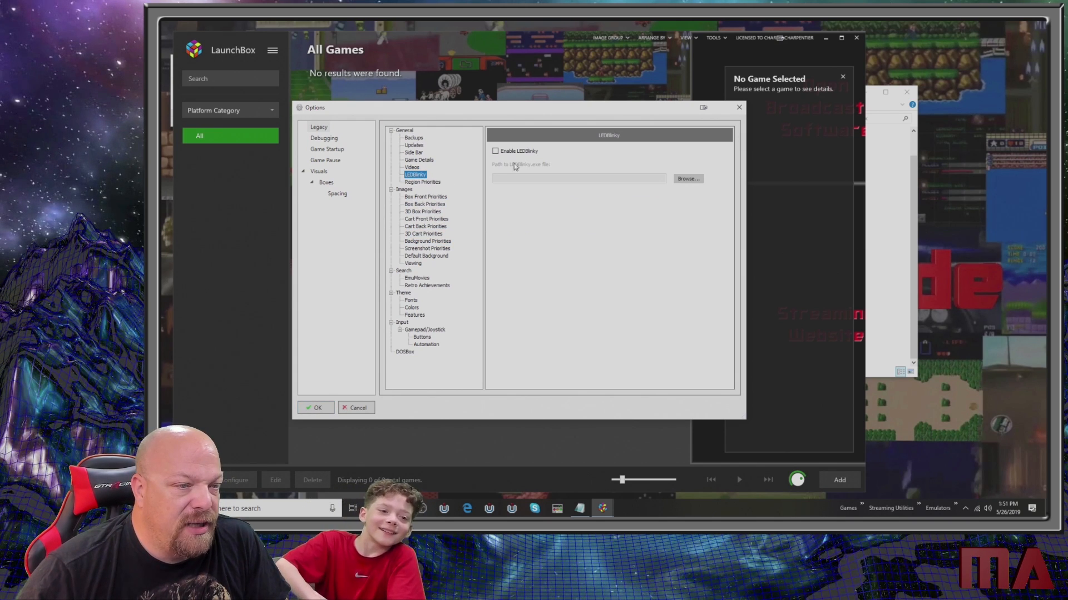
click(504, 153)
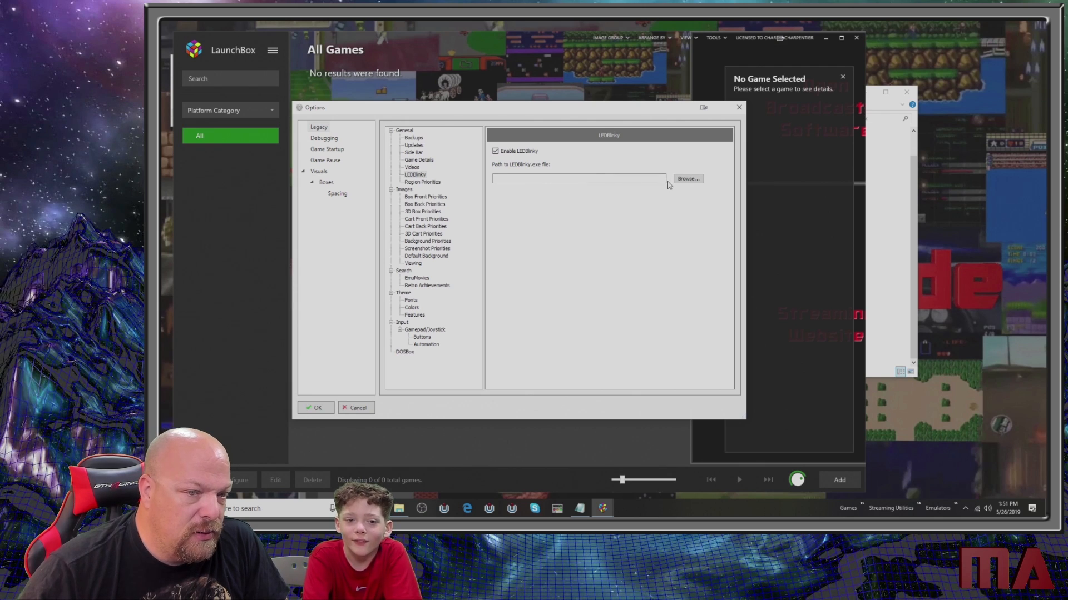
click(689, 179)
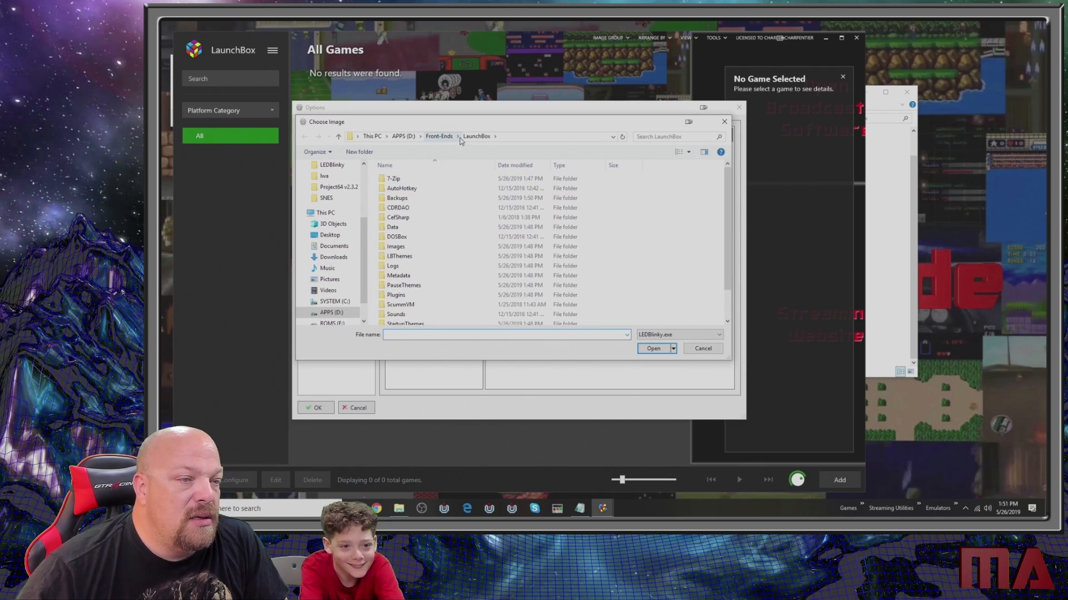
click(403, 136)
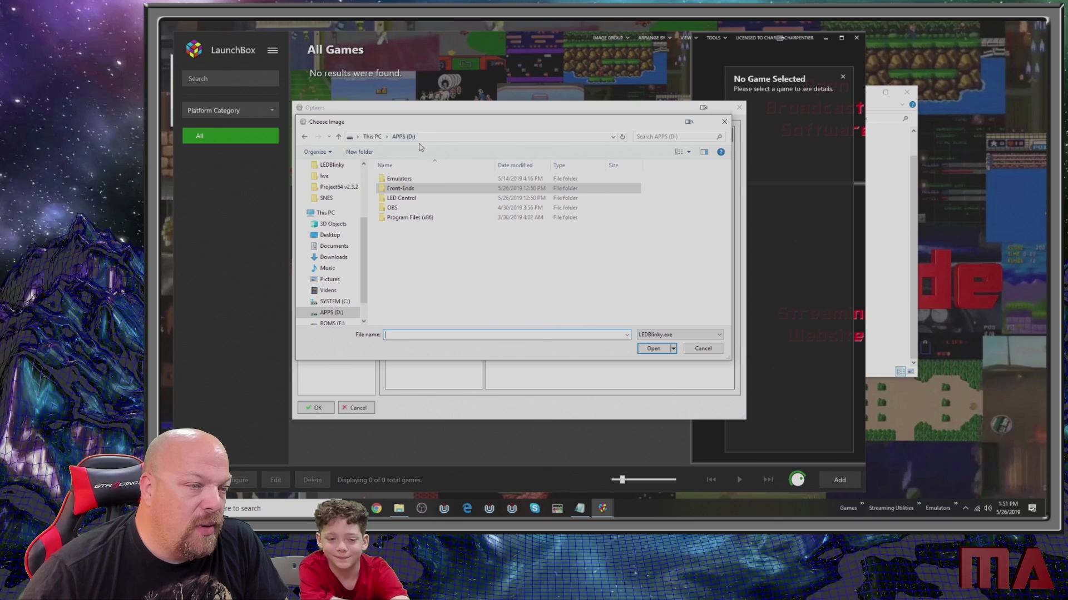
double_click(401, 198)
double_click(406, 179)
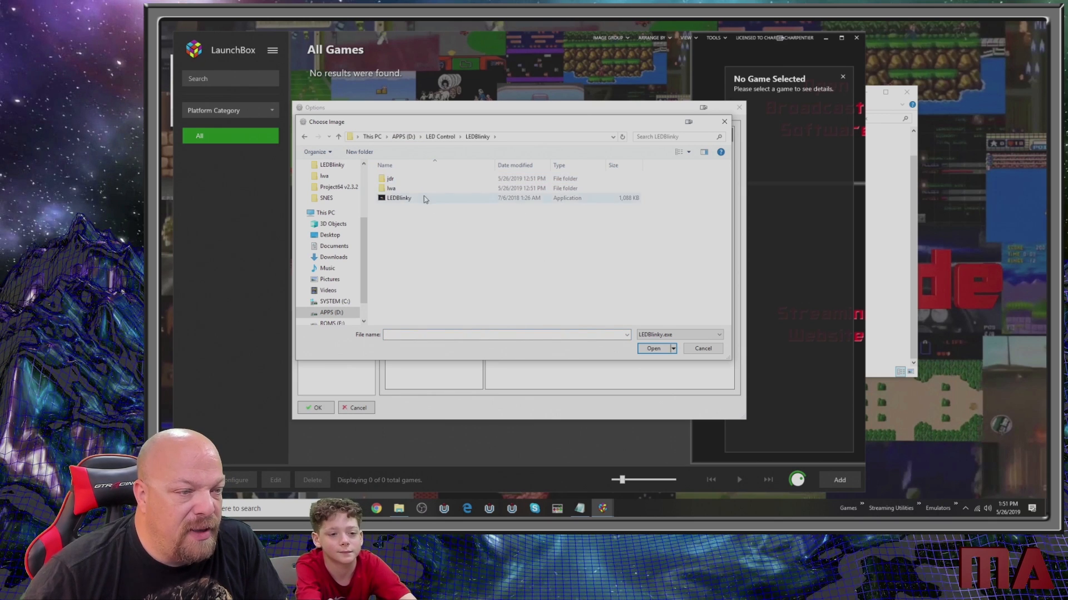
double_click(418, 199)
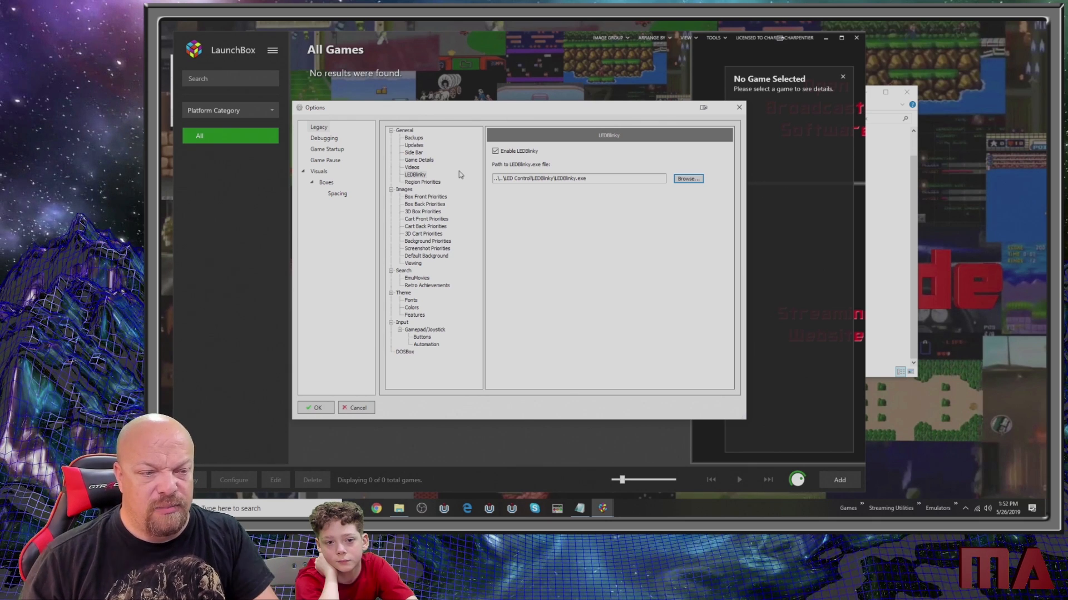
- Enter the EmuMovies user ID and account password in the options and test the login
click(420, 278)
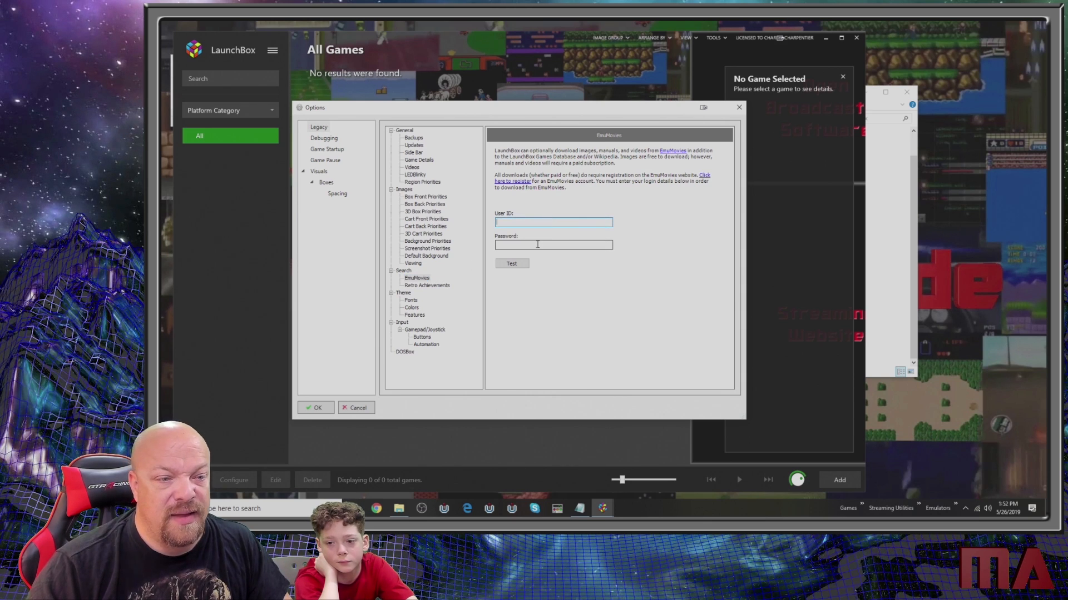
click(538, 245)
text(••••••••)
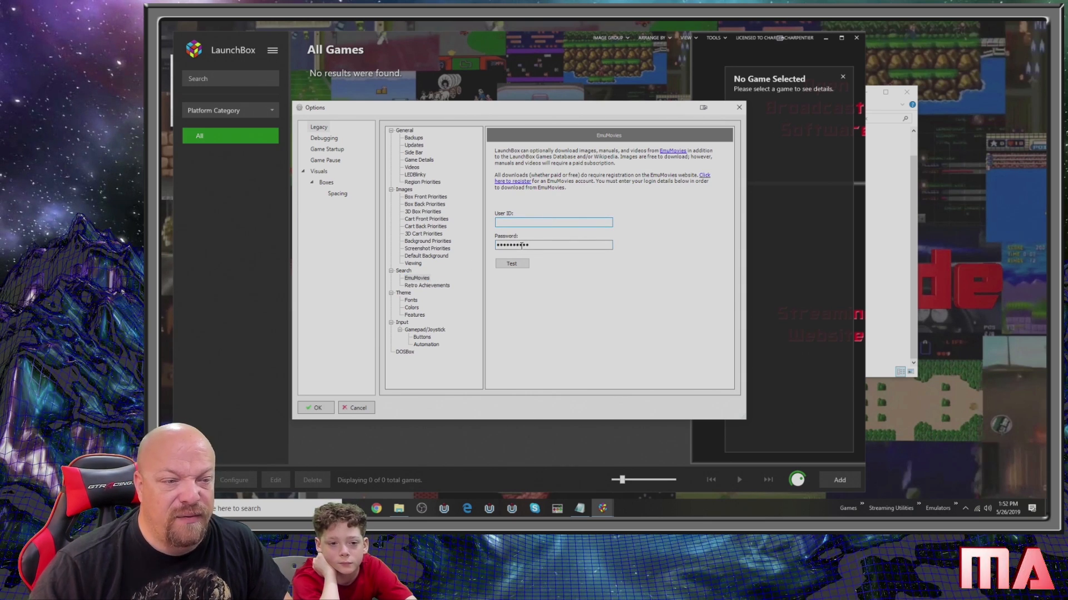
double_click(520, 247)
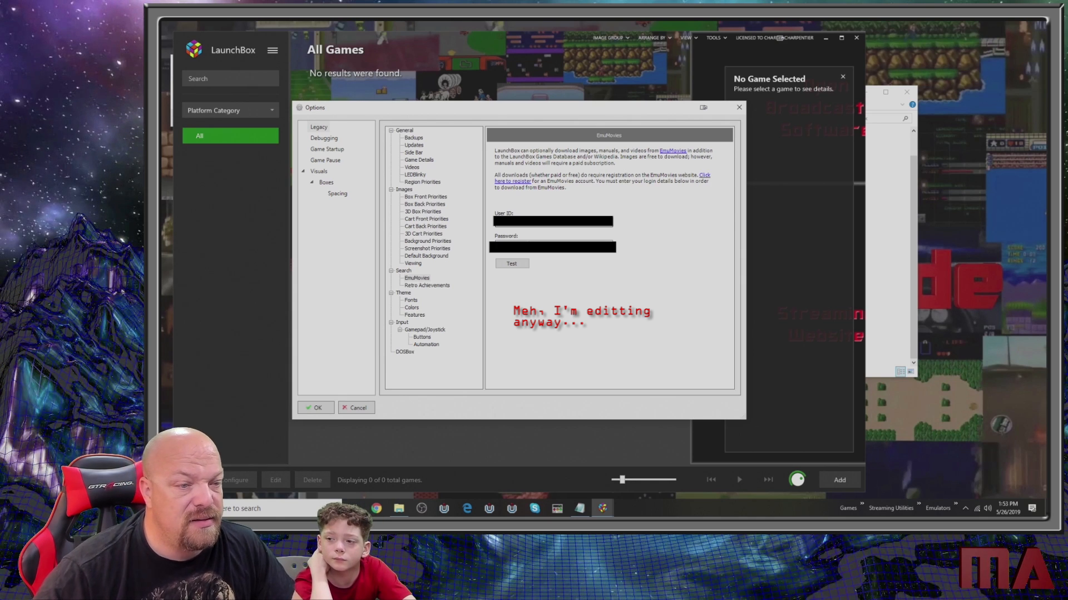
click(512, 264)
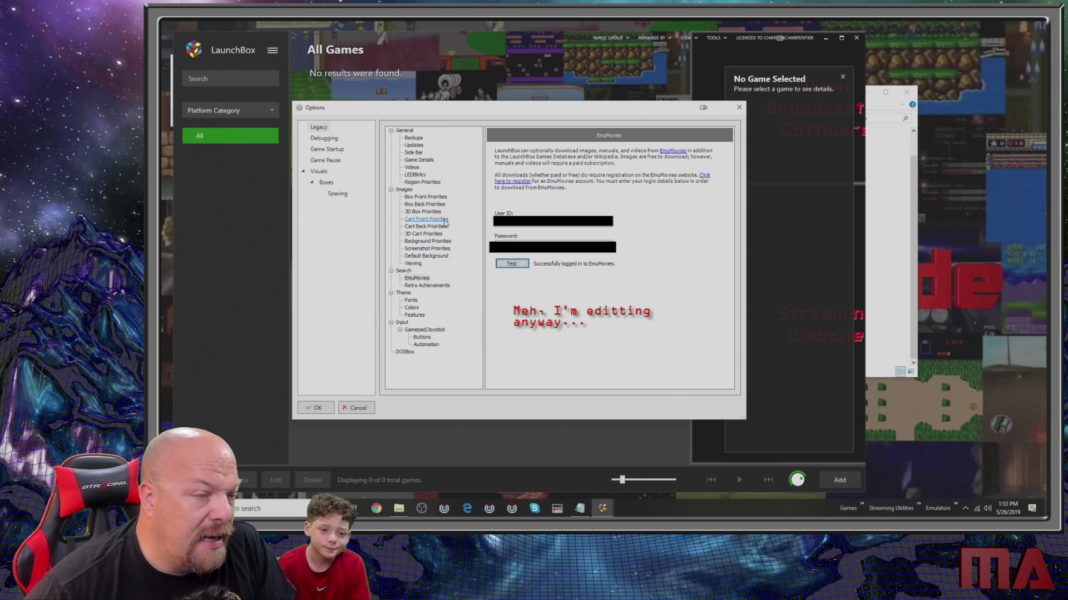
- Look through the Retro Achievements, Debugging, Game Startup, Game Pause, Visuals and Boxes options
click(424, 287)
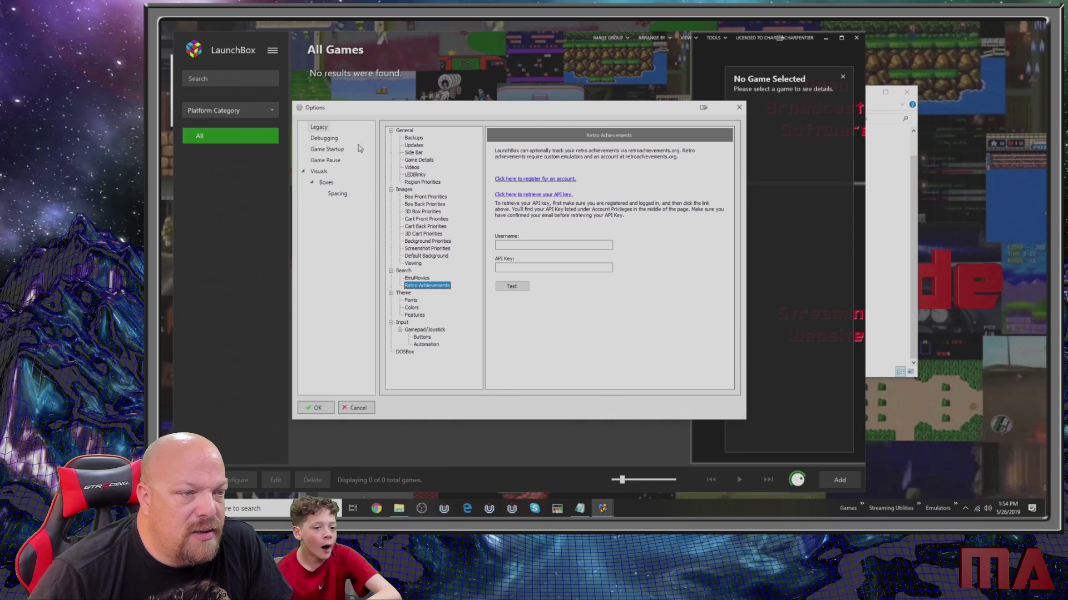
click(324, 138)
click(327, 149)
click(325, 160)
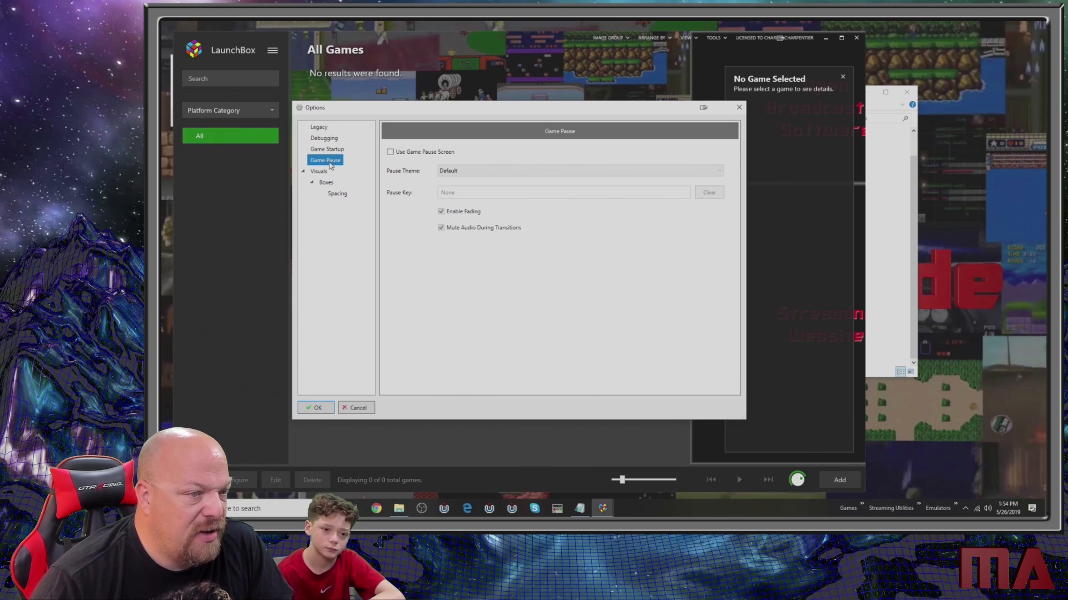
click(330, 150)
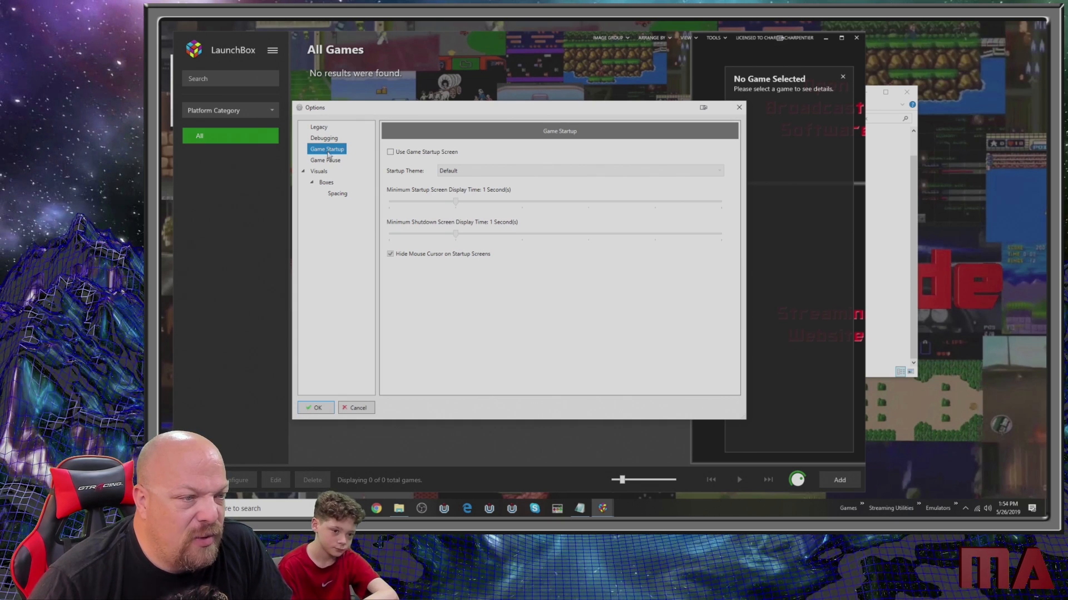
click(323, 173)
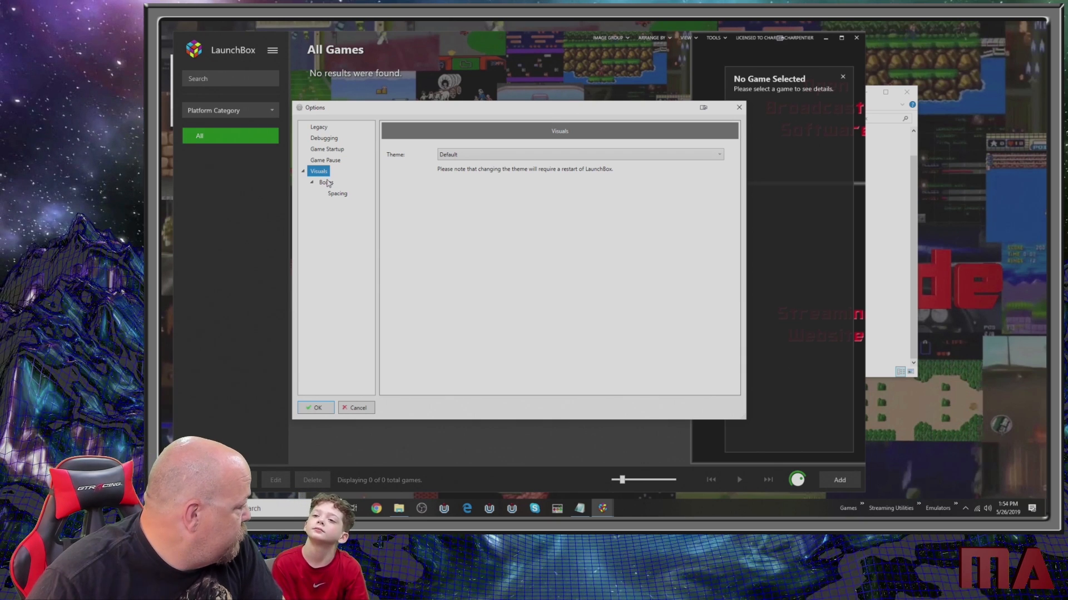
click(333, 192)
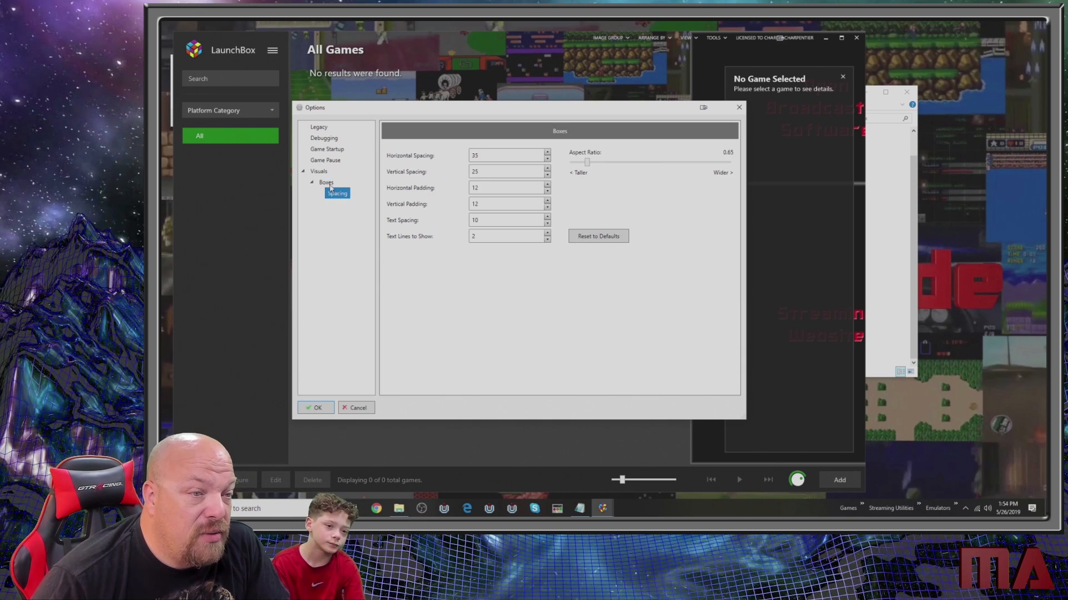
click(329, 184)
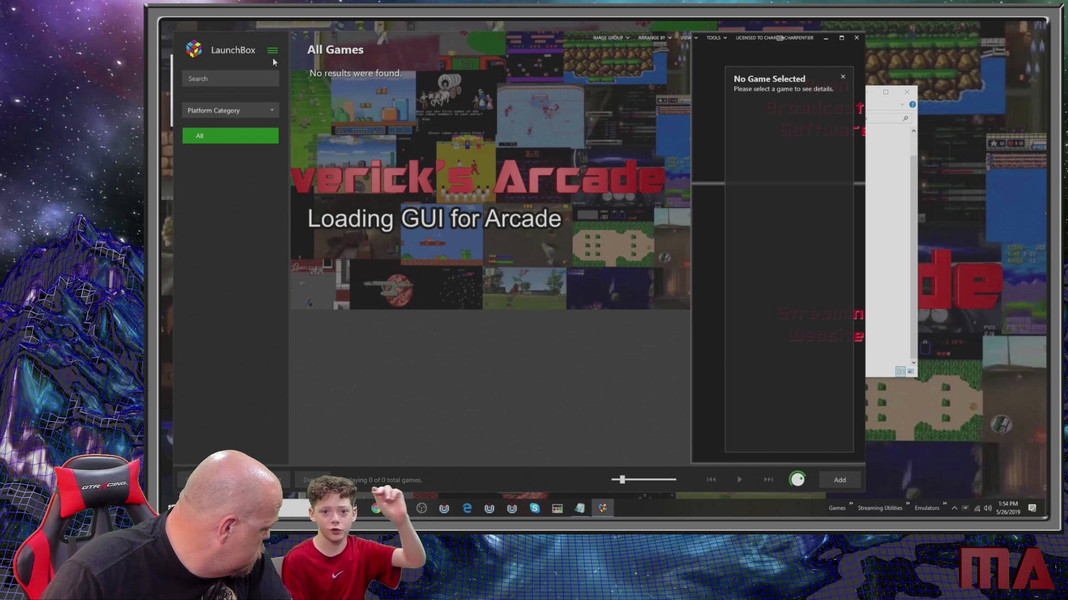
click(273, 56)
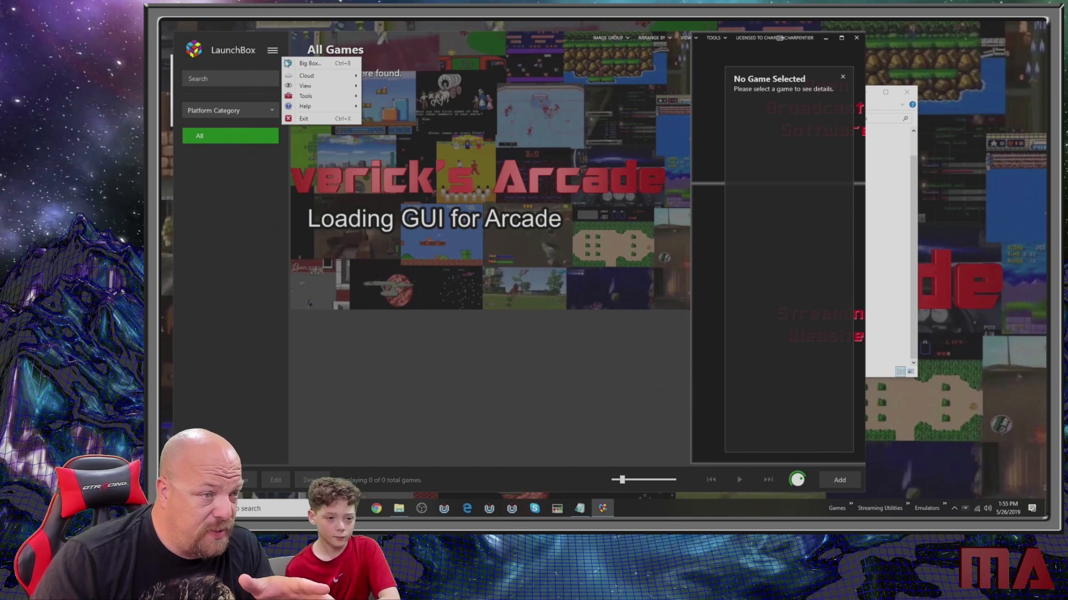
mouse_move(321, 92)
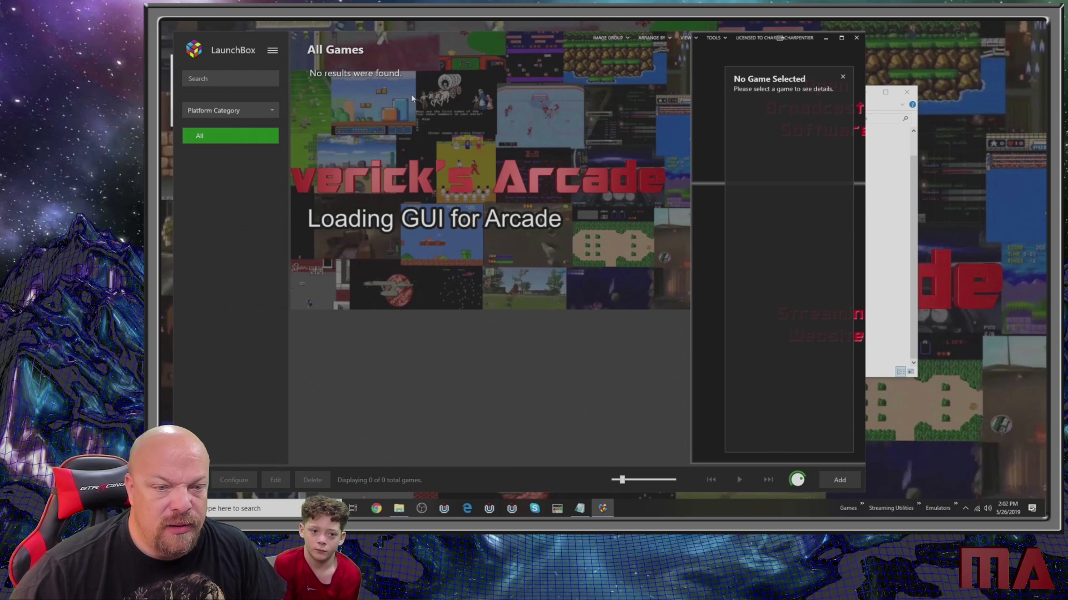
- Open the platform manager and add a platform titled Arcade, leaving its other details and folders at their defaults
click(273, 52)
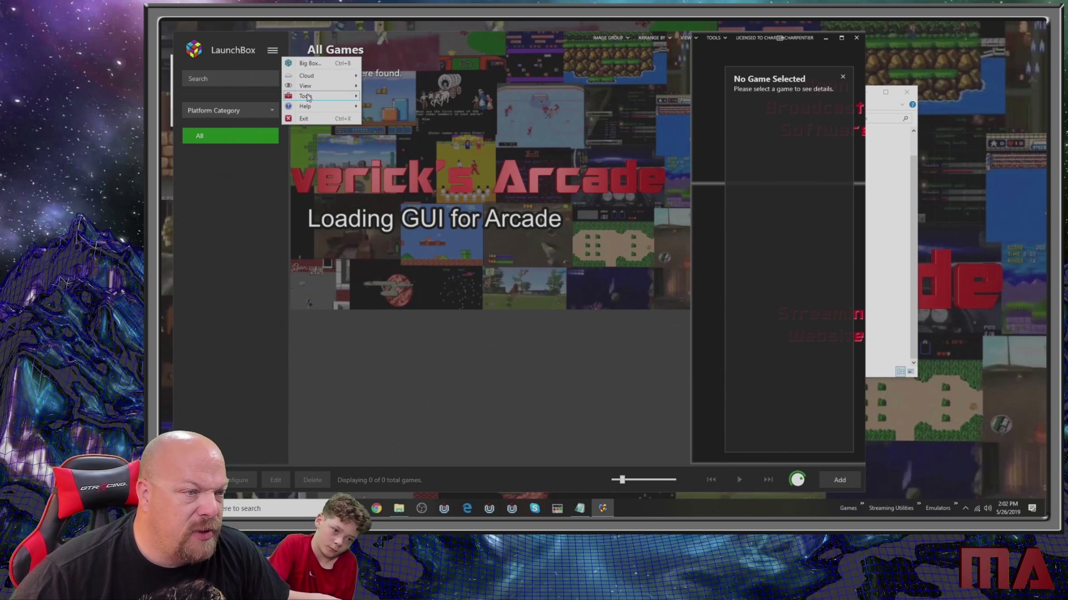
mouse_move(308, 97)
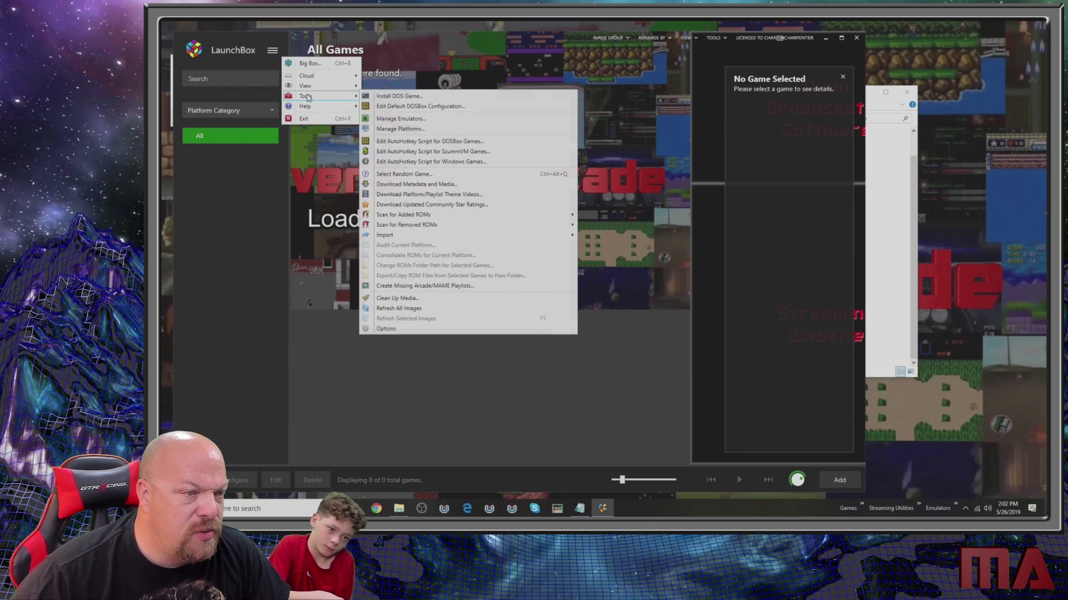
click(421, 129)
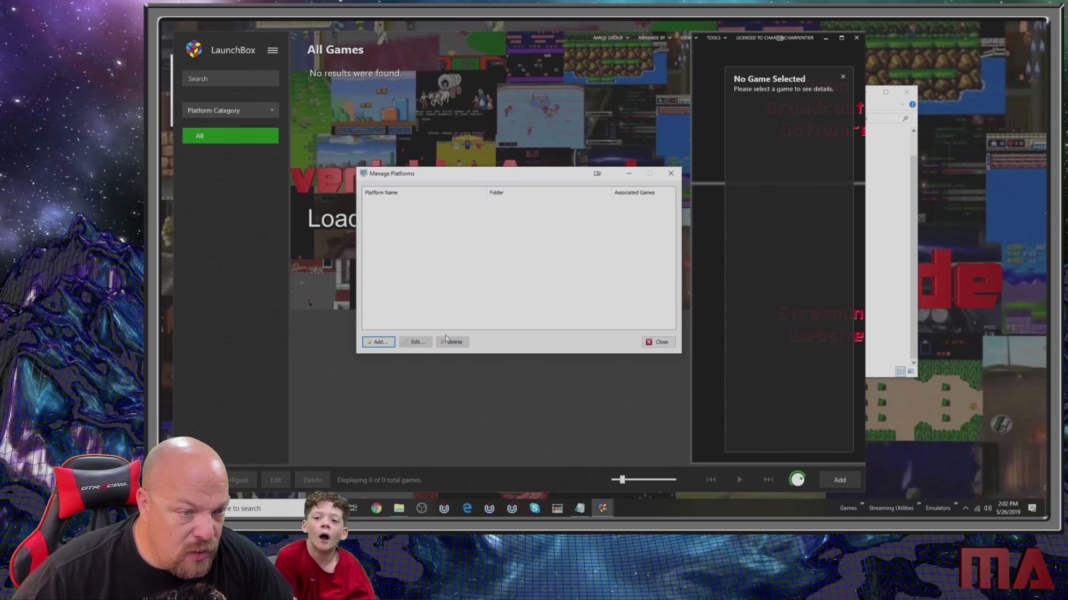
click(376, 342)
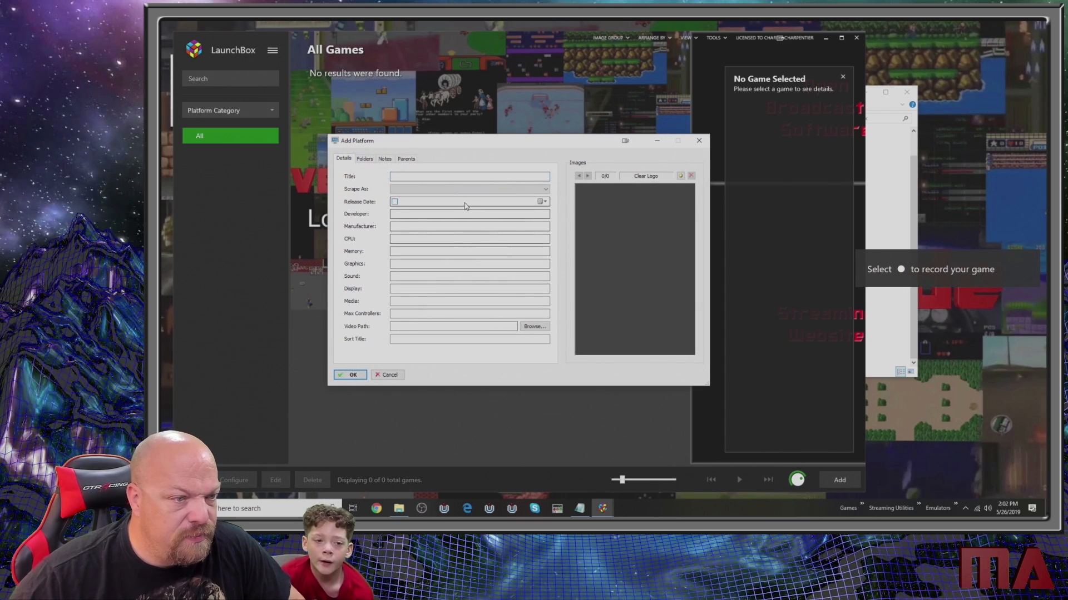
text(Arcade)
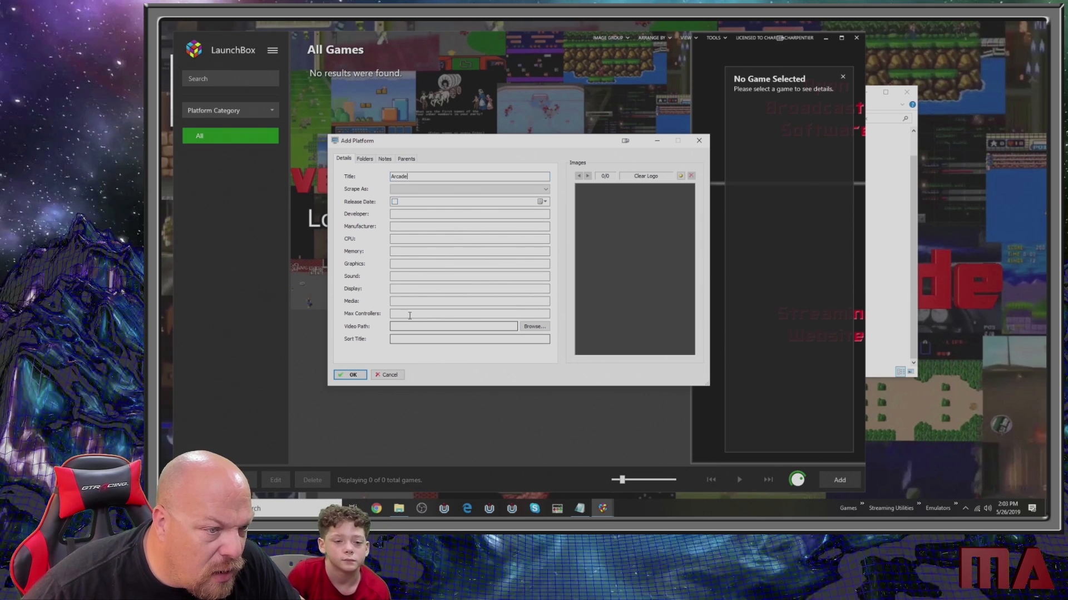
click(366, 159)
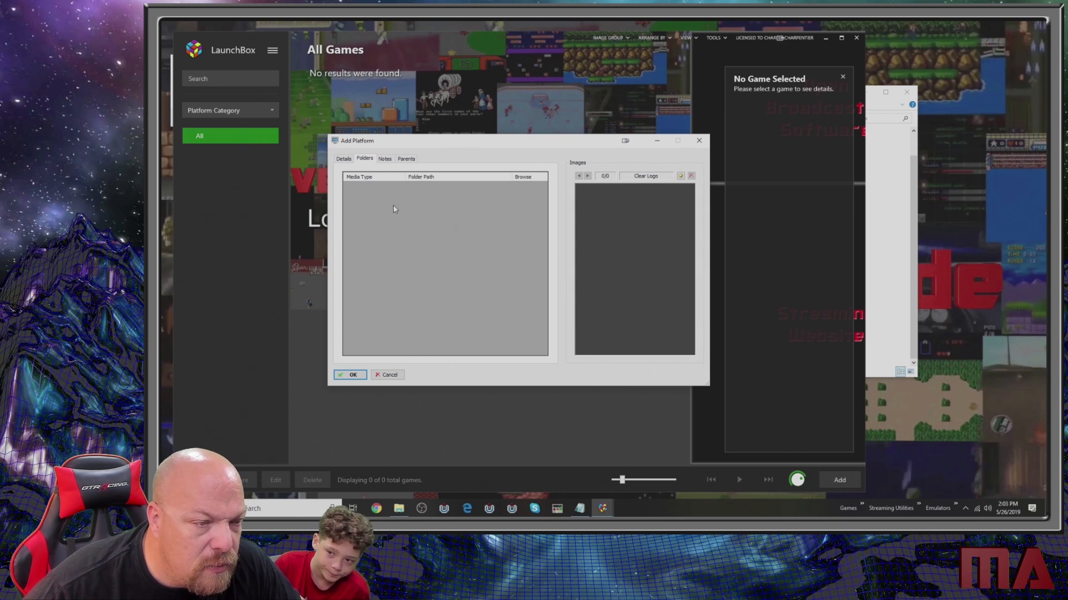
click(383, 160)
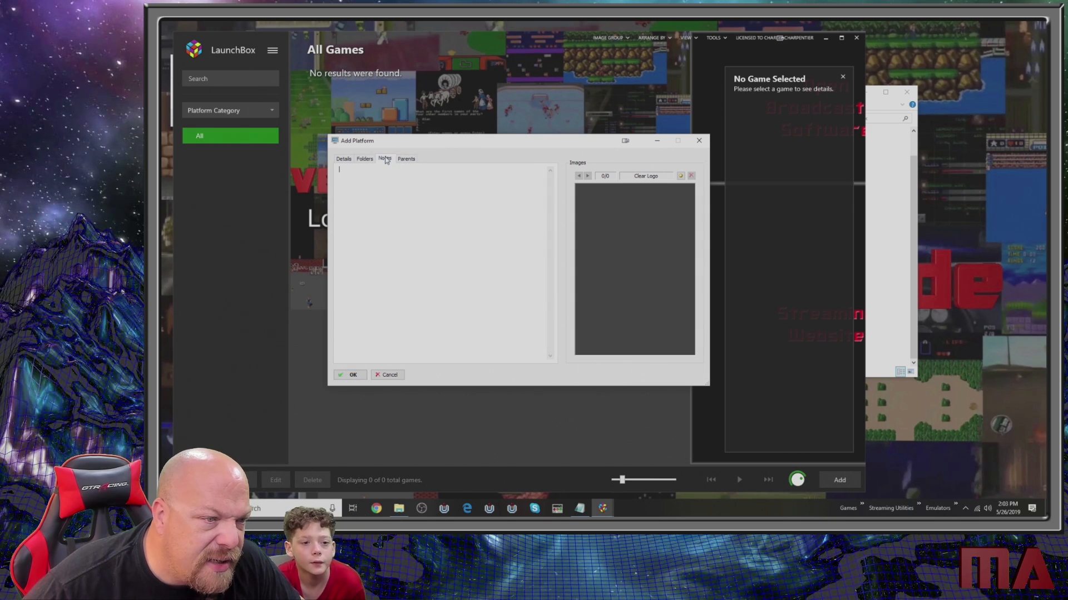
click(366, 159)
click(351, 161)
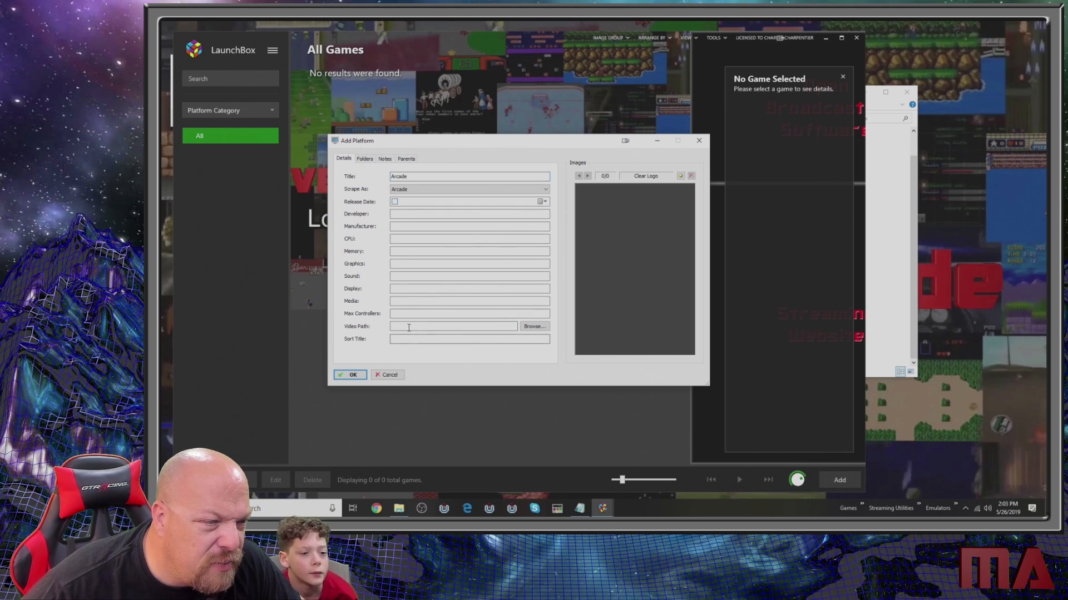
click(350, 376)
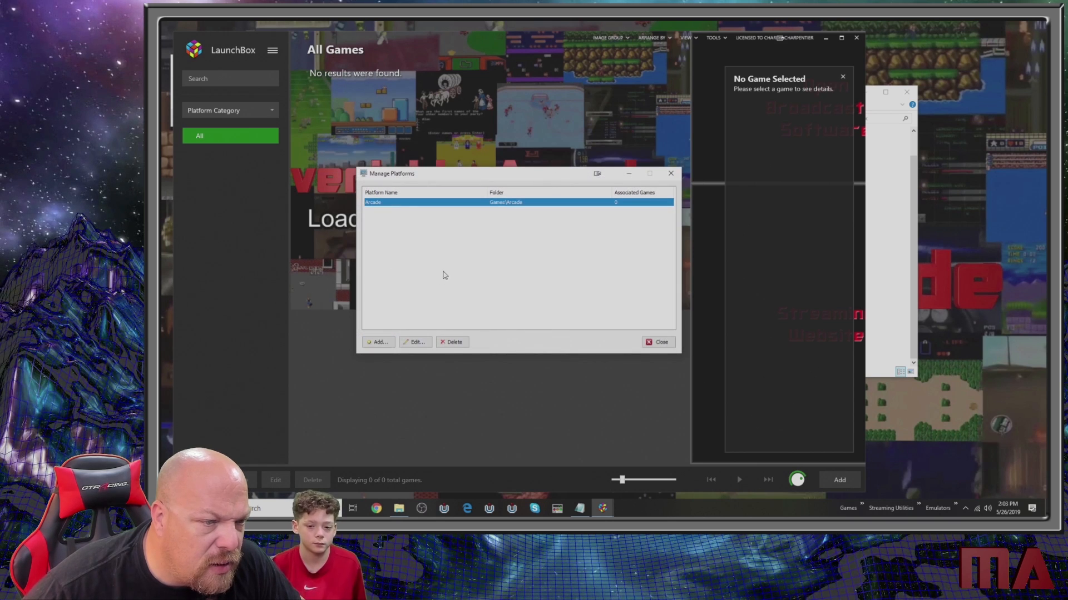
- Add two more platforms titled Jukebox and MS-DOS
click(375, 343)
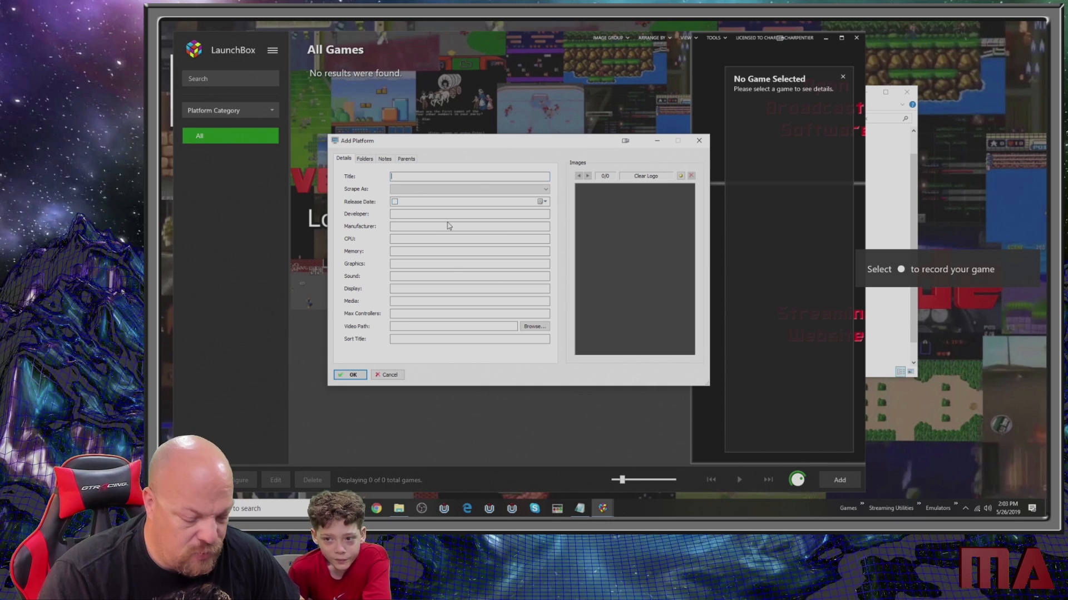
text(Jukebo)
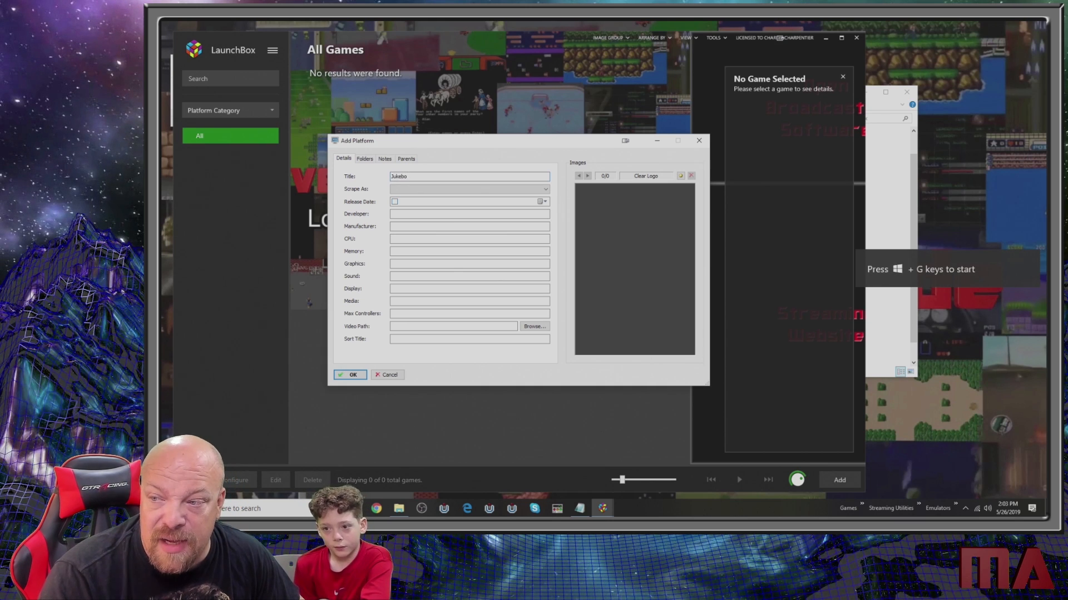
text(x)
key(Return)
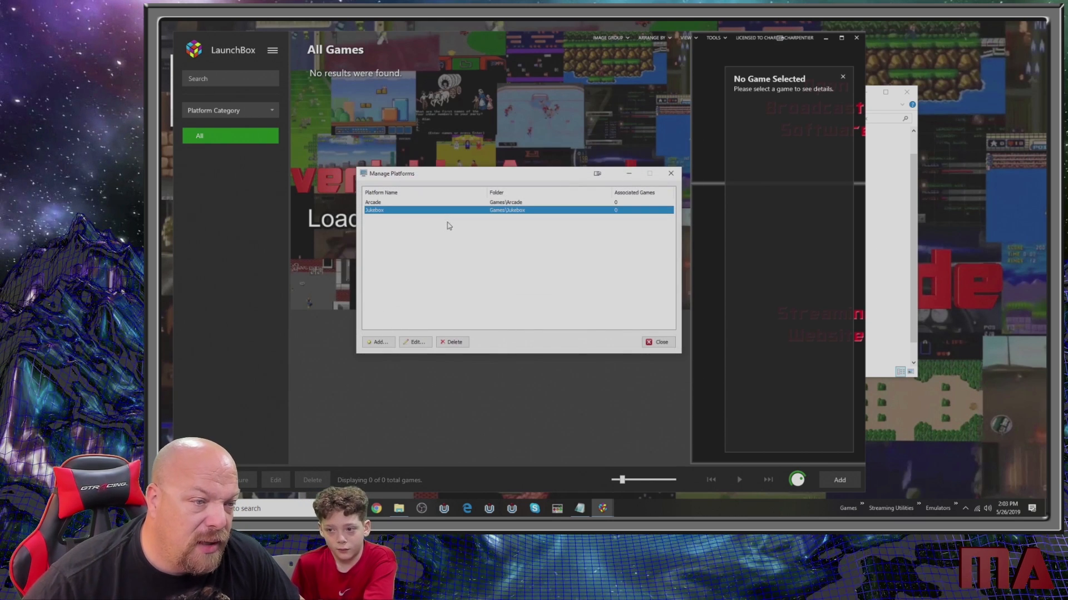
click(378, 342)
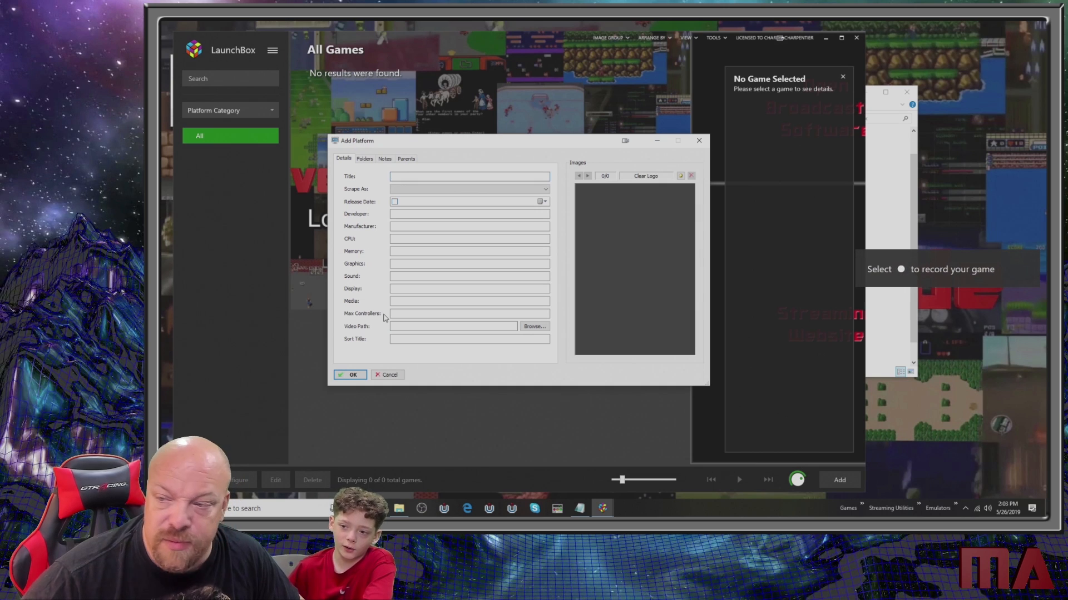
text(MS)
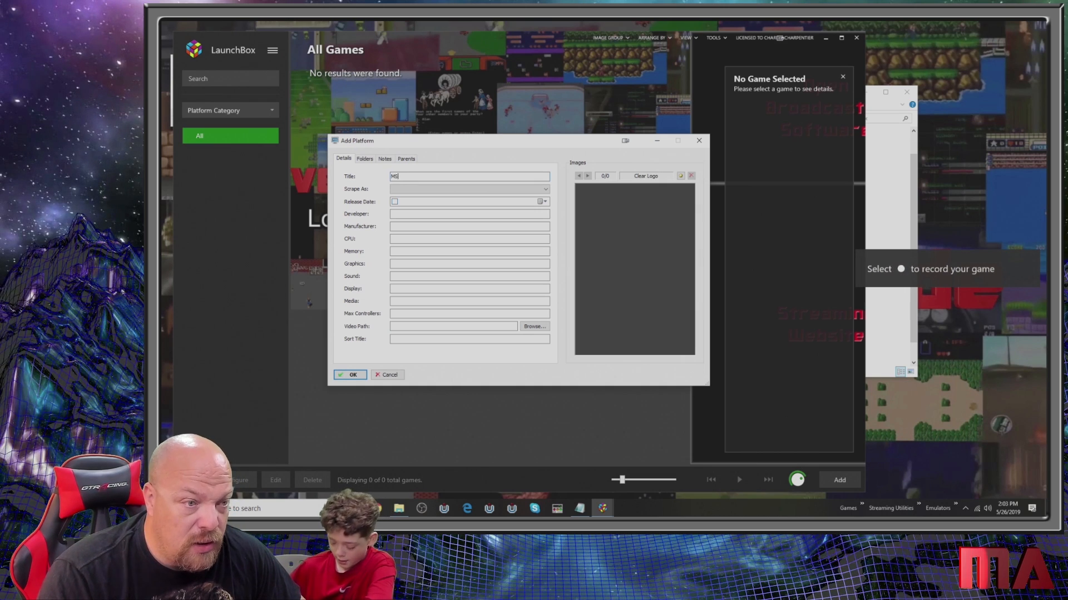
text(-DOS)
key(Return)
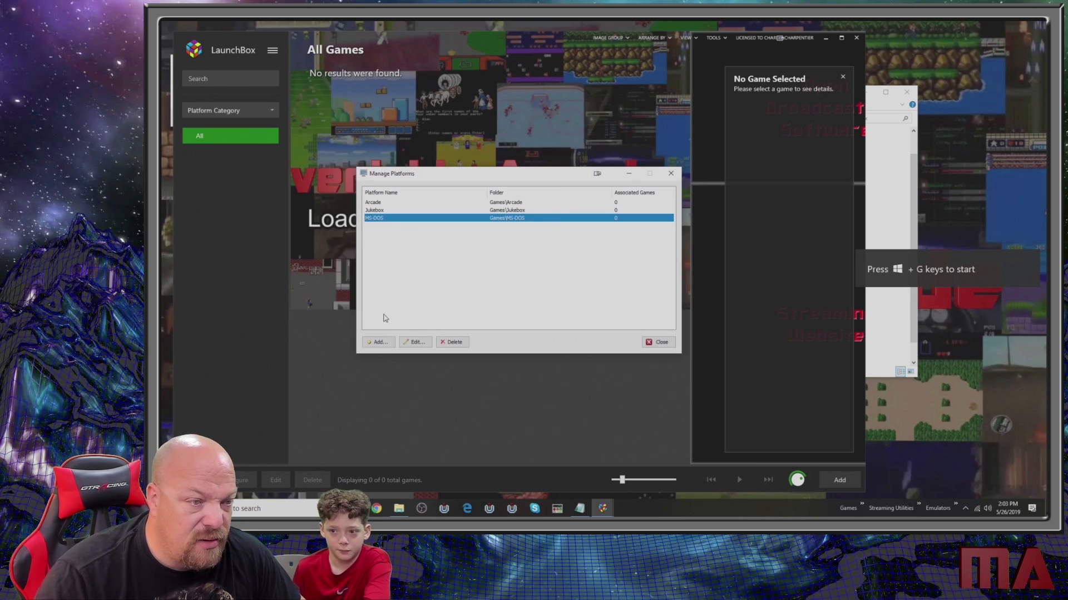
- Add platforms titled Nintendo 64 and Nintendo Entertainment System
click(373, 343)
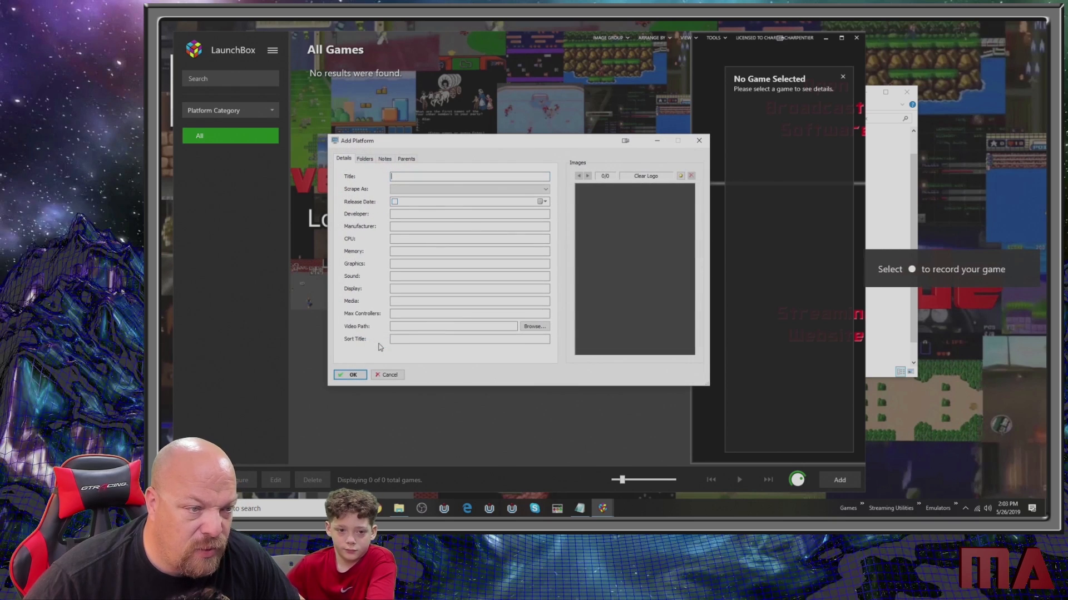
text(Nintendo )
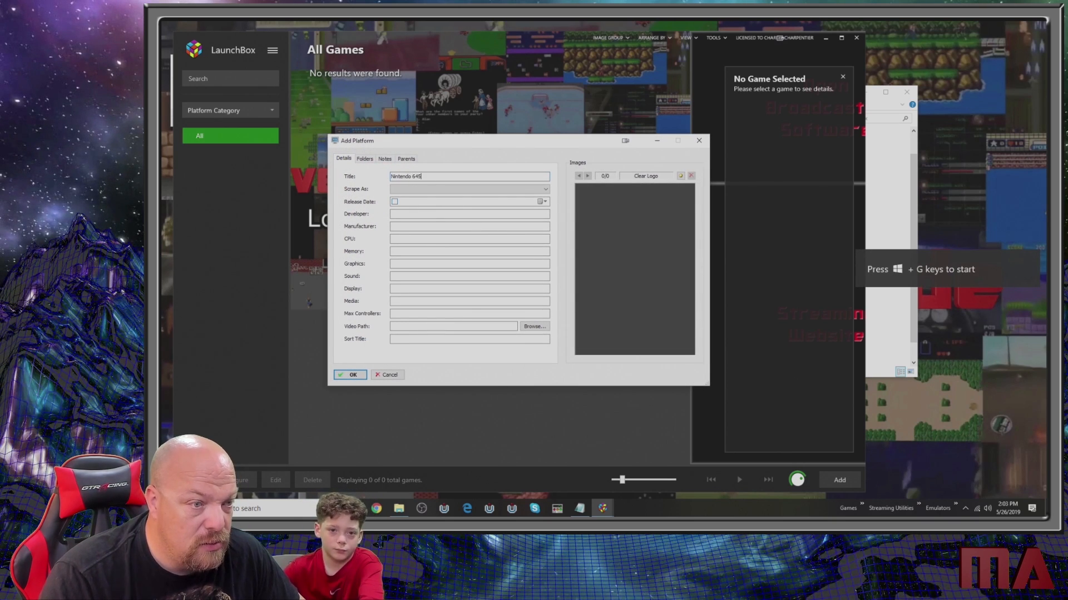
text(64)
key(Return)
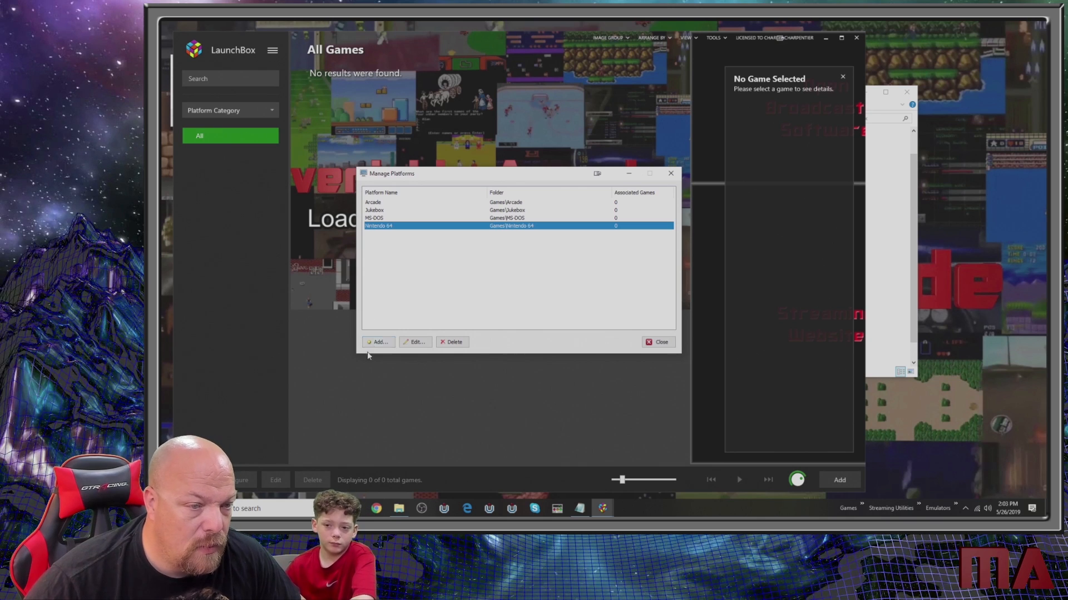
click(379, 341)
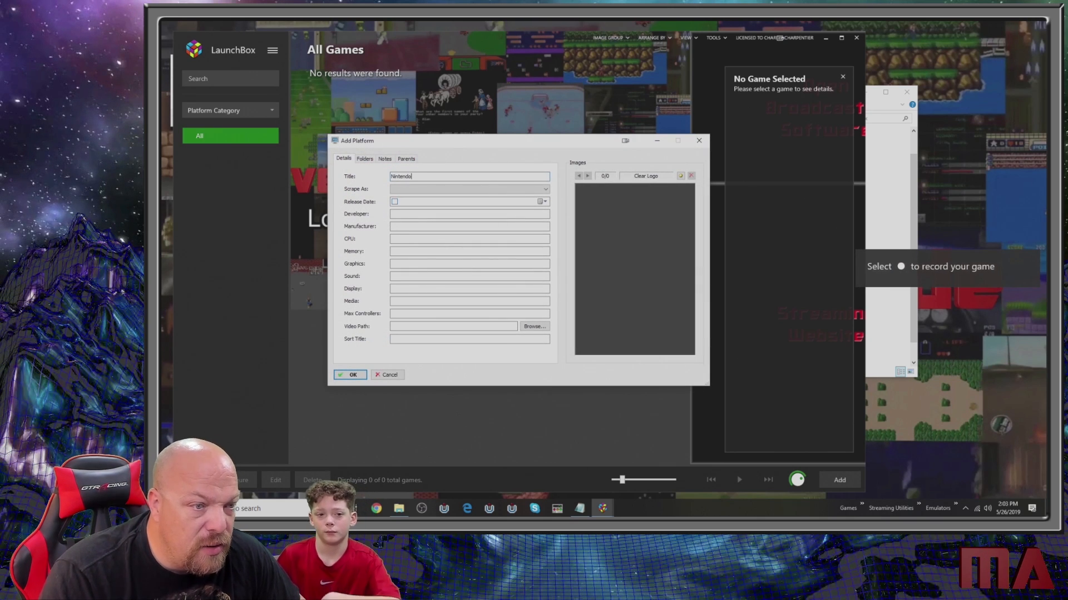
text(Nintendo Enterta)
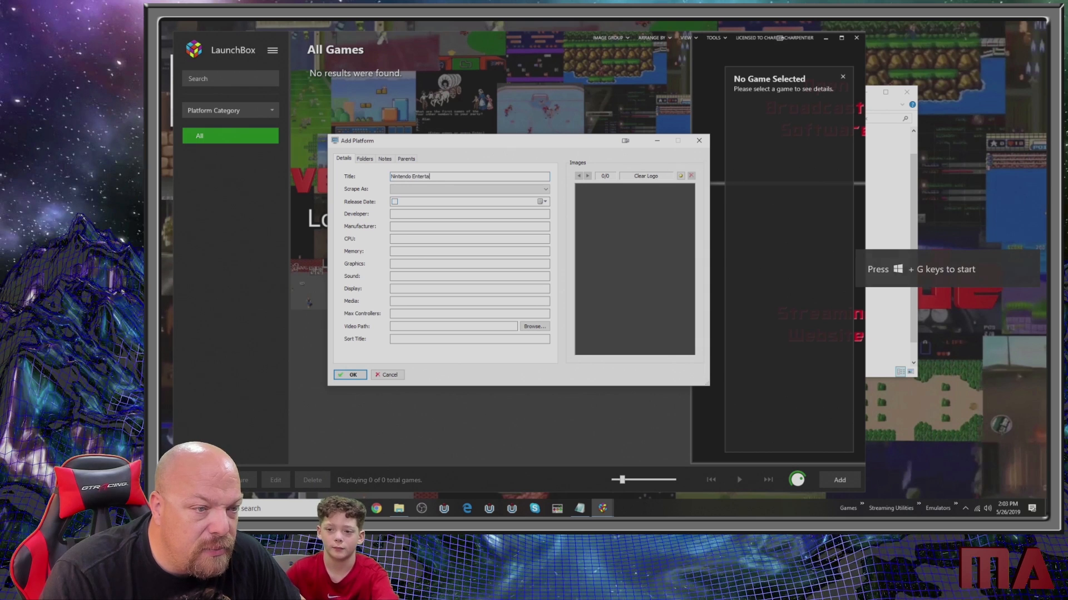
text(inment System)
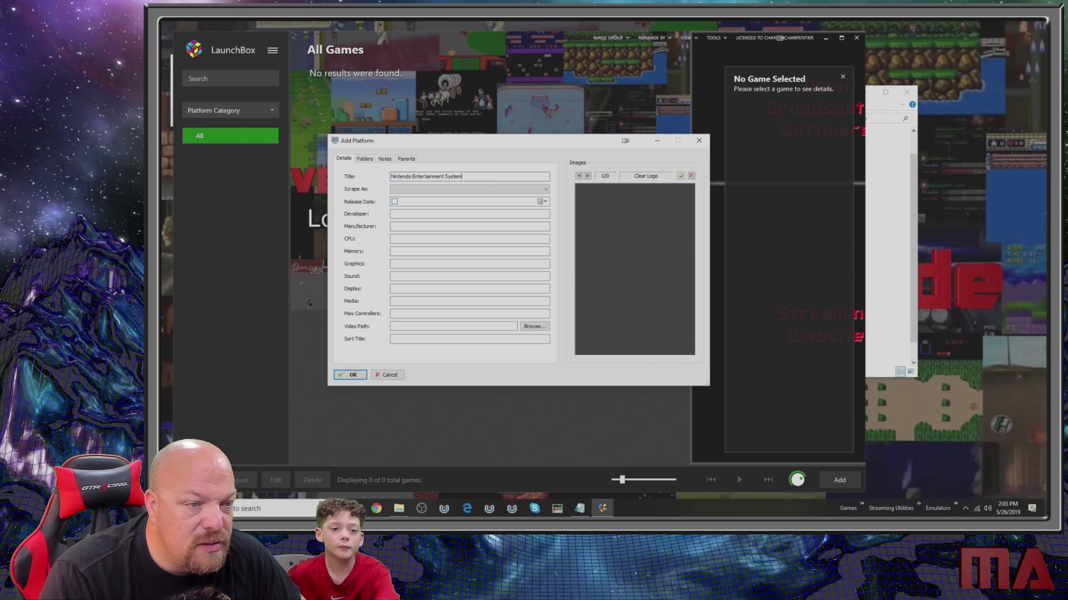
key(Return)
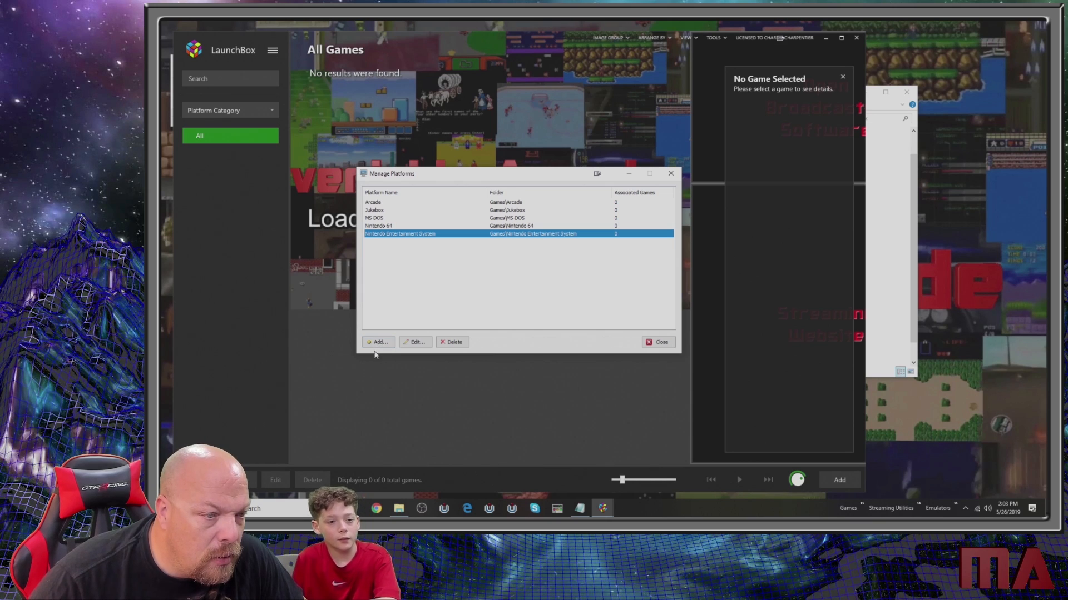
- Add platforms titled Nintendo GameCube and SEGA Genesis
click(377, 343)
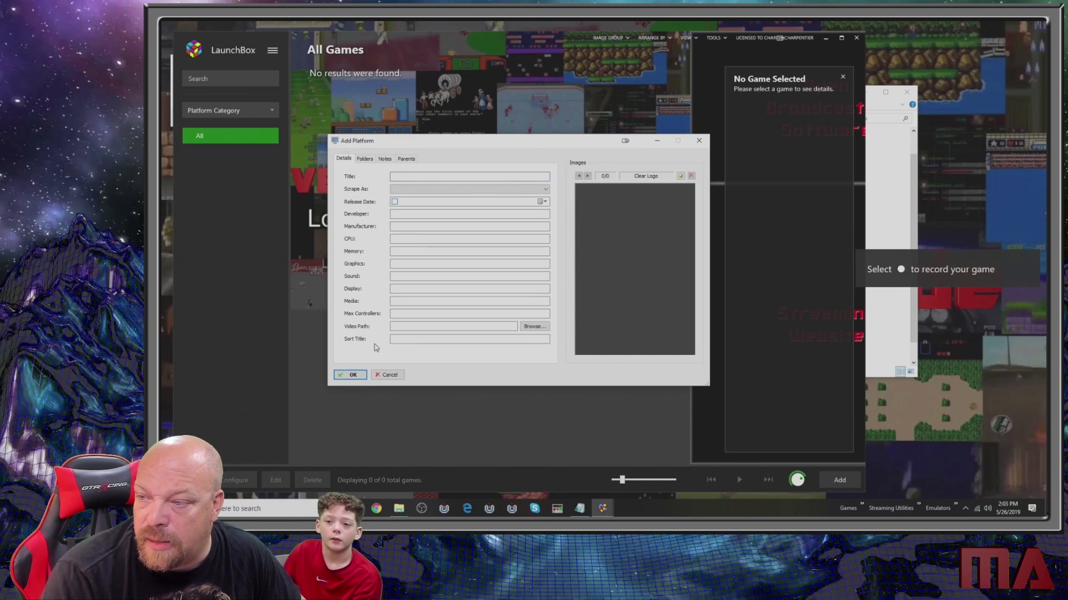
text(Ni)
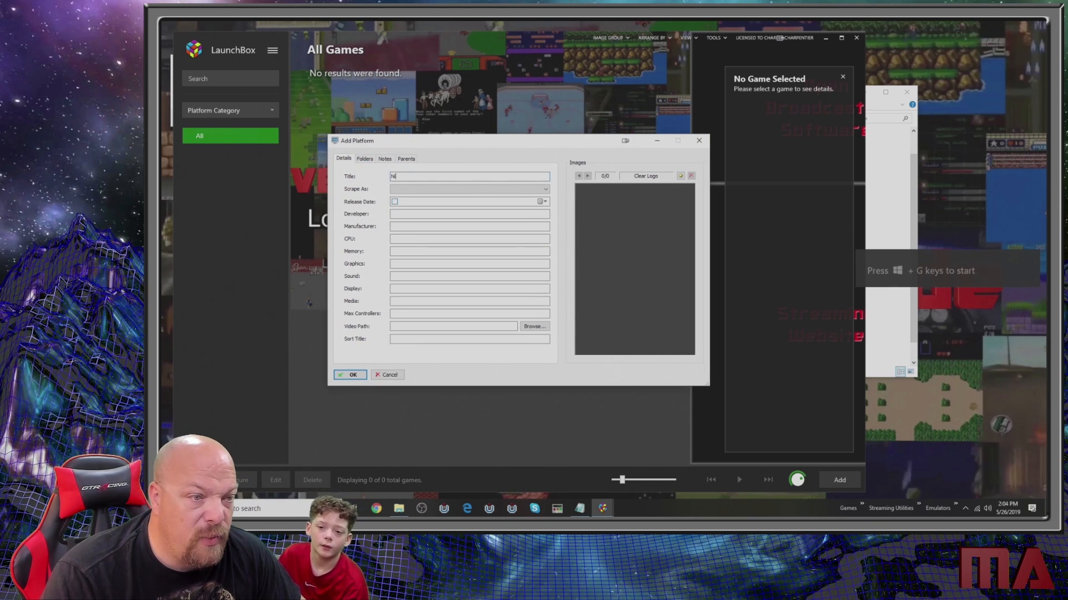
text(ntendo)
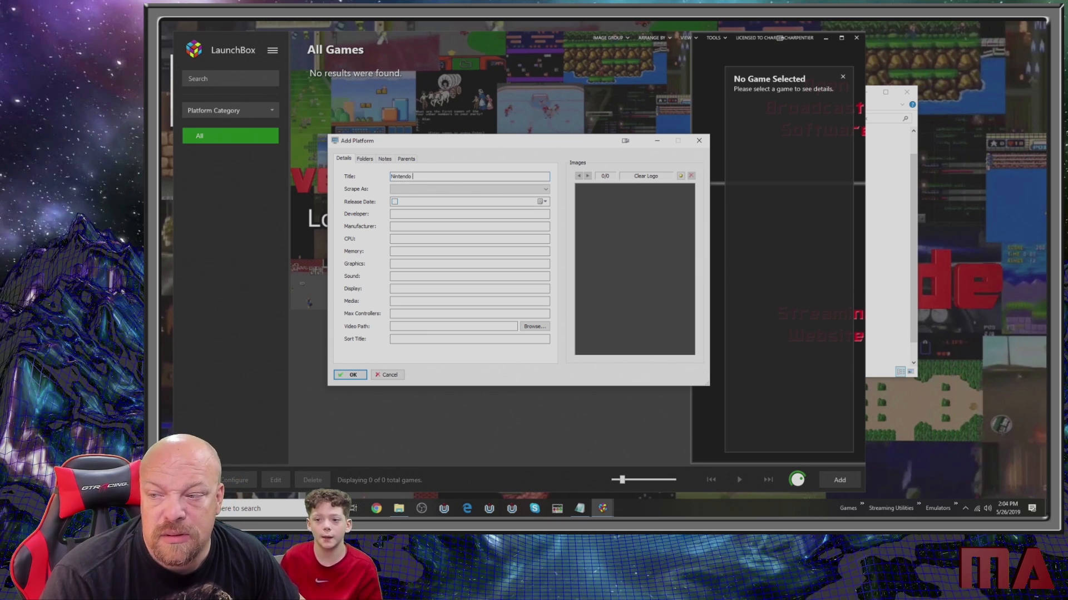
text( GameCube)
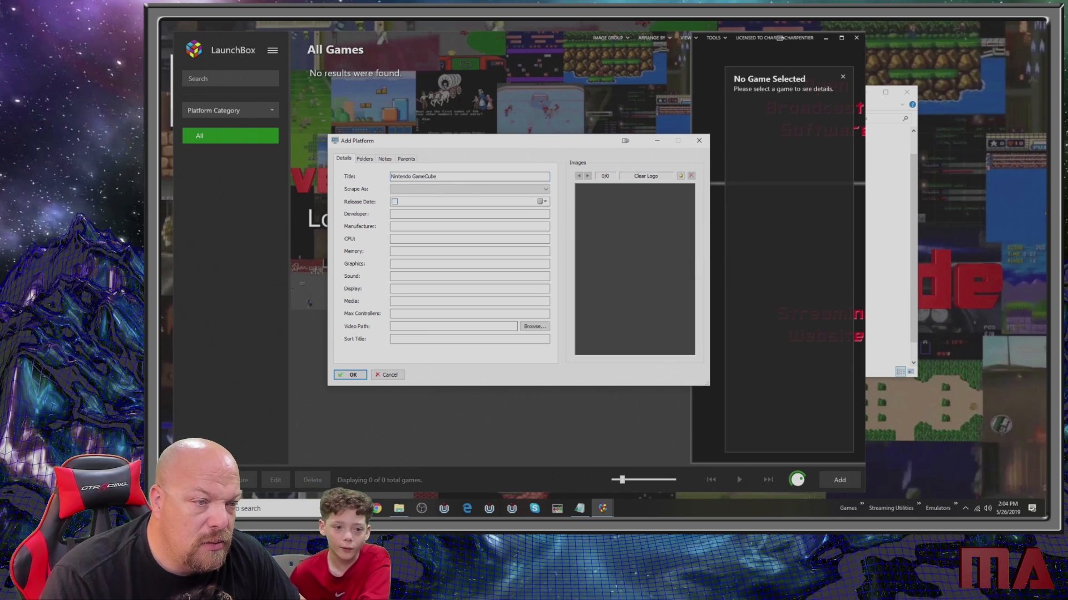
key(Return)
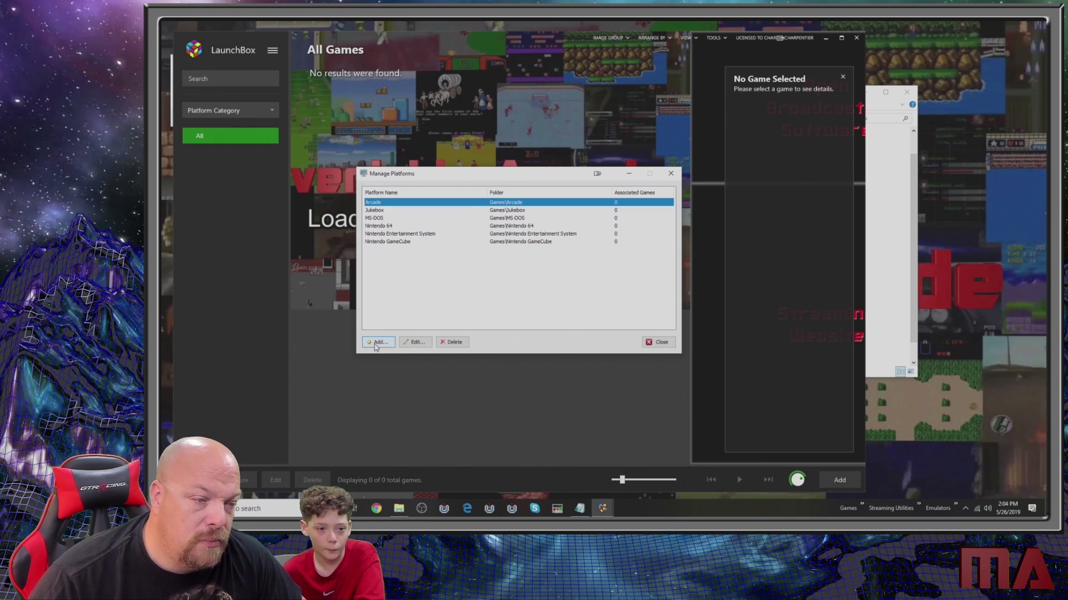
click(377, 342)
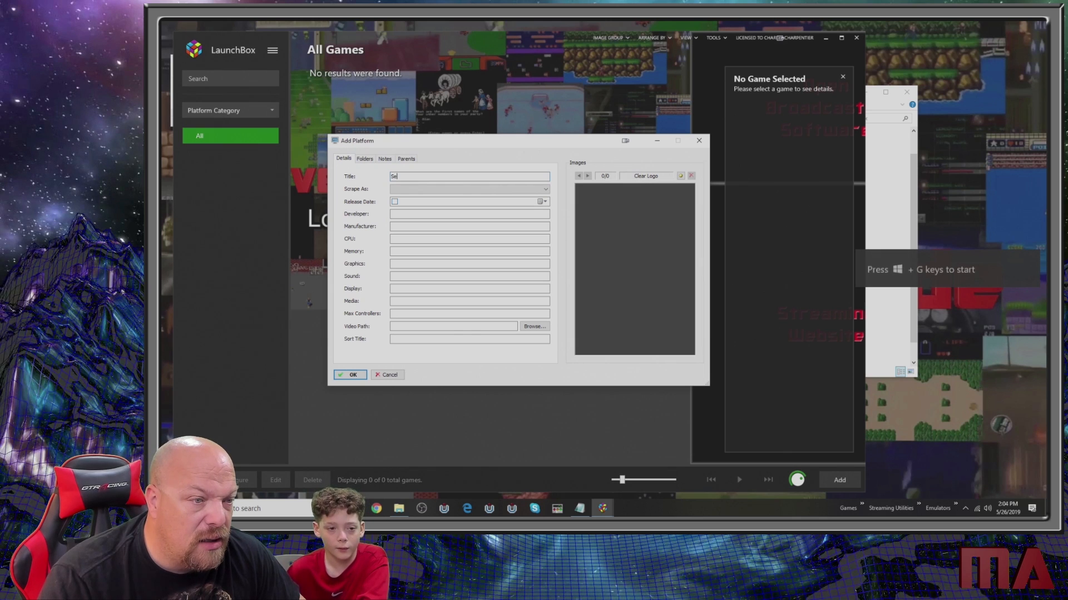
text(SEGA Genesis)
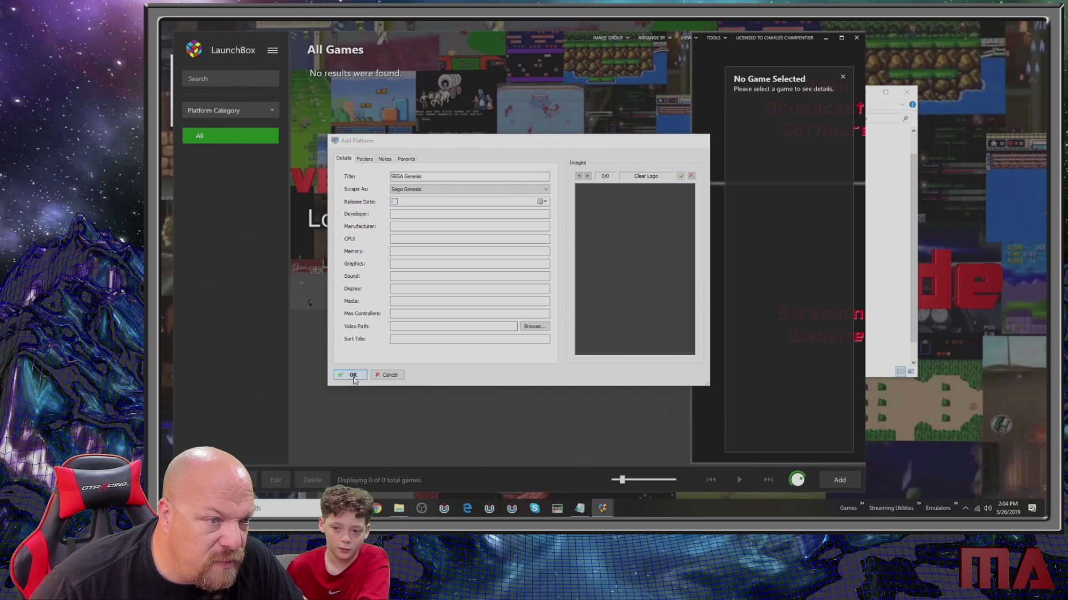
- Add a platform titled Sony Playstation 2 to the platform list
click(373, 341)
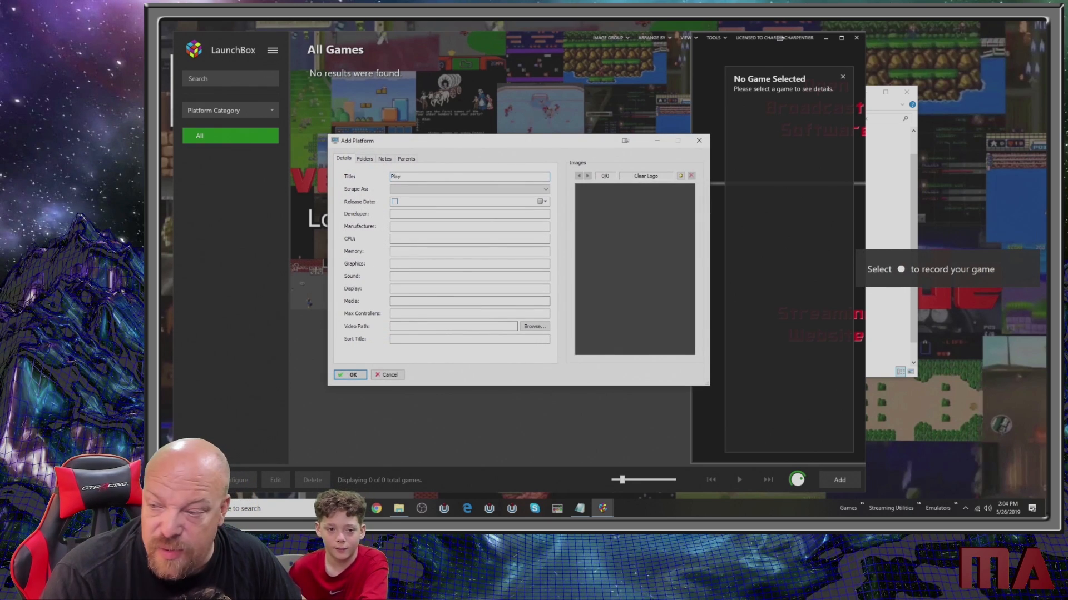
text(Play)
key(BackSpace)
key(BackSpace)
key(BackSpace)
key(BackSpace)
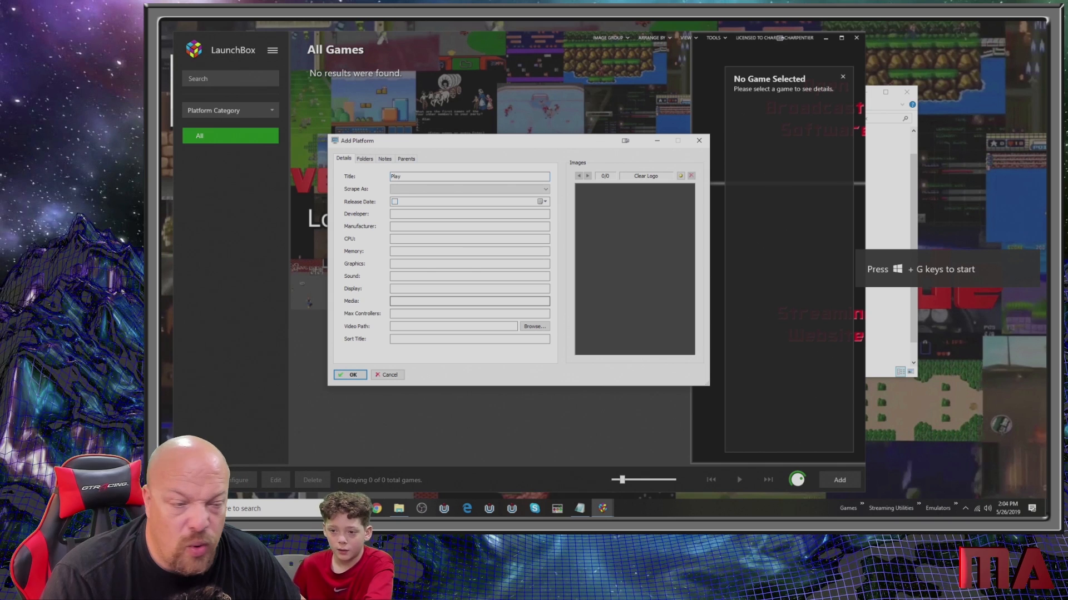
text(Sony Pl)
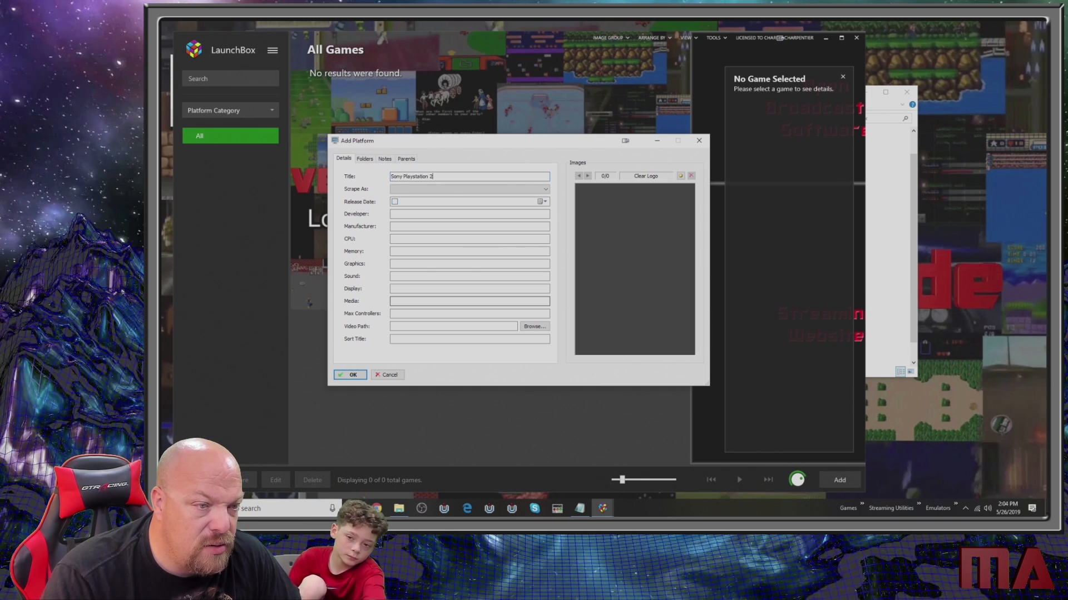
key(Return)
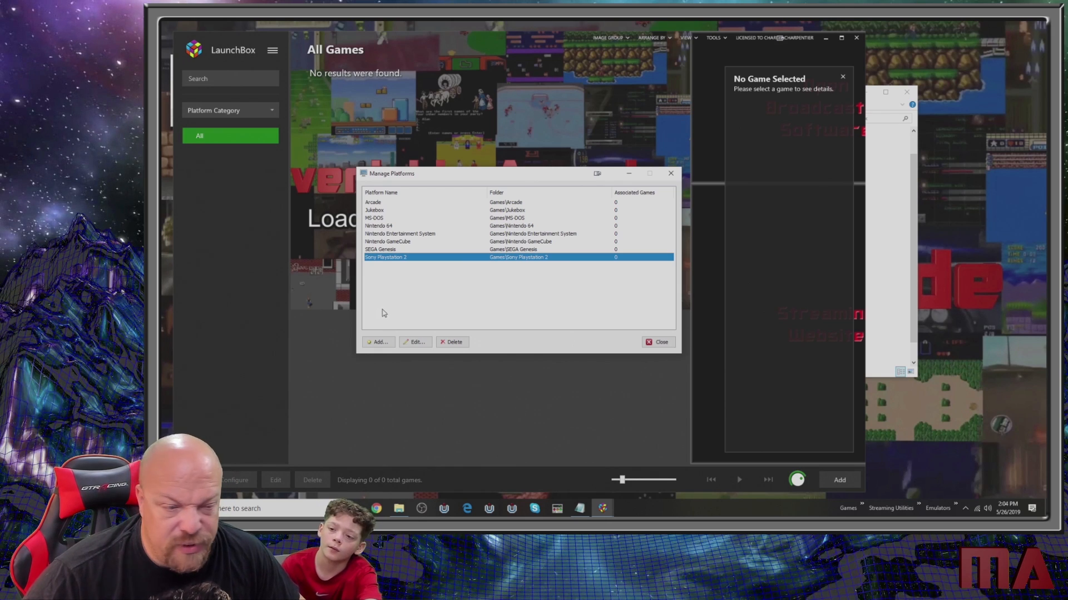
- Add a platform titled Windows to the platform list
click(380, 343)
text(Window)
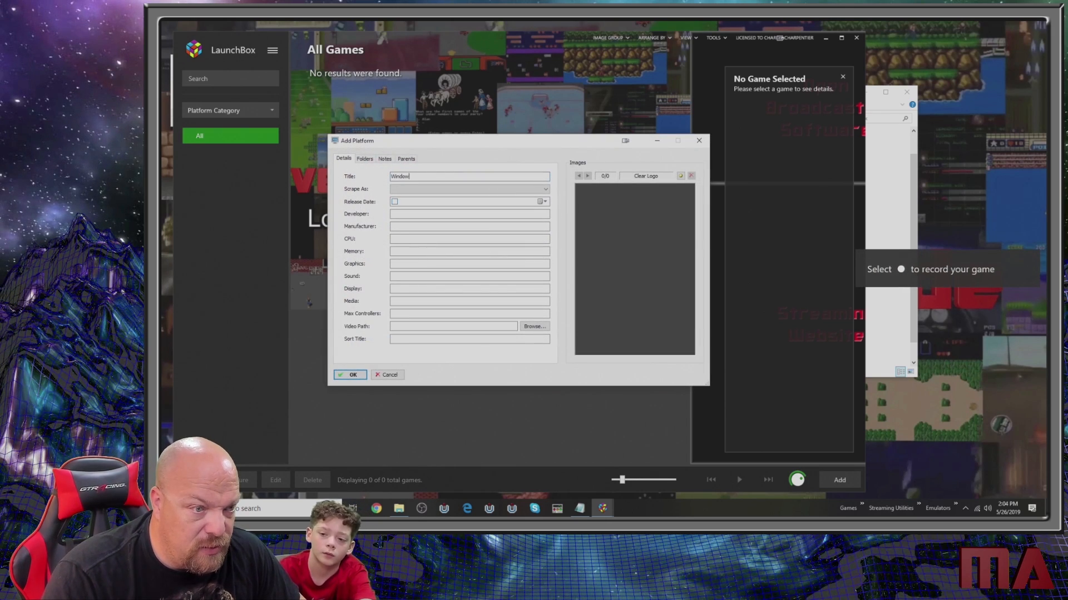
text(s)
key(Return)
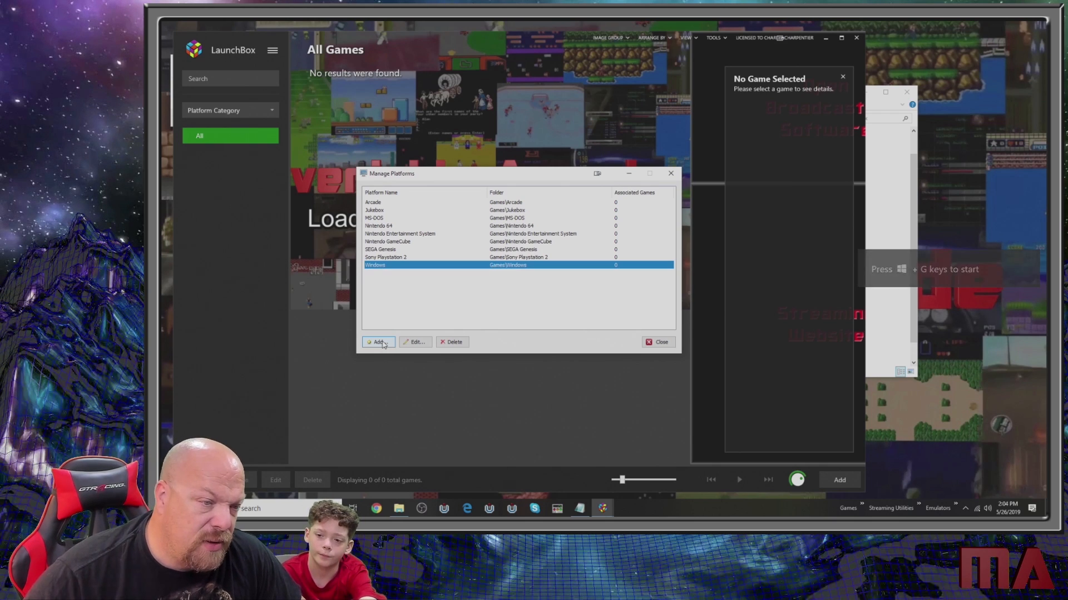
- Add a platform titled Super Nintendo Entertainment System and close the platform manager
click(381, 342)
text(Super )
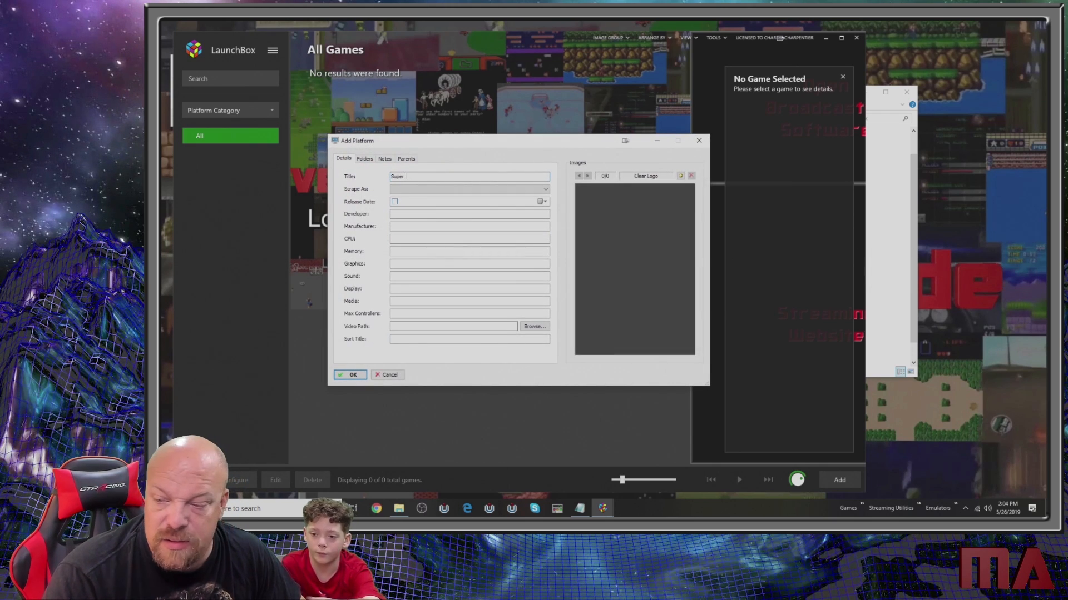
text(Nintendo Entertainment System)
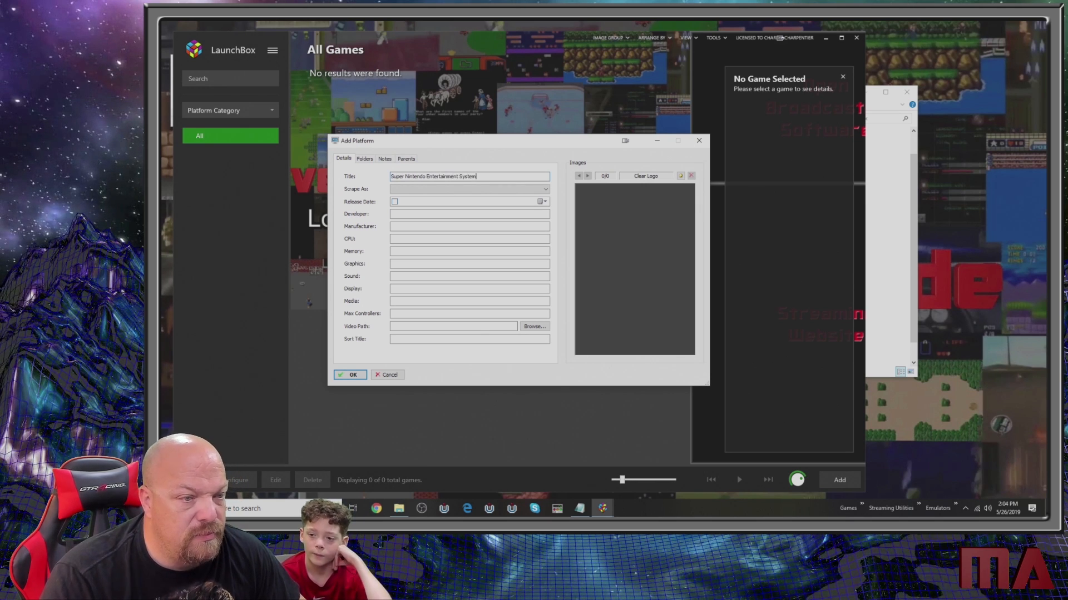
key(Return)
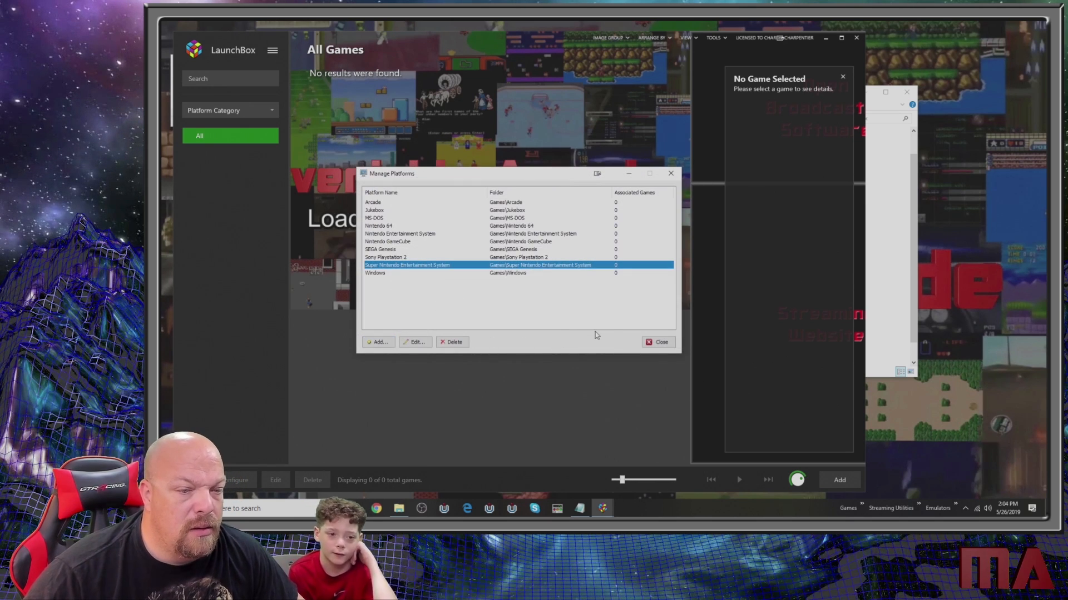
click(660, 343)
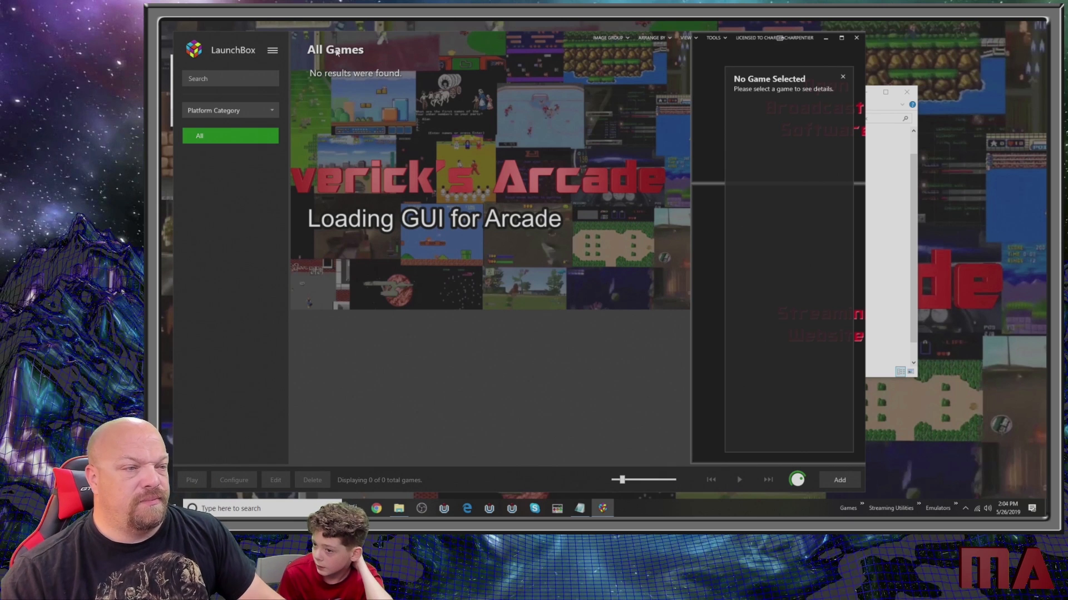
- Start a new emulator entry with D:\Emulators\GameCube\Dolphin\5.0\Dolphin.exe as its application path
click(273, 51)
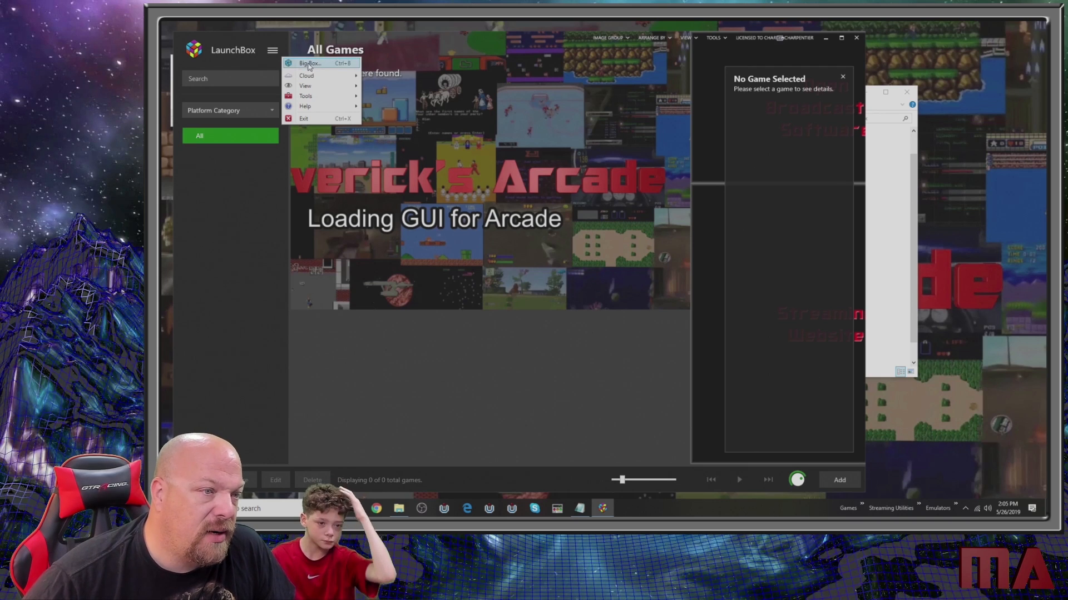
mouse_move(327, 97)
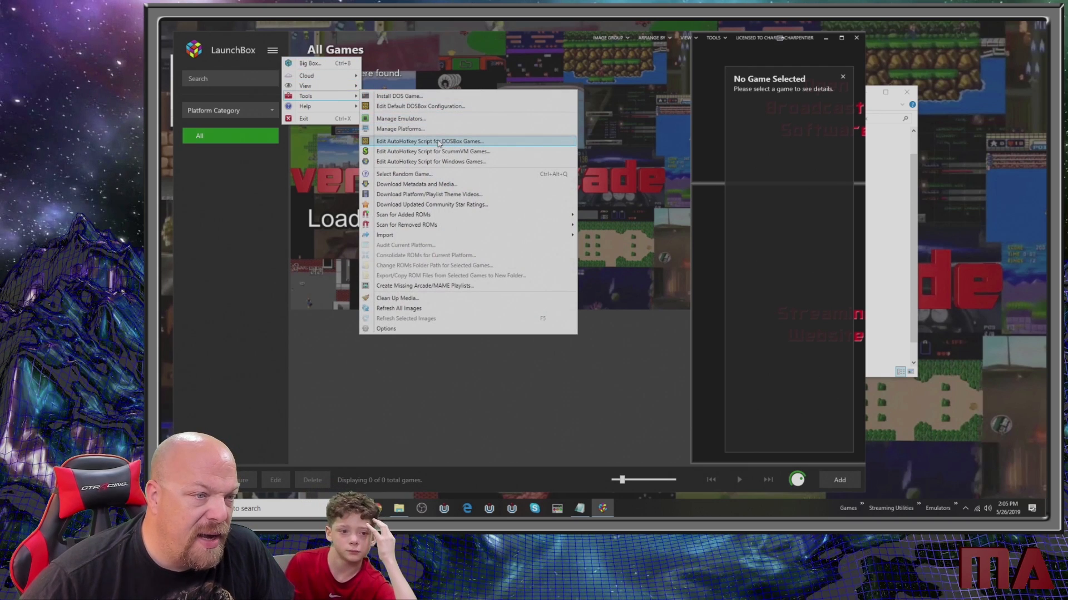
click(422, 119)
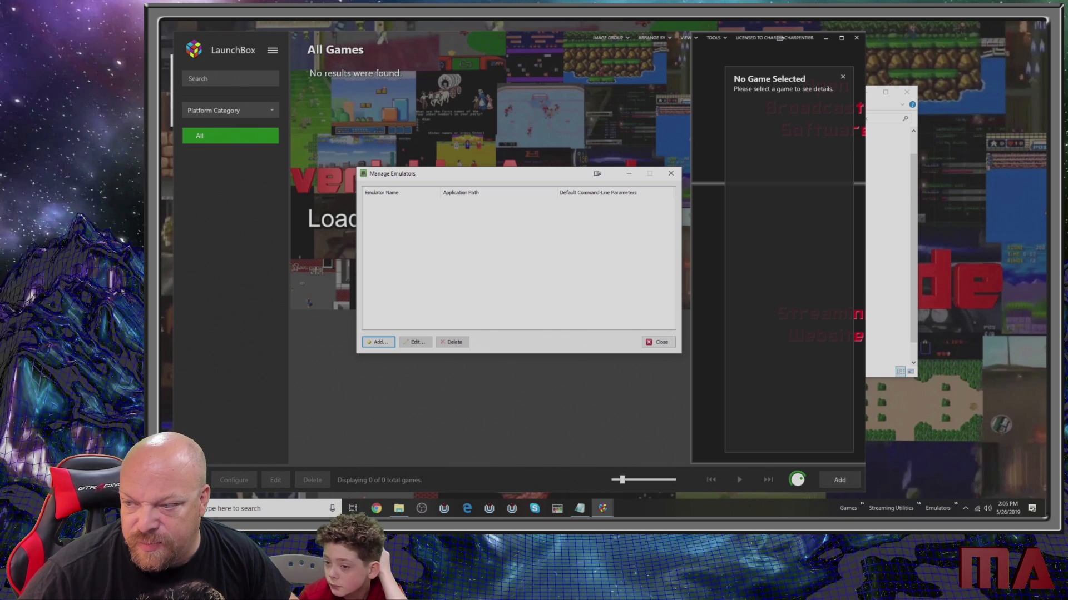
click(390, 342)
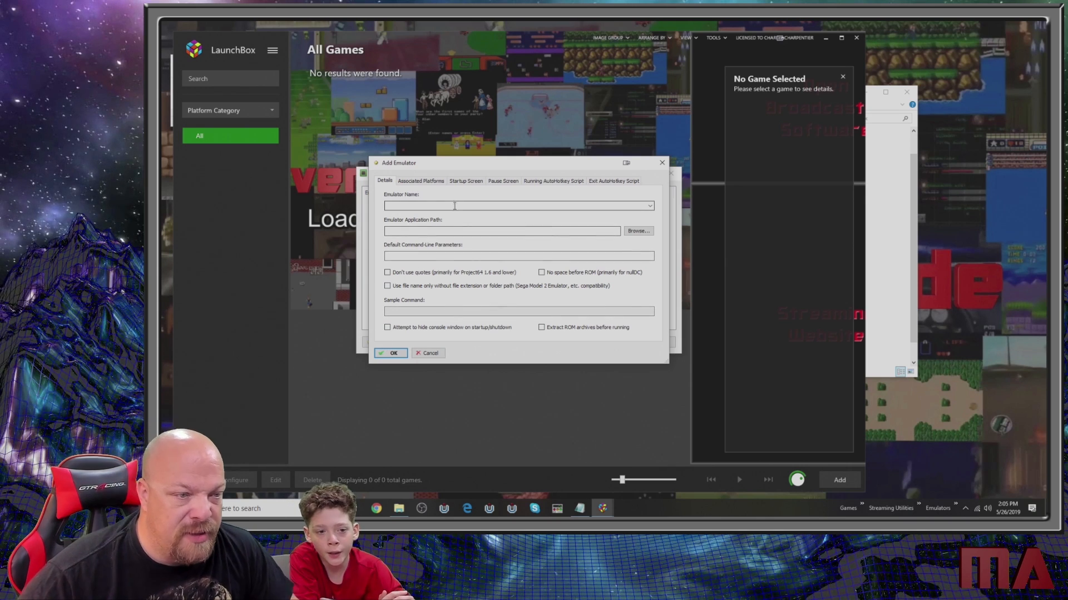
click(638, 231)
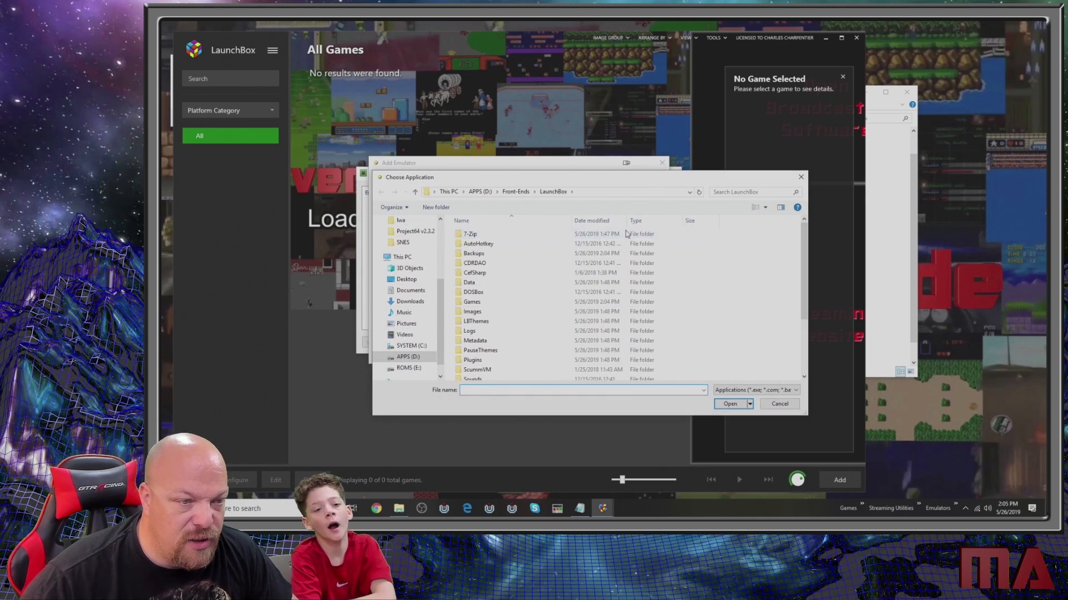
click(516, 193)
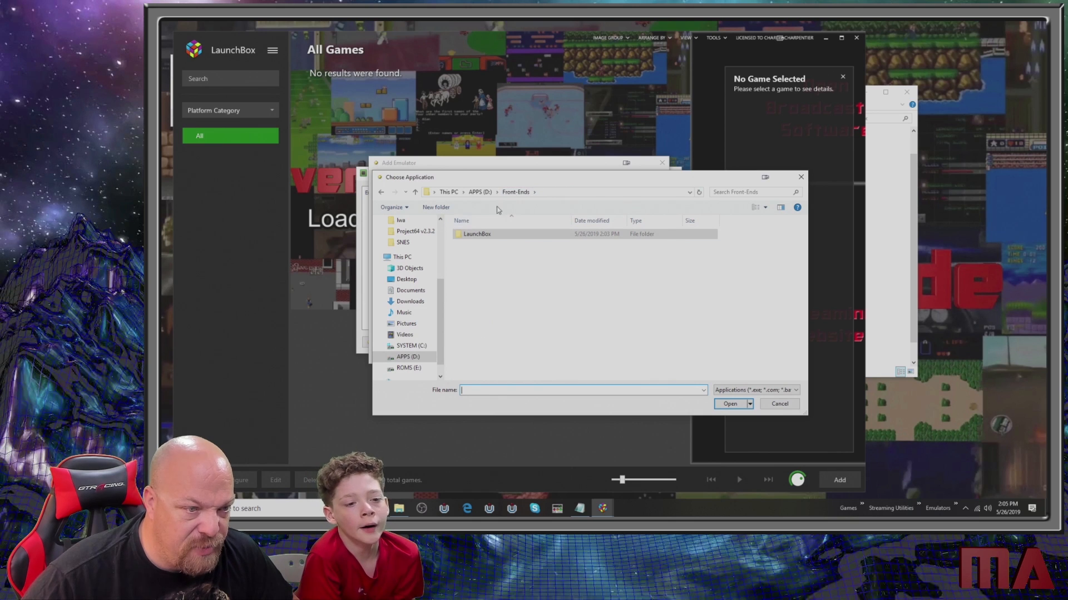
click(480, 191)
double_click(477, 243)
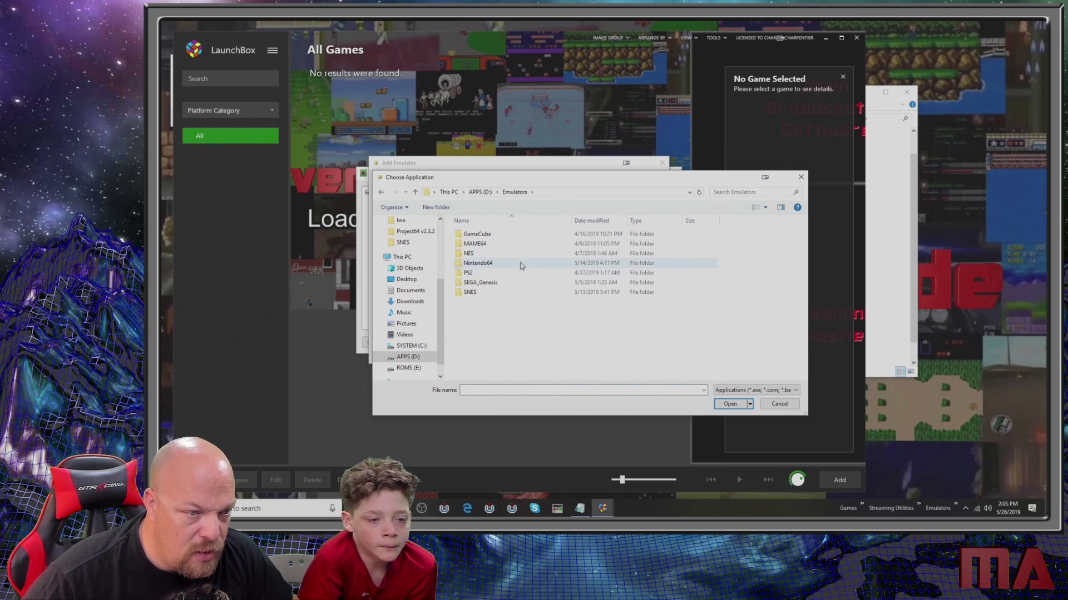
double_click(477, 234)
double_click(481, 236)
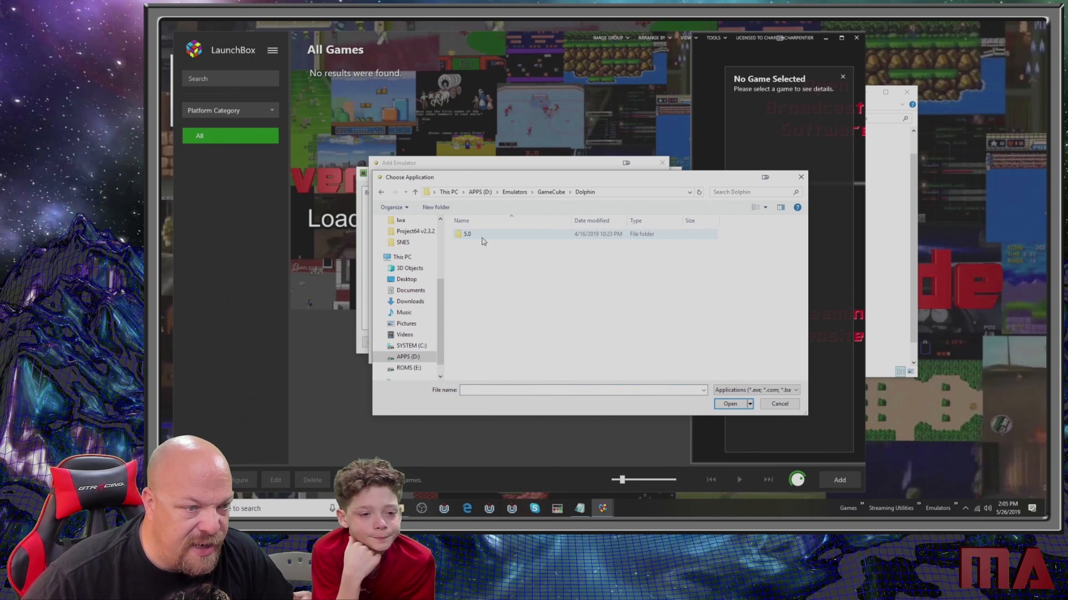
double_click(481, 234)
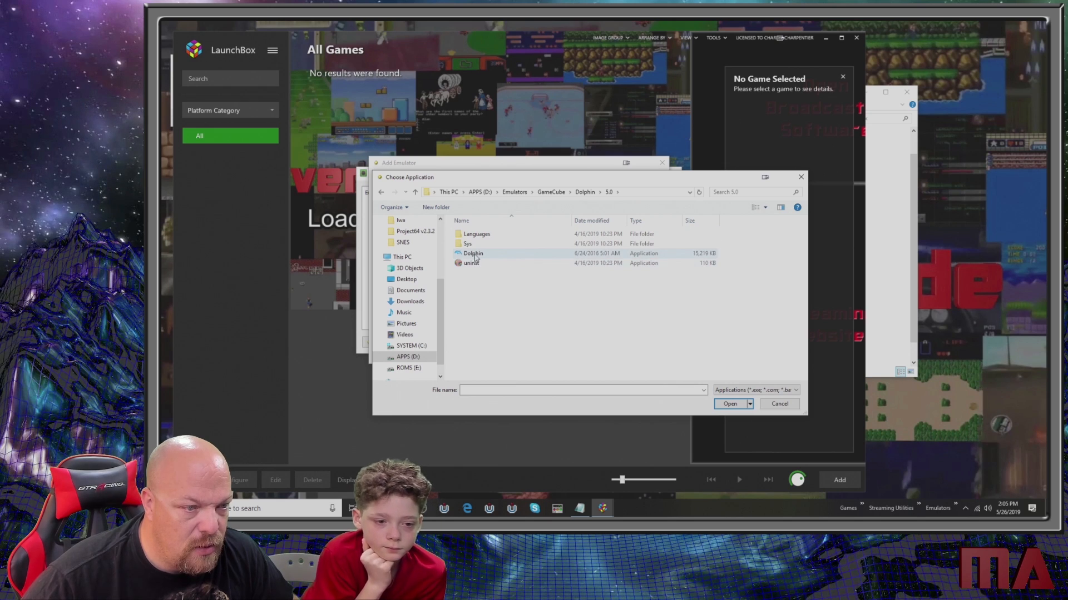
double_click(474, 254)
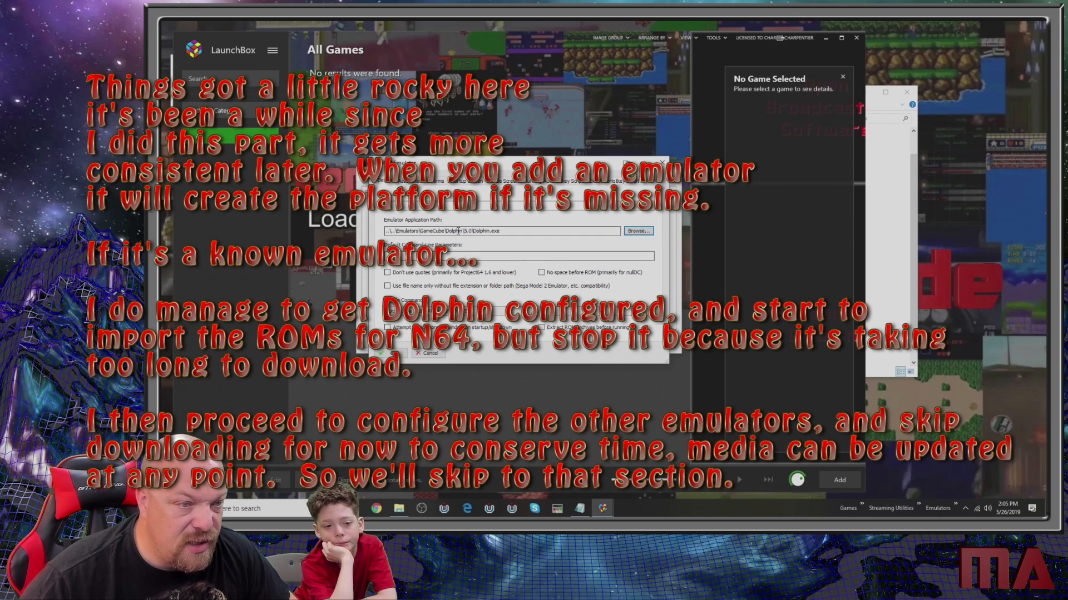
- Enter Dolphin as the name of the new emulator
click(434, 256)
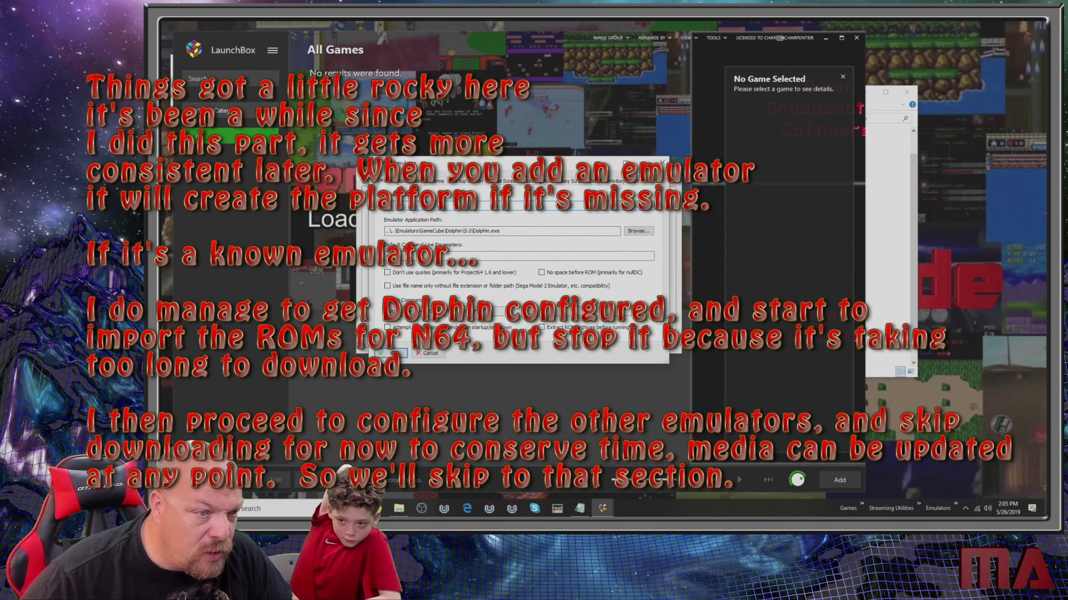
text(Dolph)
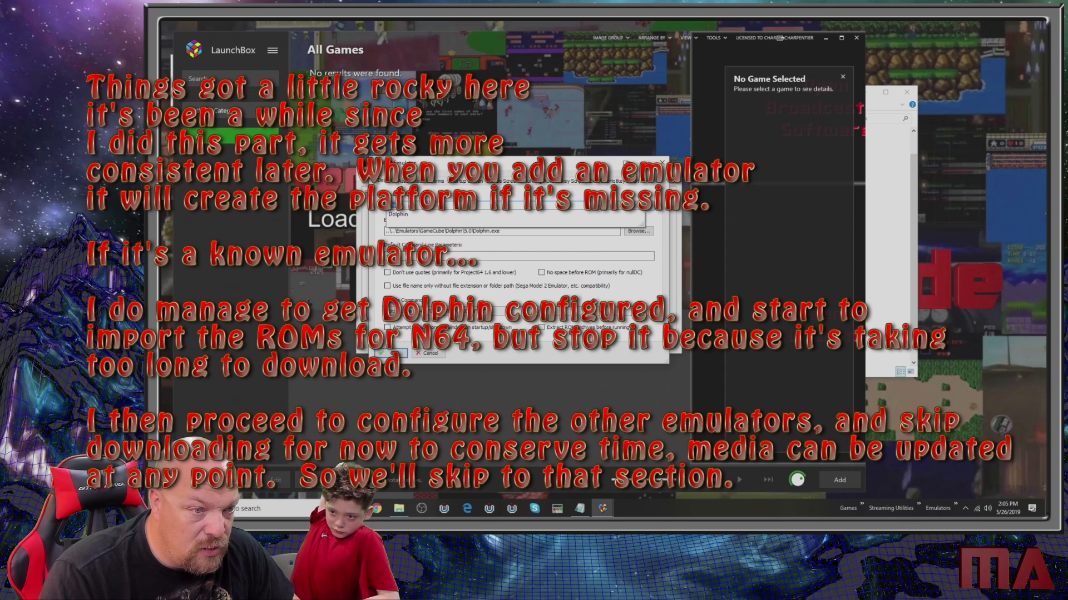
text(in)
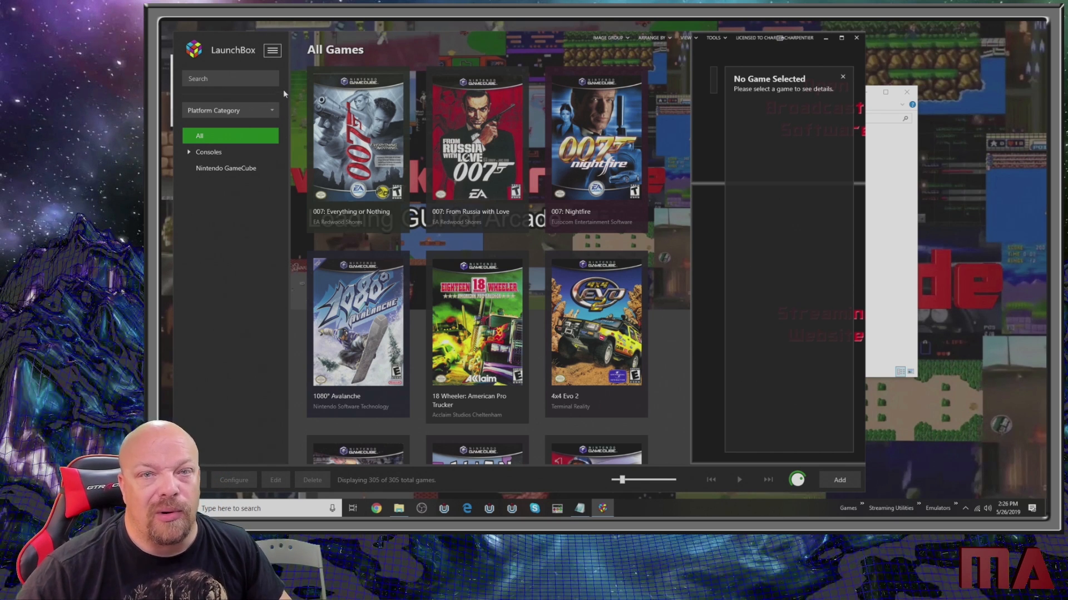
- Review the configured emulators and the path and command-line parameters of MAME 64 - 0.179, and close the emulator manager
click(270, 55)
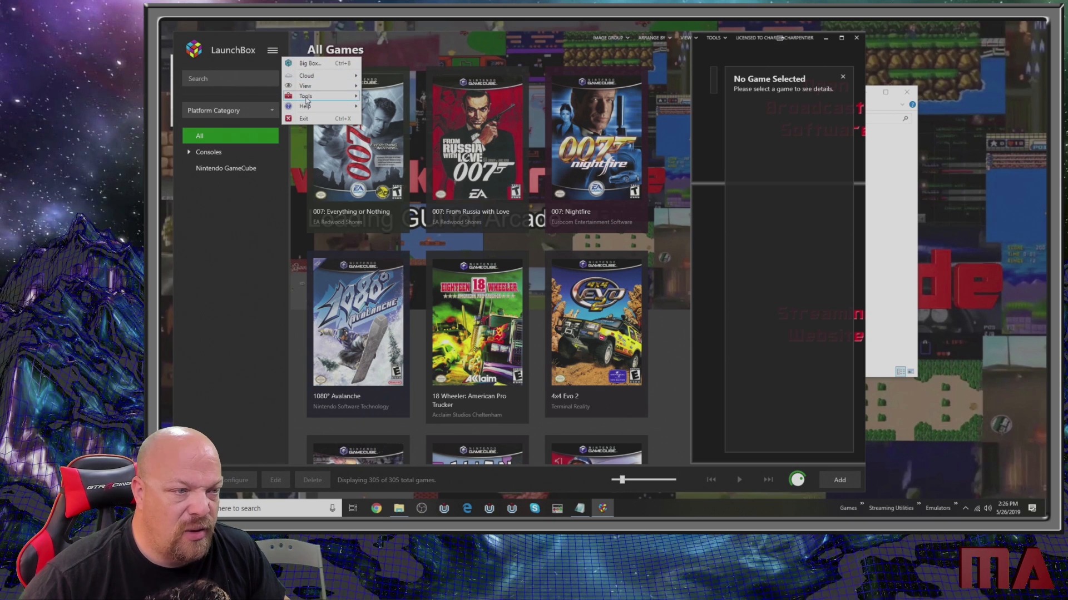
mouse_move(306, 100)
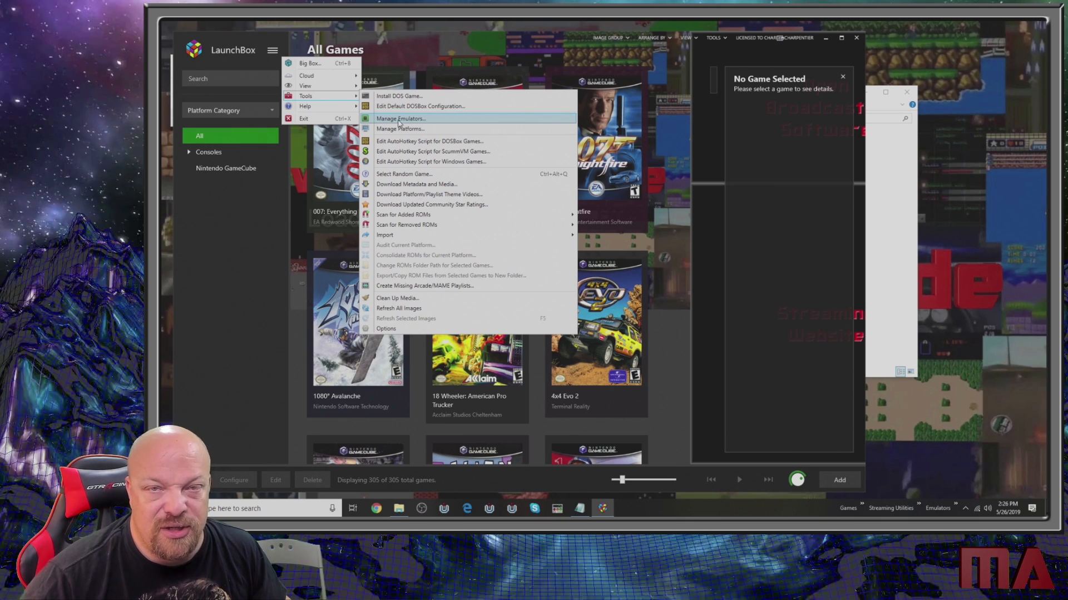
click(398, 119)
double_click(383, 218)
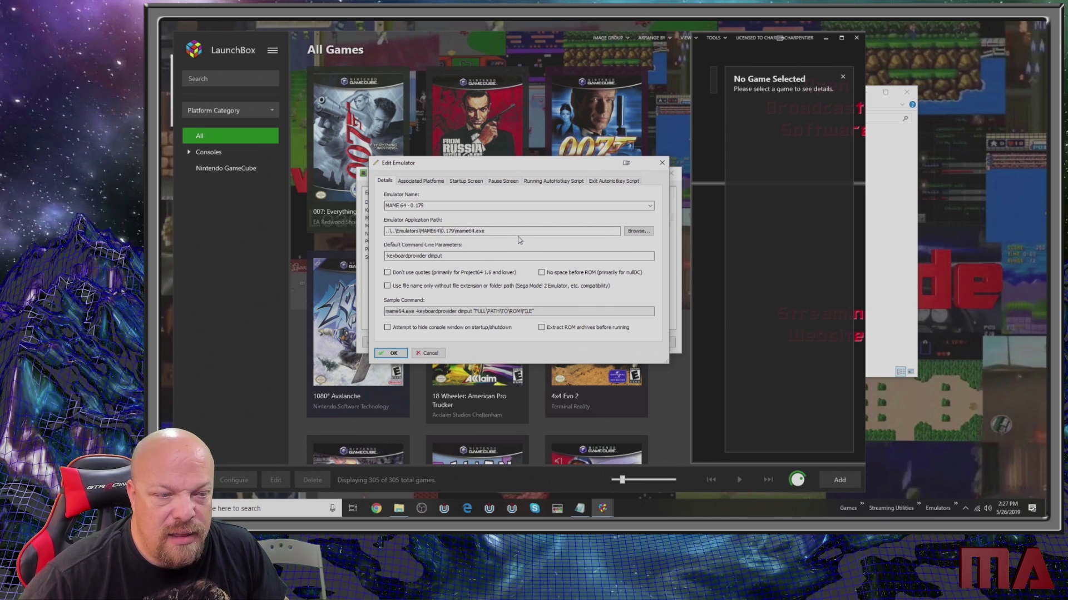
click(662, 163)
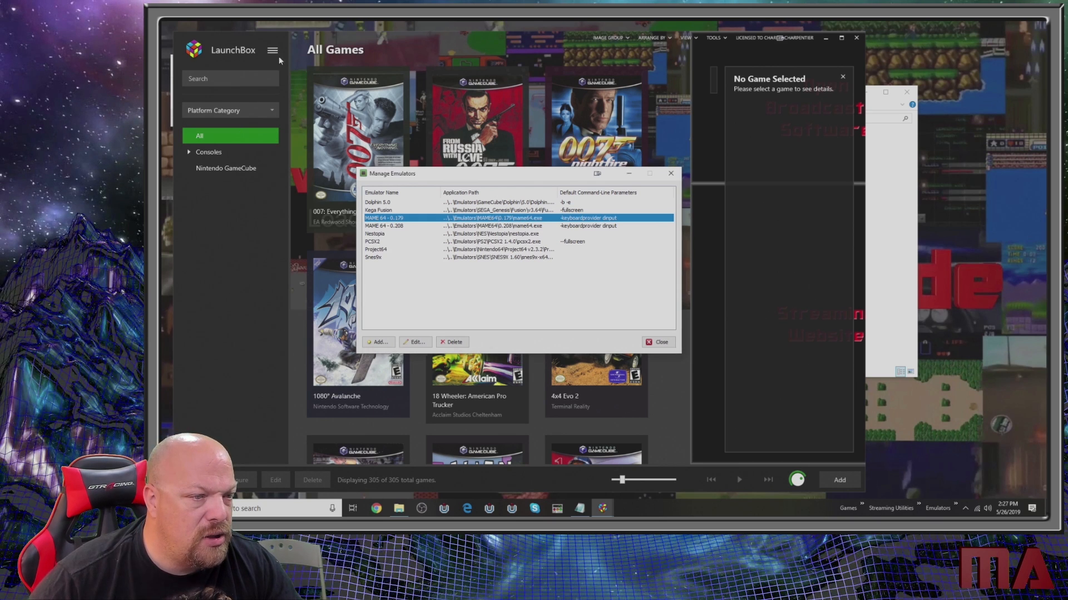
click(665, 176)
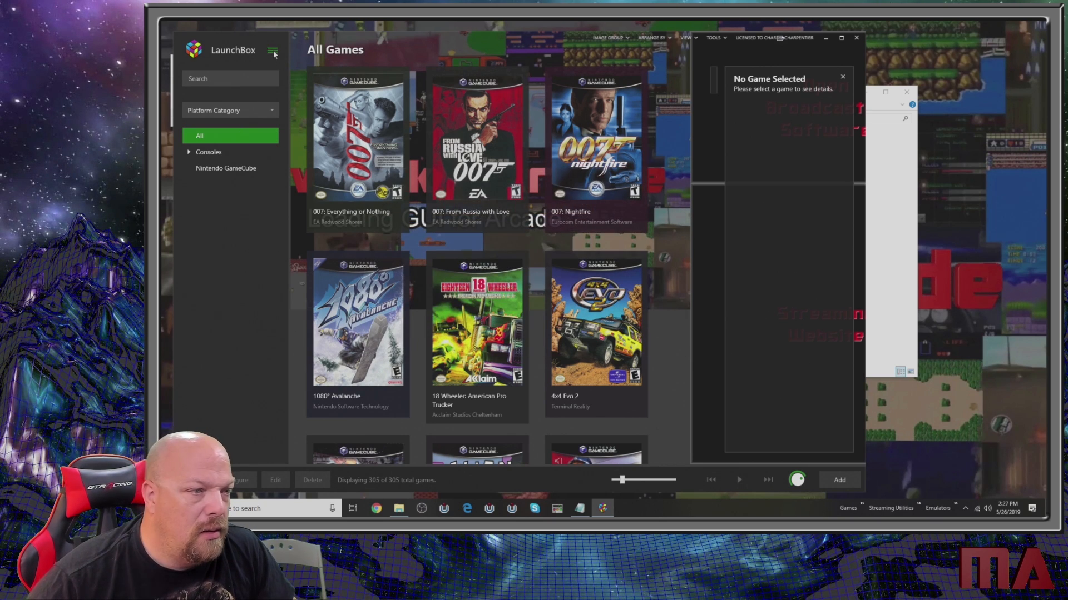
- Start a ROM files import and add the folder E:\ROMS\MAME as its source
click(273, 51)
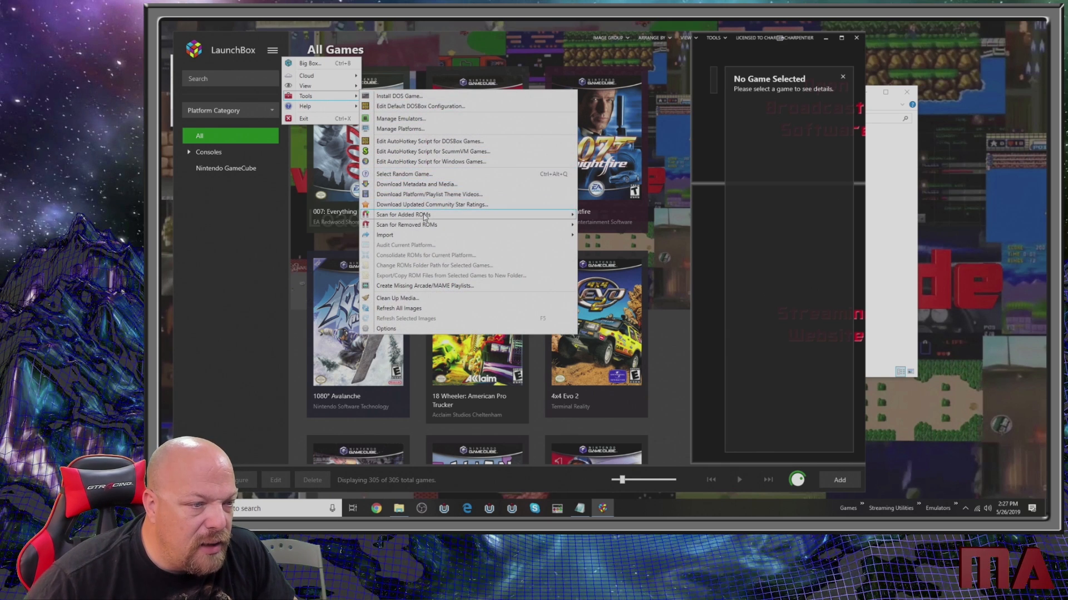
mouse_move(424, 235)
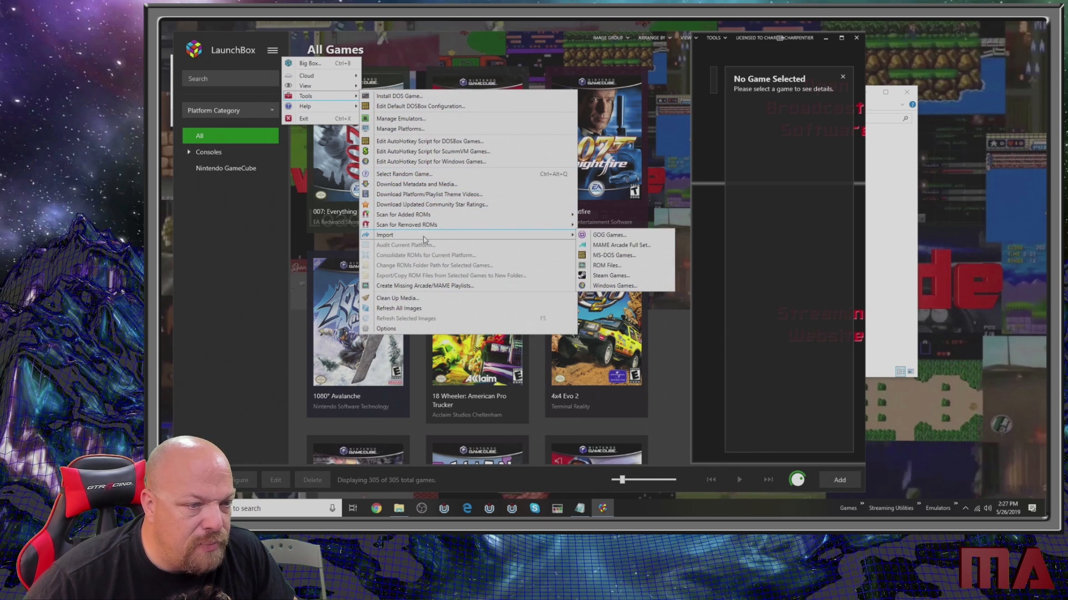
click(614, 267)
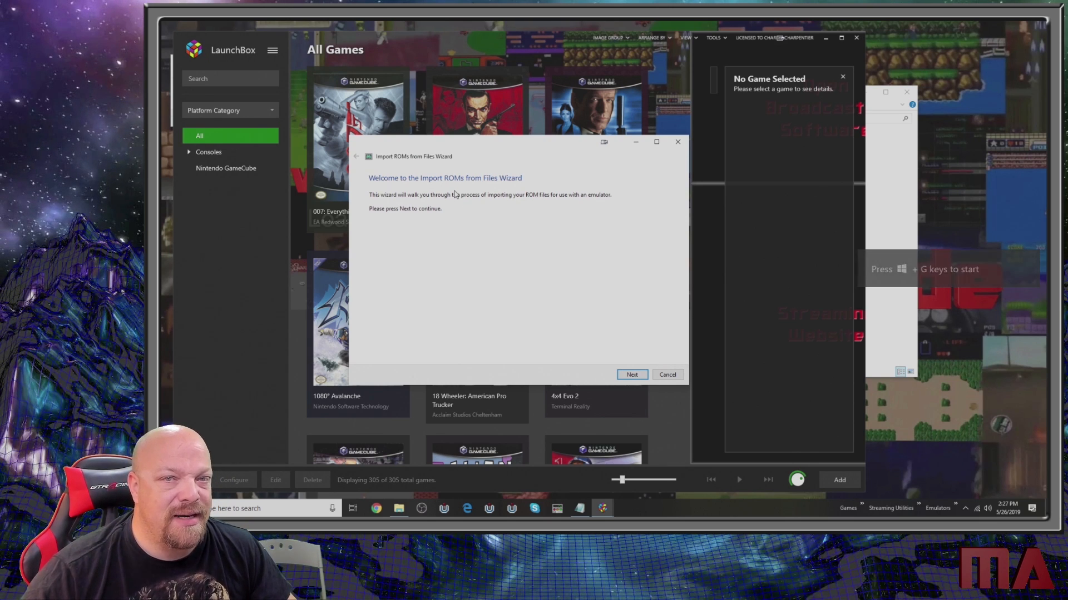
click(632, 374)
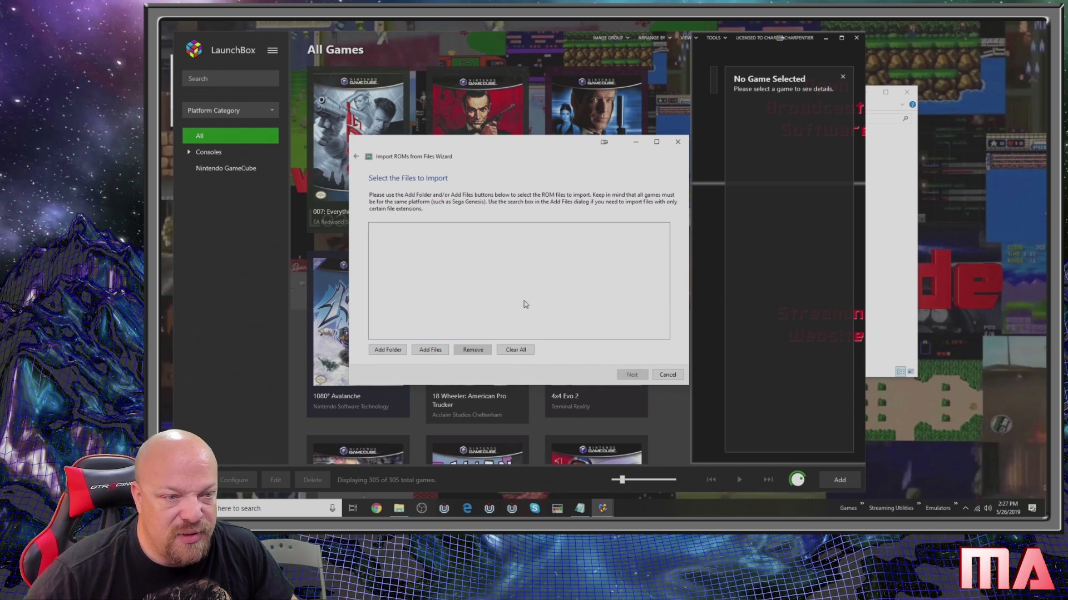
click(386, 350)
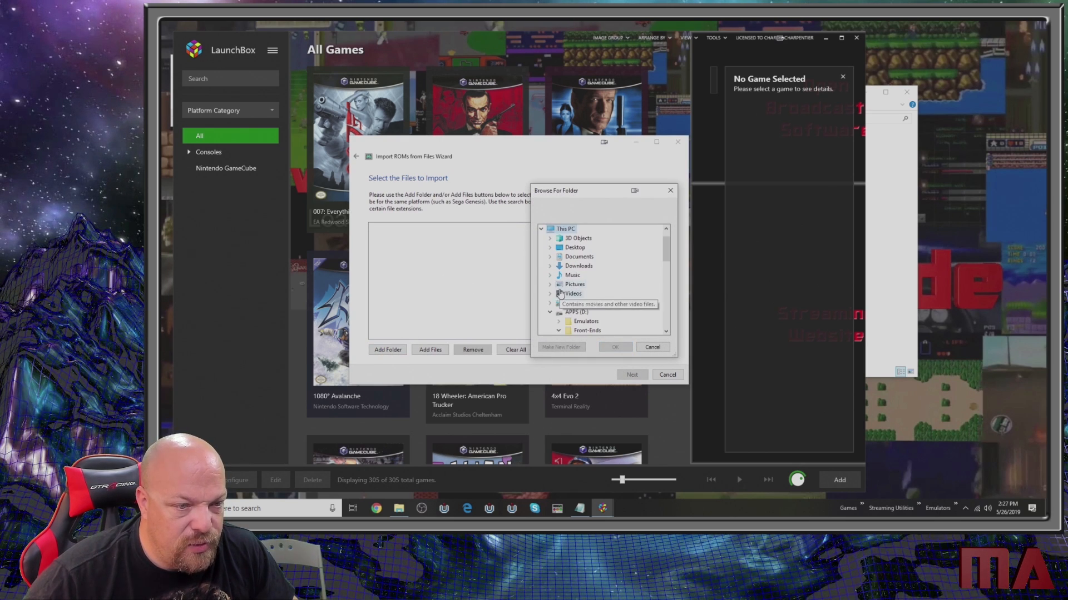
click(550, 313)
click(569, 323)
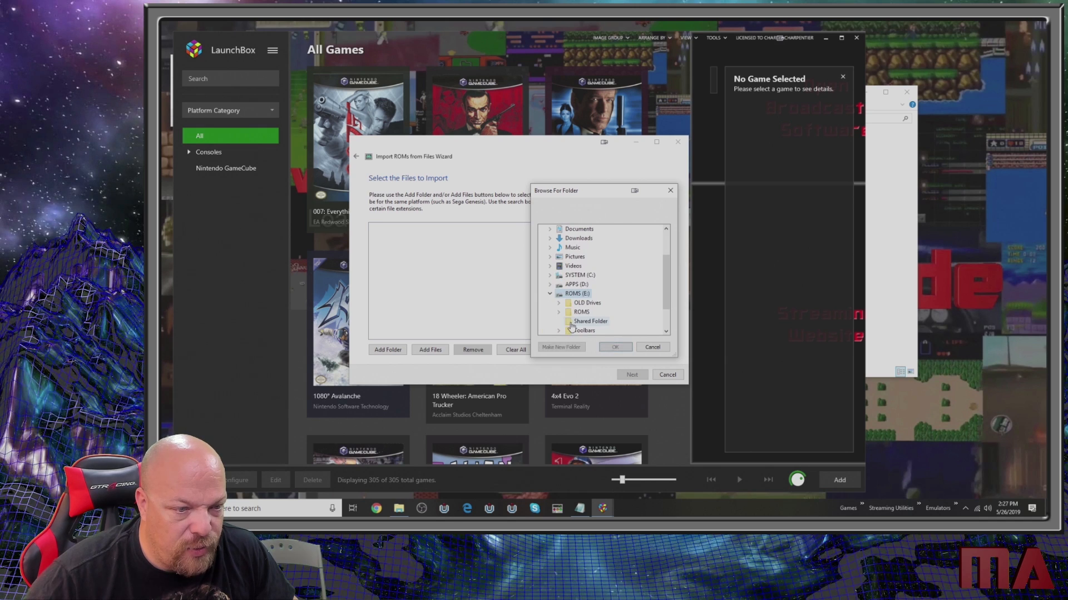
click(580, 313)
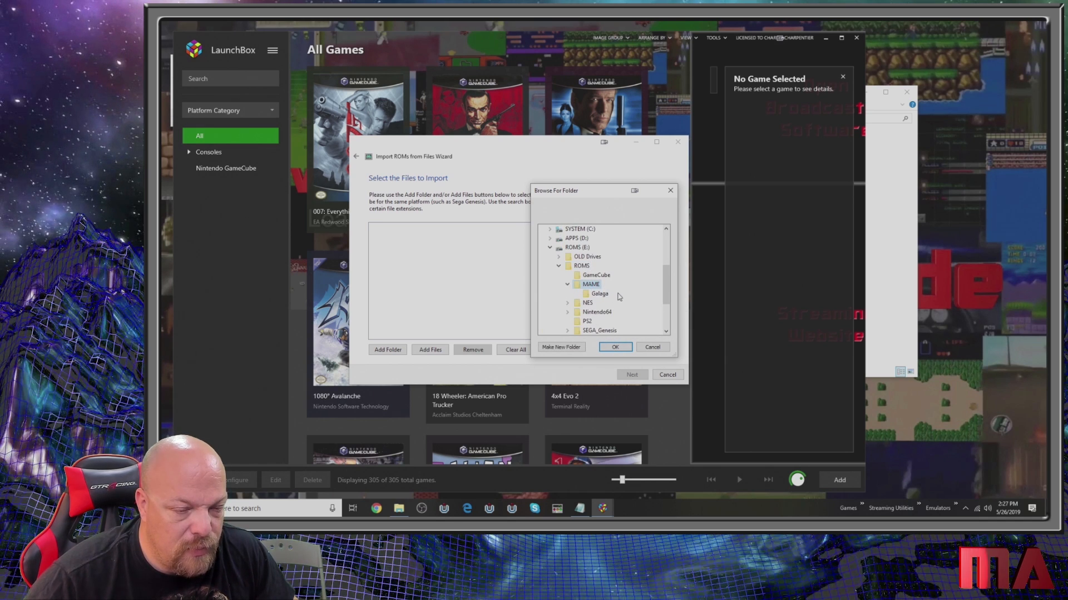
click(615, 347)
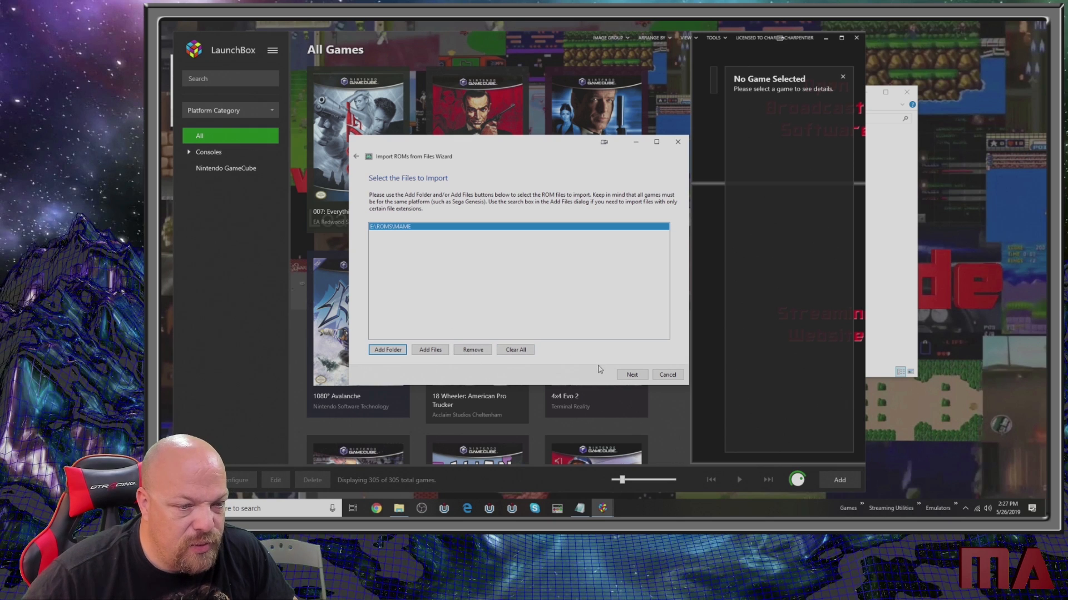
click(631, 375)
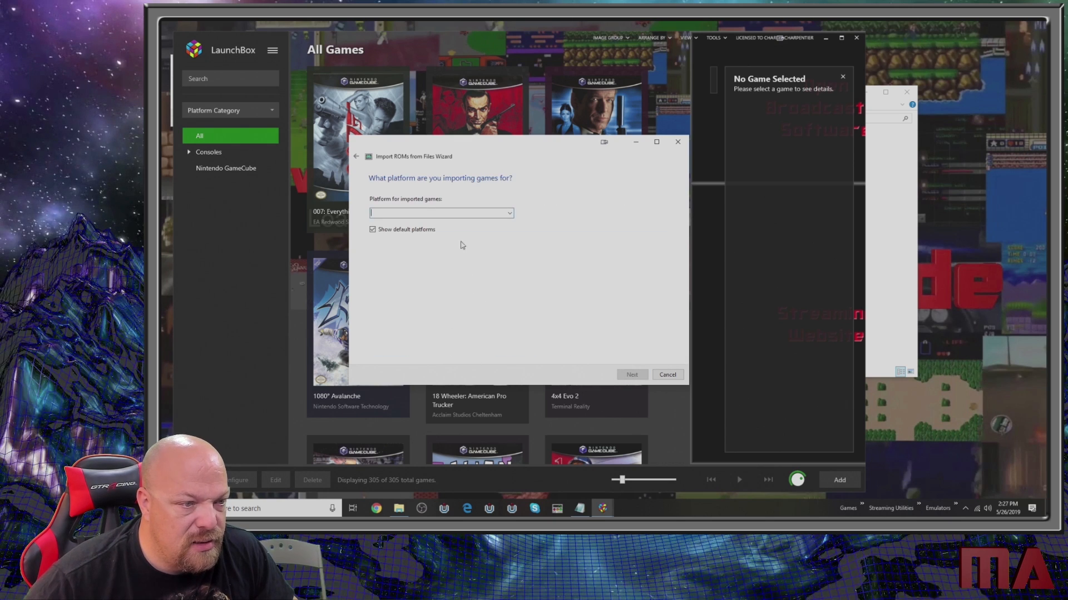
- Set the platform for the imported games to Arcade and continue to the emulator selection
click(509, 215)
click(512, 214)
text(m)
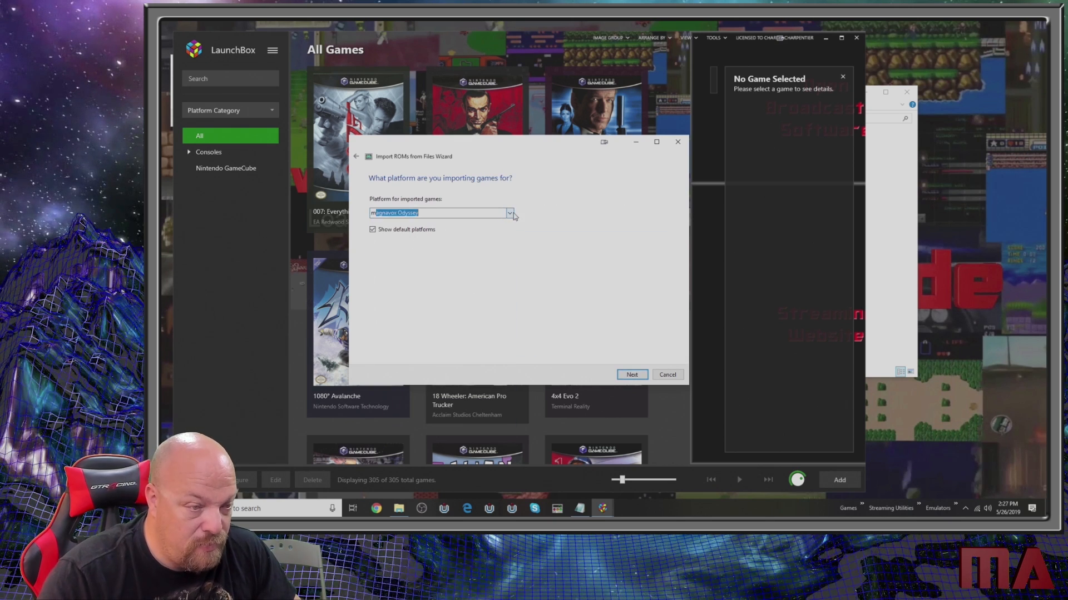
key(BackSpace)
key(BackSpace)
text(a)
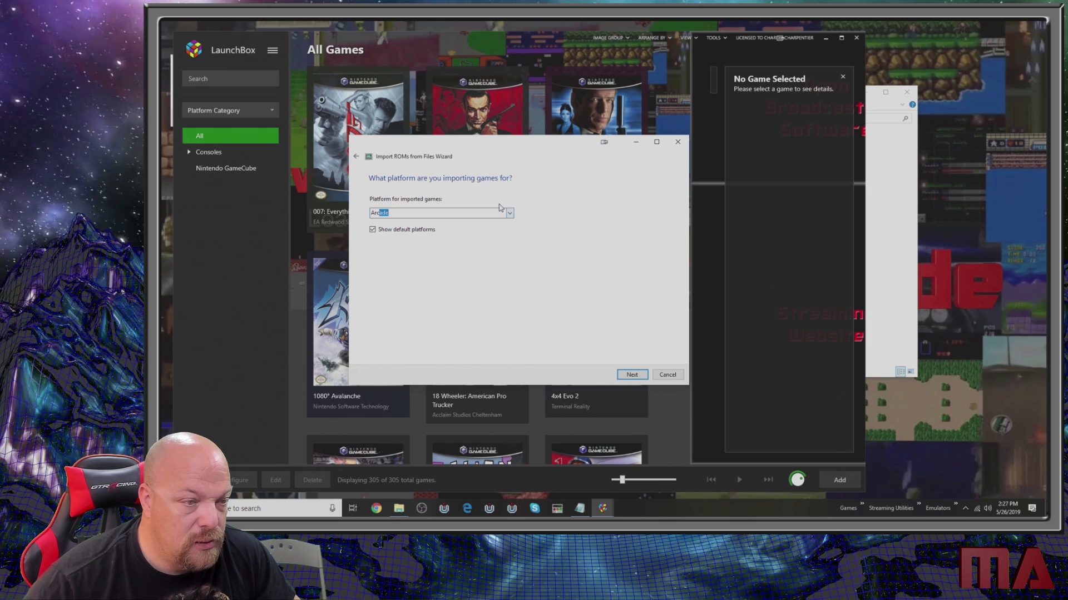
text(rc)
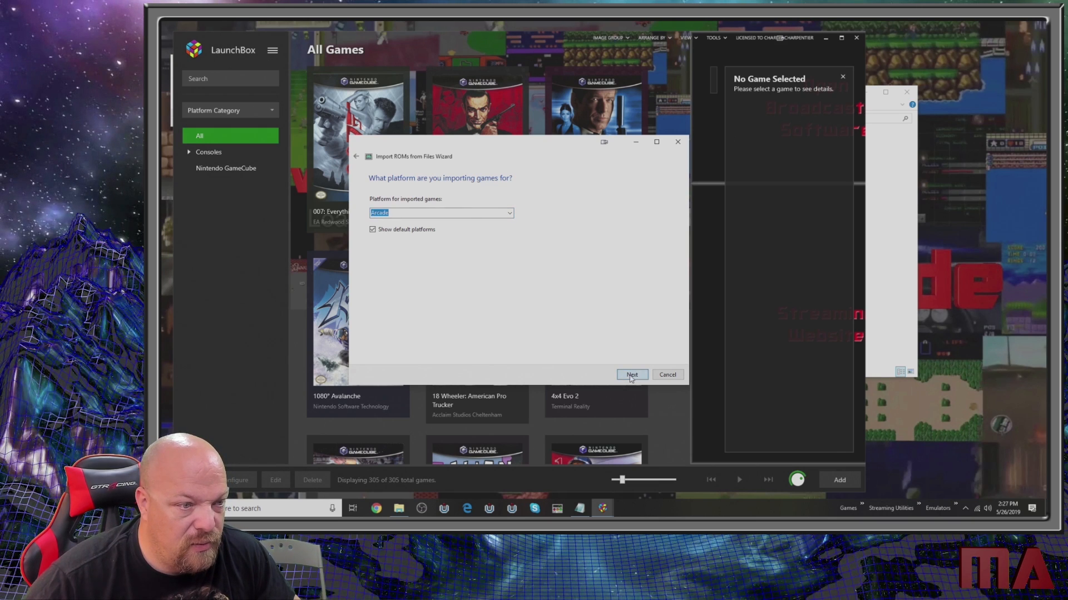
click(632, 375)
- Choose MAME 64 - 0.208 as the emulator for the arcade import and use the ROM files in their current location
click(418, 214)
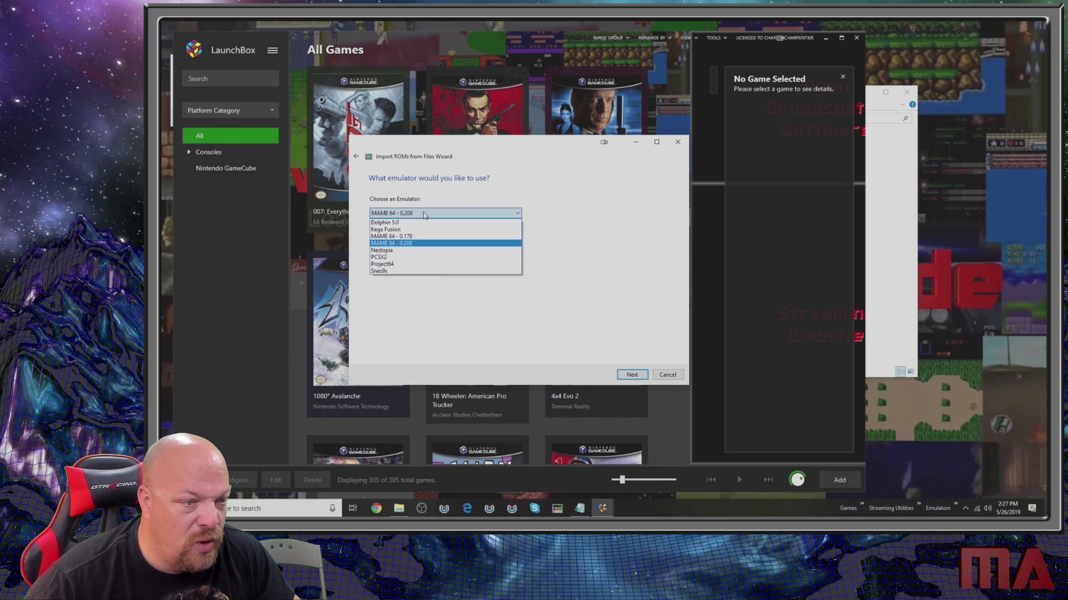
click(418, 215)
click(419, 216)
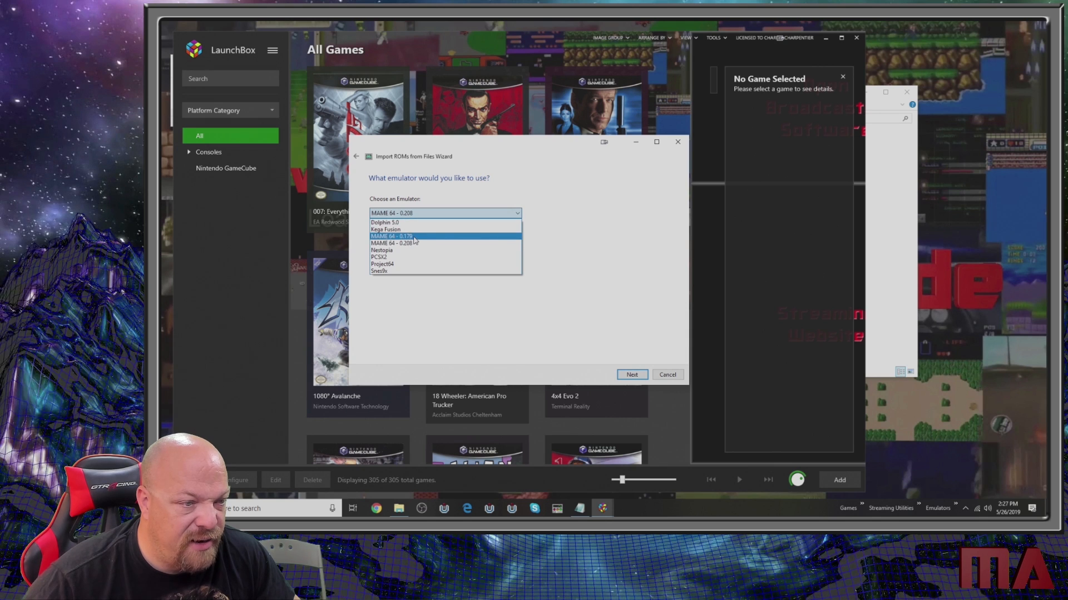
click(414, 245)
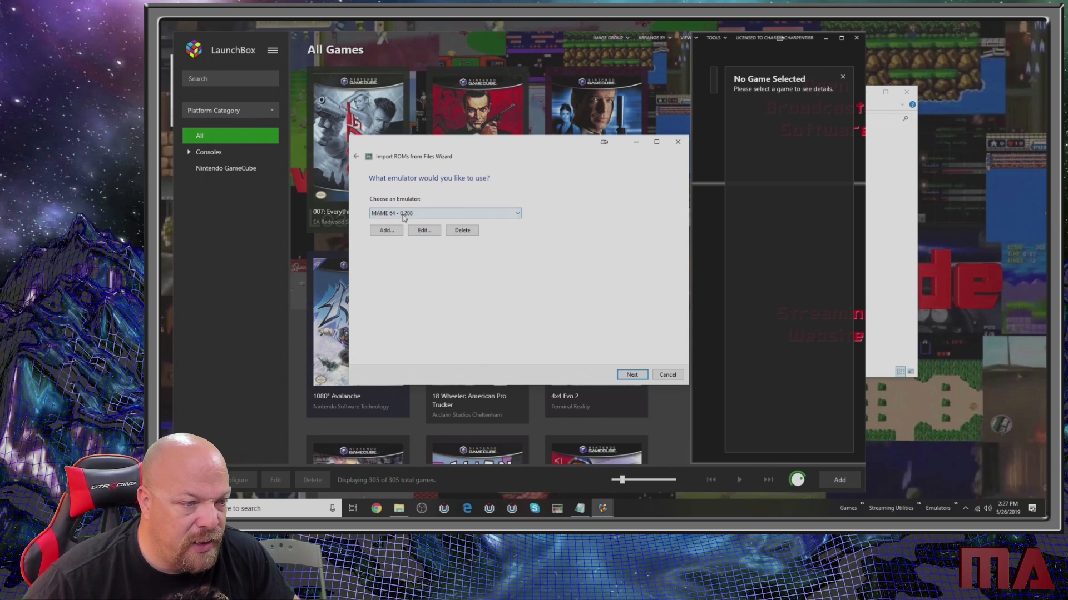
click(632, 375)
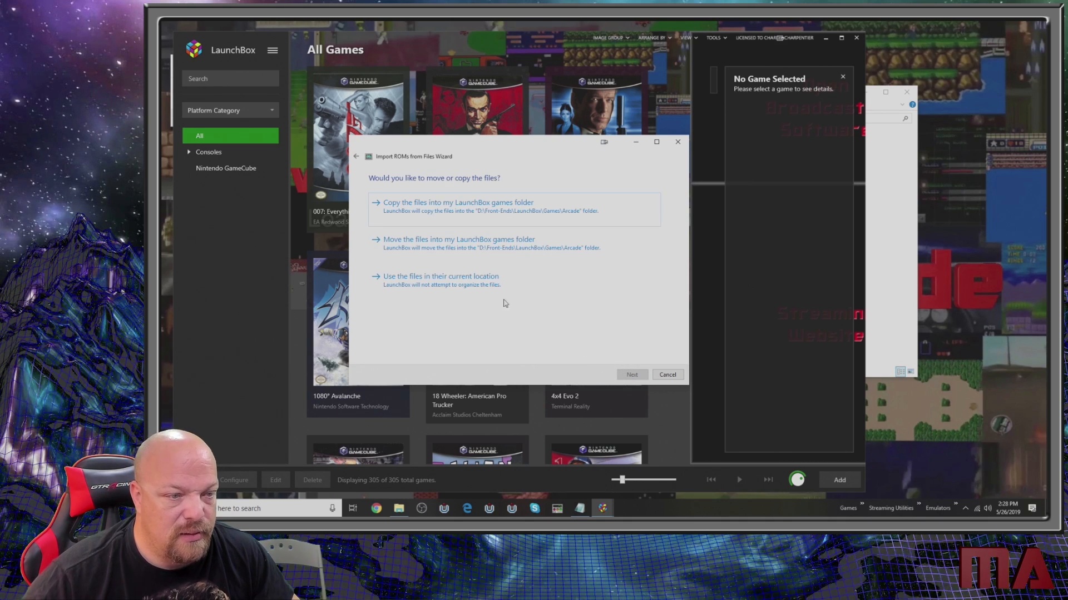
click(470, 288)
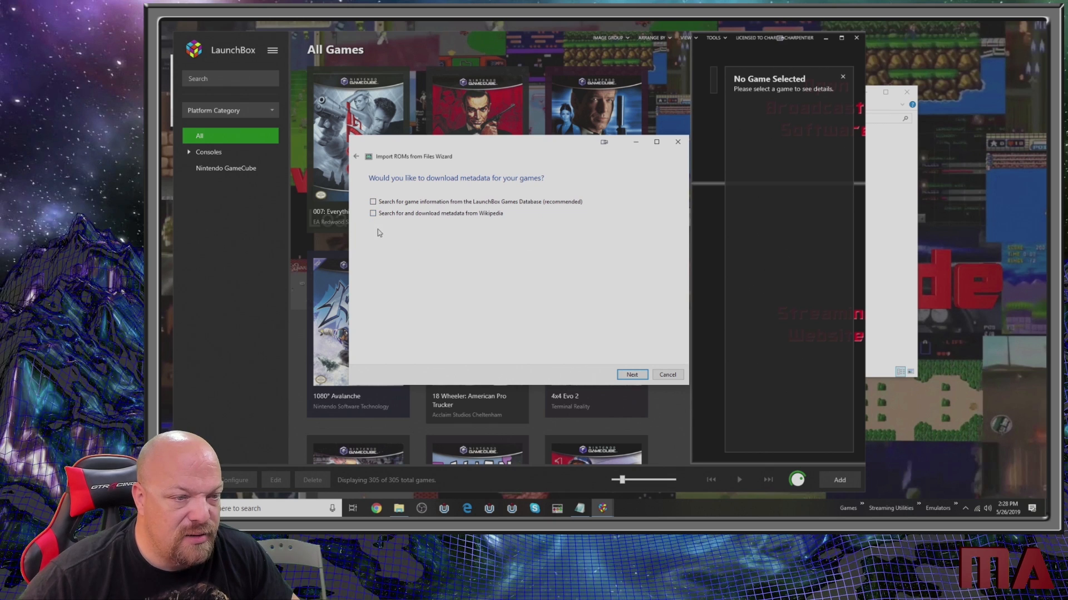
- Leave all metadata, image and EmuMovies media downloads unselected and keep the default custom options for the arcade import
key(Return)
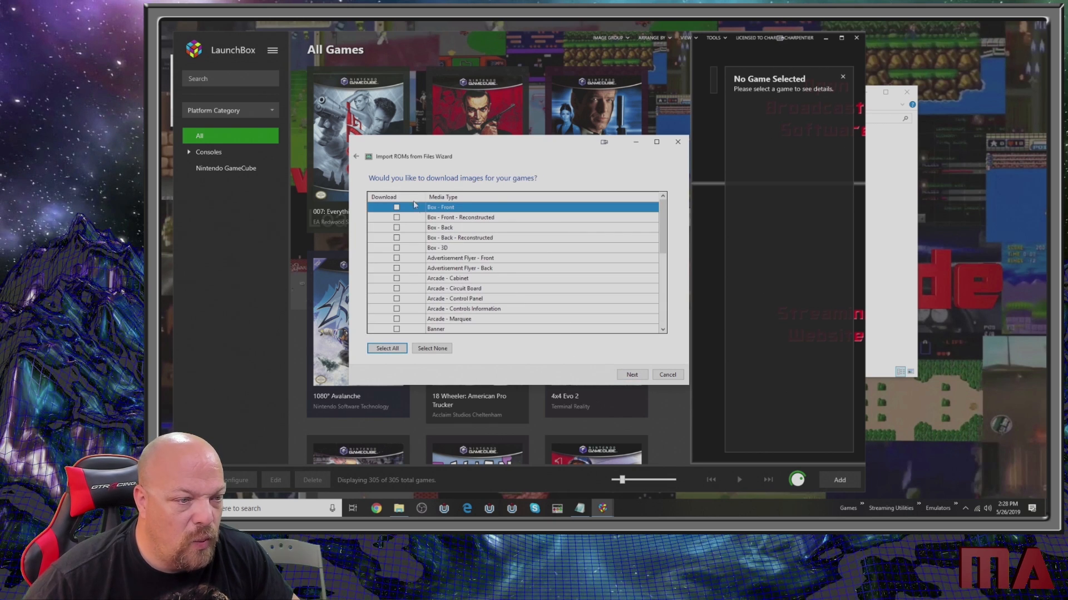
click(632, 375)
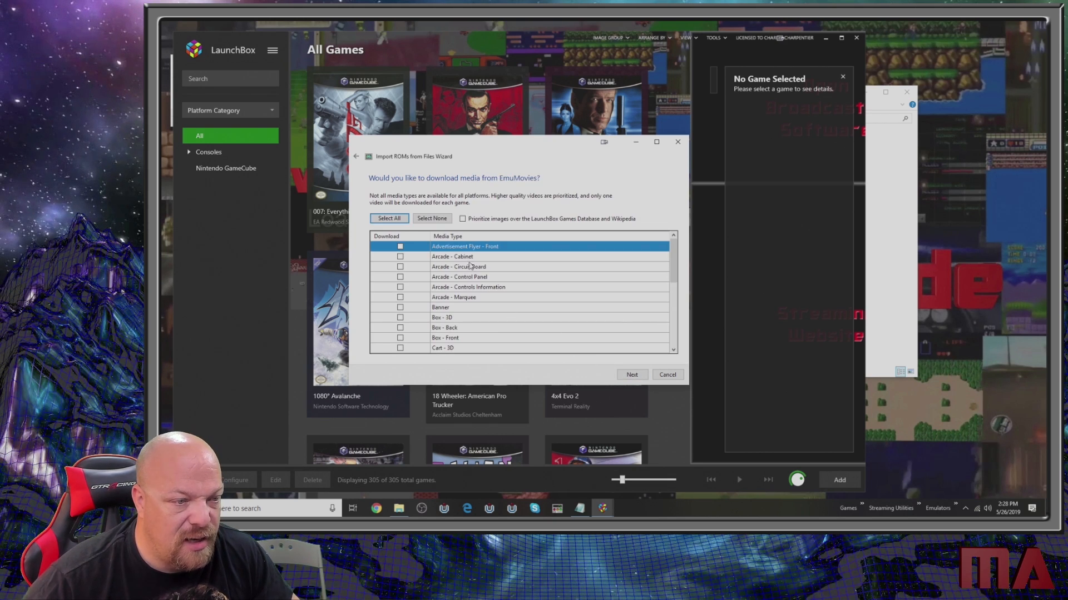
click(630, 376)
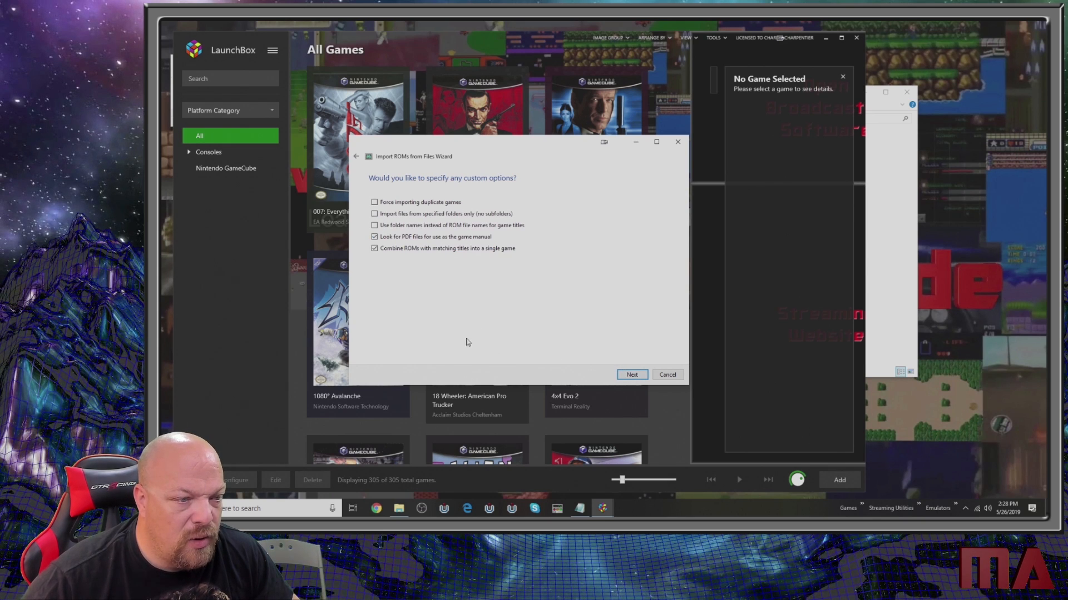
click(633, 376)
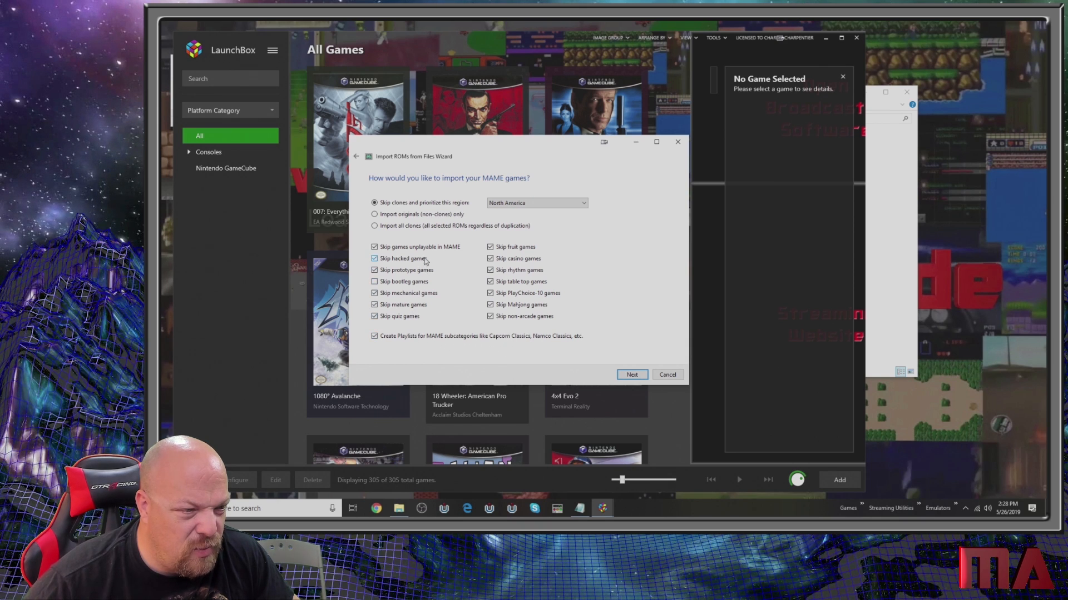
- Turn off skipping of mature games and casino games, and finish importing the MAME set
click(402, 307)
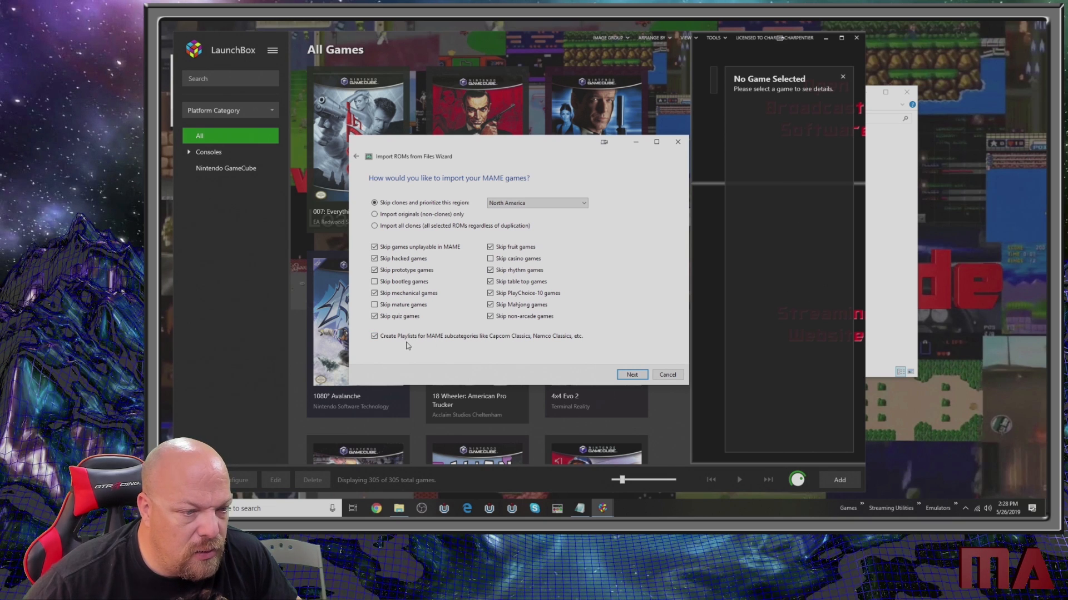
click(632, 375)
click(632, 374)
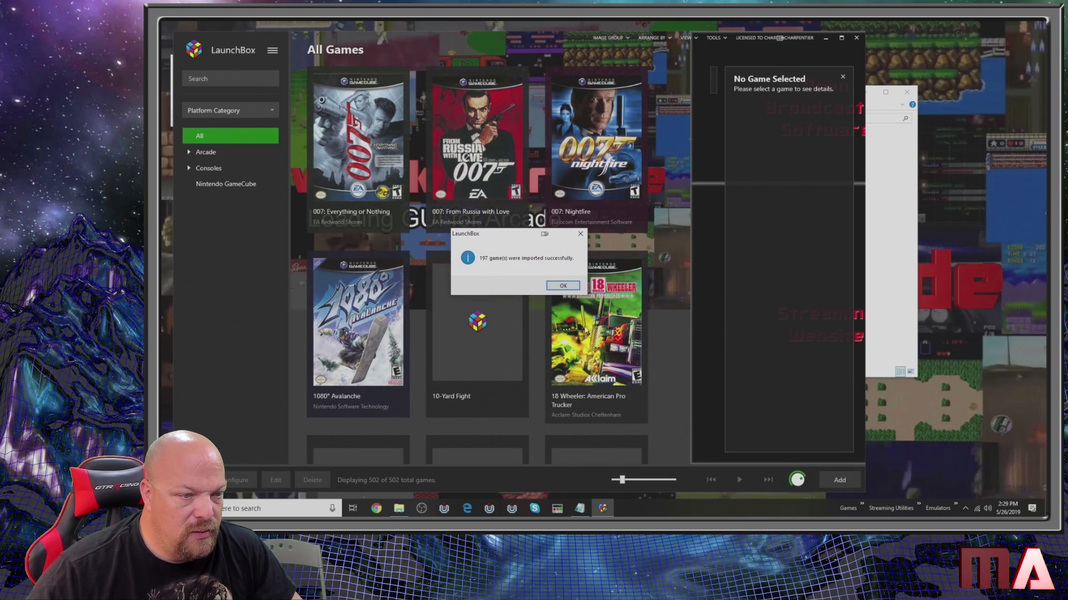
click(563, 287)
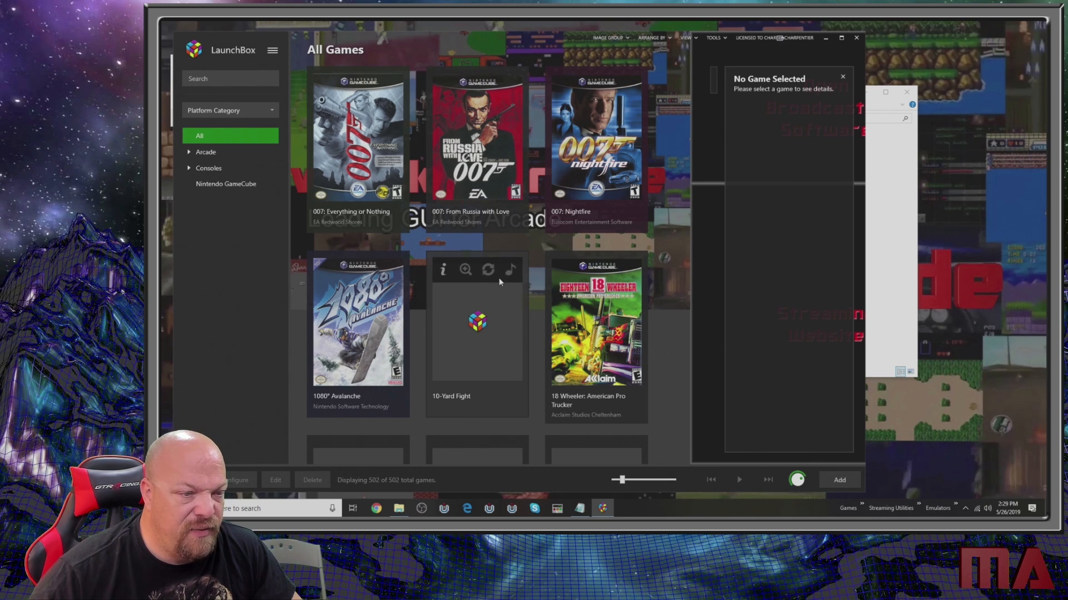
- Examine the details and available actions of the imported arcade game 10-Yard Fight
click(468, 395)
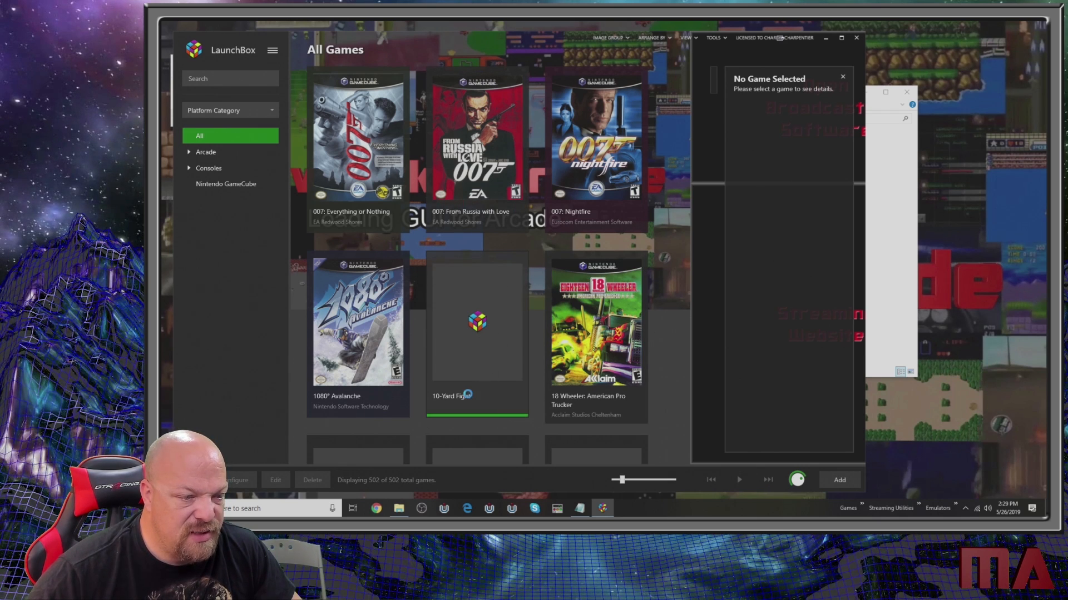
right_click(466, 395)
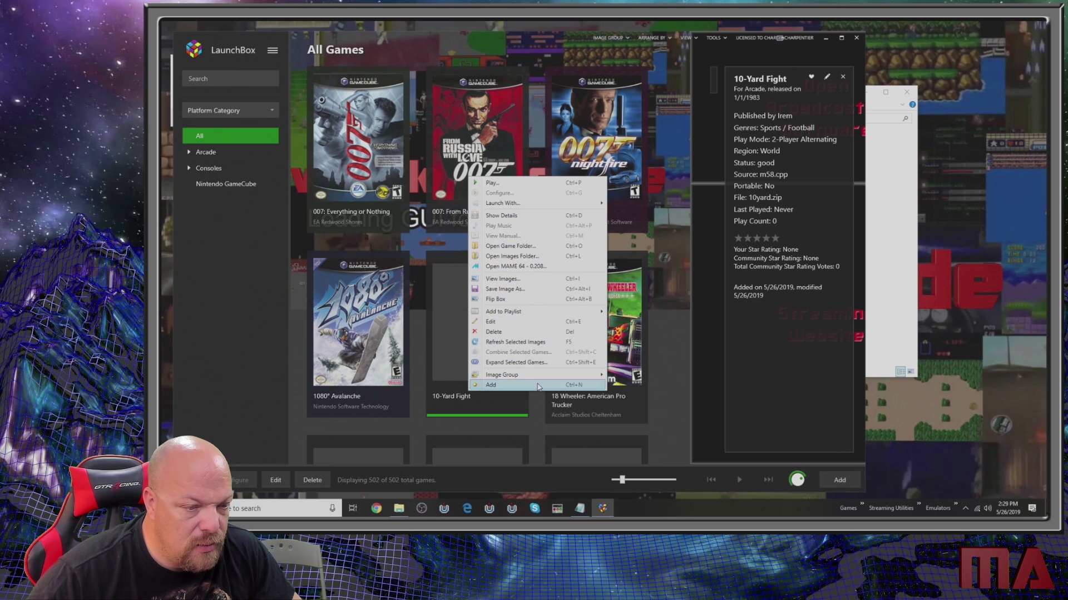
mouse_move(538, 377)
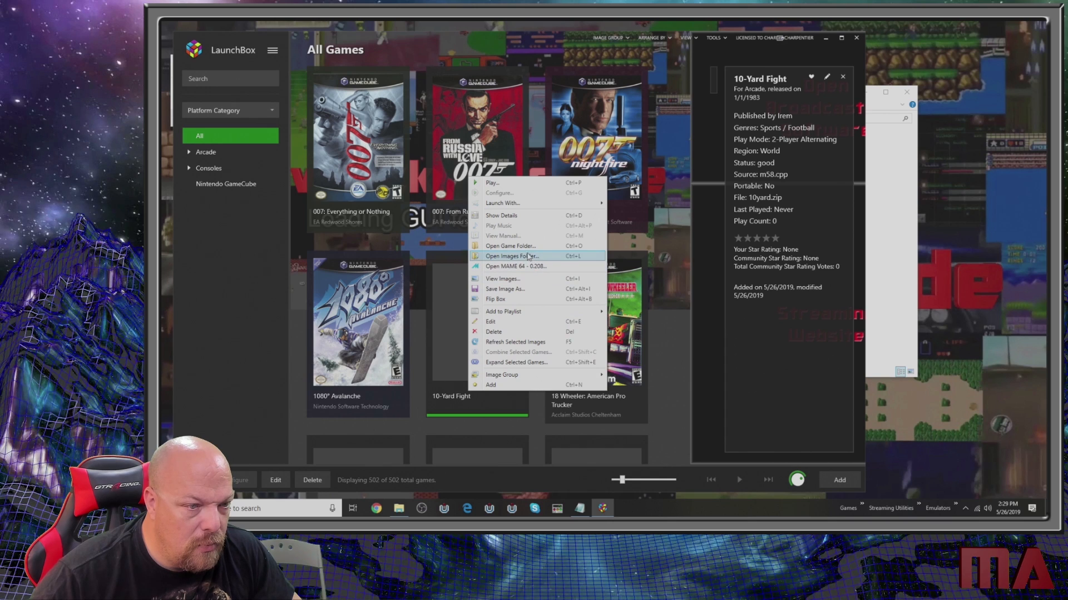
click(455, 398)
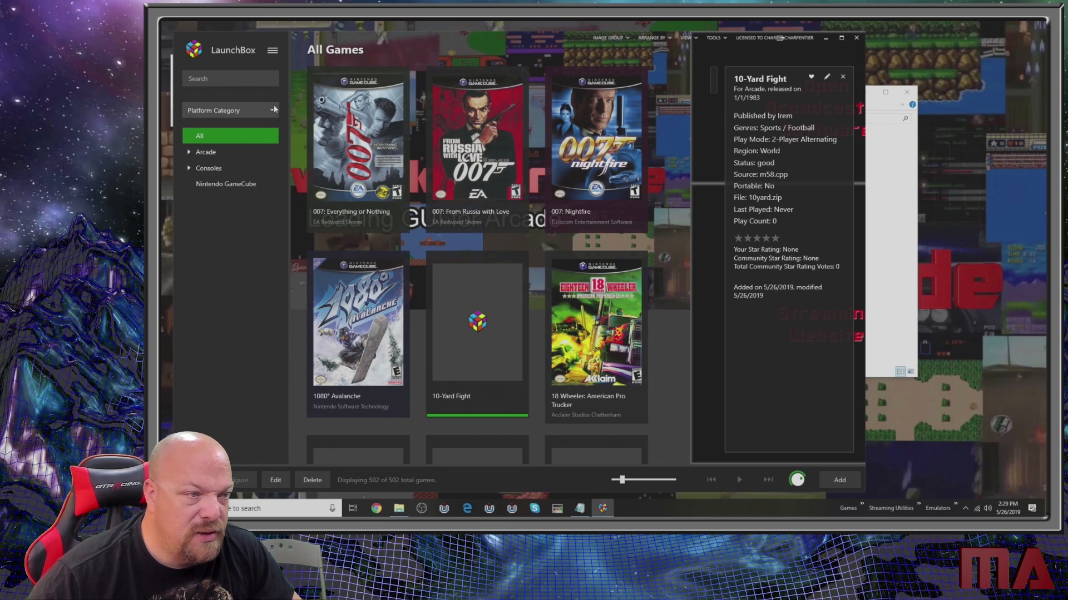
- Start a new ROM files import and add the folder E:\ROMS\NES as its source
click(273, 55)
mouse_move(310, 81)
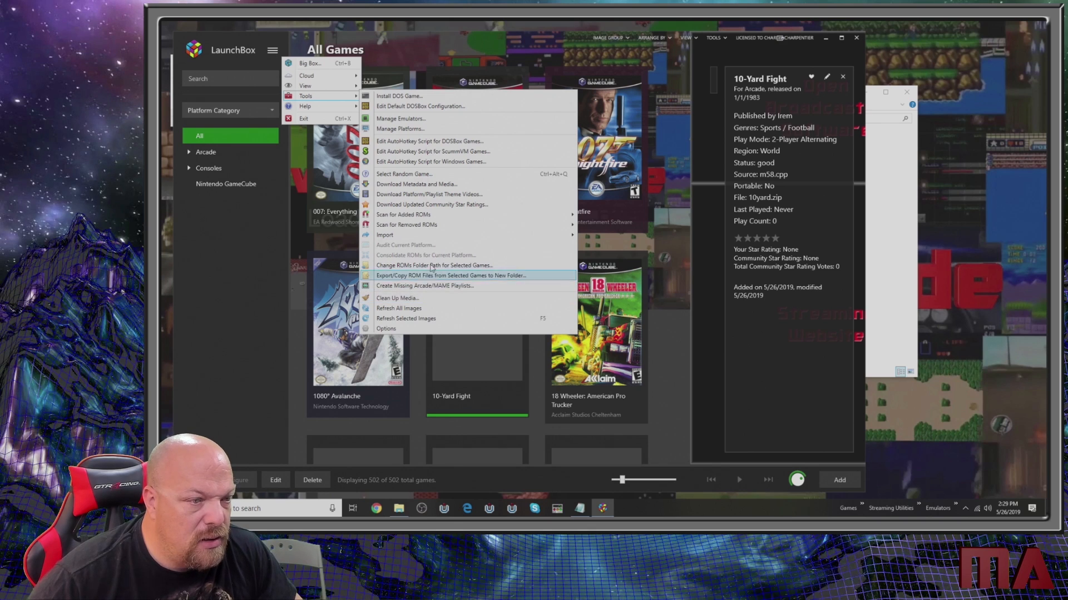
mouse_move(454, 237)
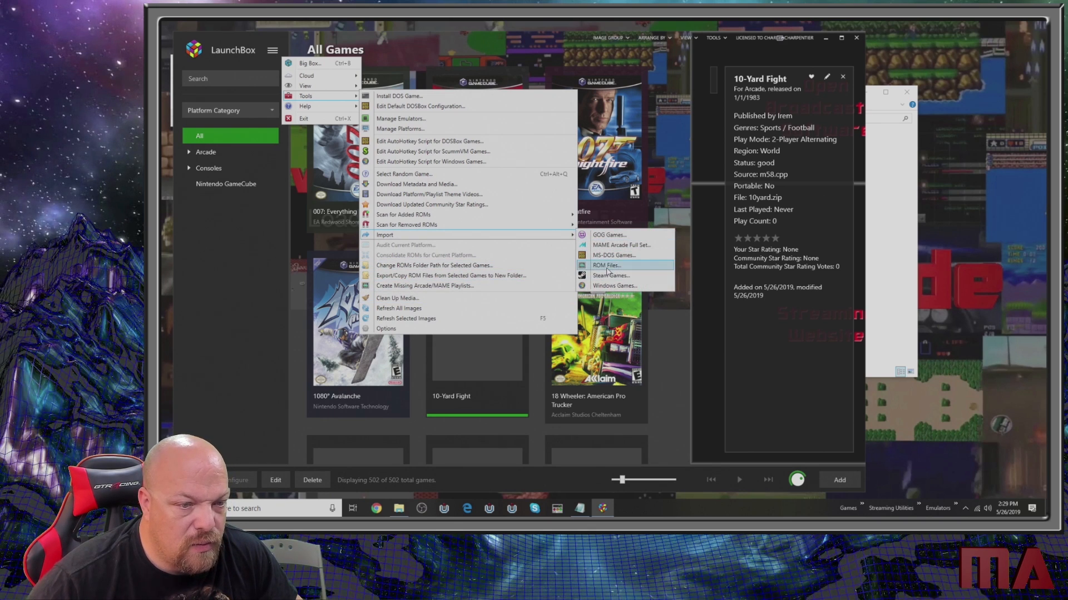
click(606, 269)
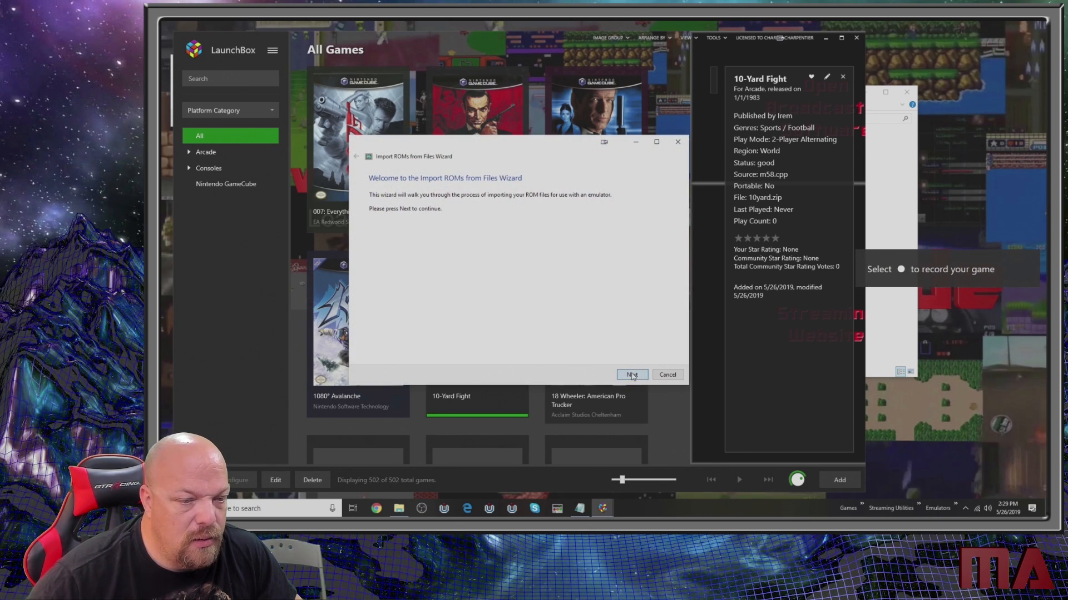
click(632, 374)
click(387, 350)
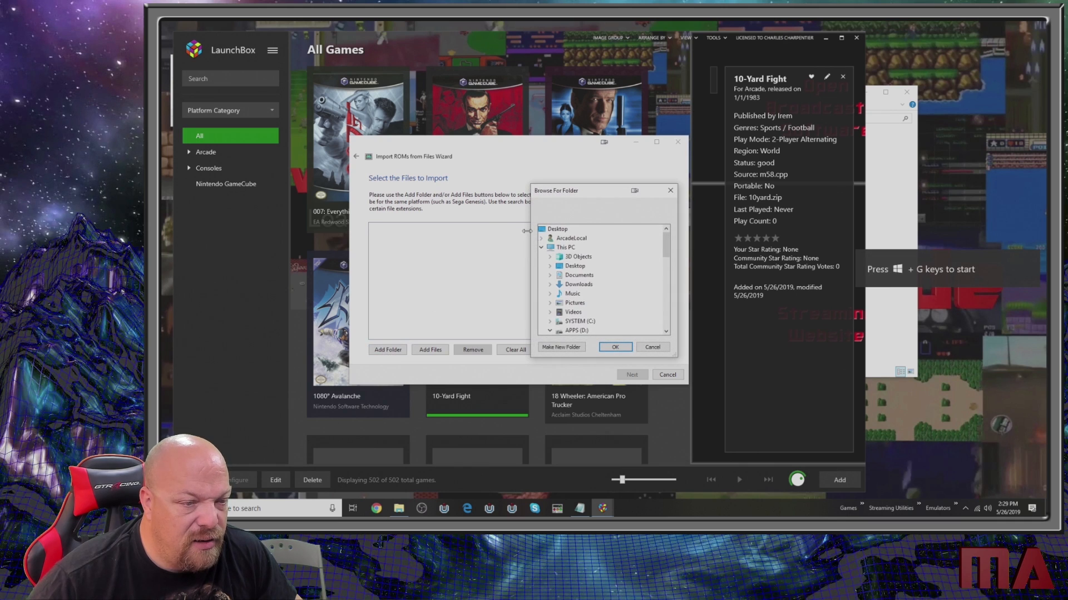
click(550, 331)
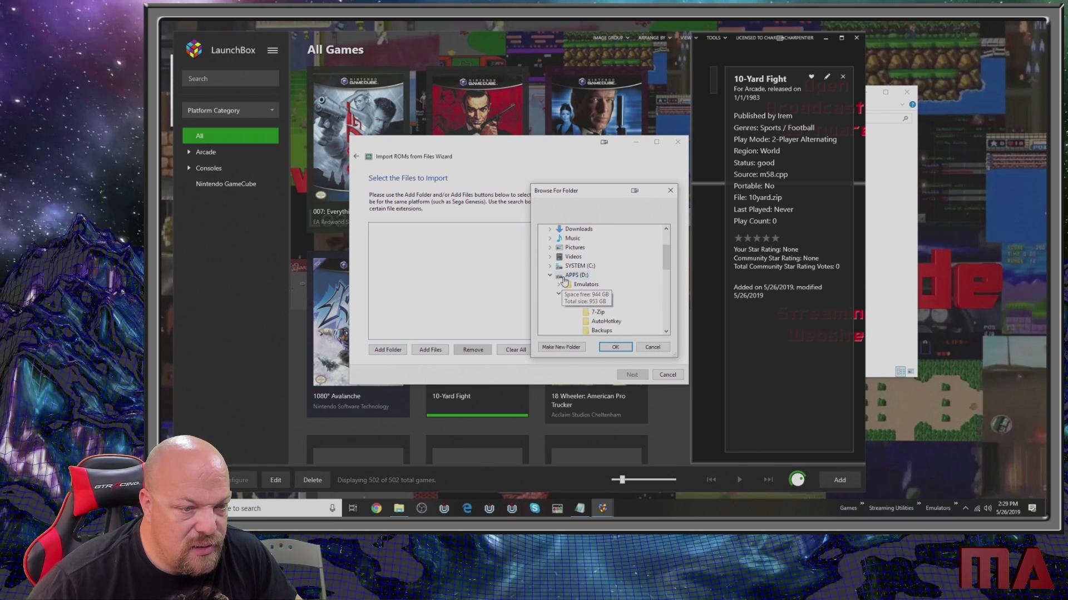
click(549, 276)
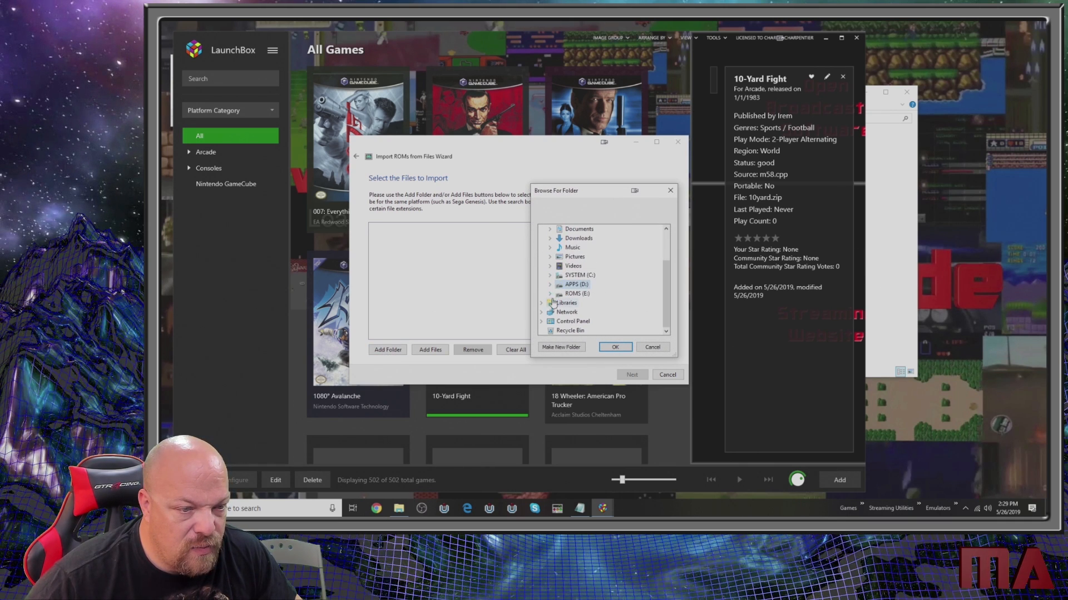
click(550, 294)
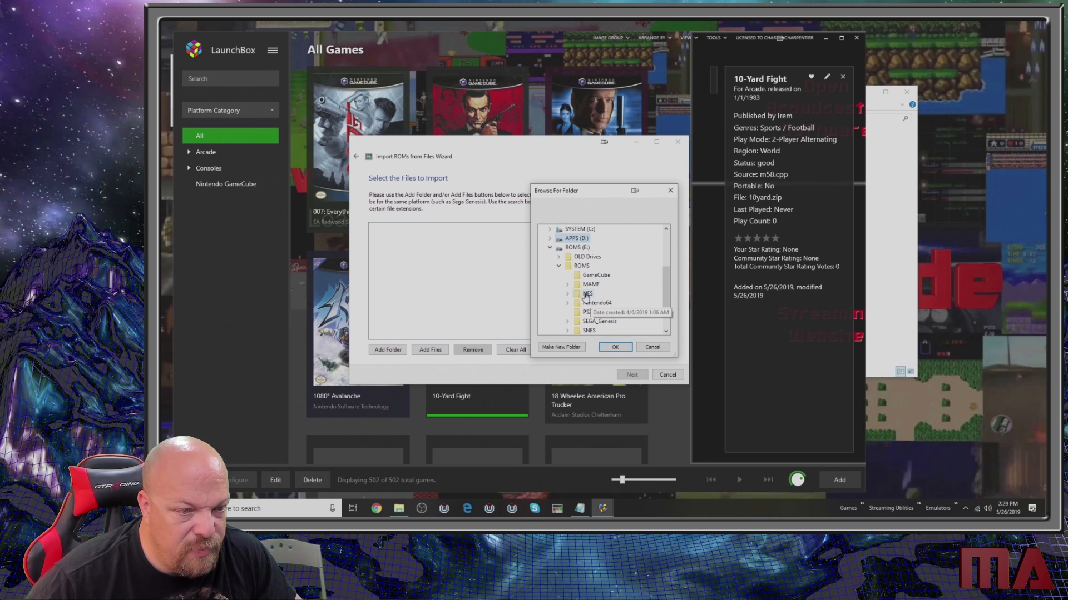
click(586, 294)
click(615, 347)
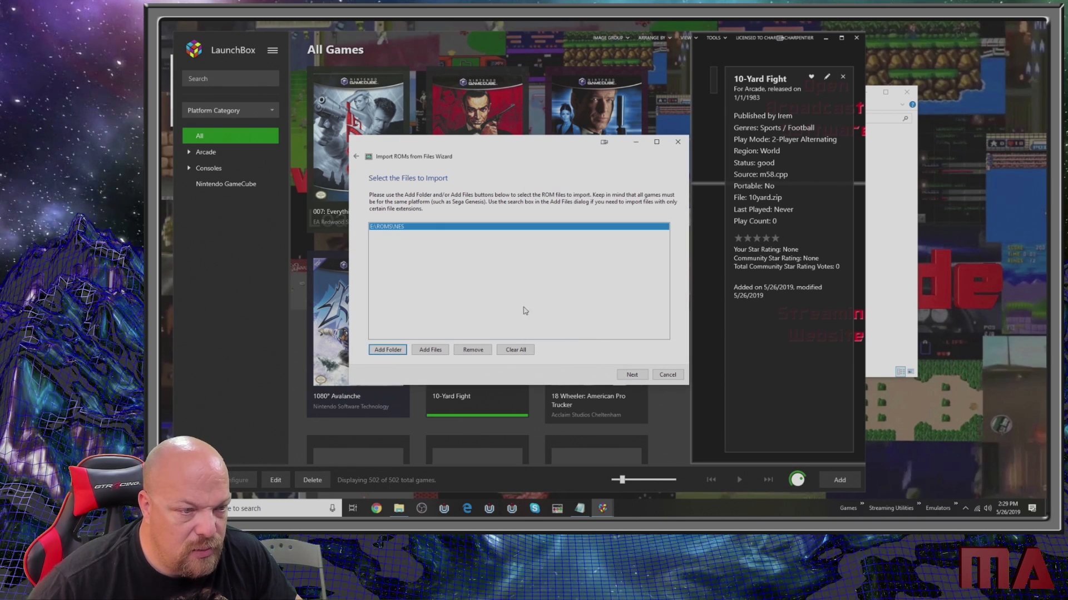
- Assign the NES ROMs to the Nintendo Entertainment System platform and the Nestopia emulator, using the files in their current location
click(632, 375)
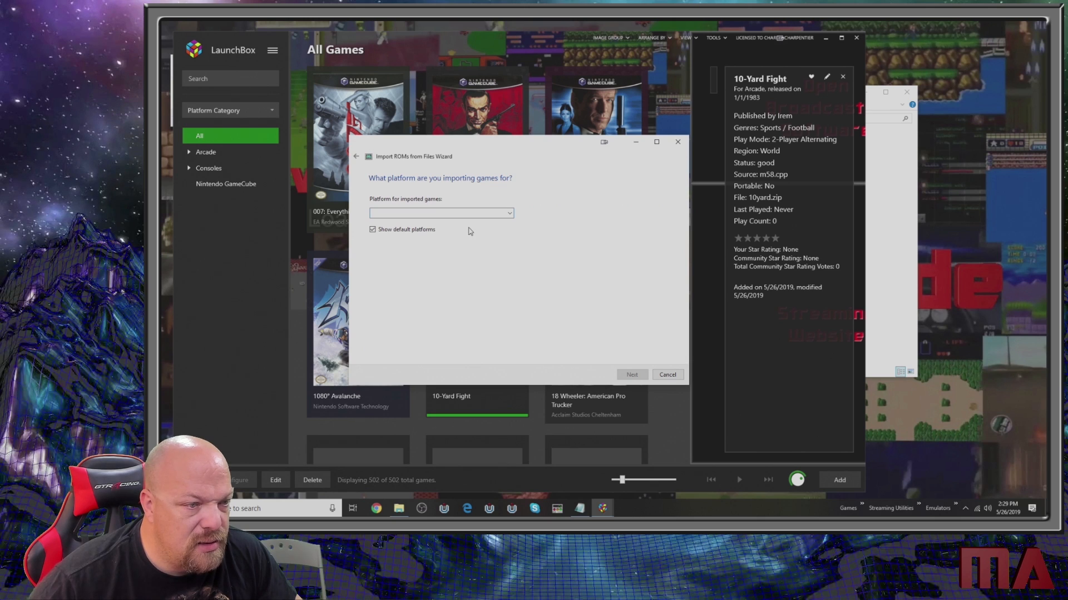
text(Nintendo 3DS)
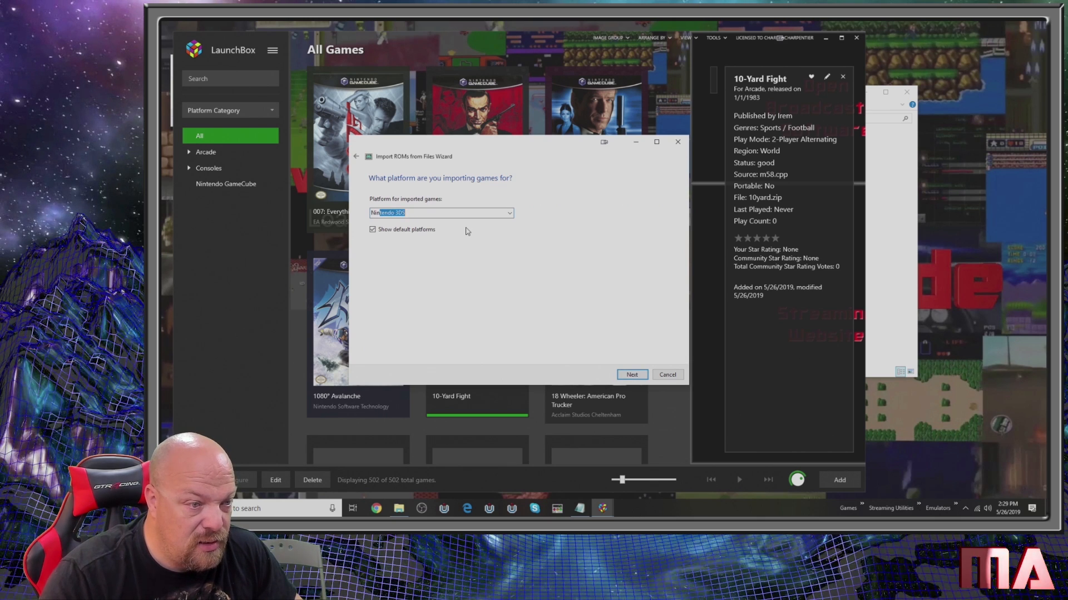
click(509, 213)
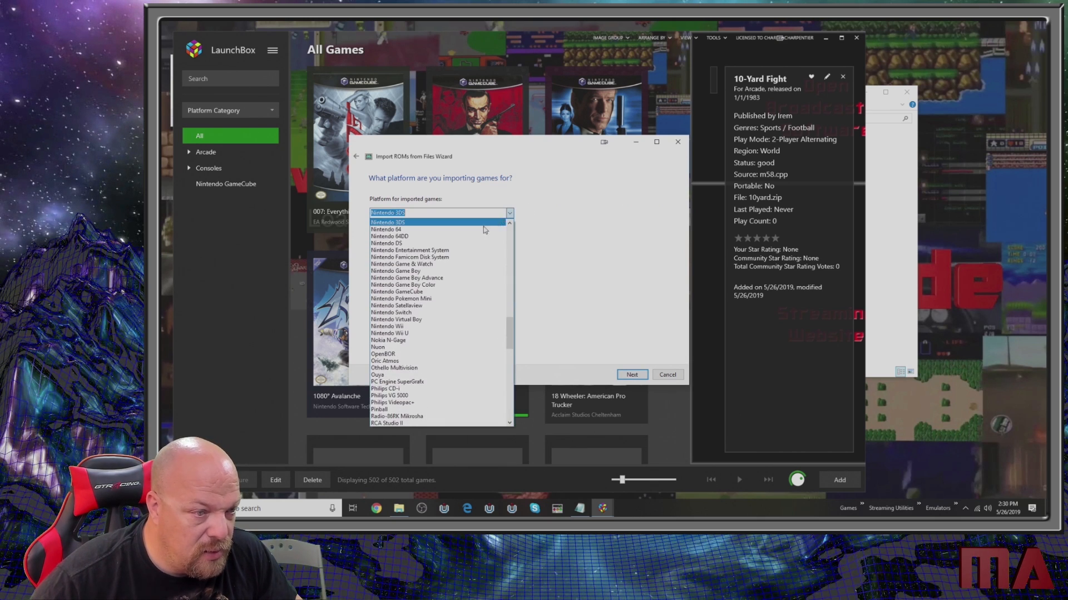
click(444, 251)
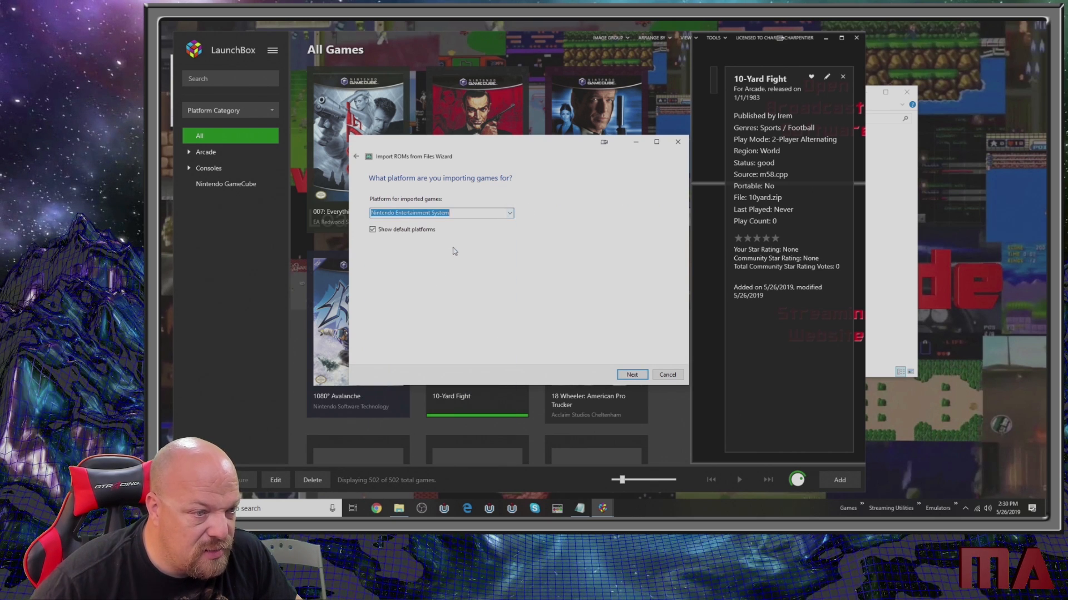
click(626, 374)
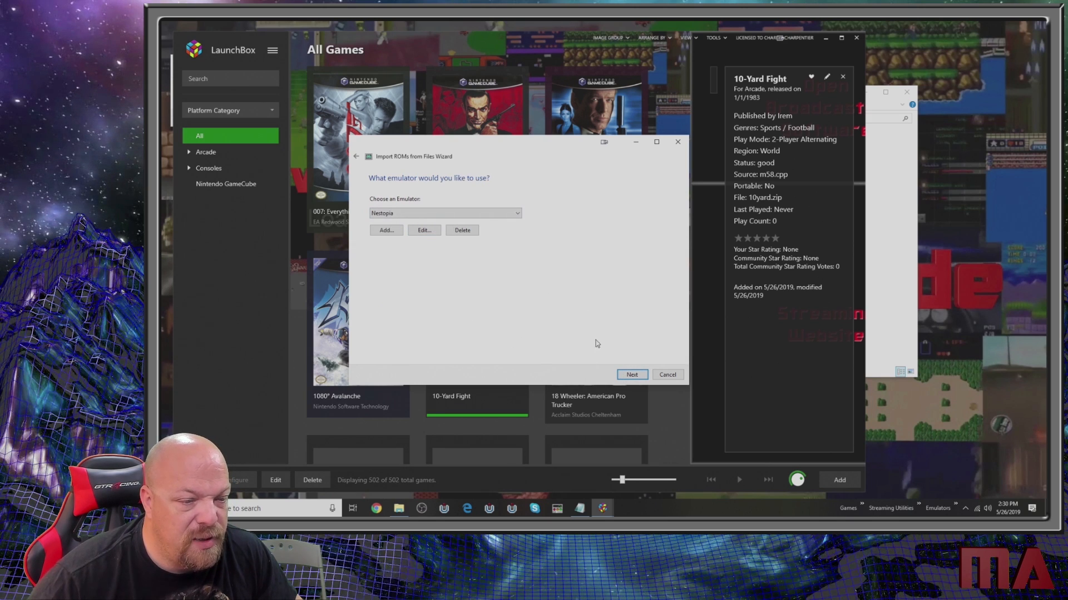
click(632, 375)
click(472, 285)
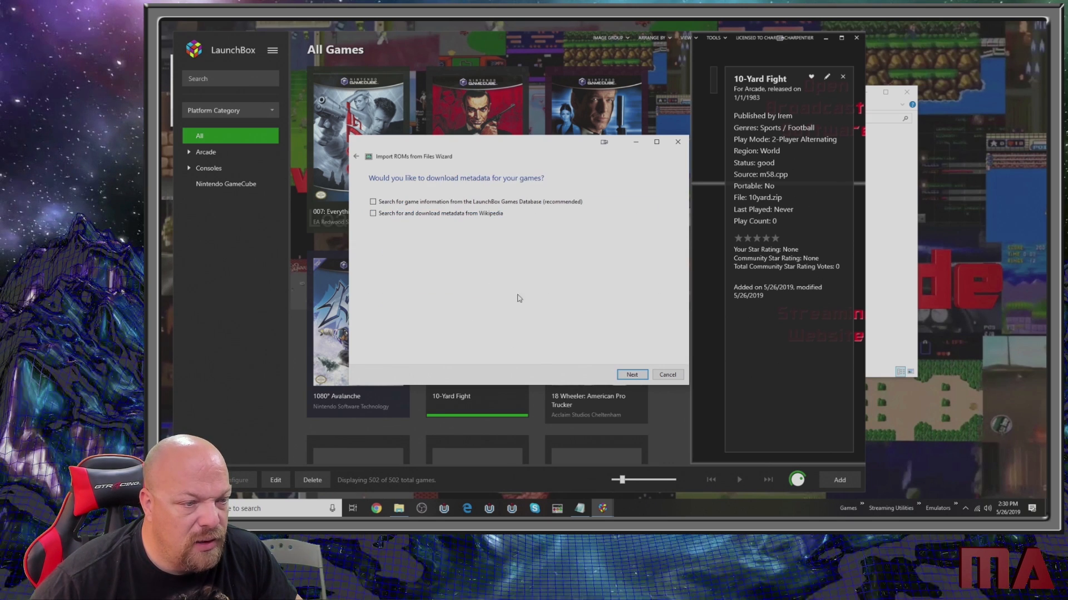
- Skip all metadata and media downloads, keep the default custom options, and finish importing the NES games
click(633, 378)
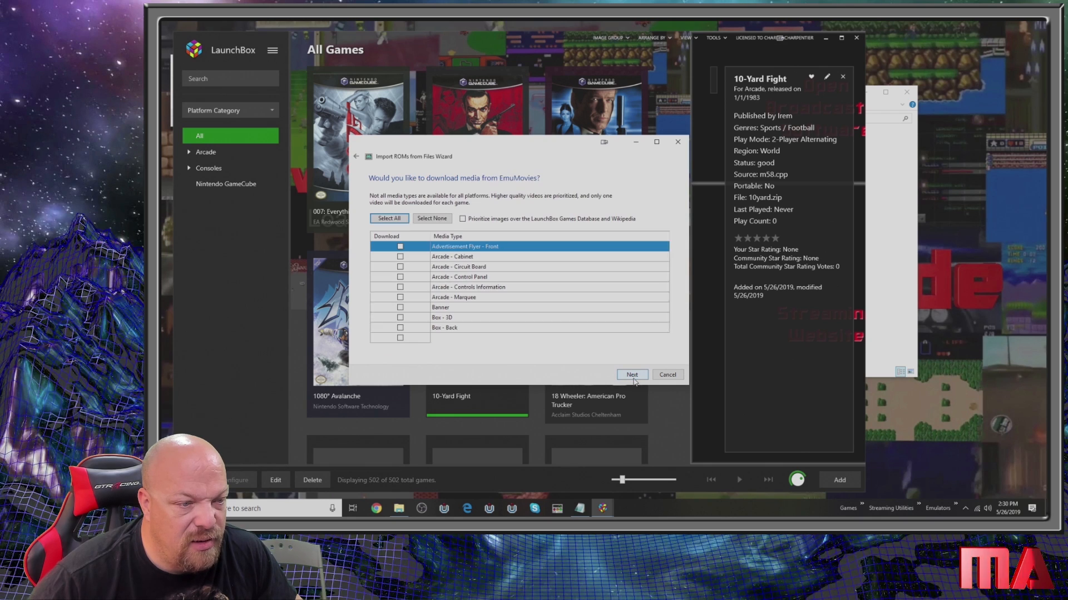
click(632, 379)
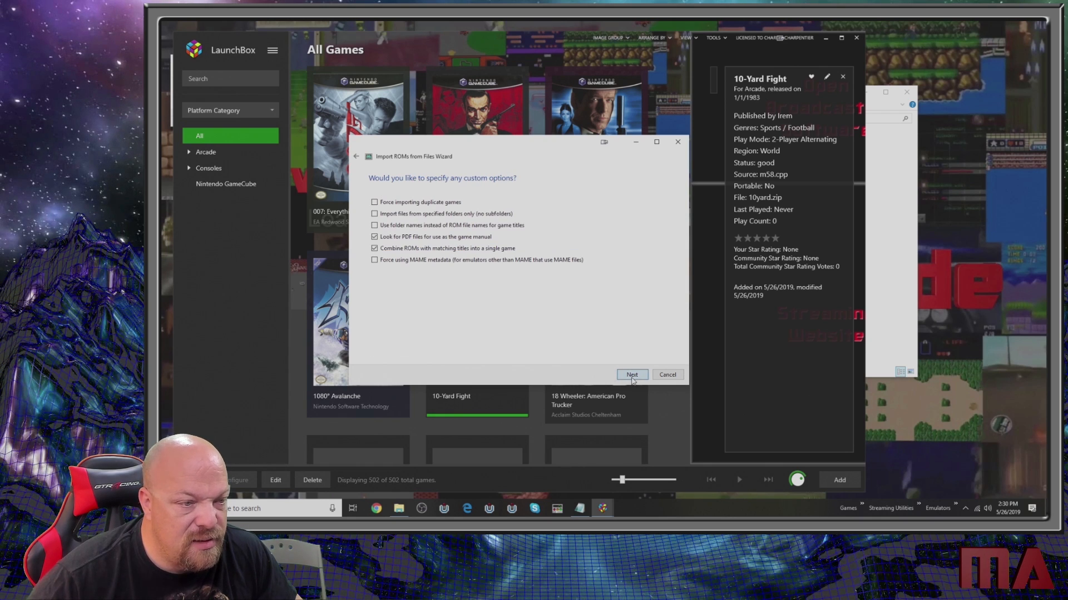
click(632, 376)
click(632, 375)
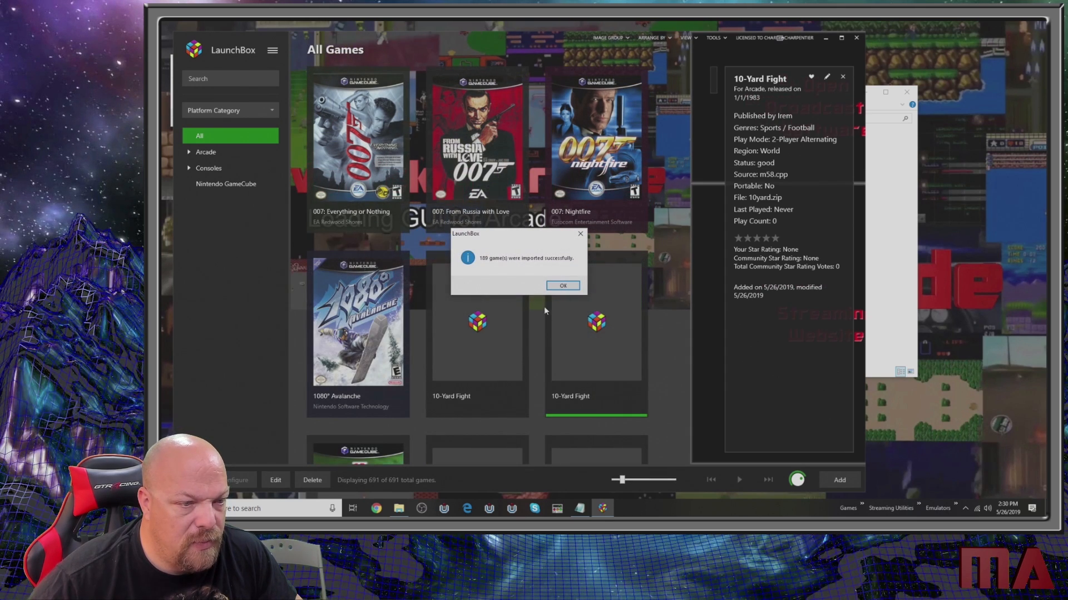
click(570, 287)
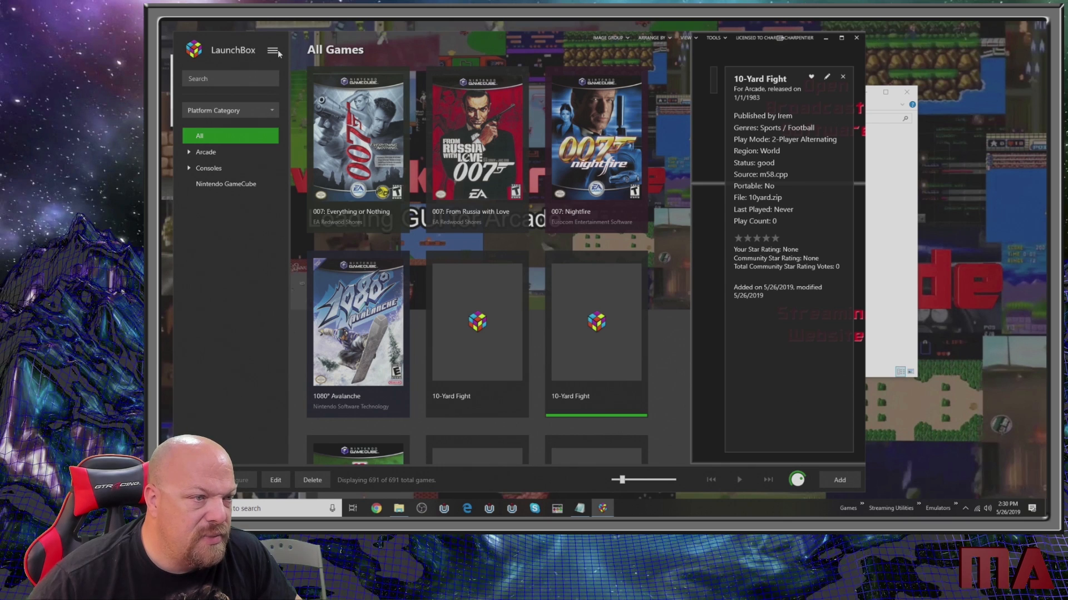
- Start a new ROM files import and add the folder E:\ROMS\Nintendo64 as its source
click(272, 52)
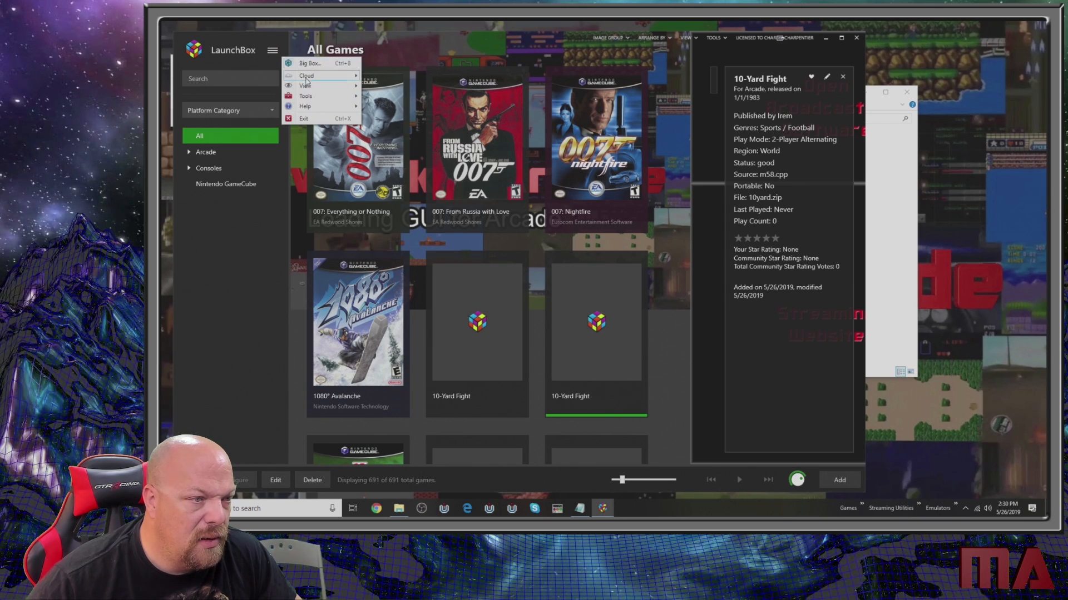
click(318, 101)
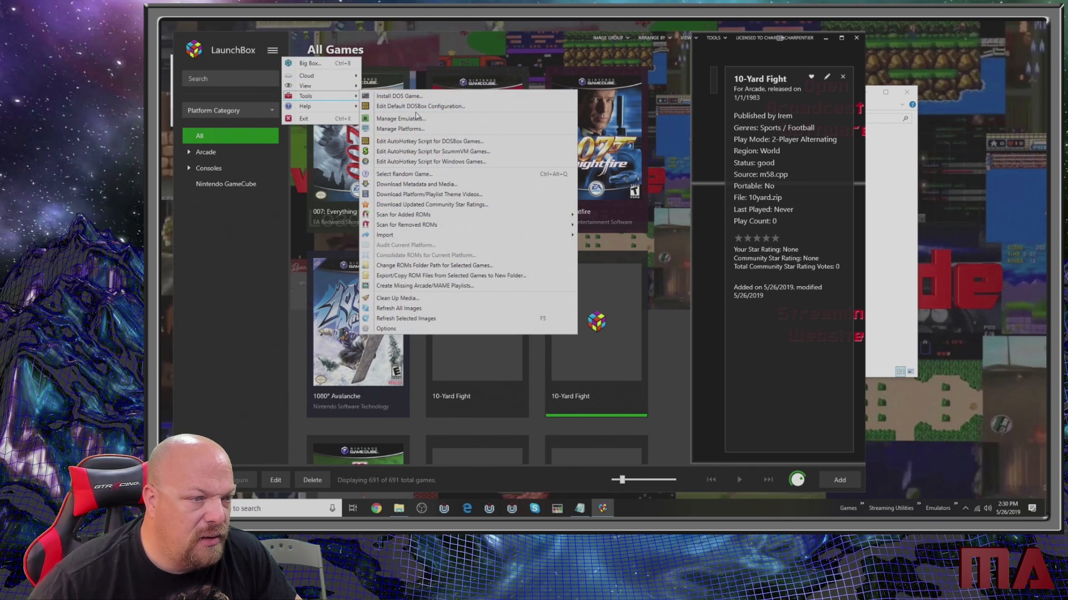
mouse_move(422, 238)
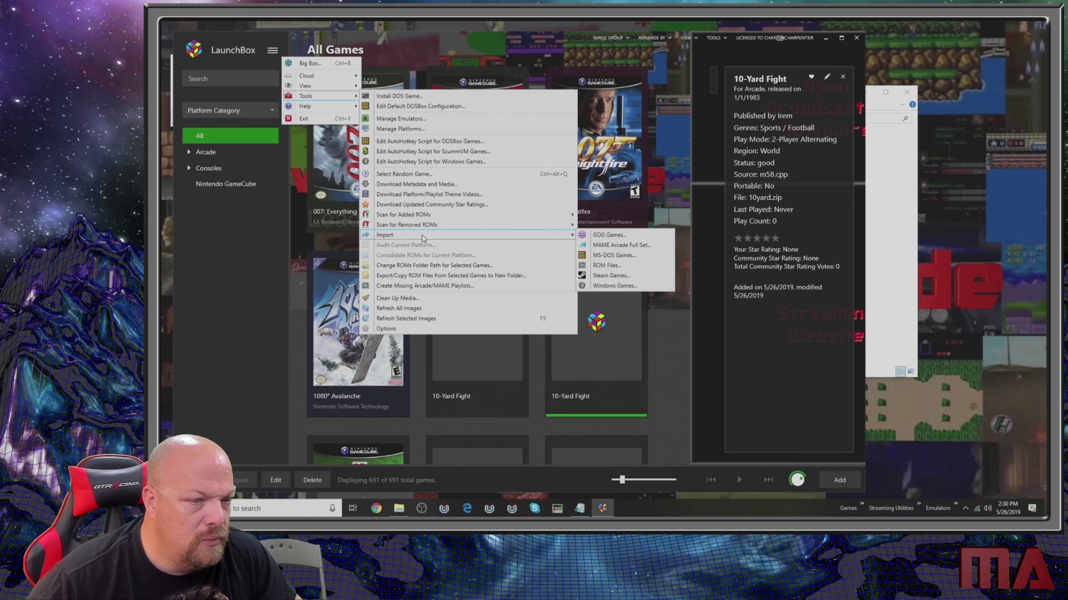
click(605, 266)
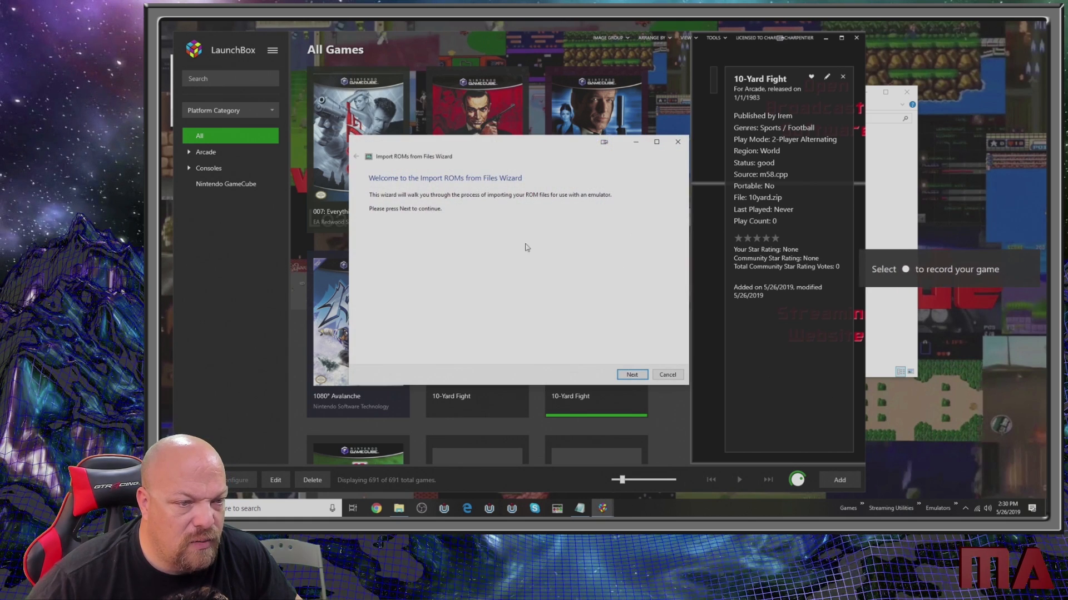
click(632, 375)
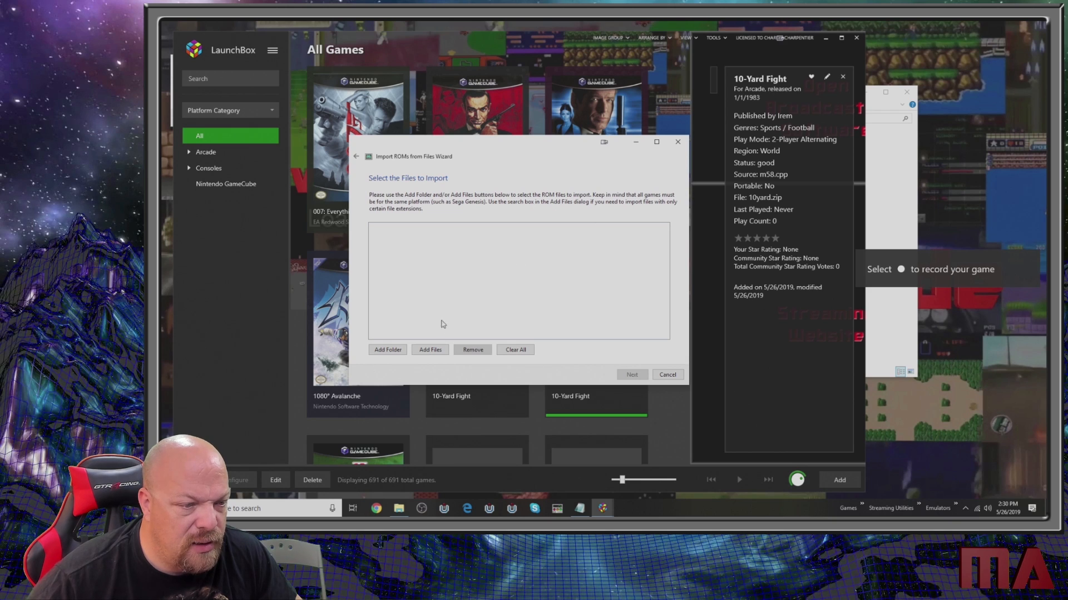
click(394, 351)
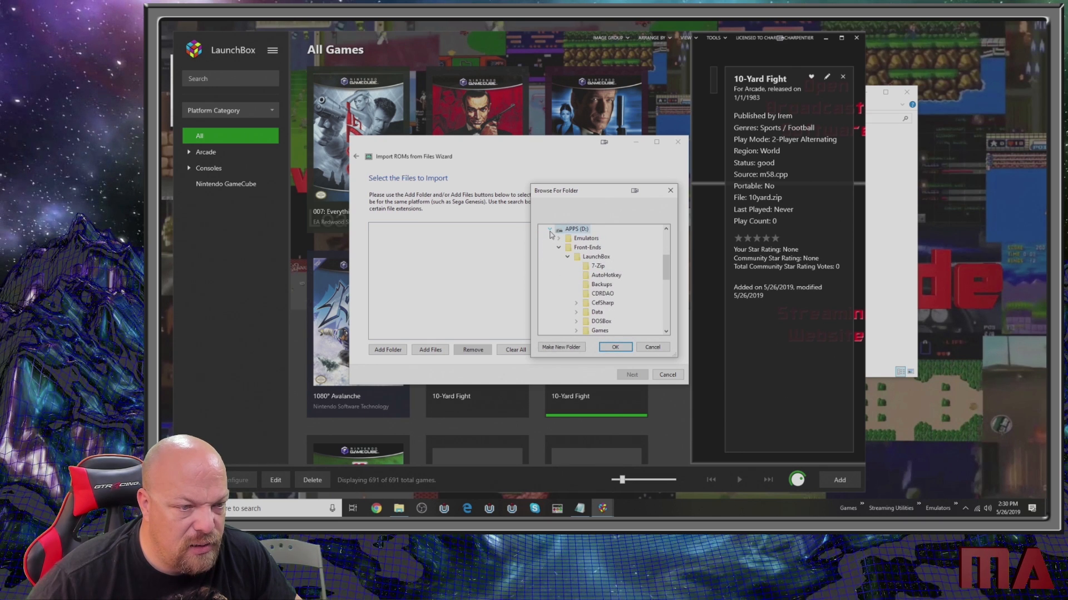
click(550, 230)
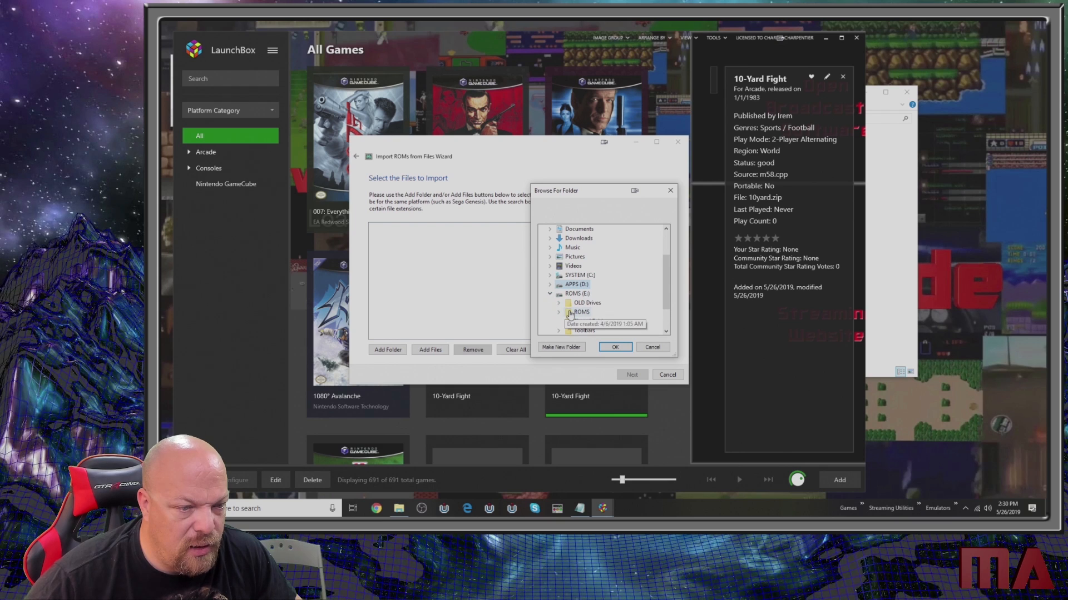
click(559, 313)
scroll(590, 313, down, 1)
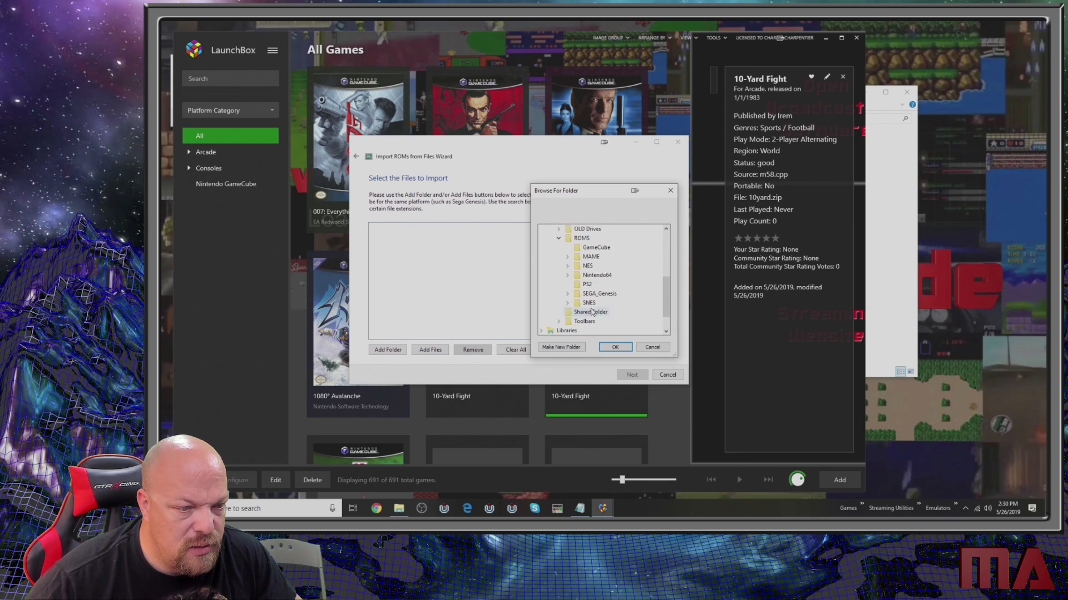
scroll(593, 312, down, 1)
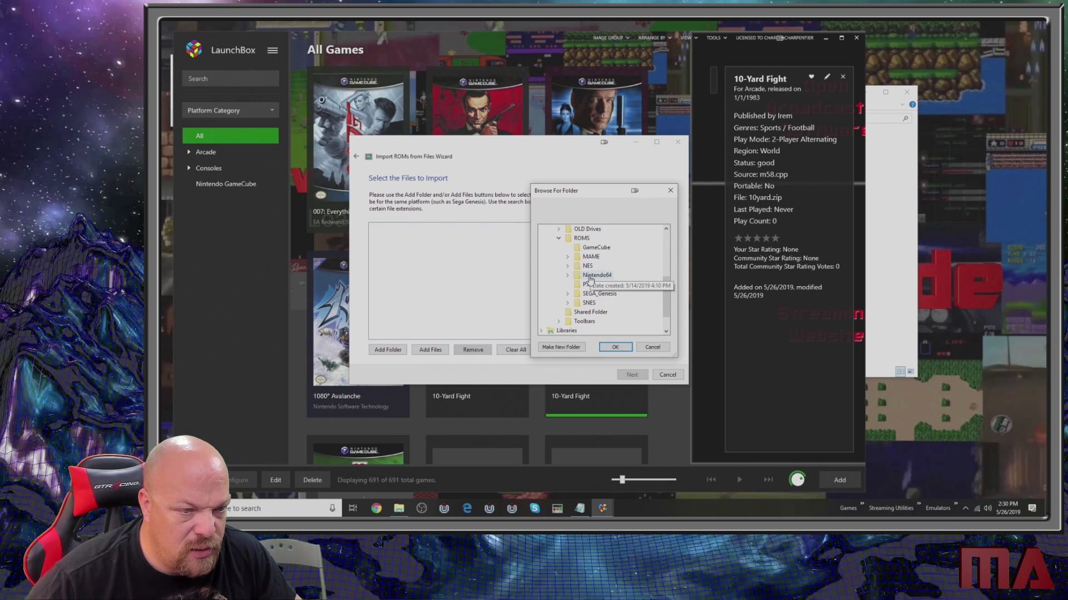
click(614, 347)
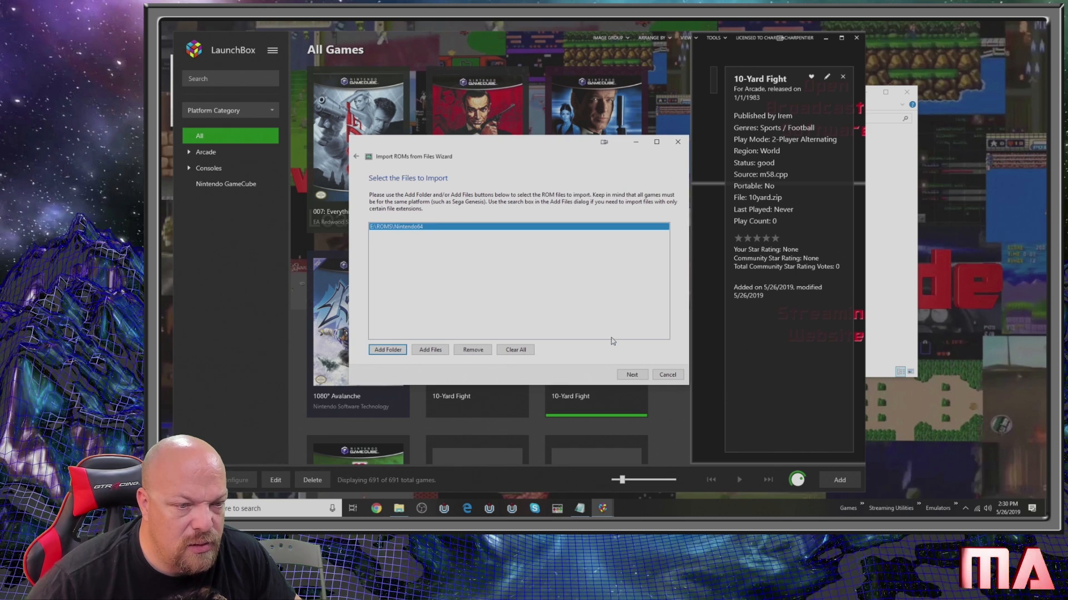
- Assign the Nintendo64 ROMs to the Nintendo 64 platform and the Project64 emulator, using the files in their current location
click(632, 376)
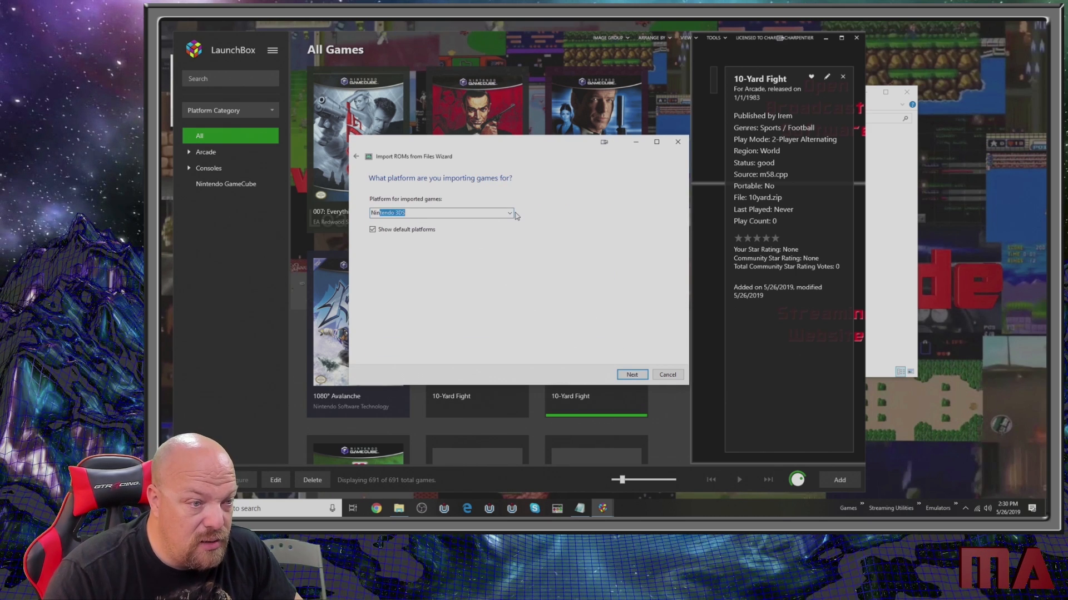
text(Nintendo 64)
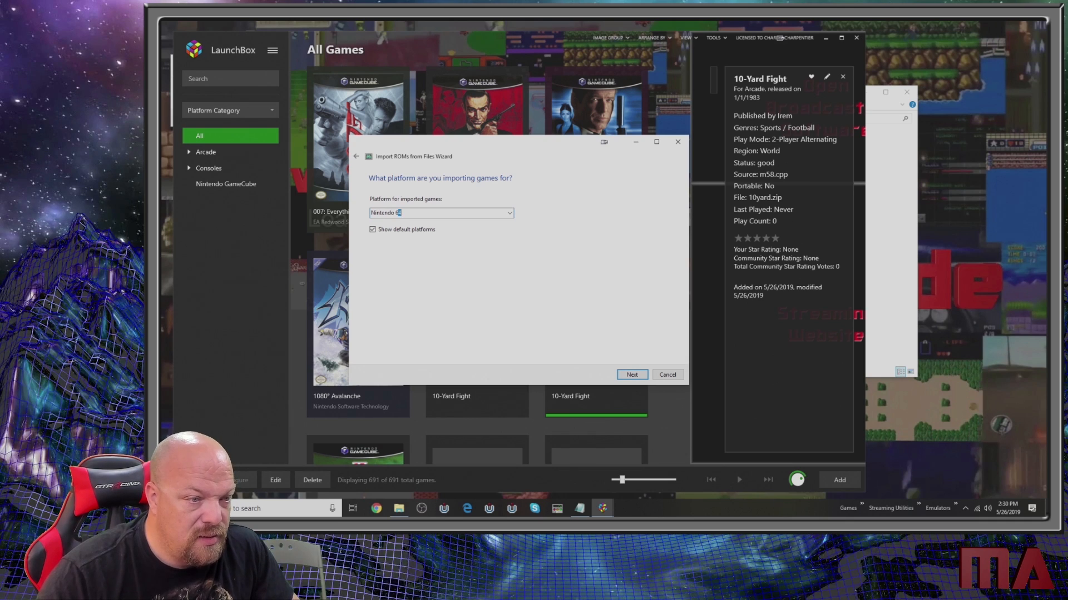
click(632, 375)
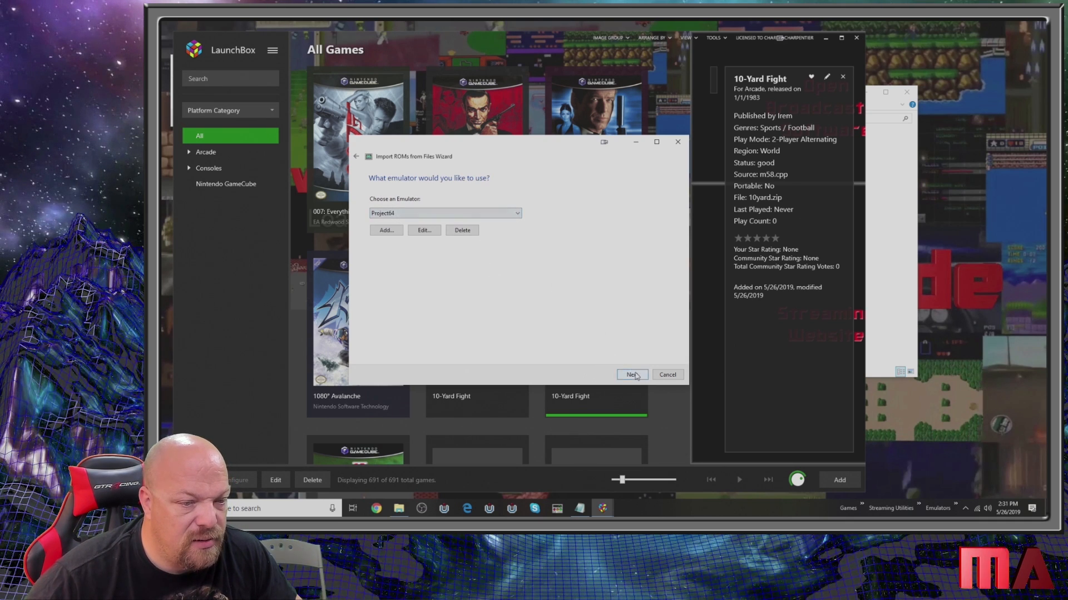
key(Return)
key(Return)
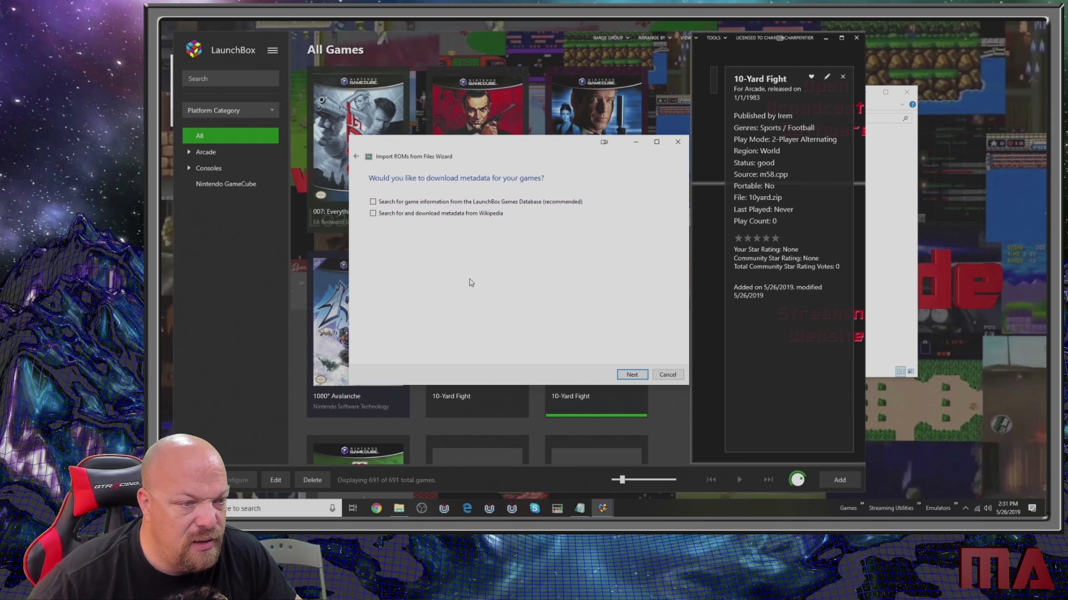
- Skip all metadata and media downloads, keep the default custom options, and finish importing the Nintendo 64 games
click(633, 375)
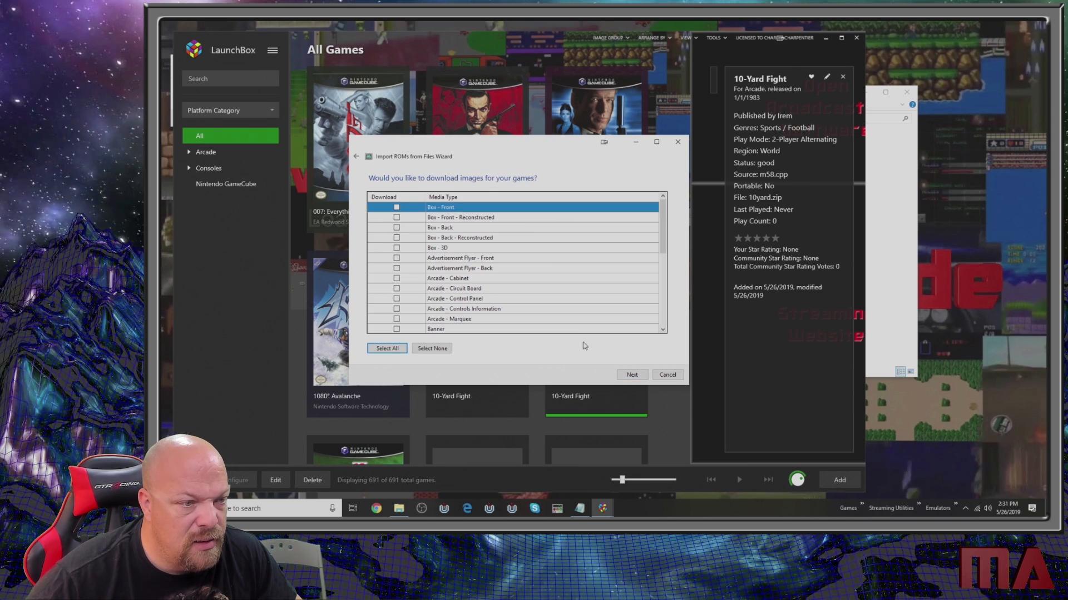
click(639, 378)
click(632, 377)
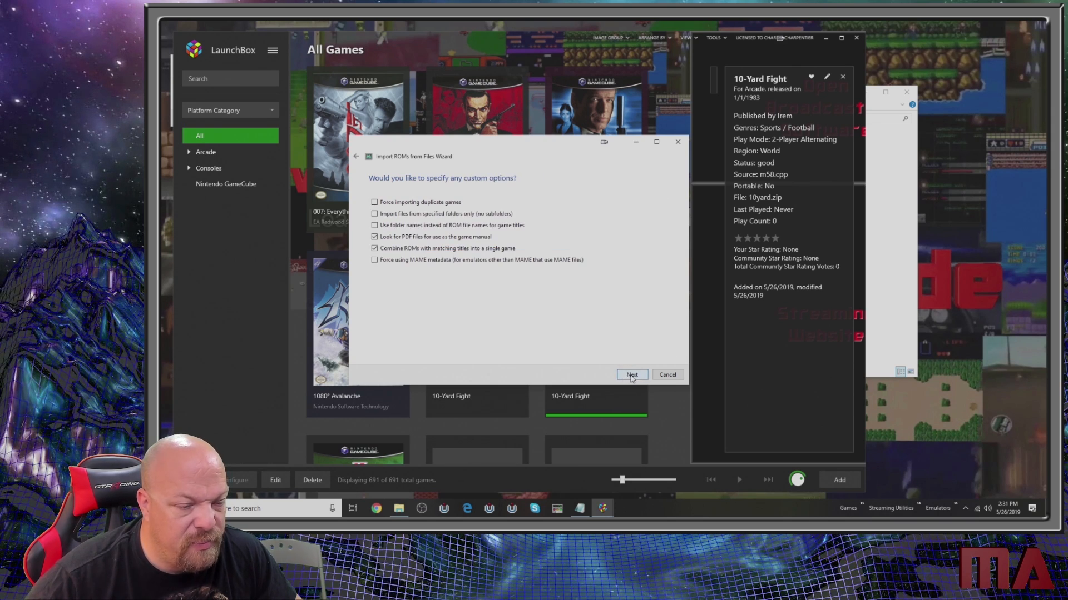
click(632, 376)
click(623, 375)
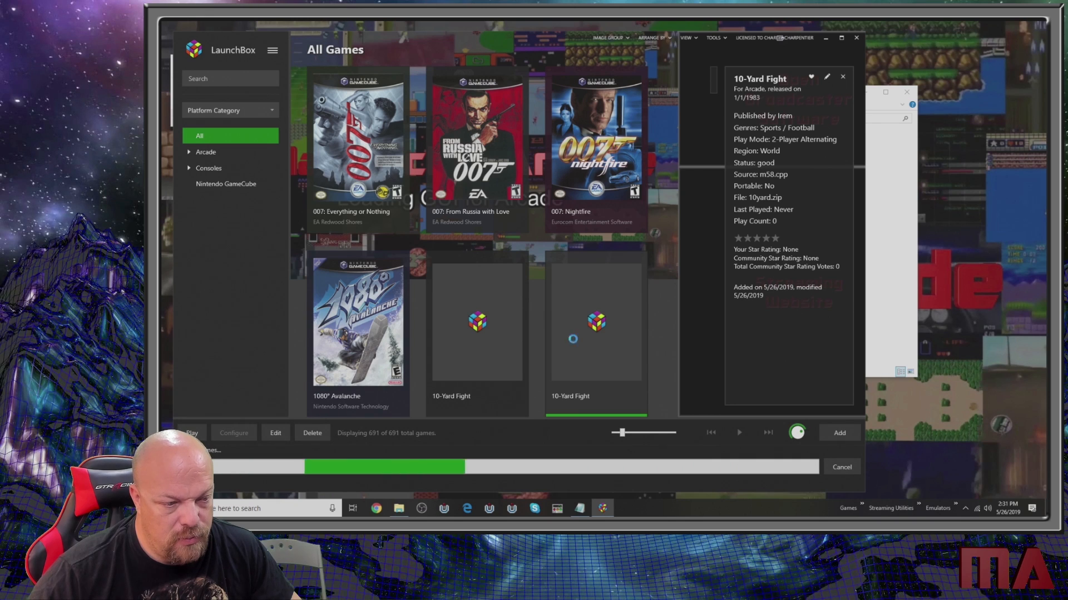
click(562, 286)
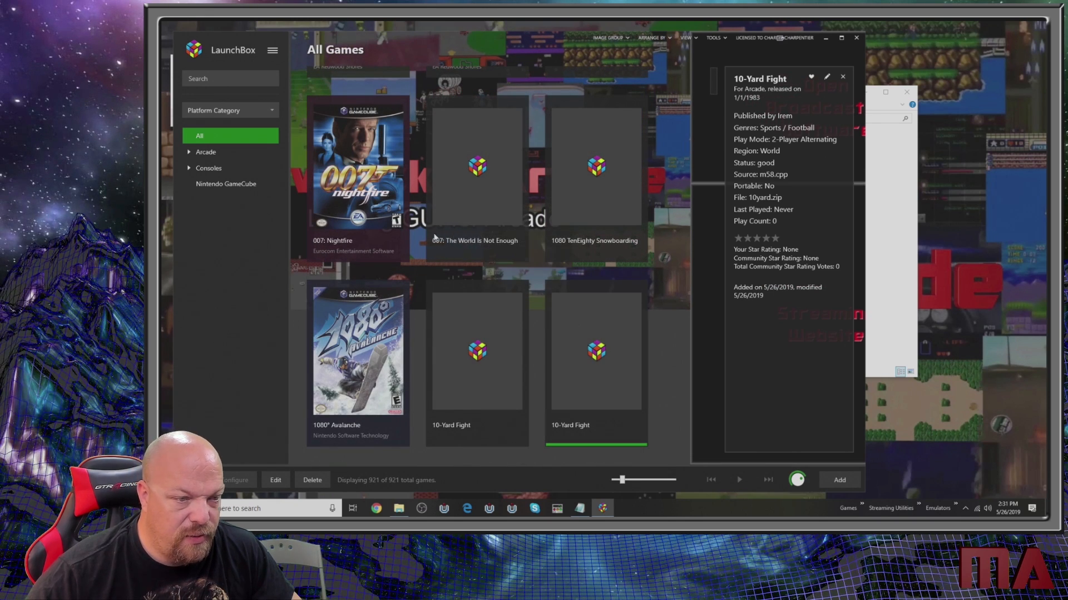
- Start another ROM files import and add the folder E:\ROMS\PS2 as its source
click(273, 50)
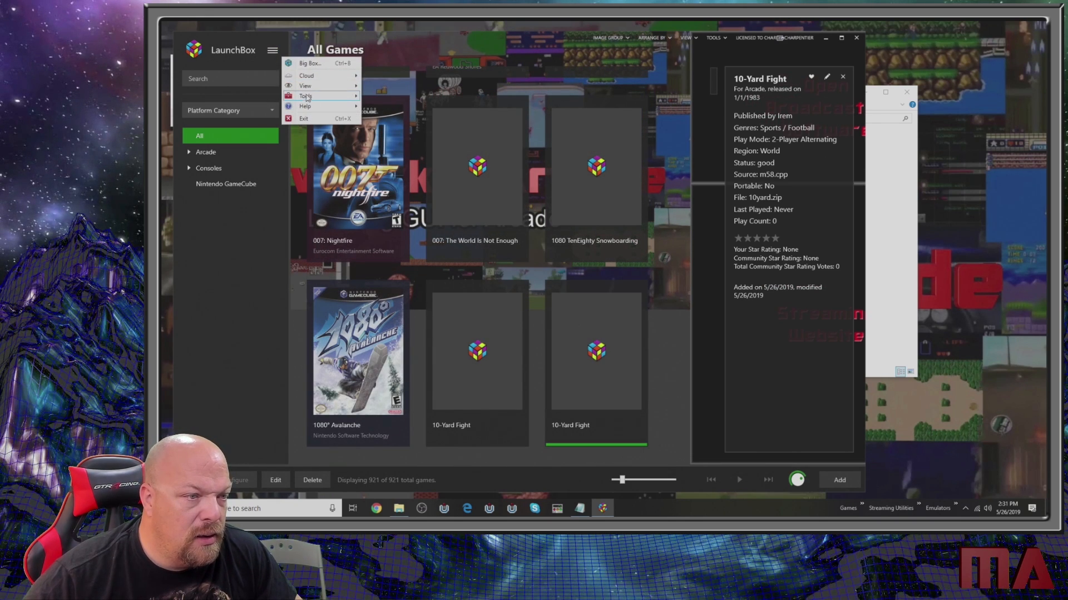
mouse_move(314, 101)
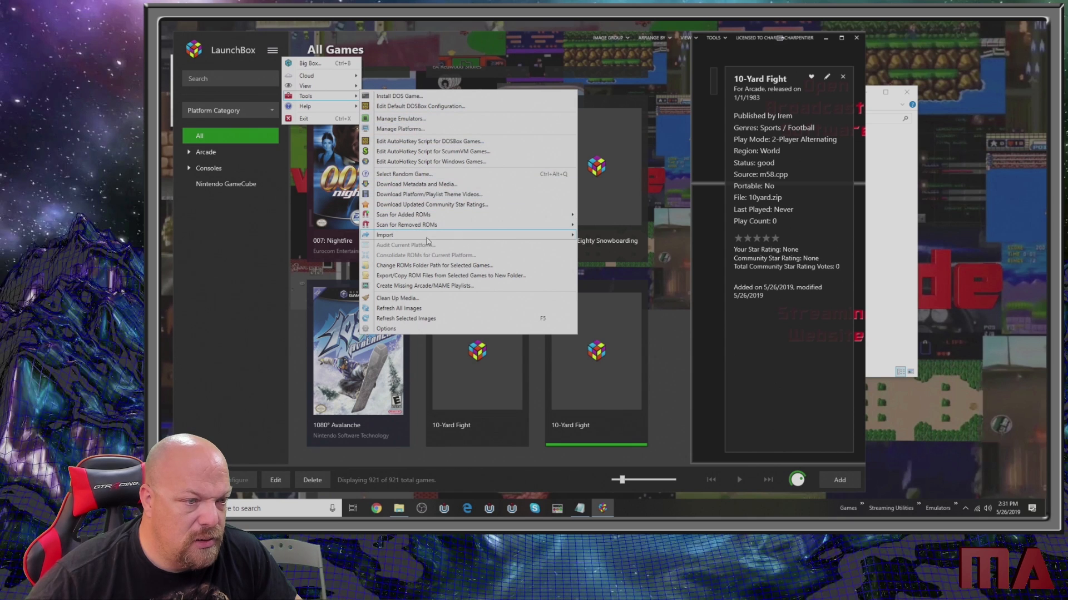
mouse_move(428, 236)
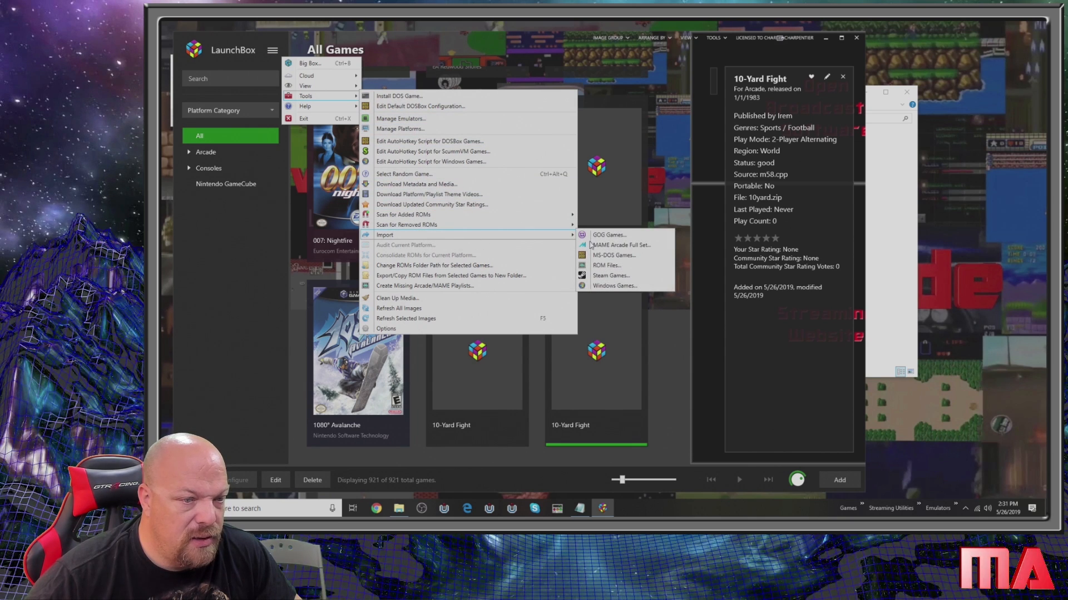
click(611, 265)
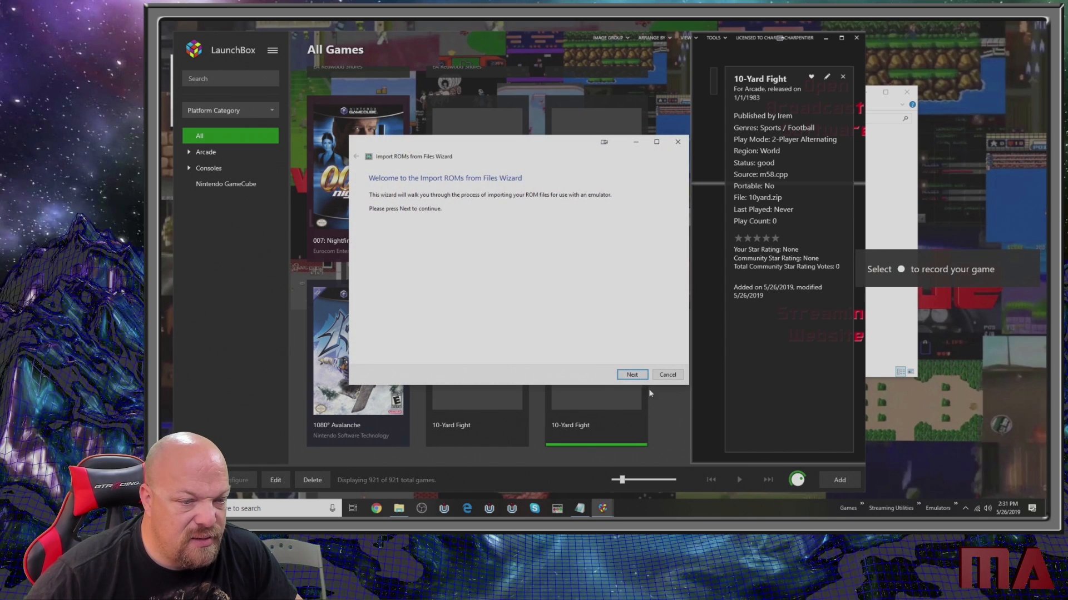
click(632, 374)
click(392, 349)
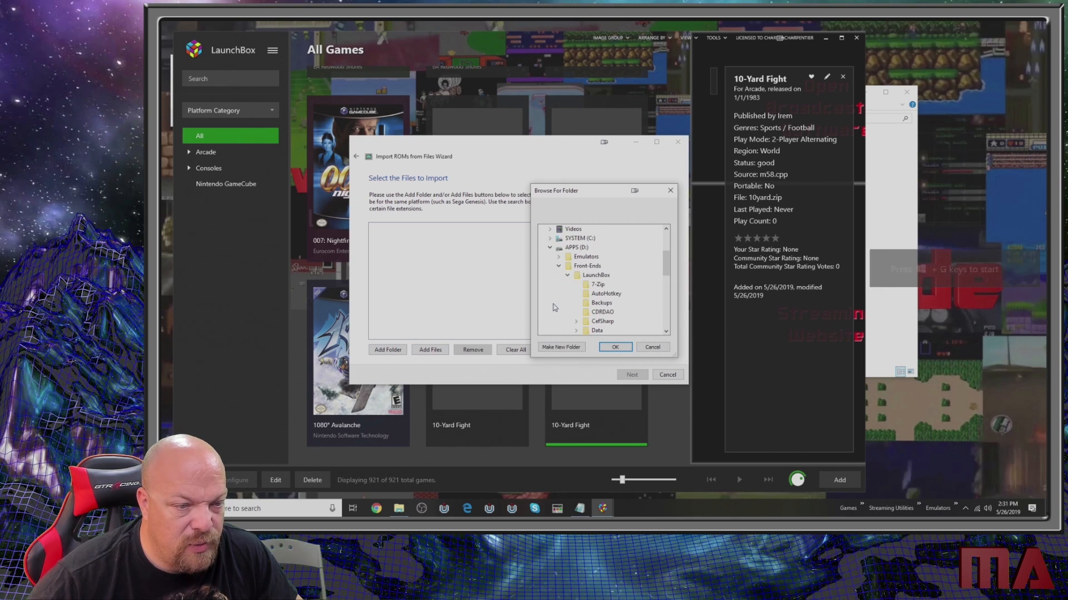
click(549, 248)
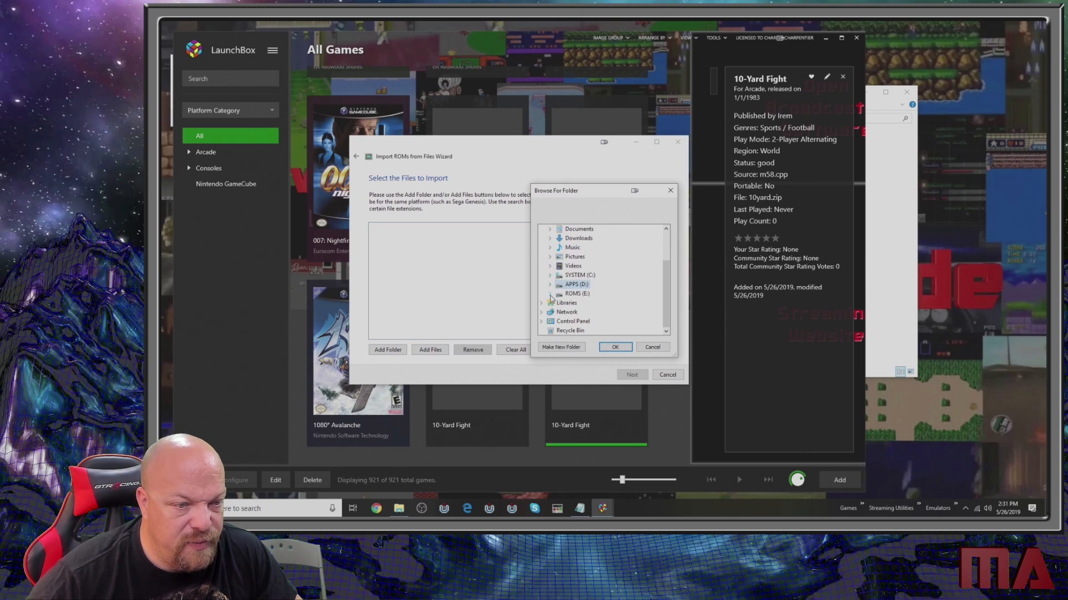
double_click(582, 313)
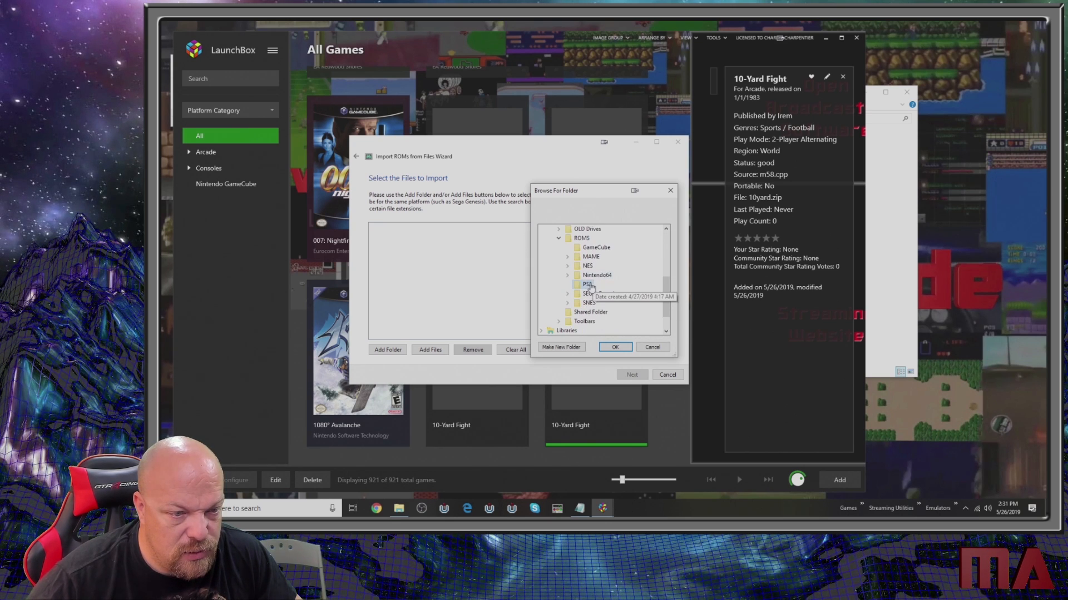
click(587, 285)
click(615, 347)
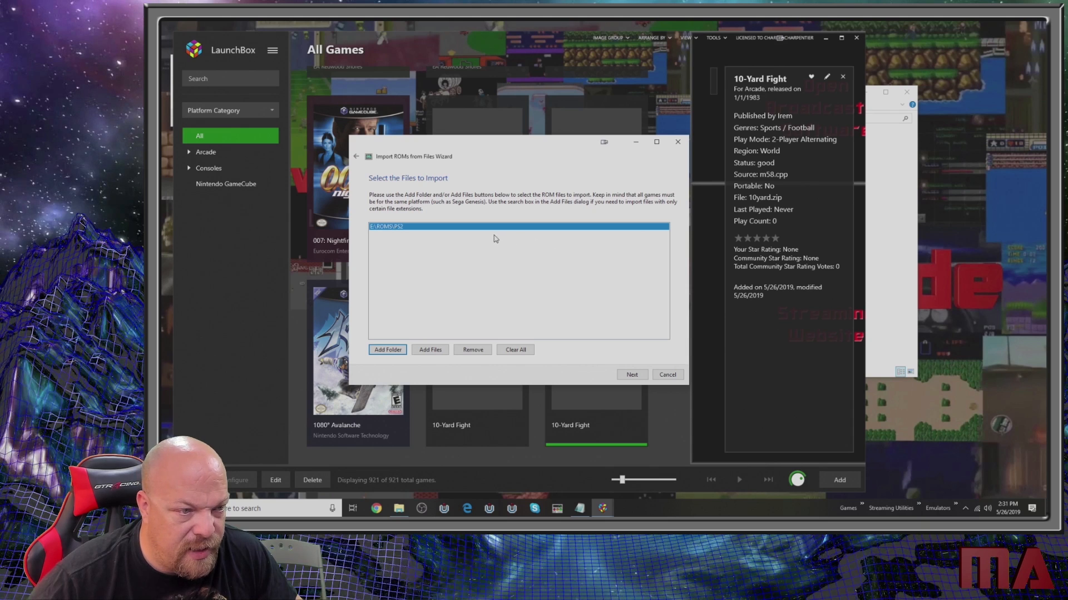
- Assign the PS2 ROMs to the Sony Playstation 2 platform and the PCSX2 emulator, using the files in their current location
click(631, 375)
click(509, 215)
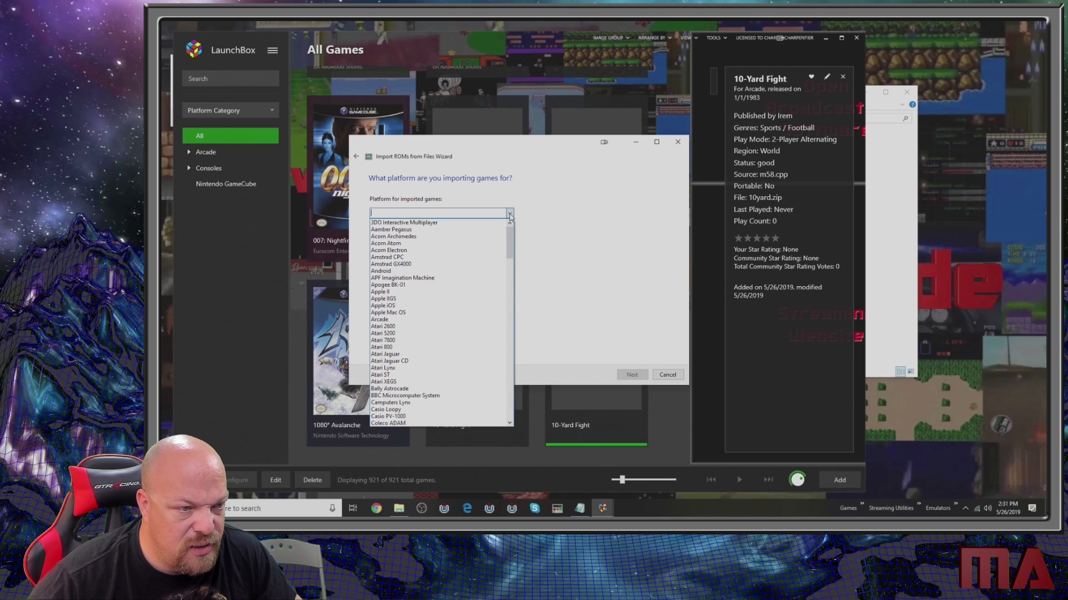
text(so)
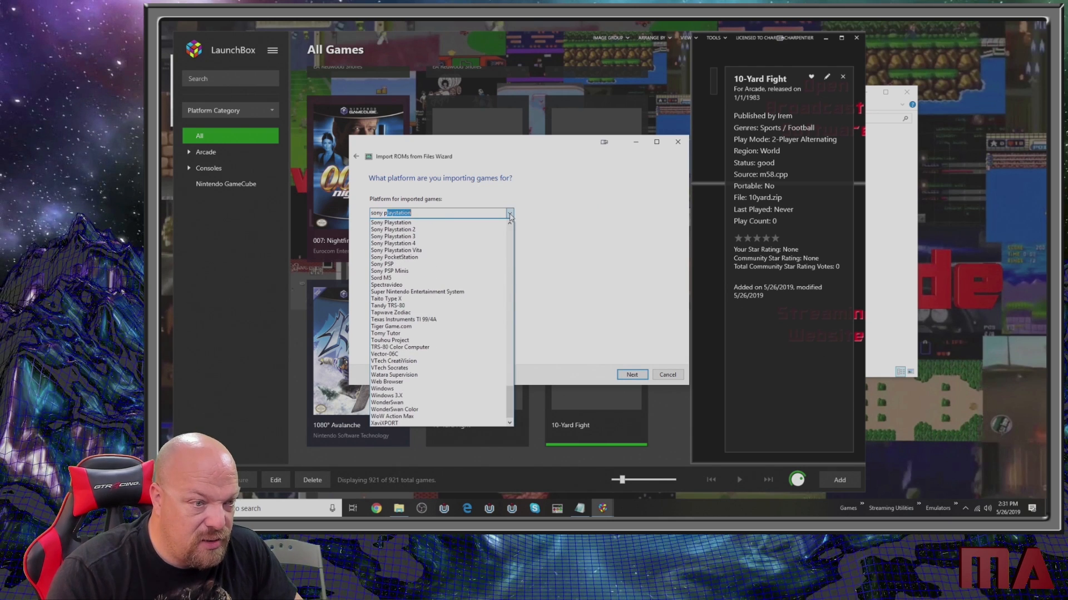
text(ny p)
click(417, 230)
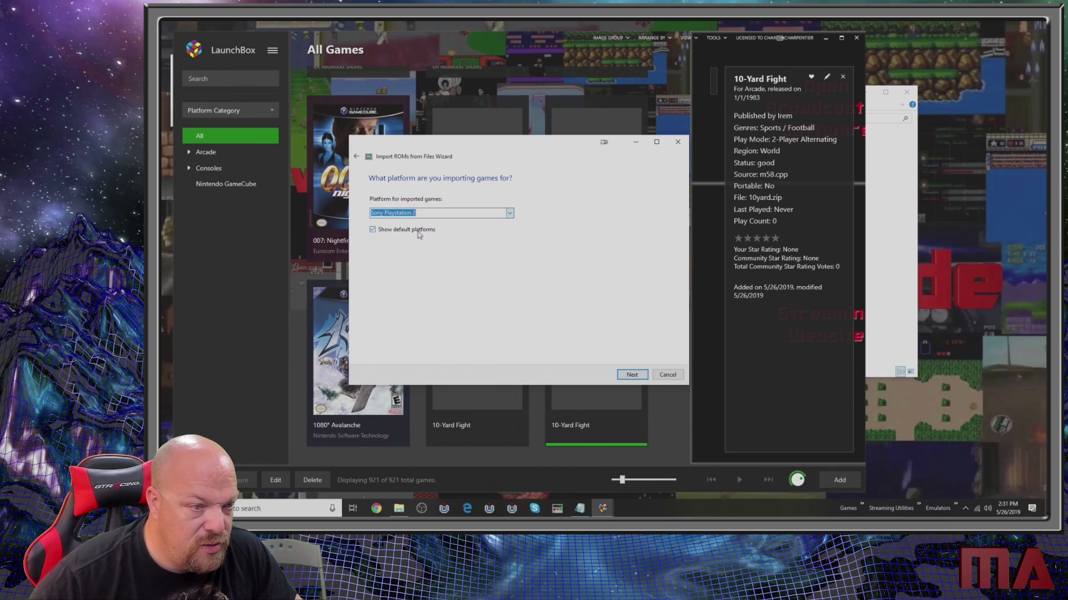
click(631, 375)
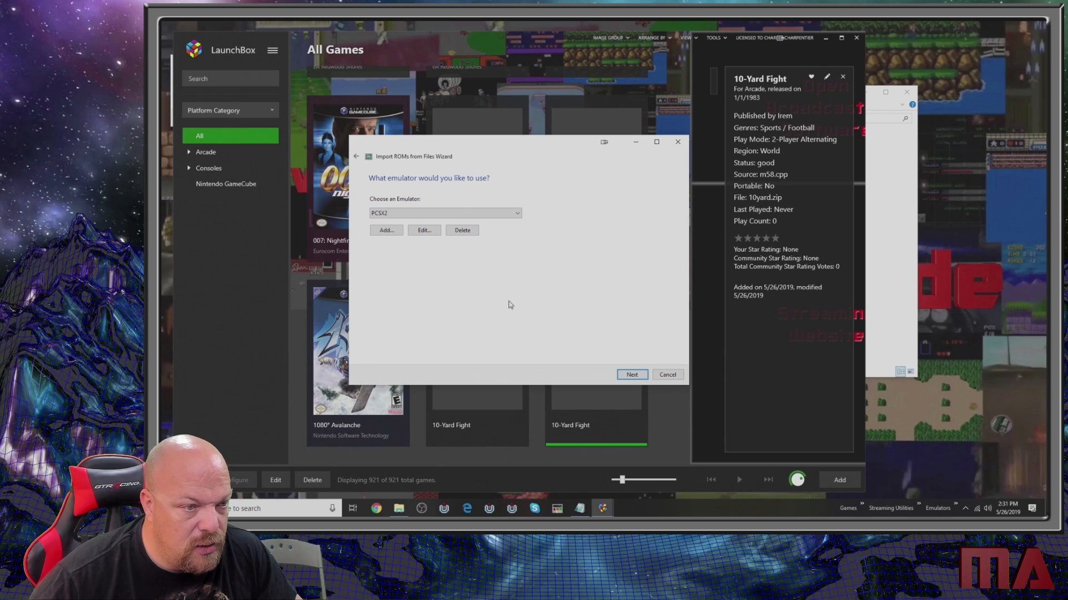
click(632, 375)
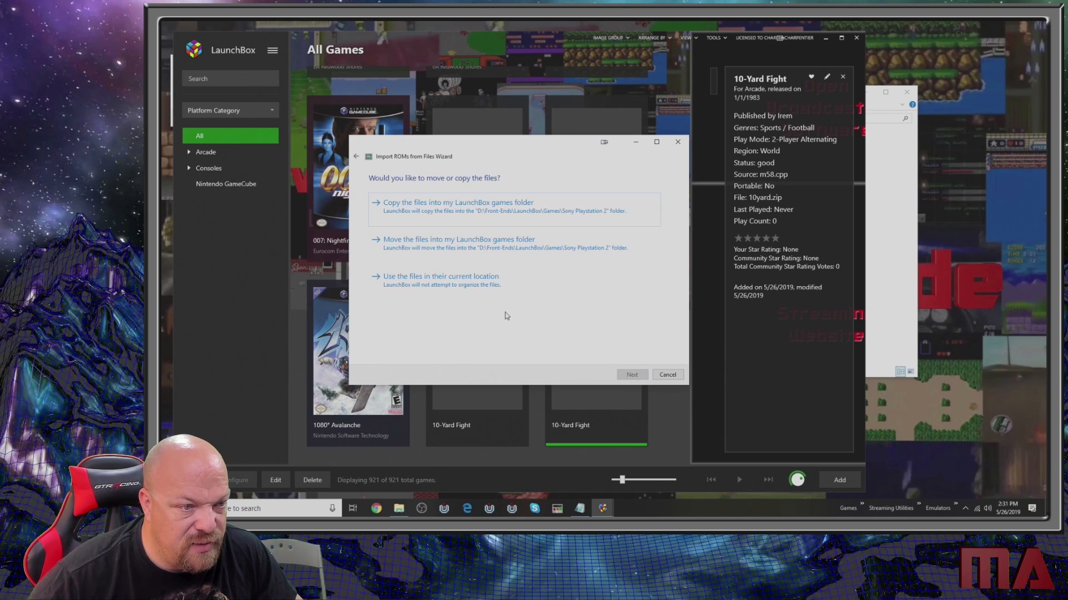
click(498, 282)
- Skip all metadata and image downloads, keep the default custom options, and finish importing the PlayStation 2 games
click(632, 374)
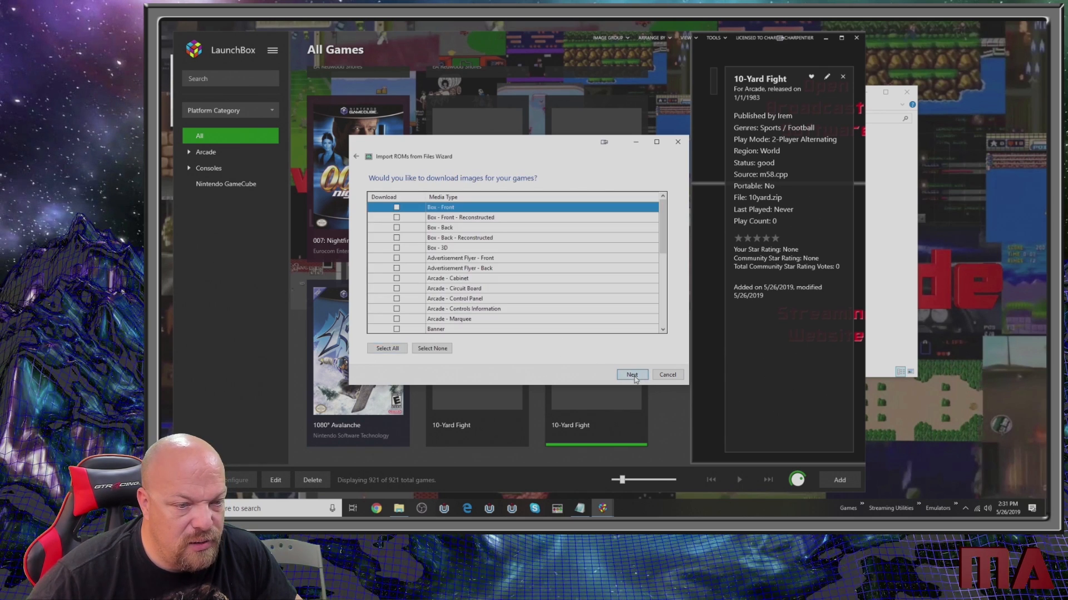
click(632, 375)
click(633, 376)
click(633, 375)
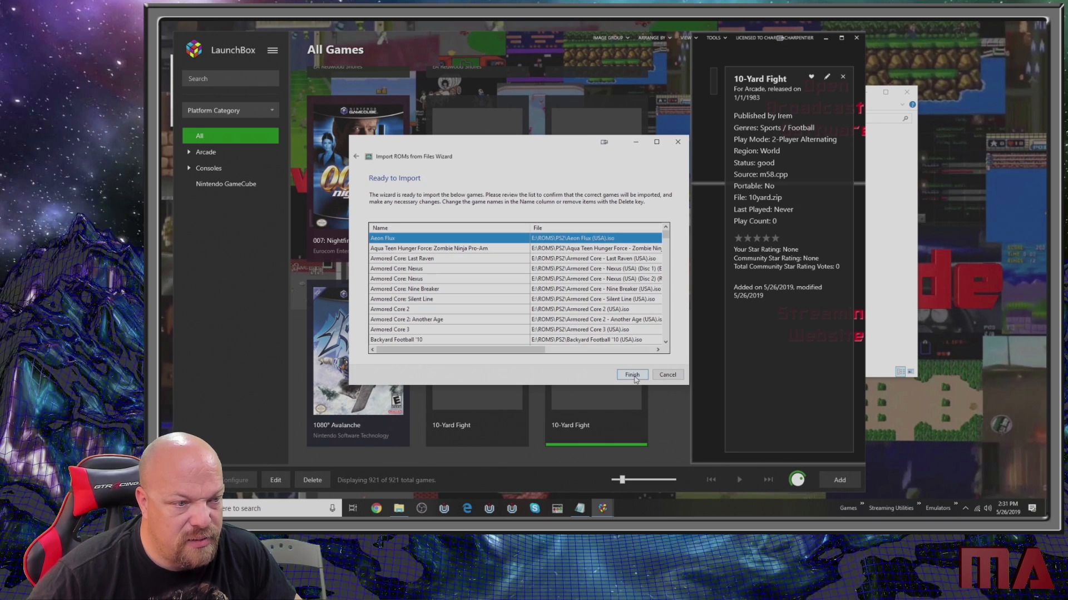
click(632, 374)
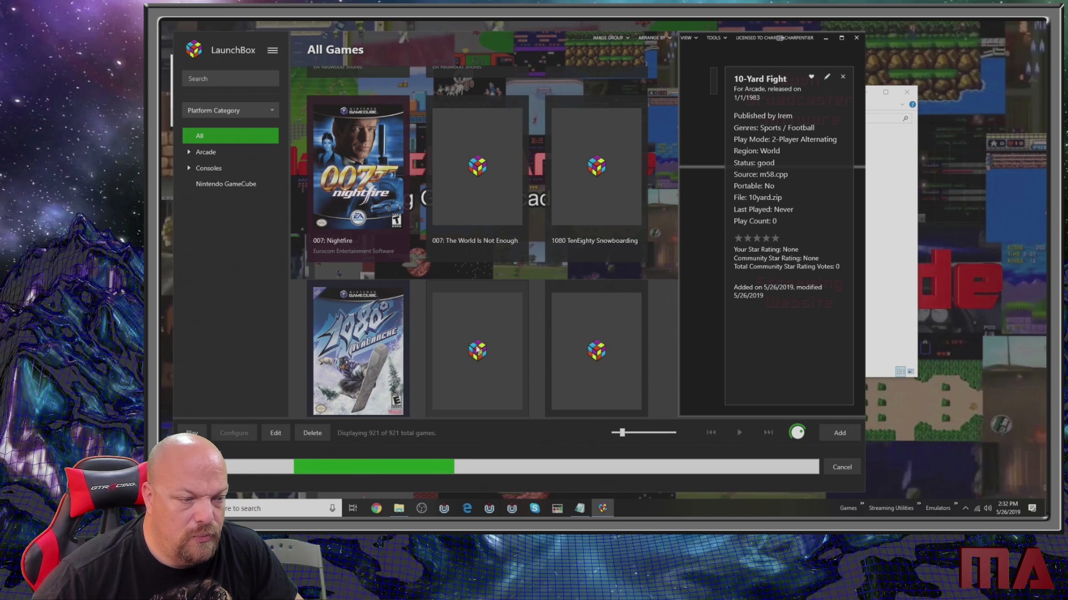
mouse_move(473, 337)
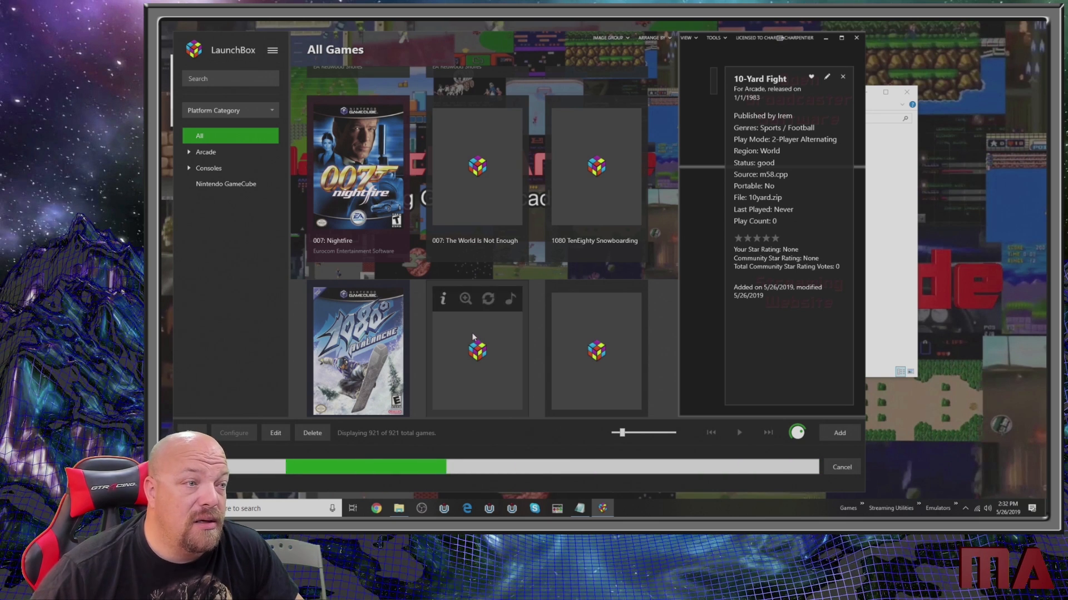
- Dismiss the PlayStation 2 import message, start another ROM files import and add the folder E:\ROMS\SEGA_Genesis as its source
click(563, 285)
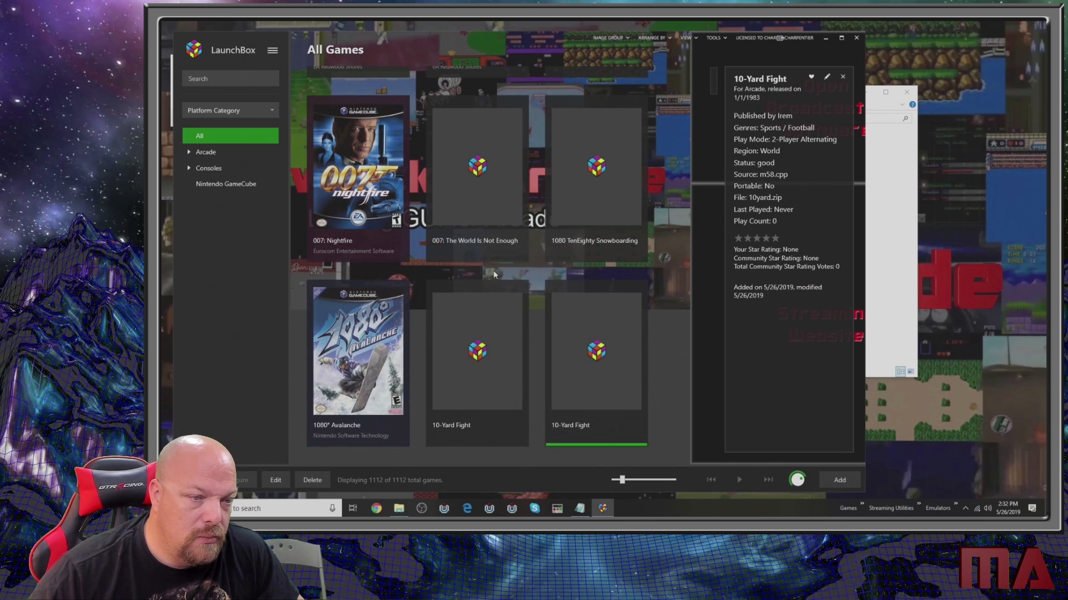
click(274, 55)
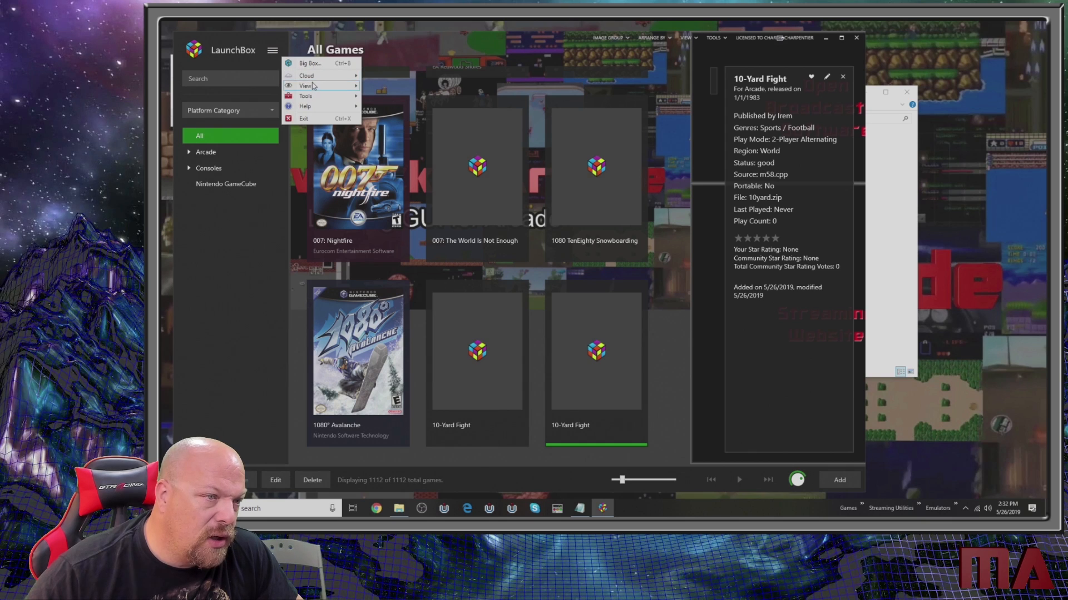
mouse_move(341, 98)
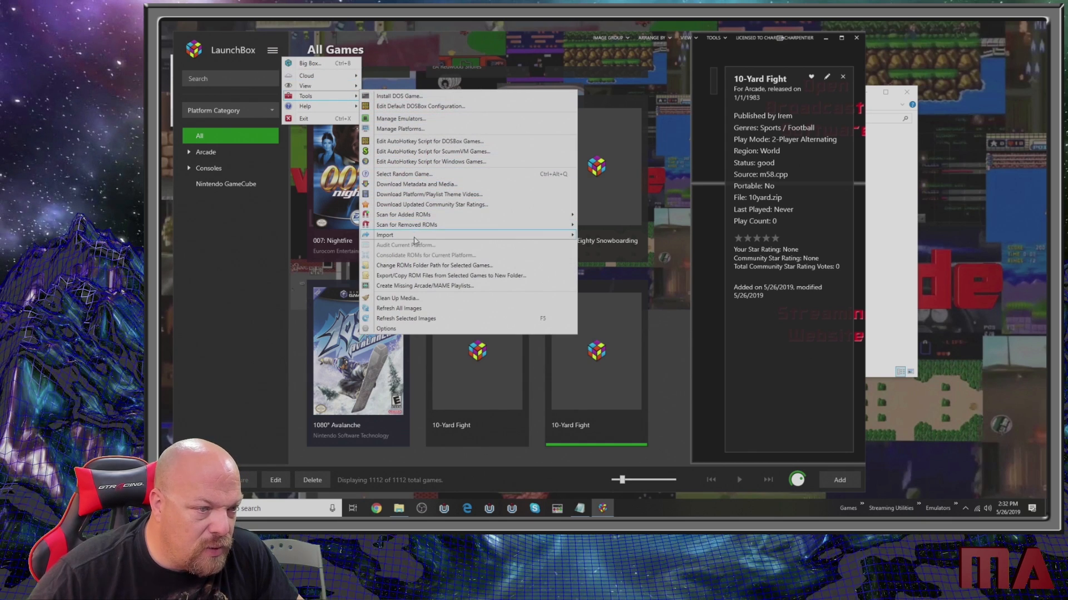
mouse_move(414, 240)
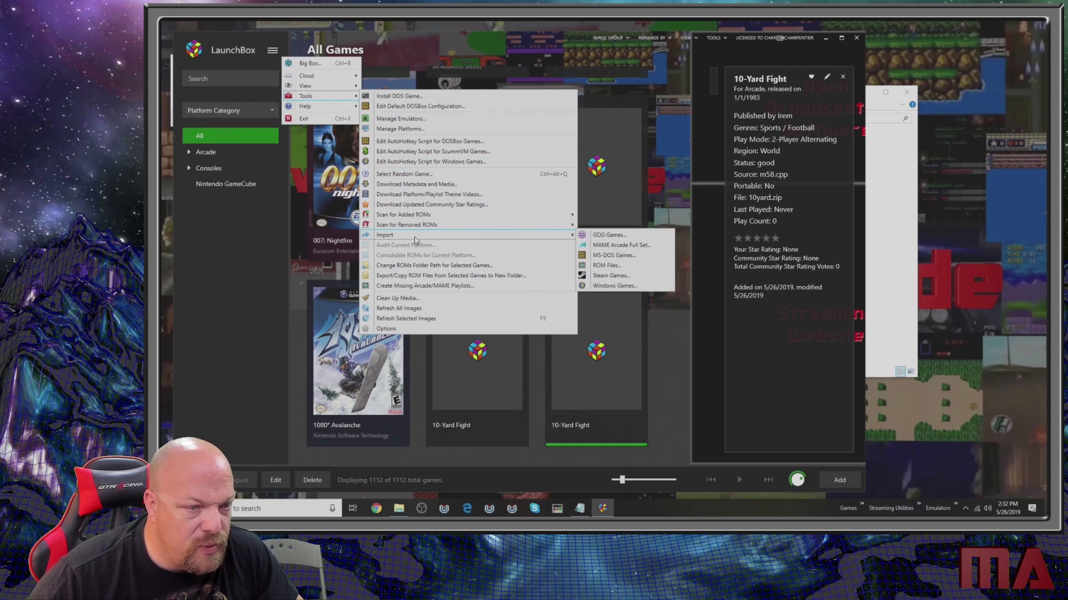
click(606, 266)
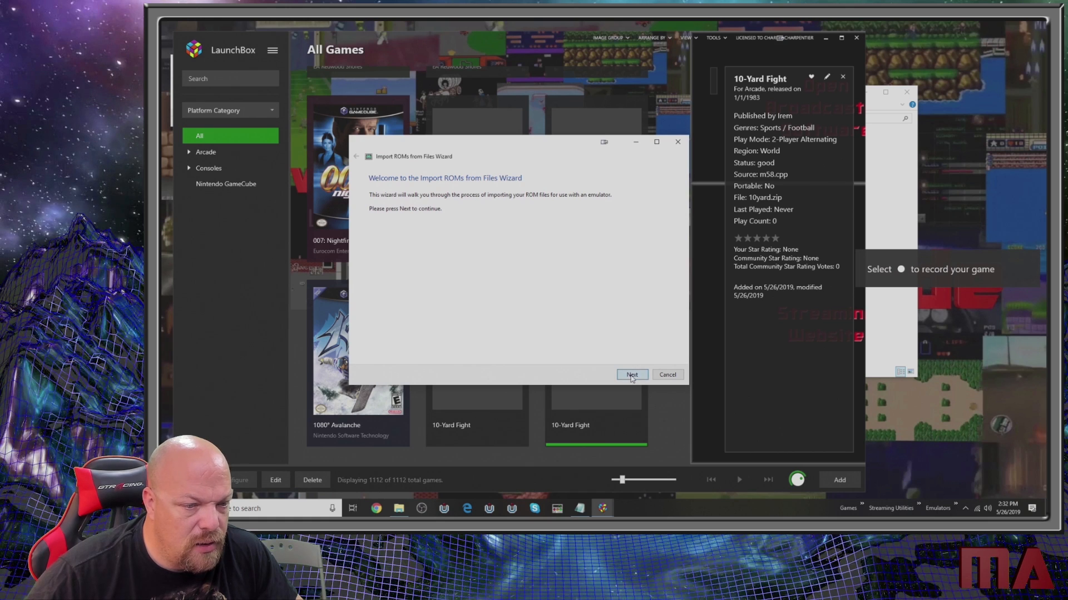
click(631, 375)
click(396, 348)
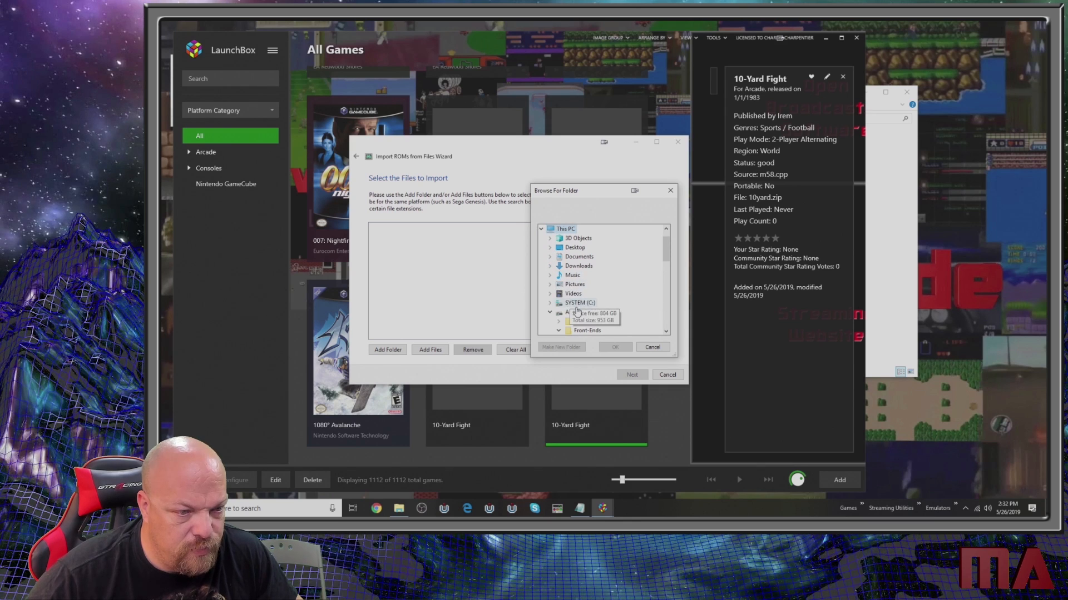
click(551, 230)
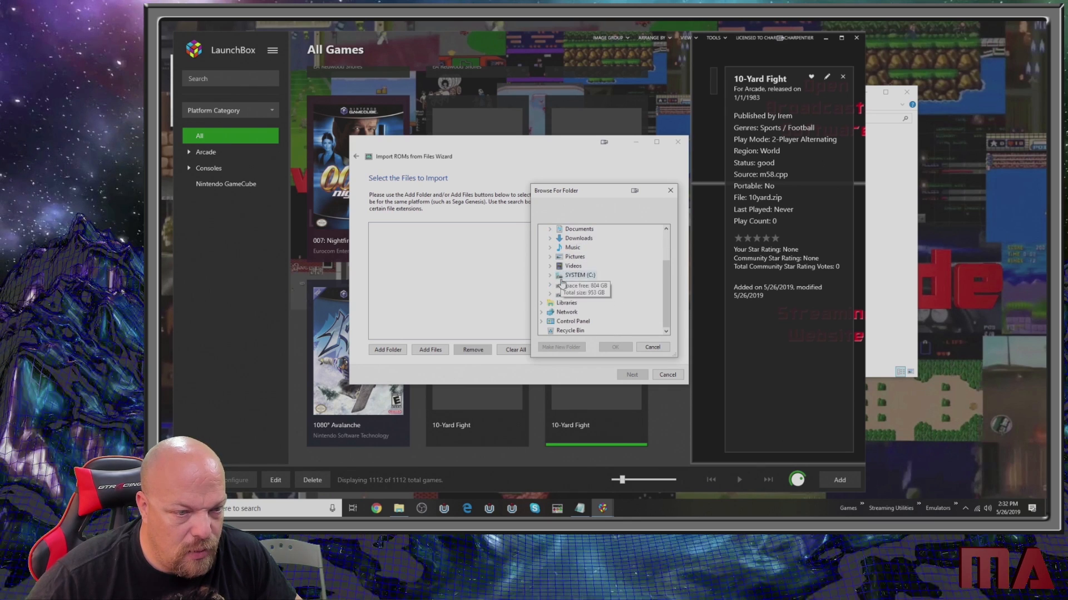
click(571, 295)
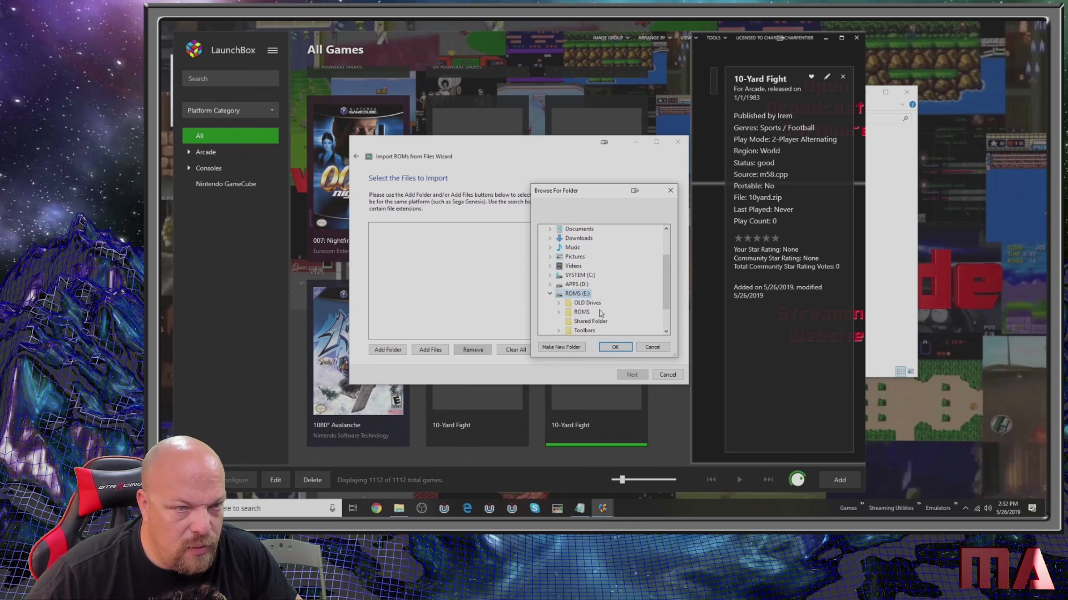
scroll(598, 312, down, 1)
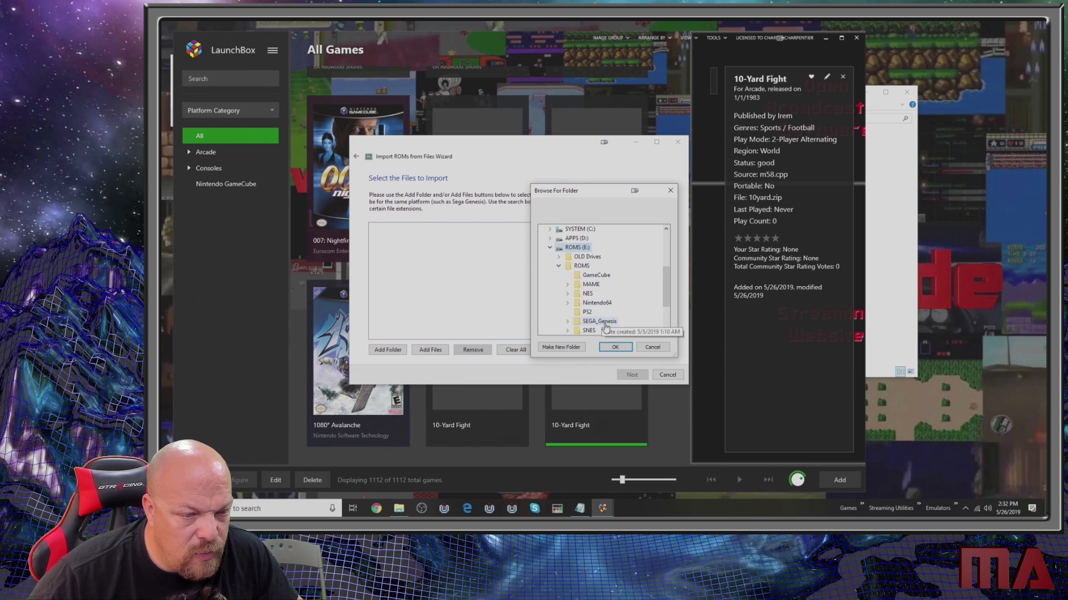
click(603, 322)
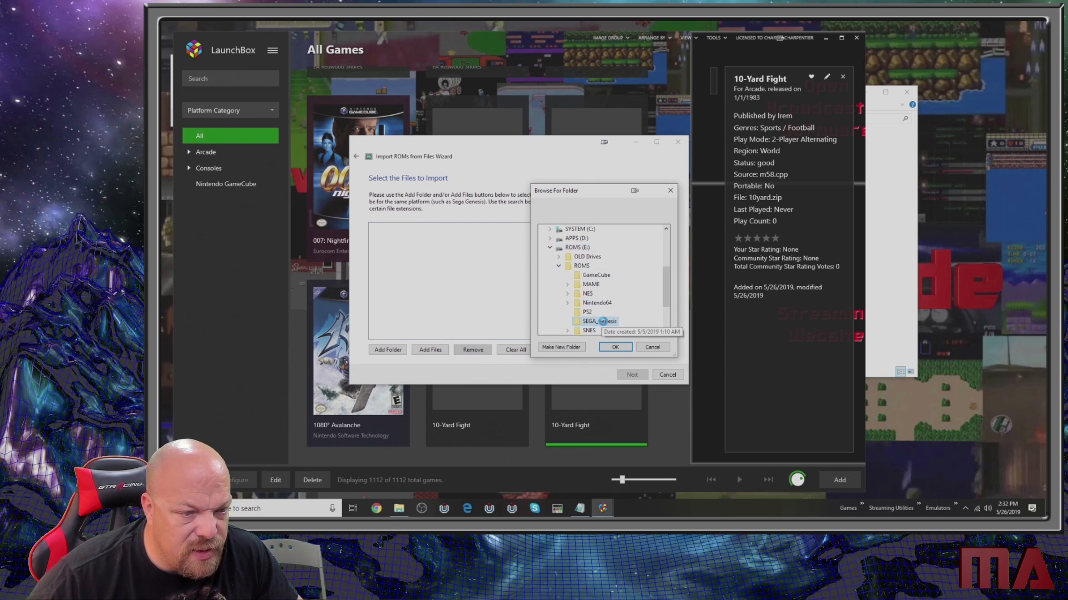
click(615, 347)
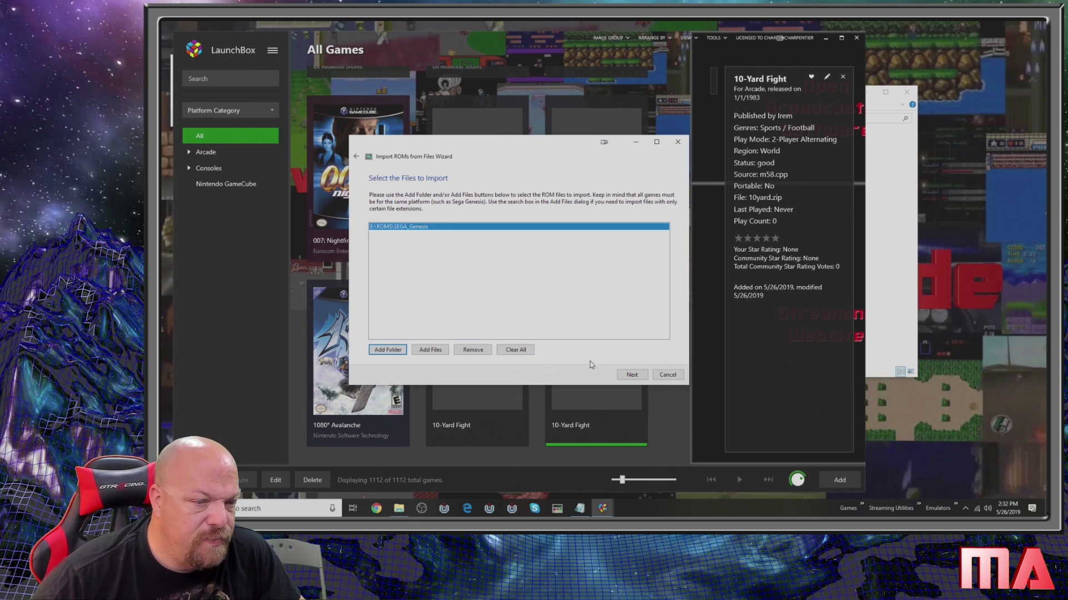
click(631, 374)
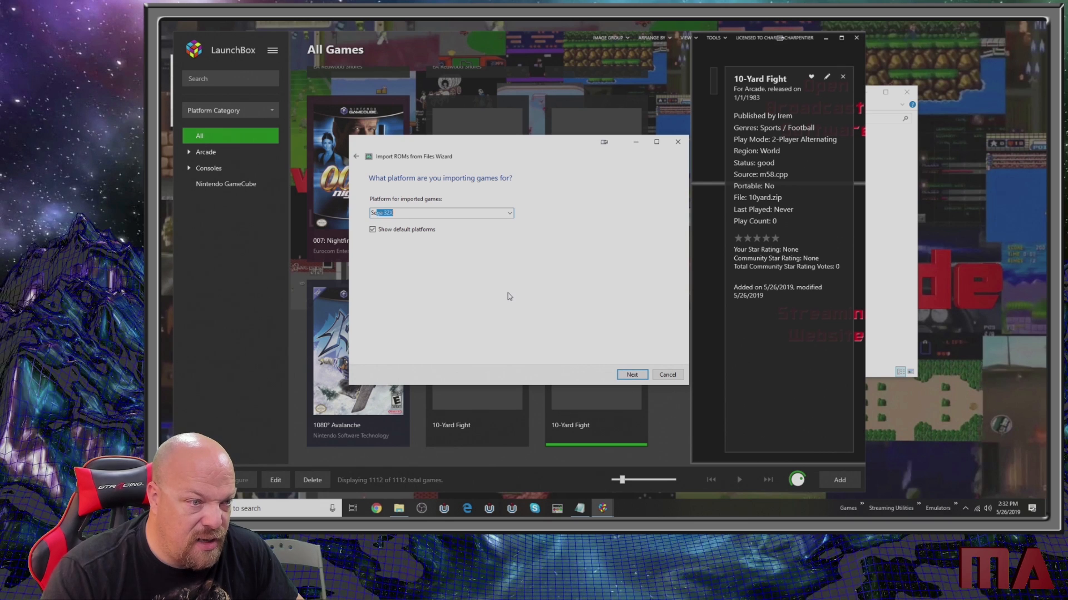
- Assign the Genesis ROMs to the Sega Genesis platform and the Kega Fusion emulator, keeping the preset file location option
text(Sega Genesis)
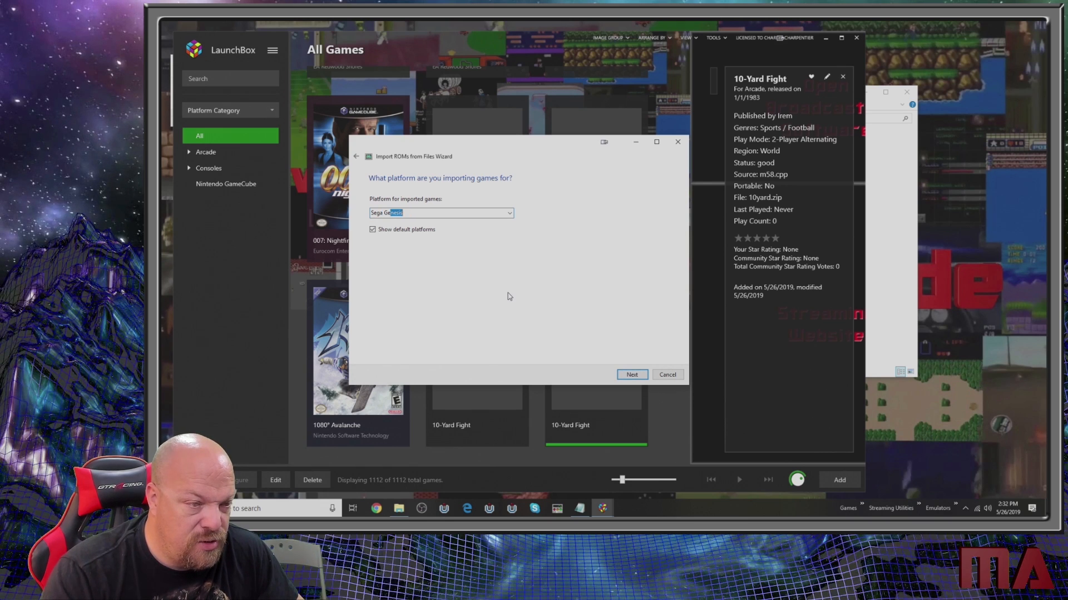
key(Tab)
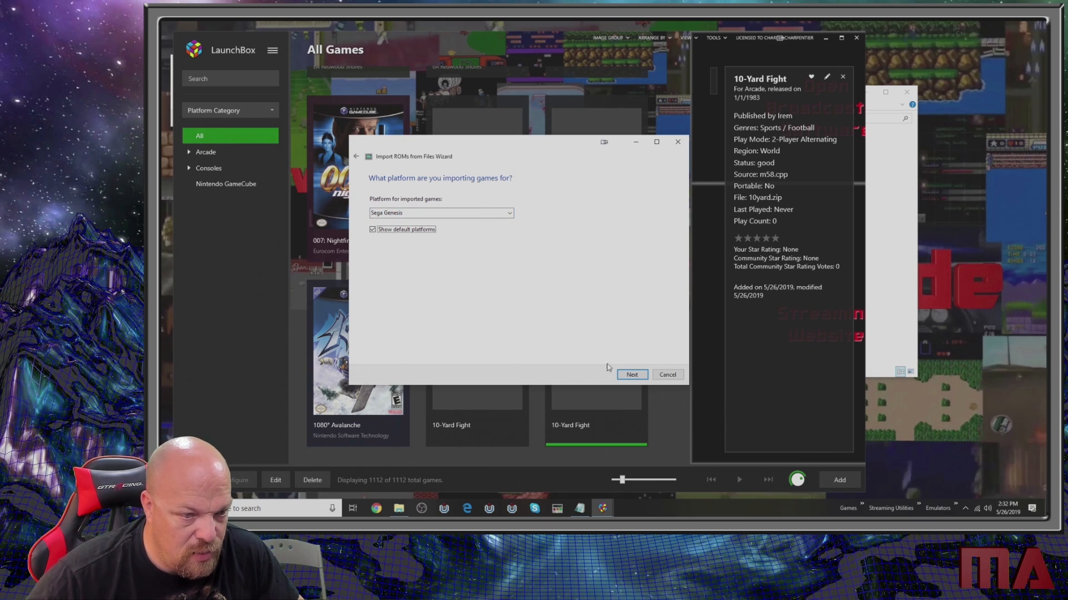
click(627, 377)
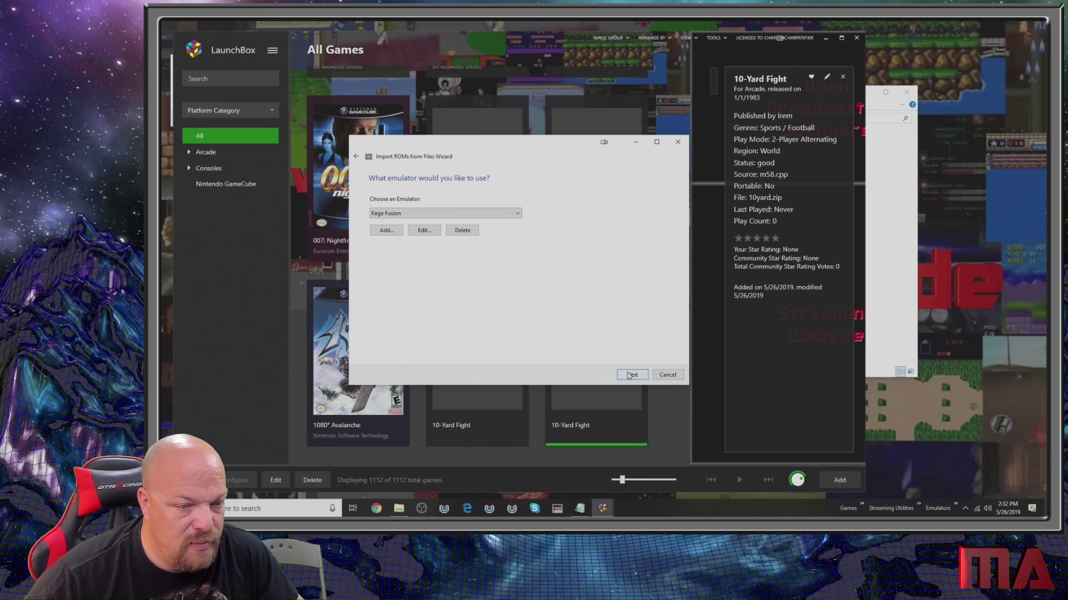
click(630, 376)
click(631, 375)
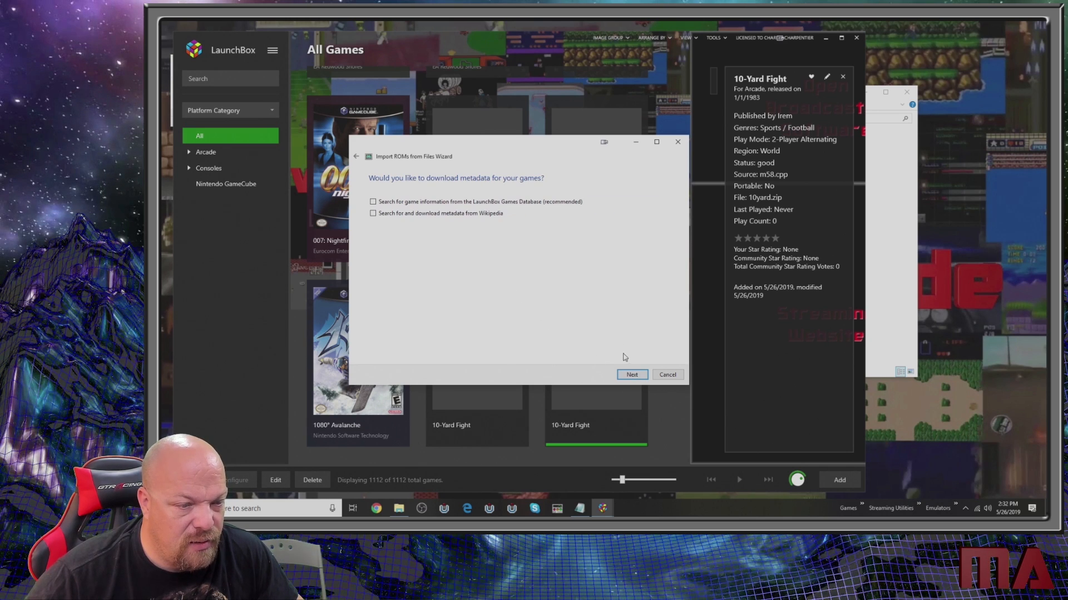
- Skip the metadata downloads, keep the remaining import options as preset, and finish importing the Sega Genesis games
click(631, 375)
click(631, 375)
click(629, 374)
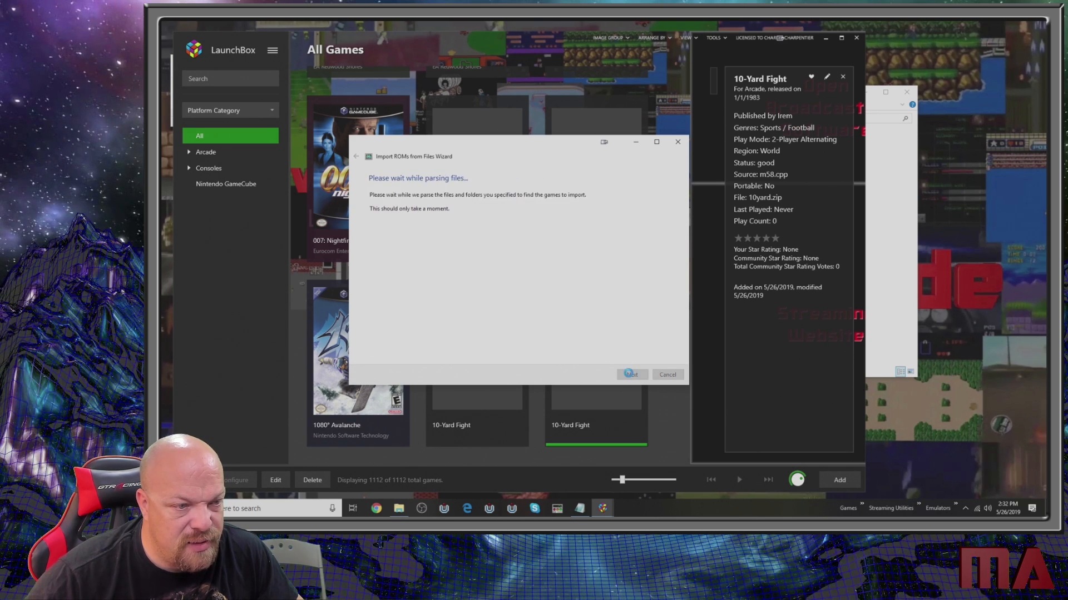
click(631, 375)
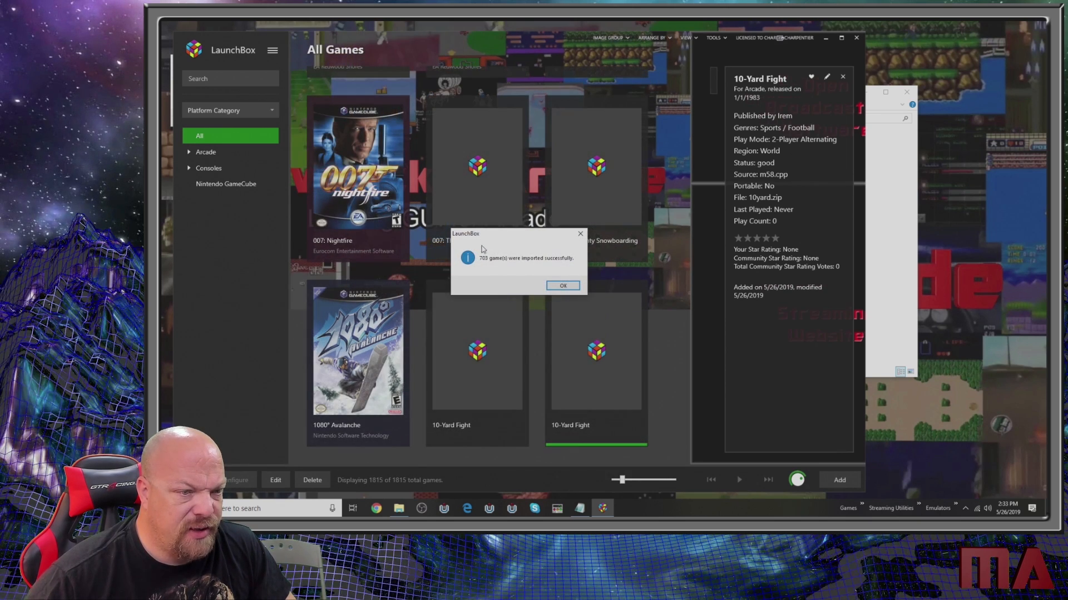
click(562, 285)
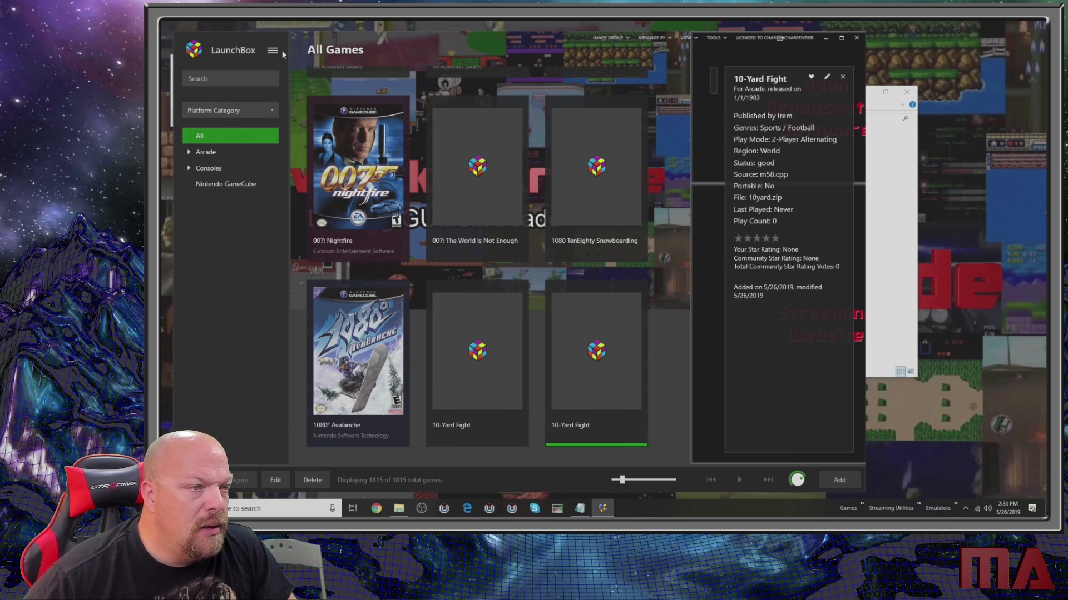
- Start another ROM files import and add the folder E:\ROMS\SNES as its source
click(273, 52)
mouse_move(322, 96)
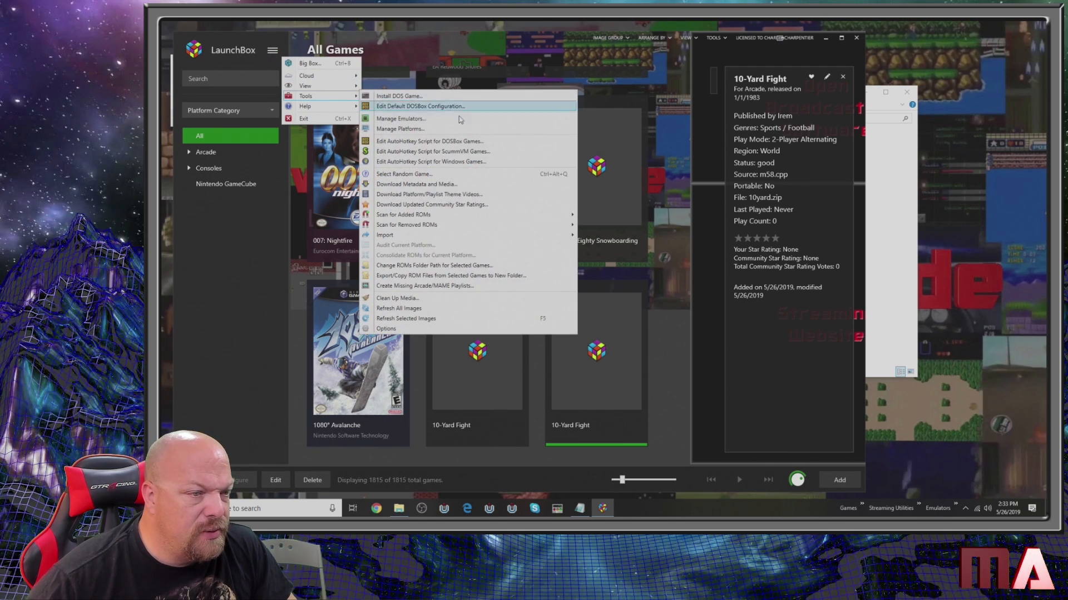
mouse_move(423, 235)
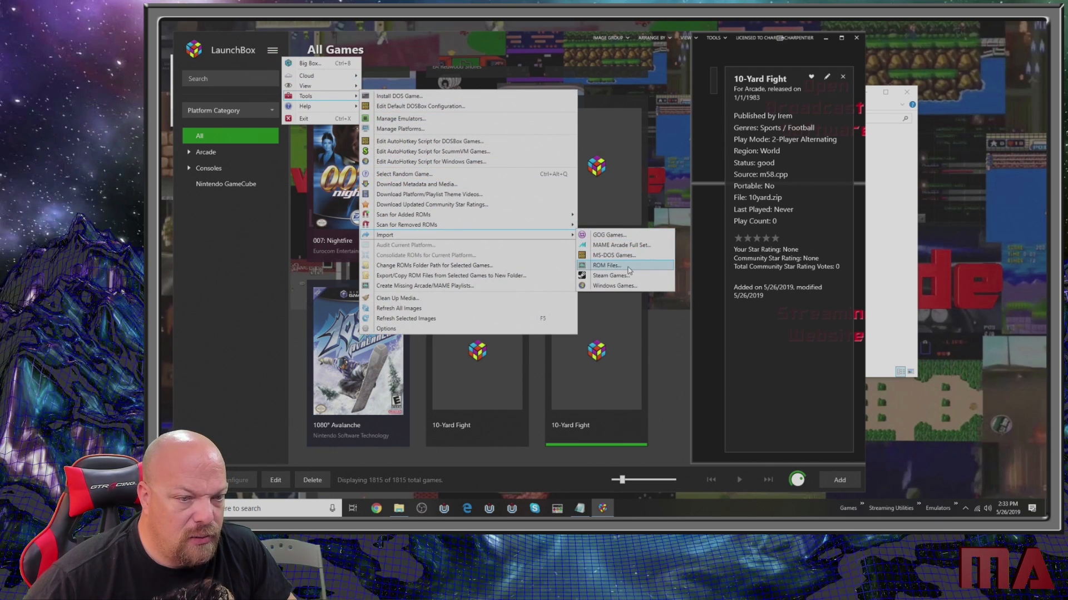
click(606, 248)
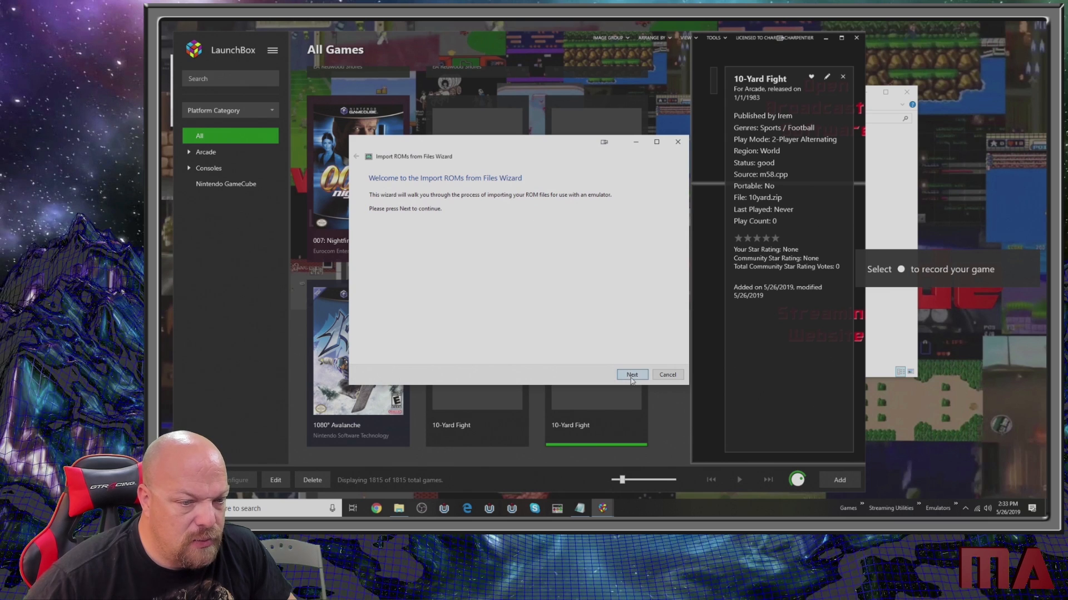
click(632, 376)
click(395, 350)
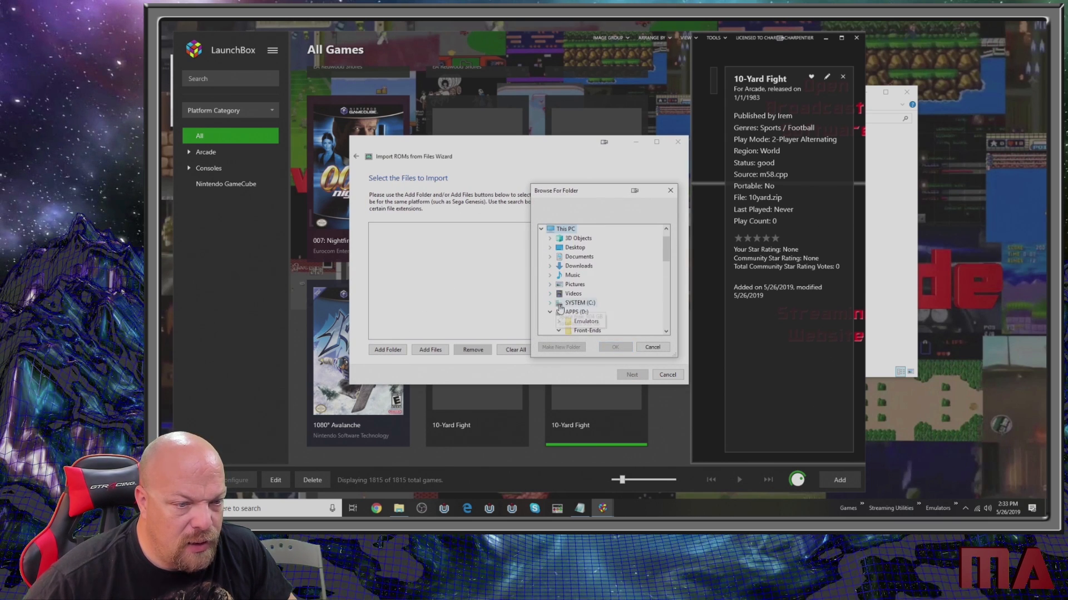
scroll(560, 309, down, 2)
click(550, 258)
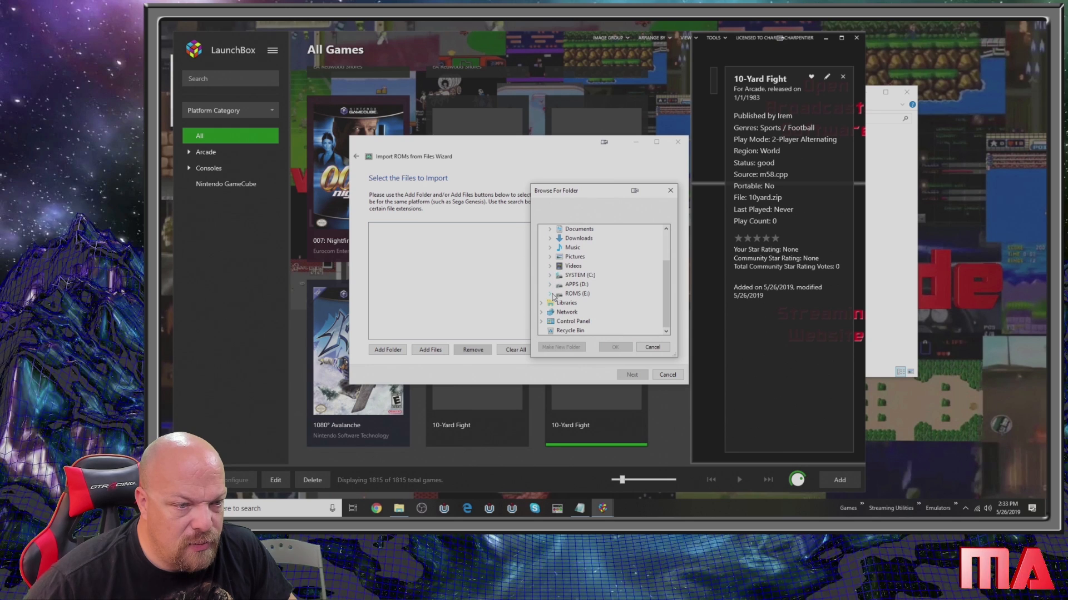
click(550, 293)
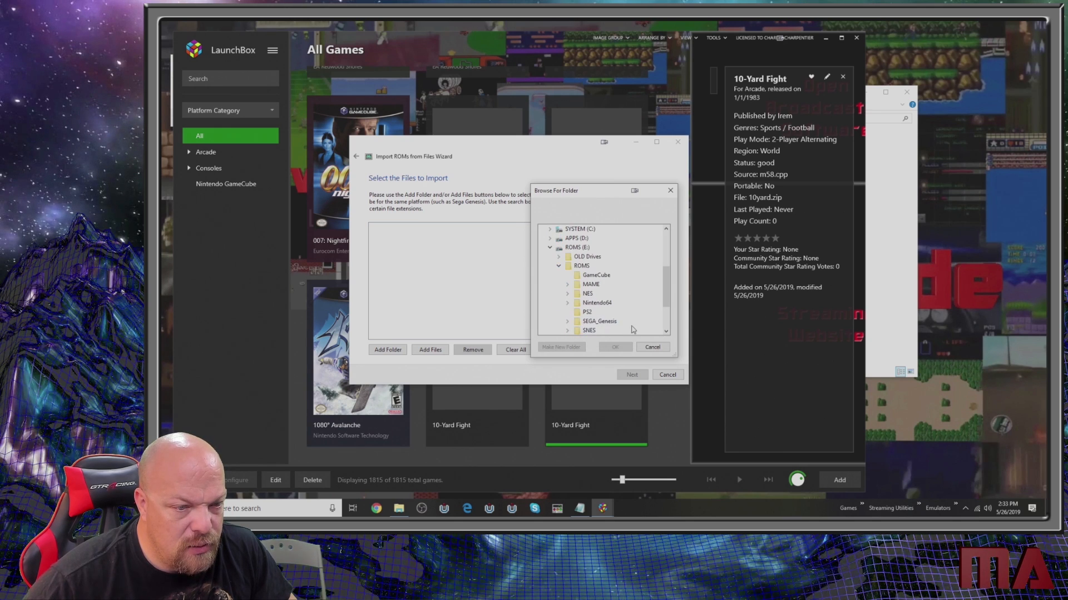
scroll(618, 317, down, 1)
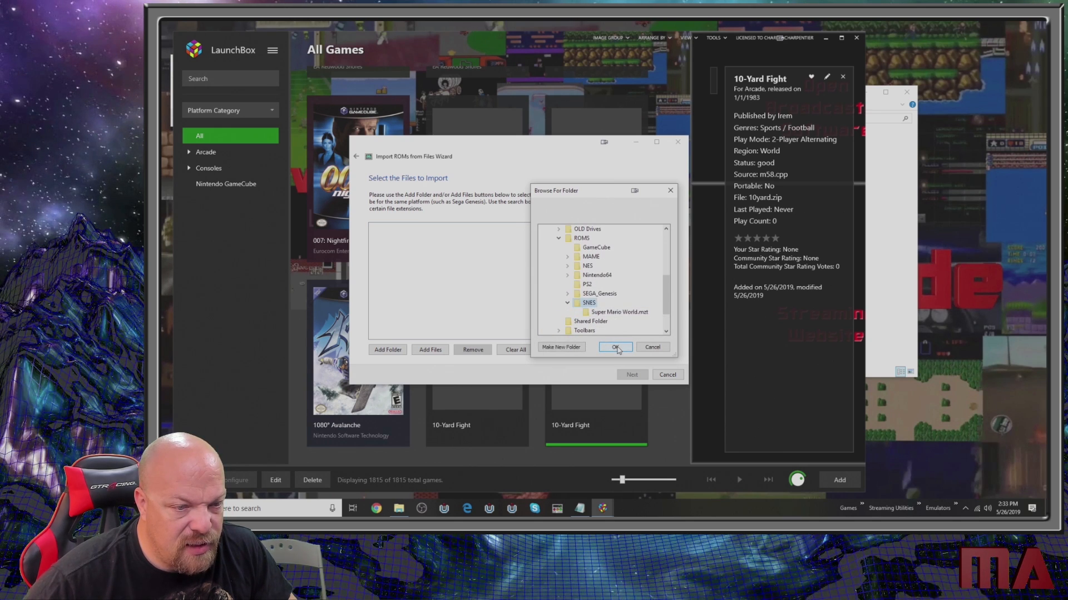
click(616, 347)
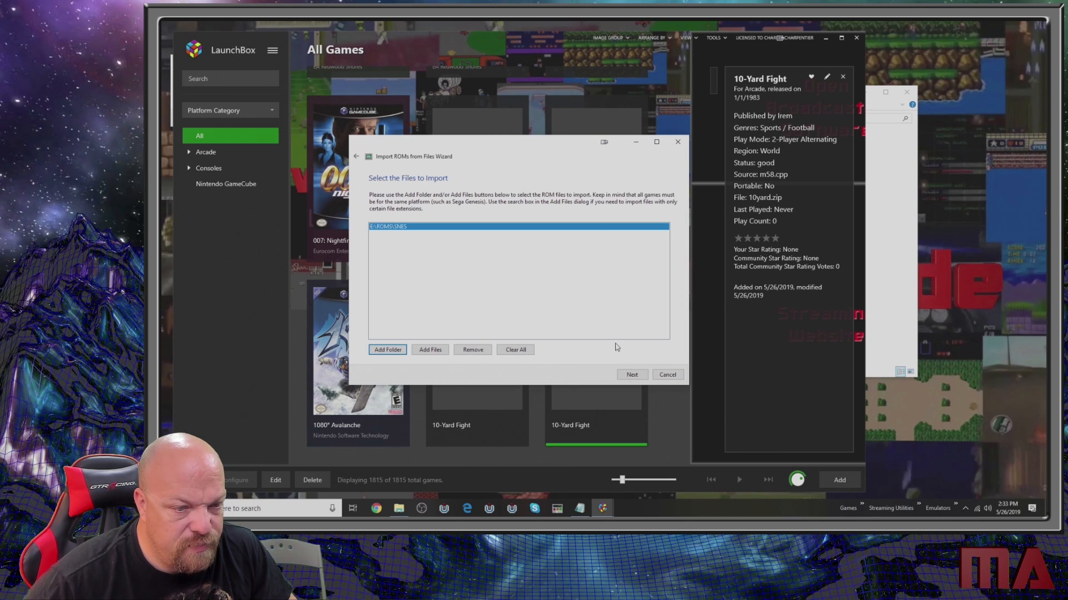
click(632, 375)
- Assign the SNES ROMs to the Super Nintendo Entertainment System platform and the Snes9x emulator, and continue past the file location options
text(su)
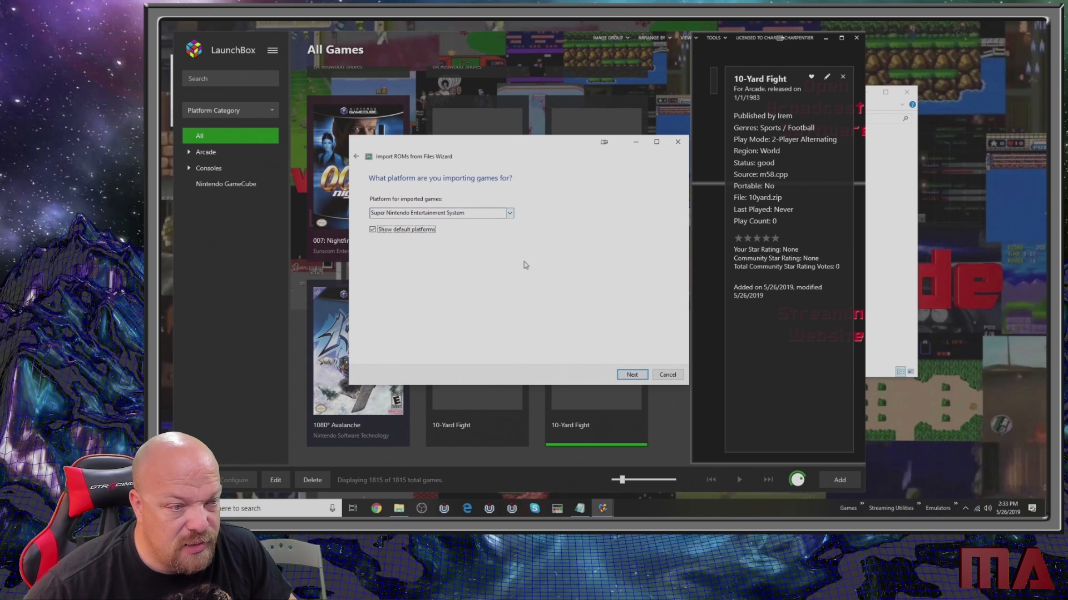
click(632, 375)
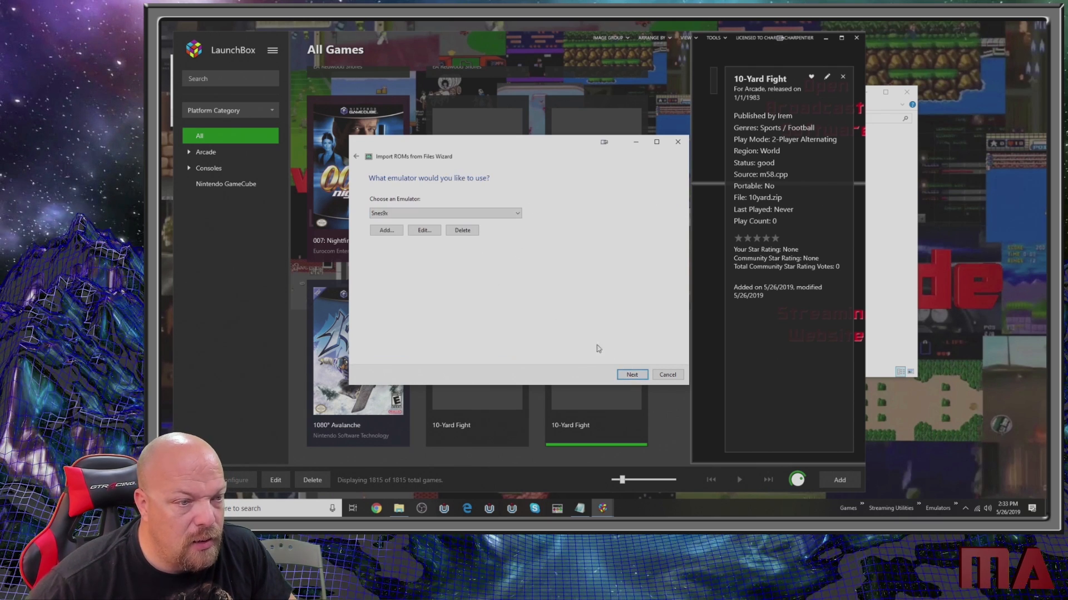
click(632, 375)
click(483, 283)
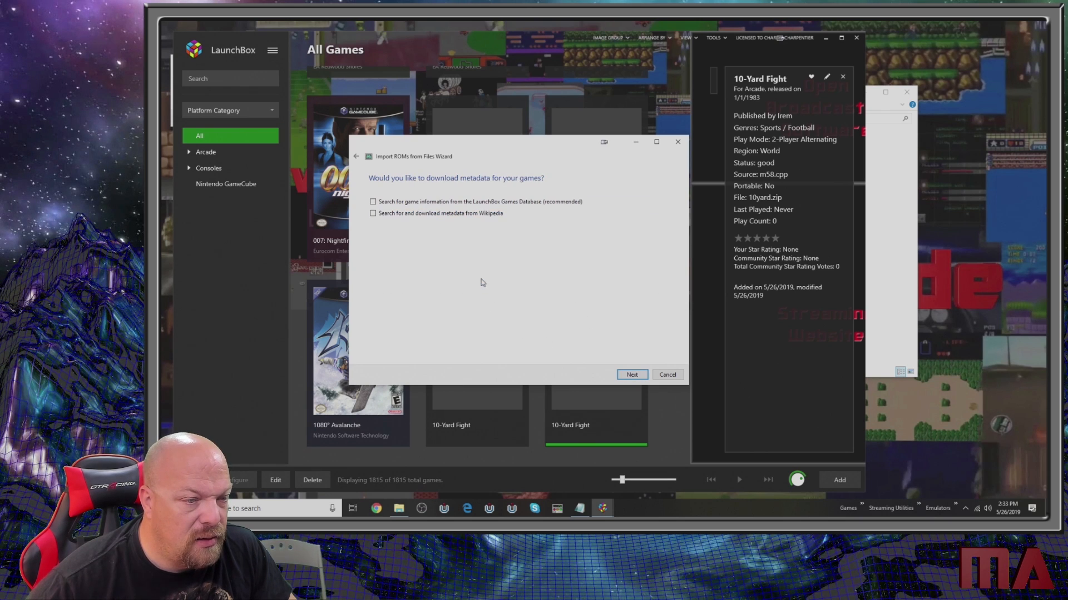
- Skip the metadata downloads, keep the remaining import options as preset, and finish importing the Super Nintendo games
click(633, 381)
click(633, 380)
click(633, 380)
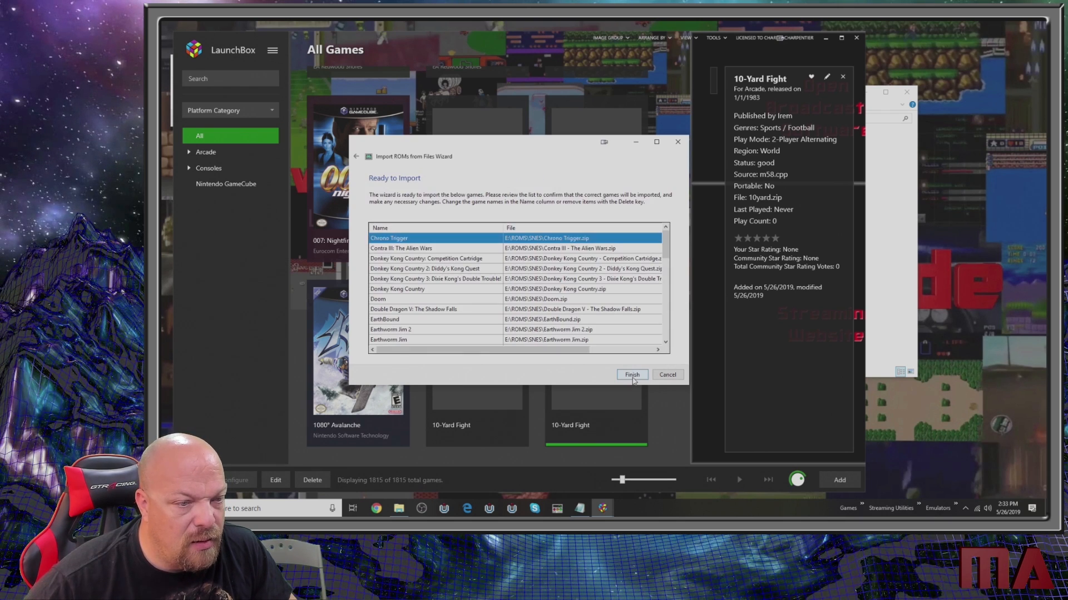
click(632, 379)
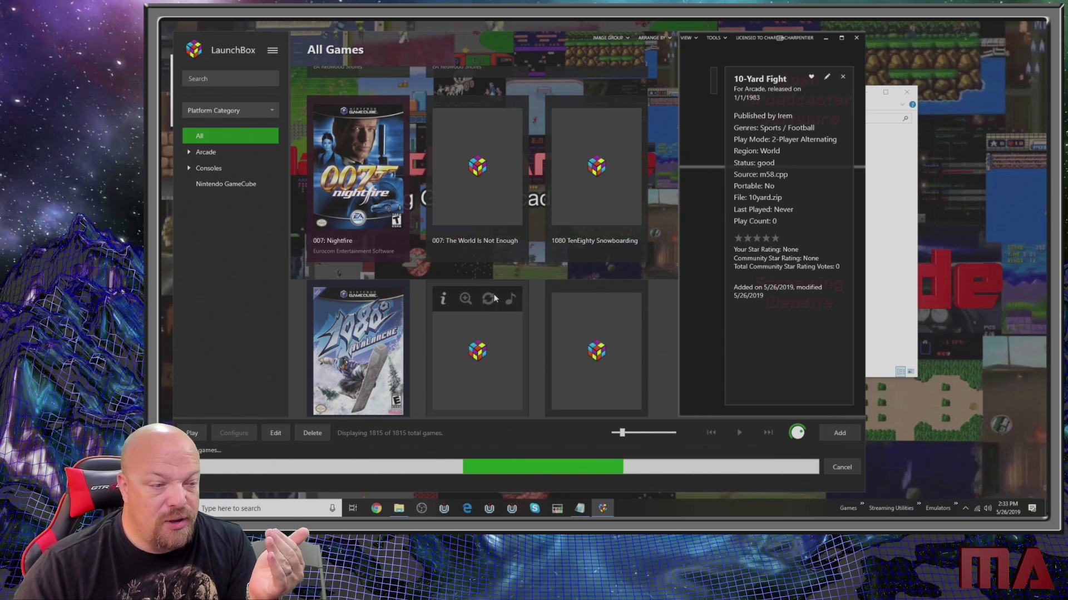
click(561, 286)
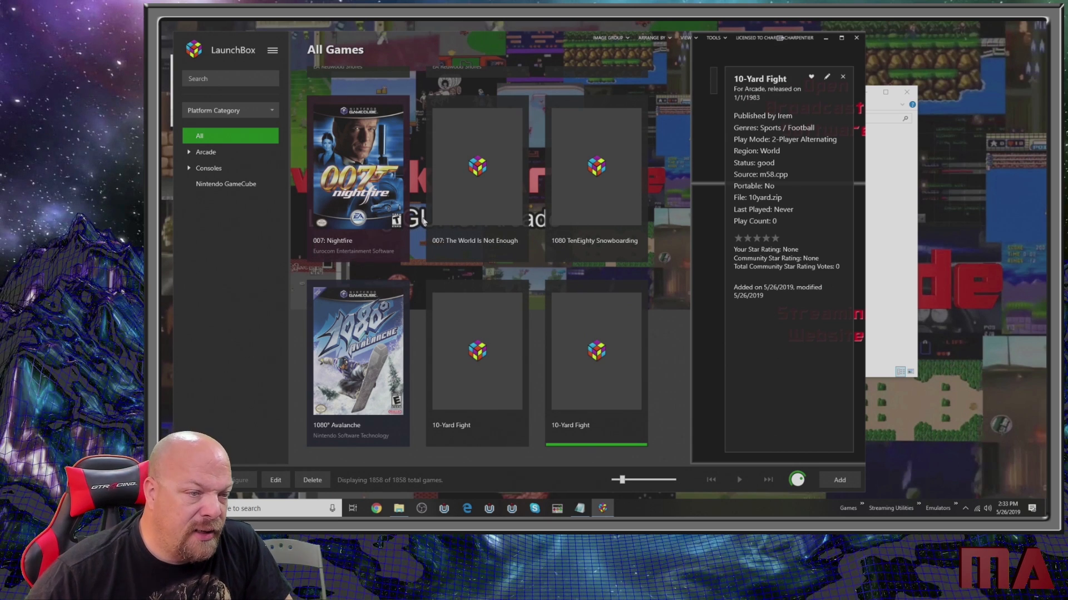
- Look through the imported titles in the All Games list
scroll(532, 249, down, 2)
scroll(532, 249, down, 3)
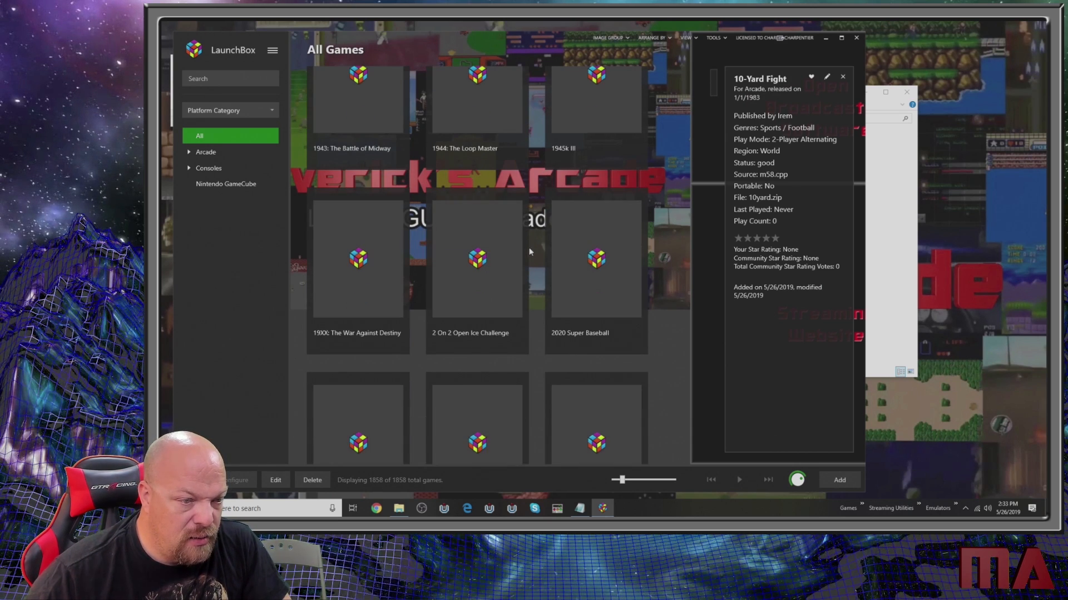
scroll(491, 328, down, 5)
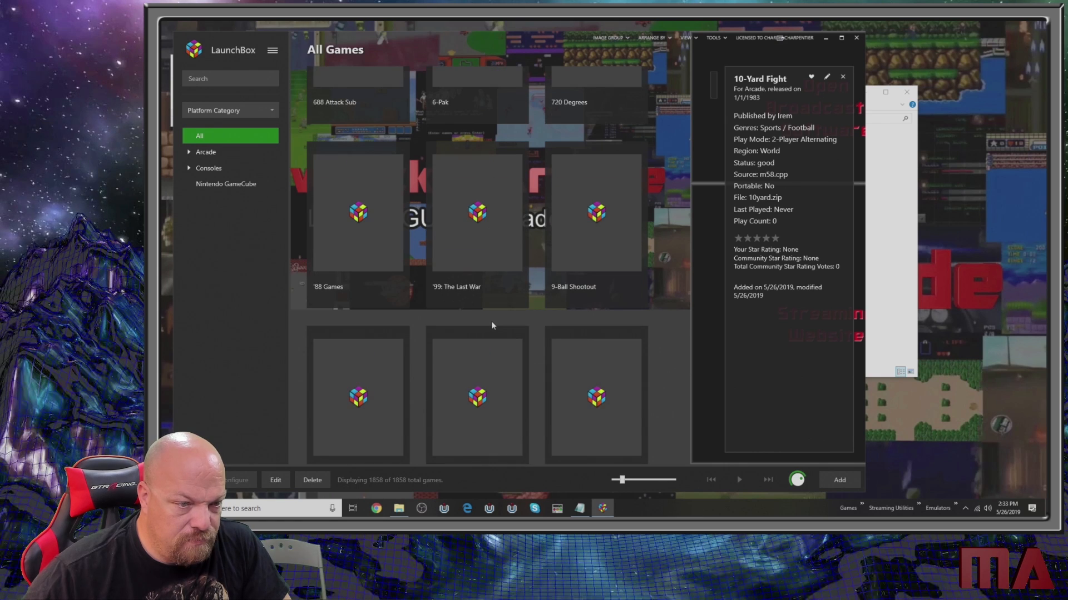
- Search all games for "super mario" and select the Nintendo Entertainment System title Super Mario Bros
scroll(492, 325, down, 3)
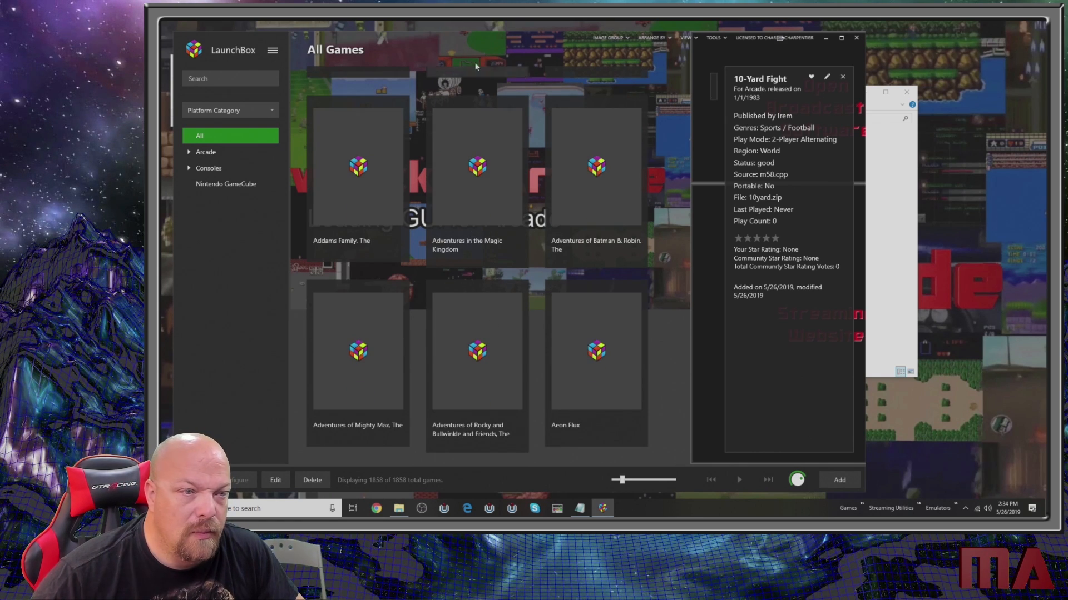
click(241, 84)
text(super mario)
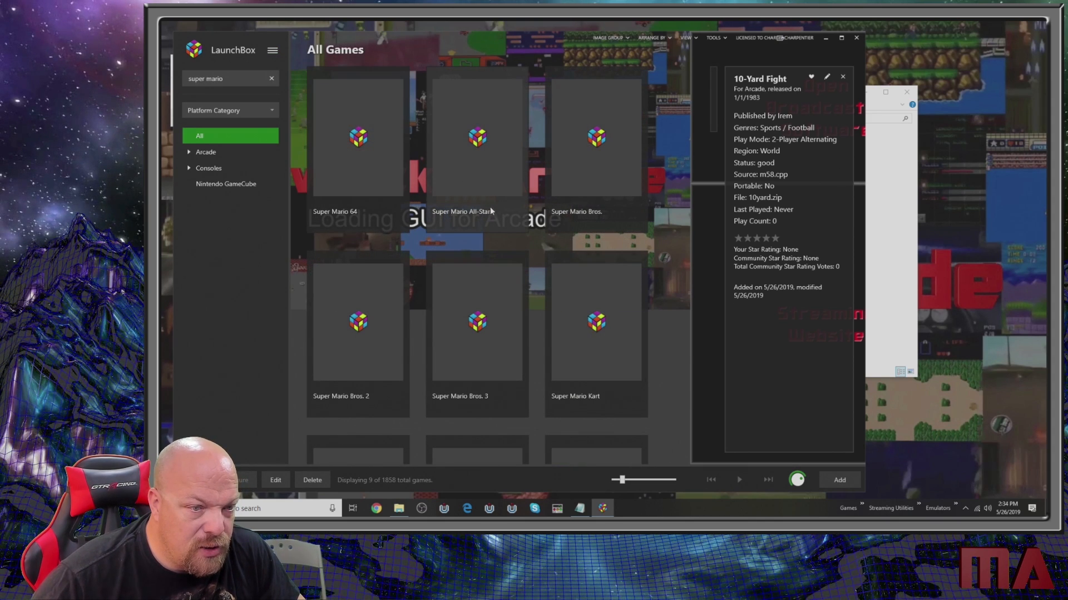
click(582, 215)
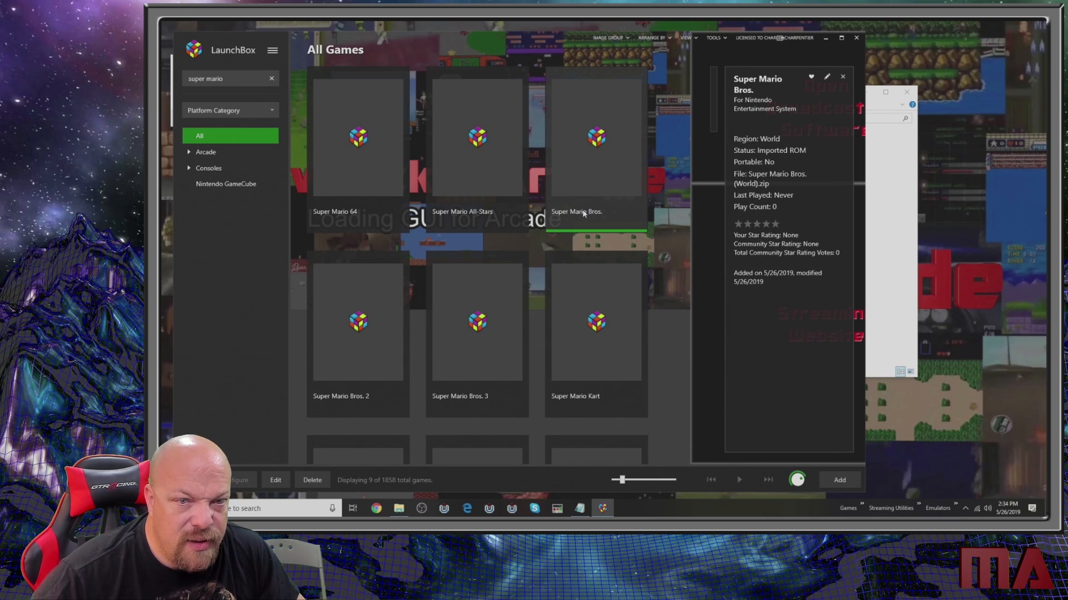
- Edit the selected game and fill its details from the LaunchBox DB metadata match for Super Mario Bros. (Nintendo Entertainment System)
click(827, 77)
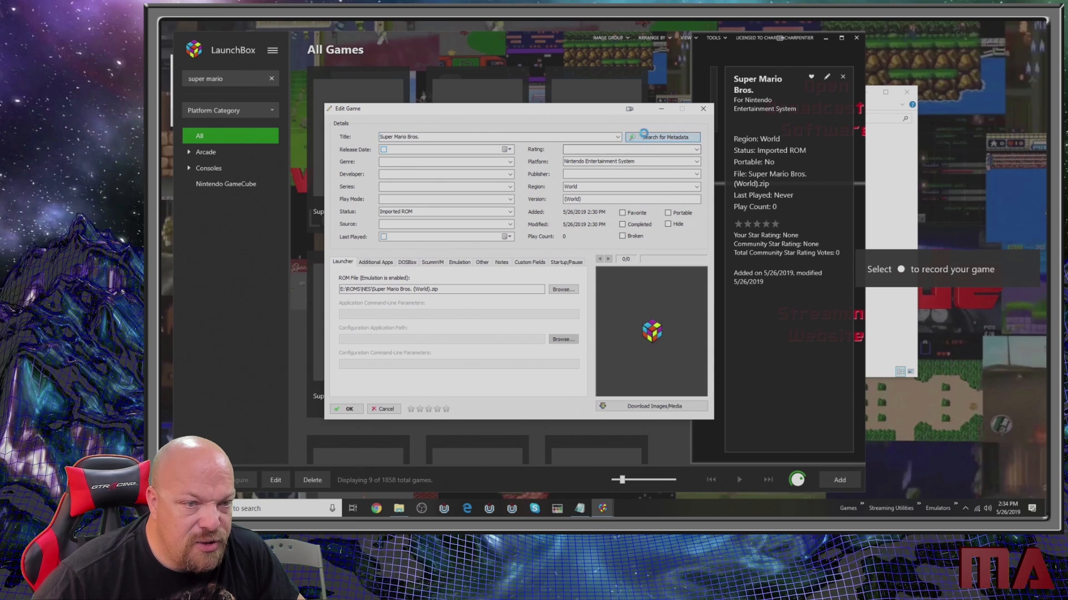
click(651, 137)
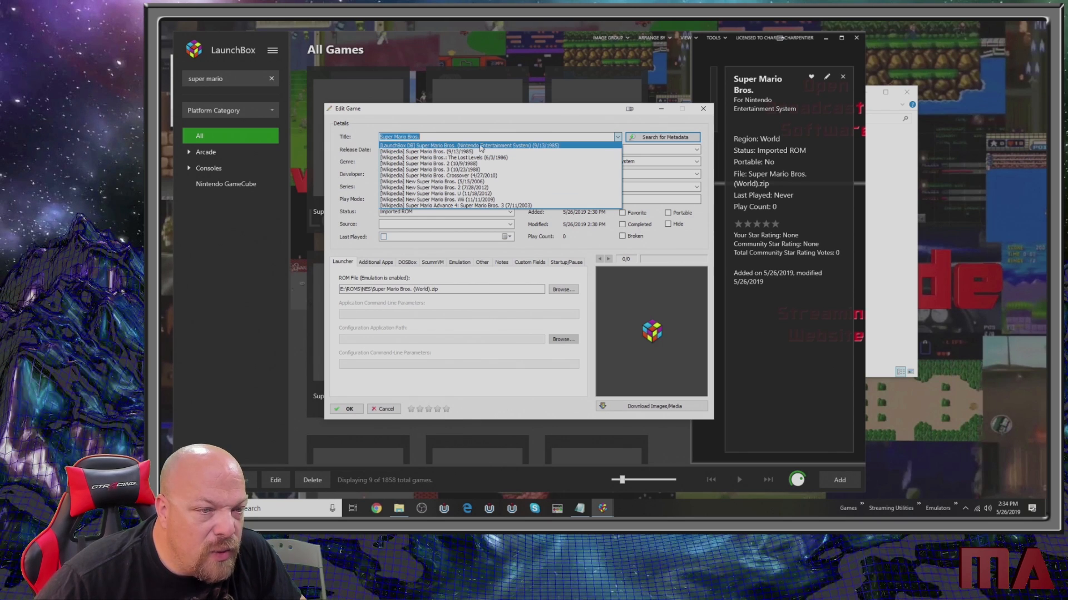
click(477, 145)
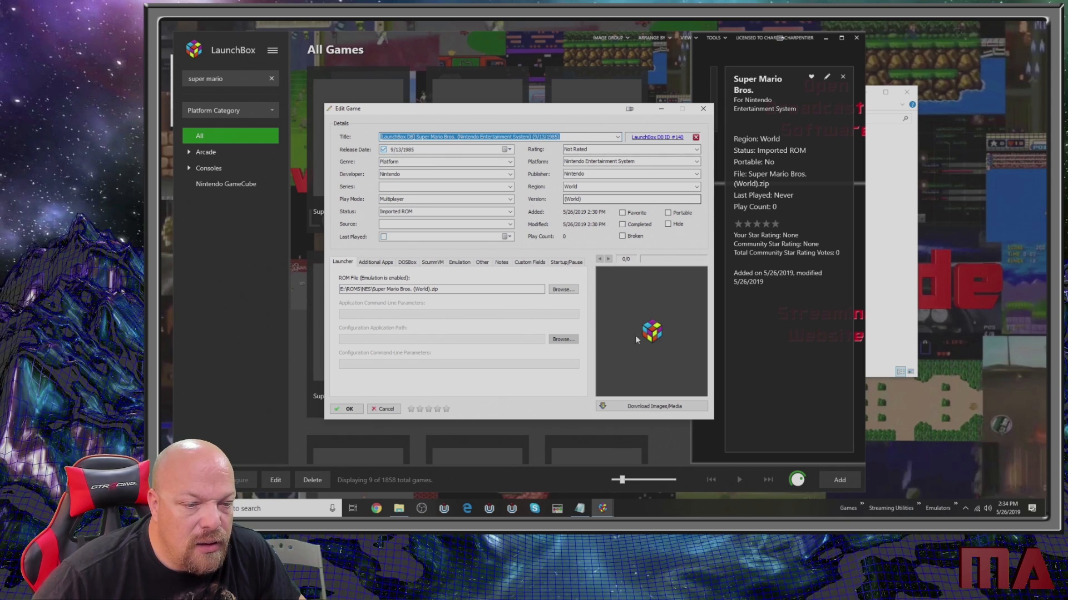
- Download the game's images and media from the LaunchBox Games Database and EmuMovies, keeping the preselected media types
click(655, 406)
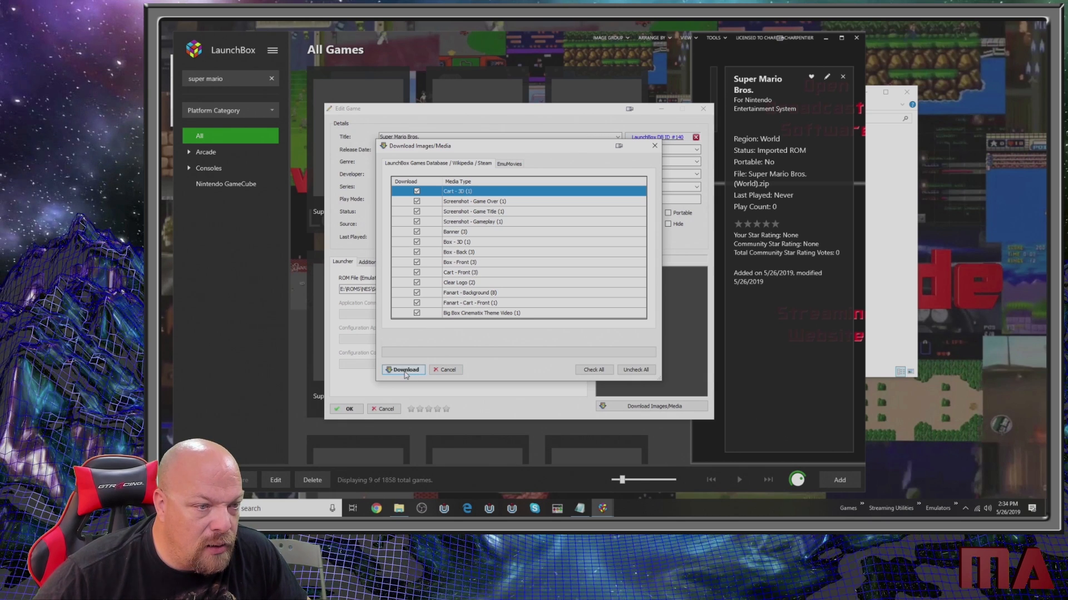
click(500, 164)
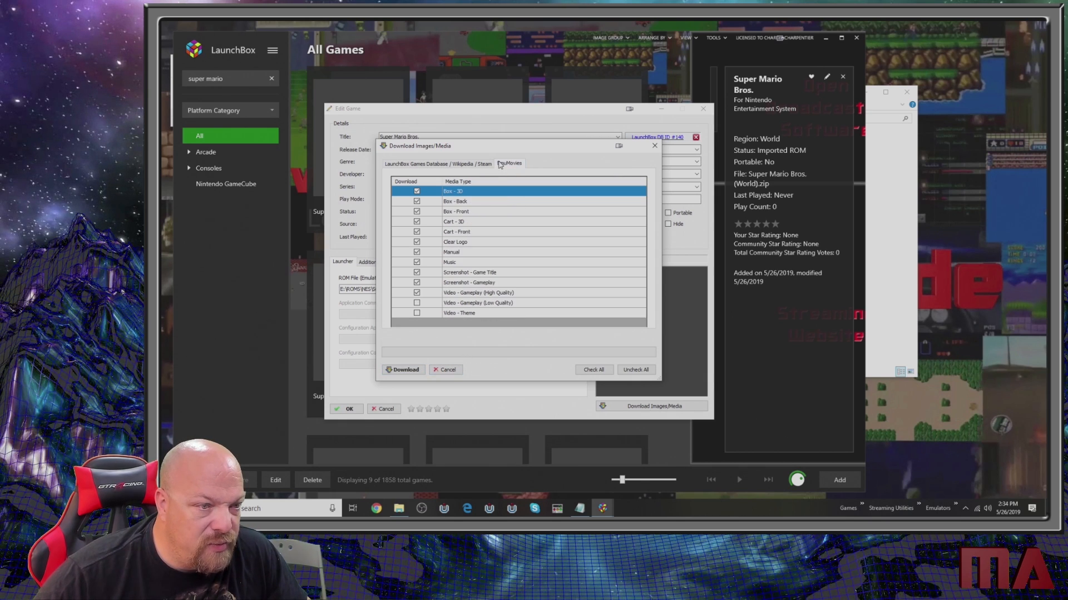
click(404, 370)
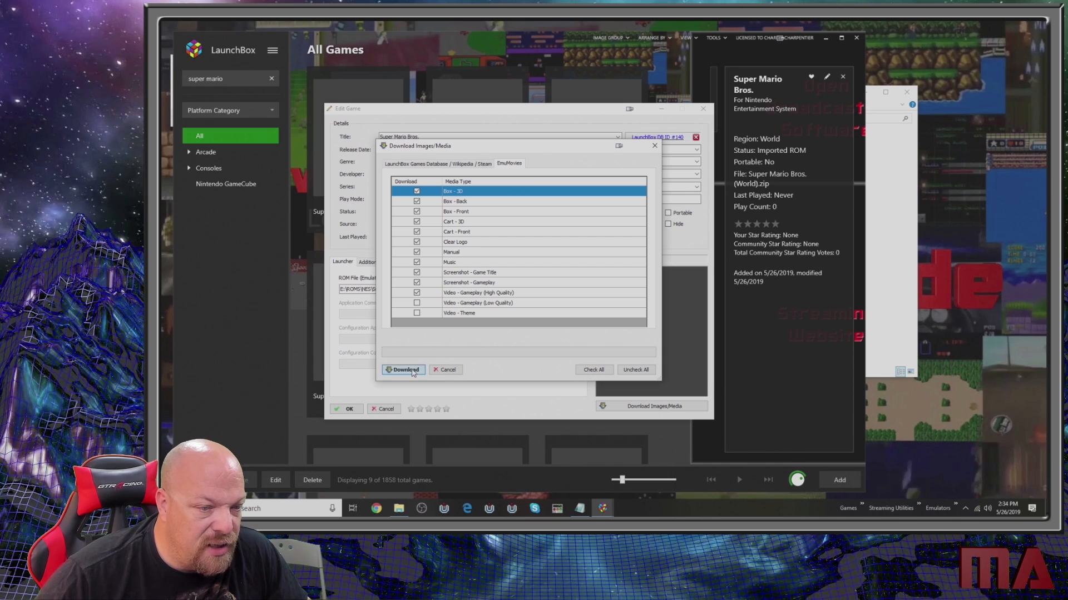
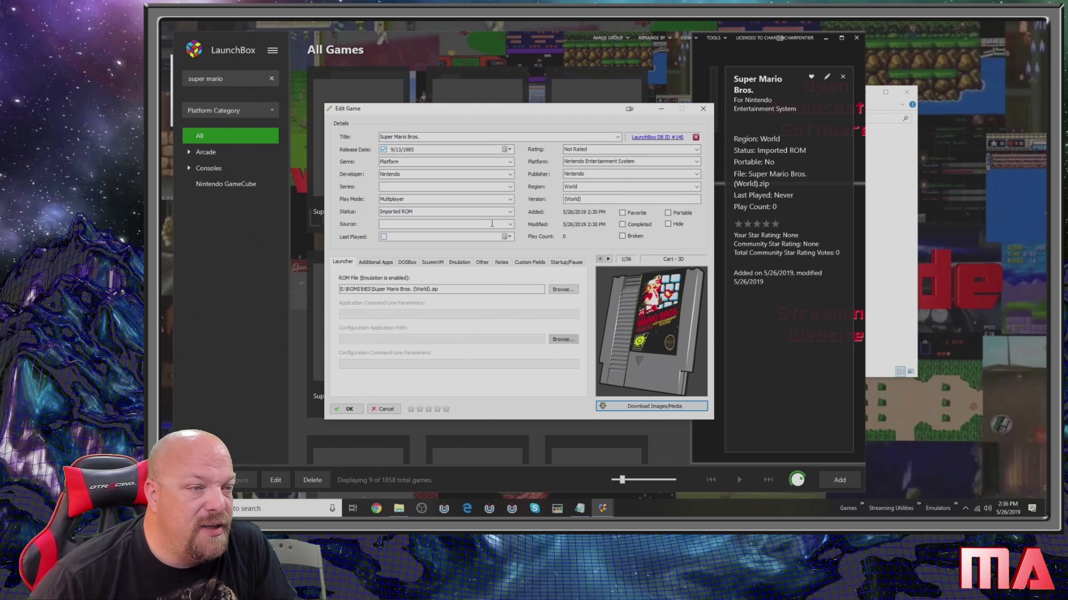
- Save the edited details and media of Super Mario Bros
click(346, 409)
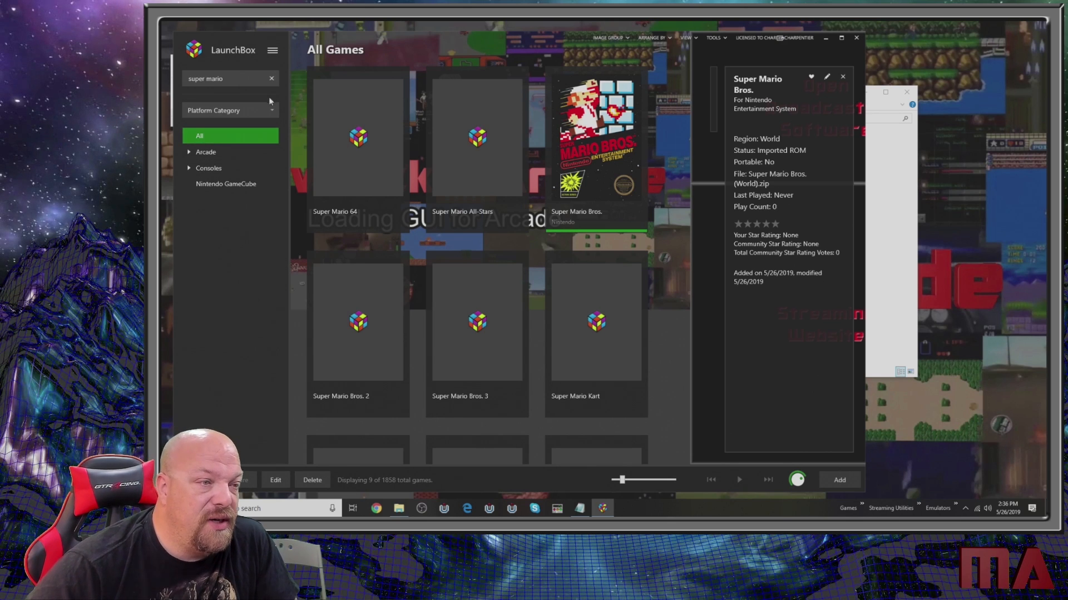
click(273, 51)
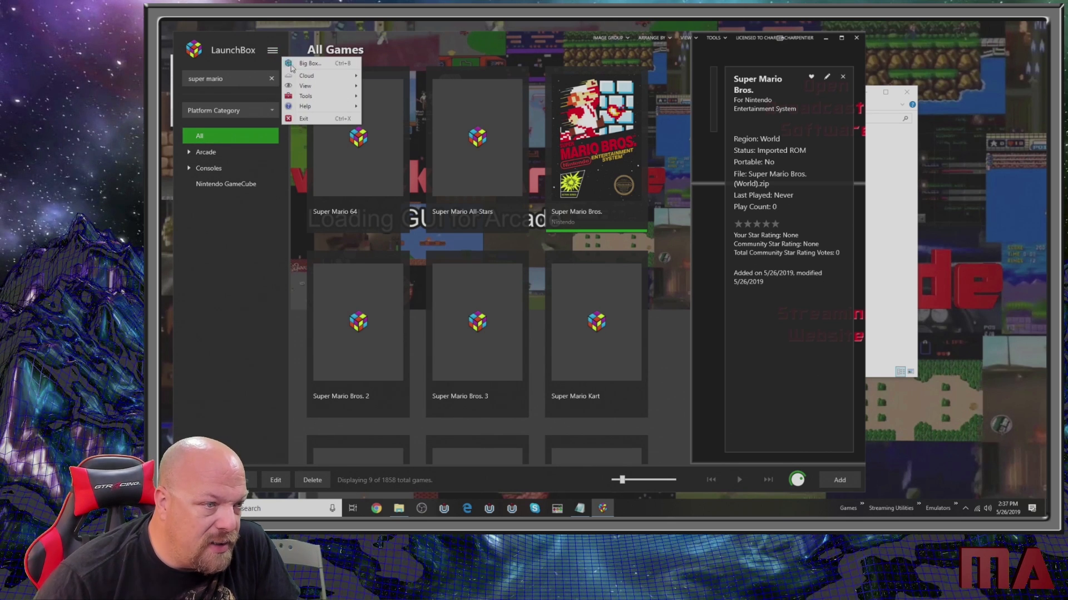
mouse_move(325, 101)
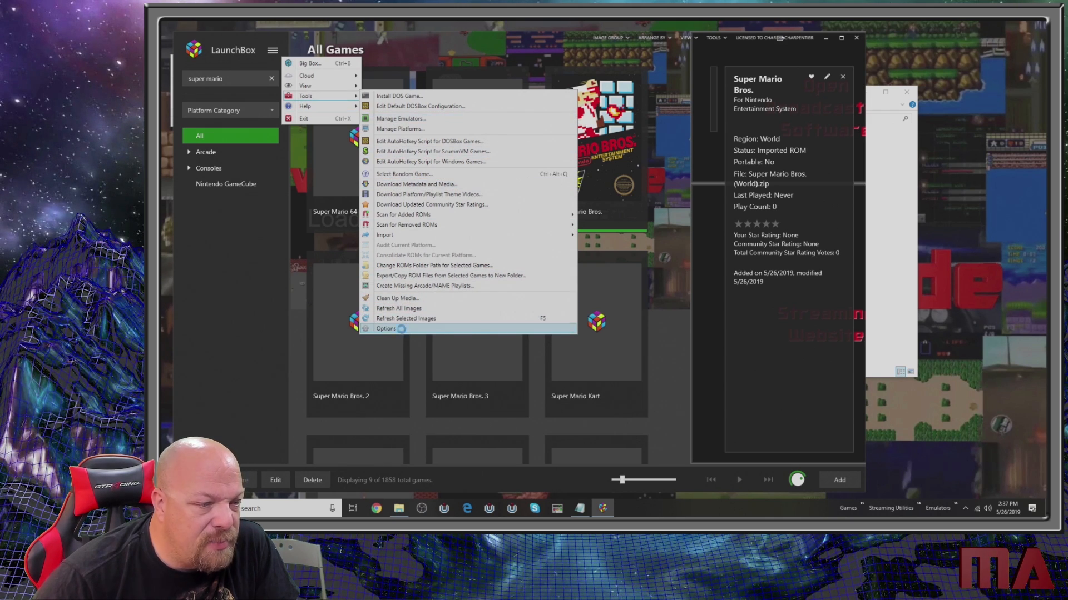
click(392, 328)
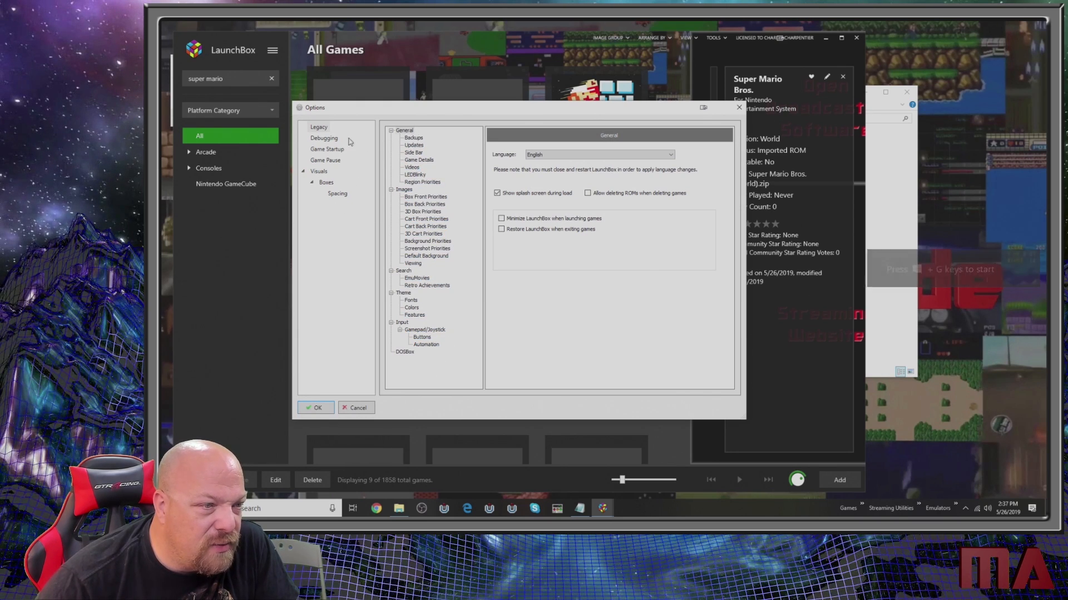
click(739, 108)
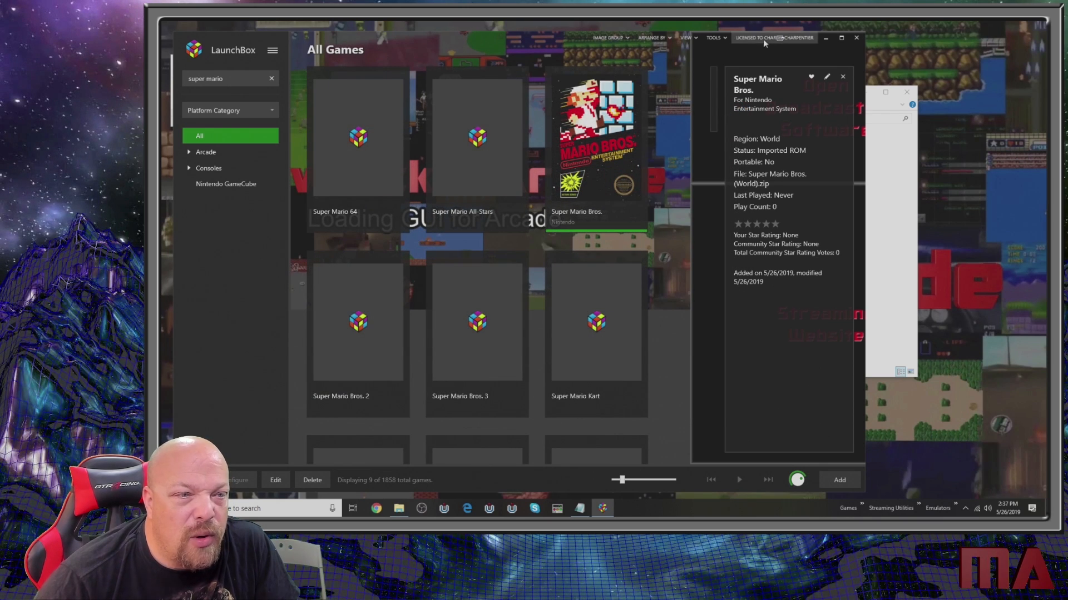
click(691, 39)
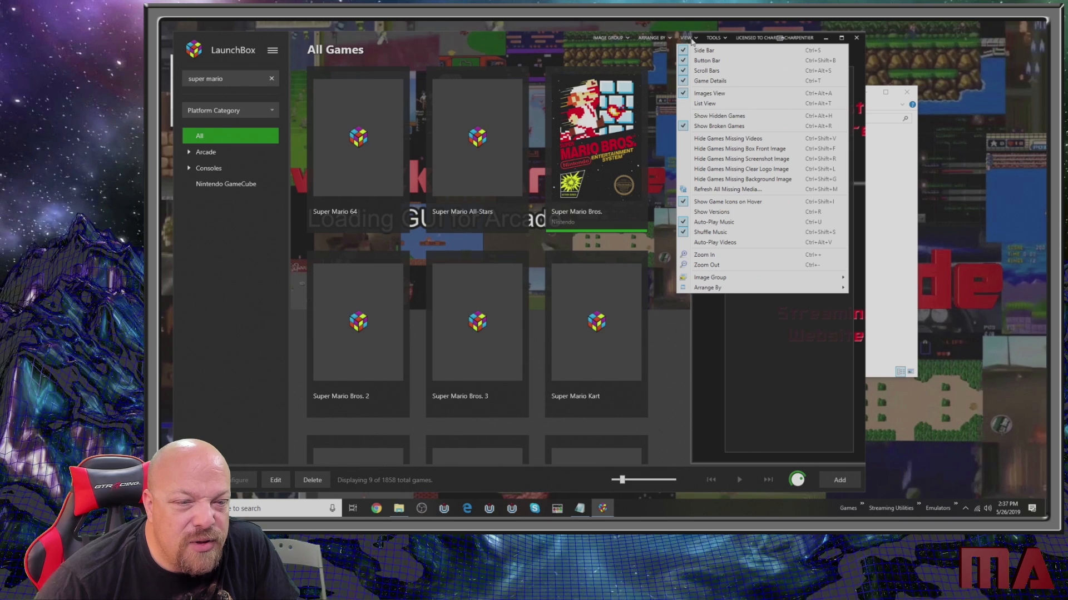
click(721, 40)
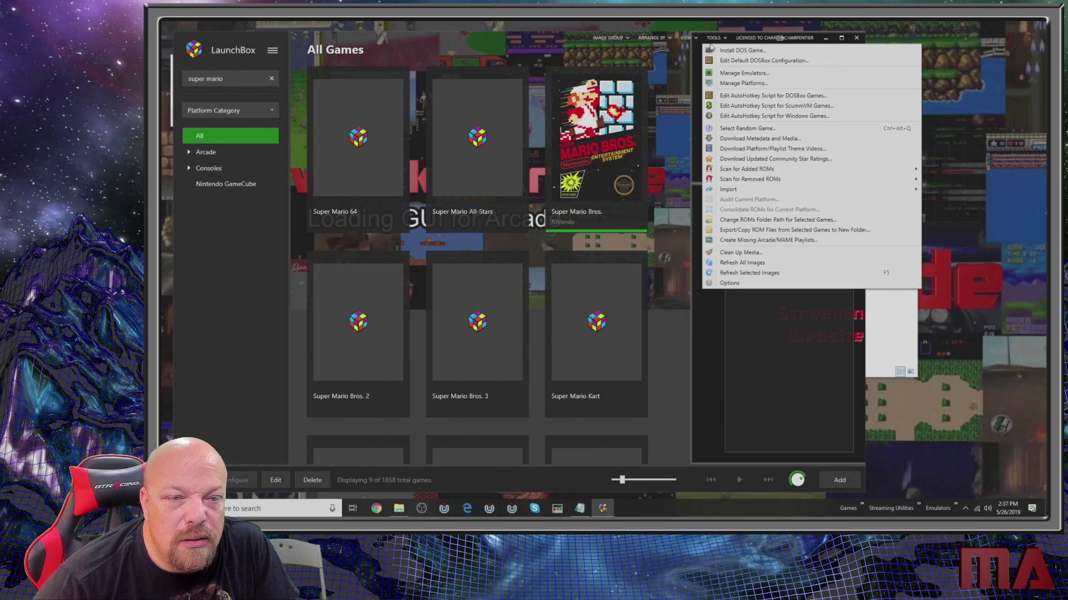
click(658, 47)
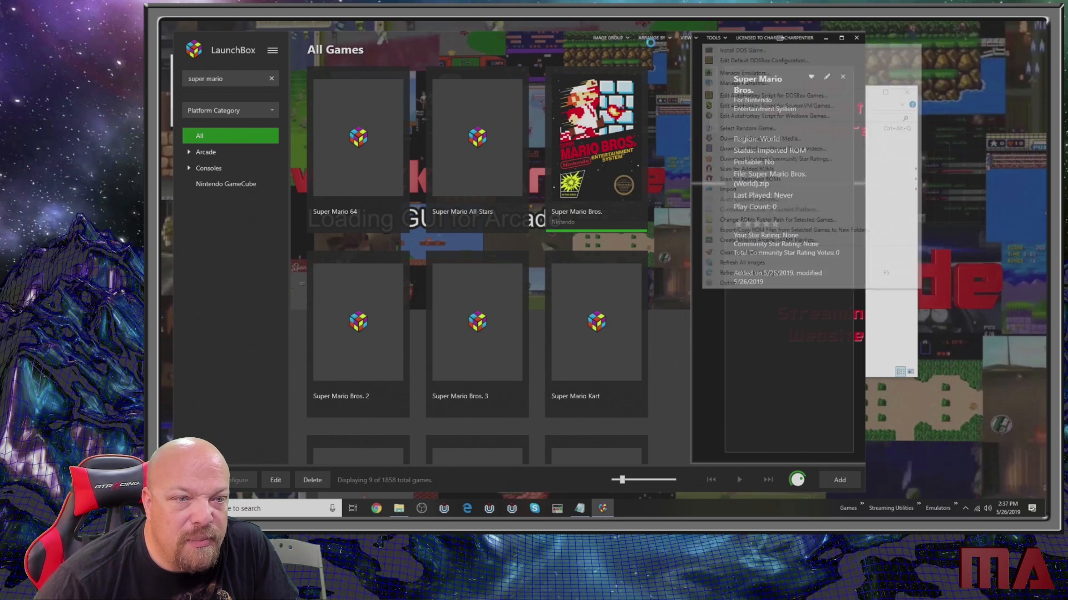
click(652, 38)
click(613, 40)
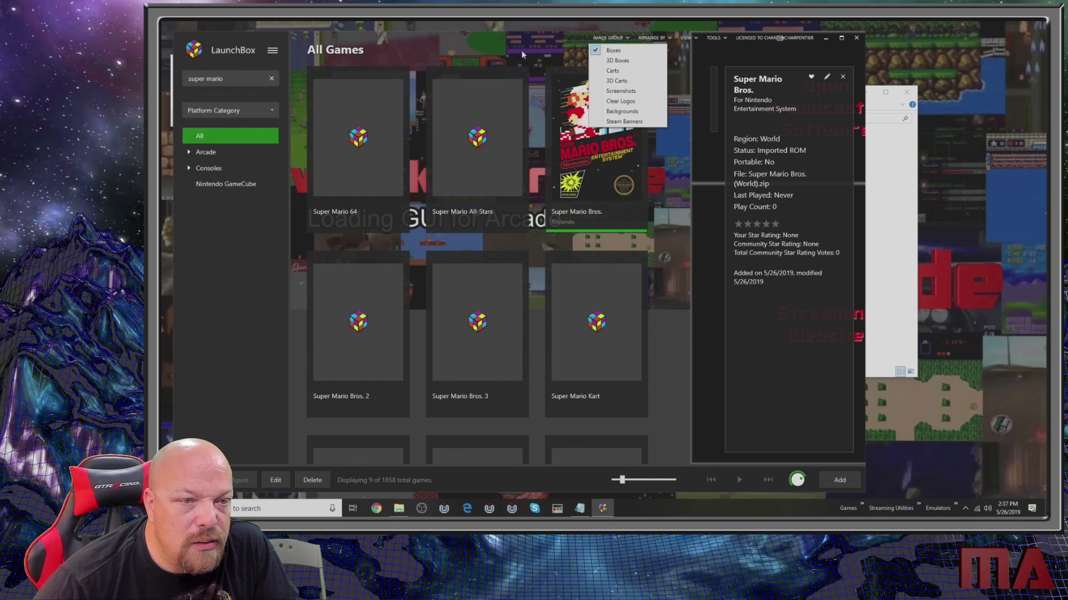
- Switch to Big Box mode and open its Options screen
click(274, 51)
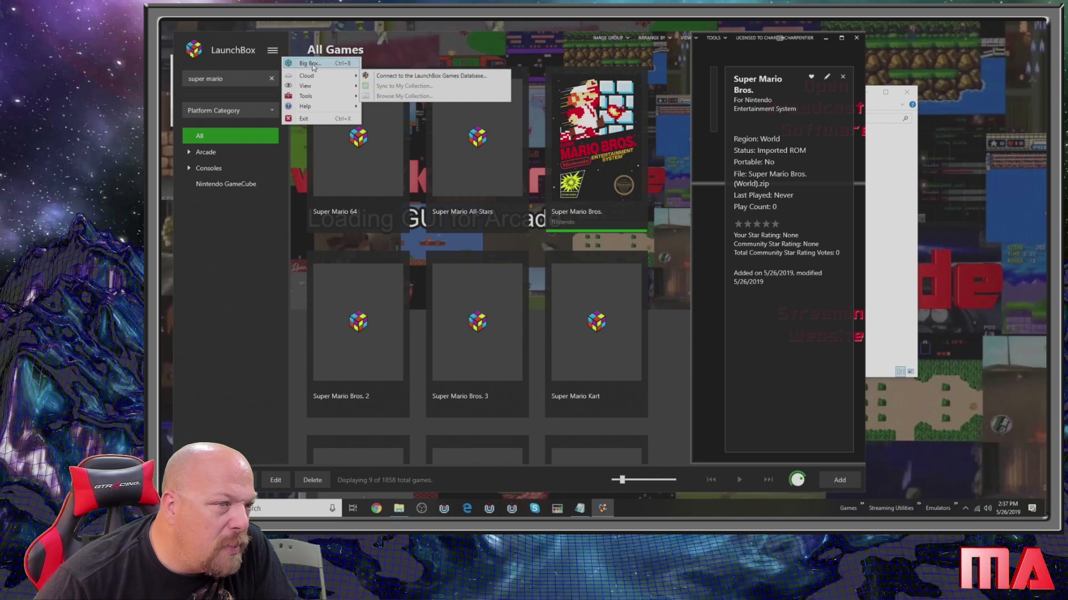
click(312, 65)
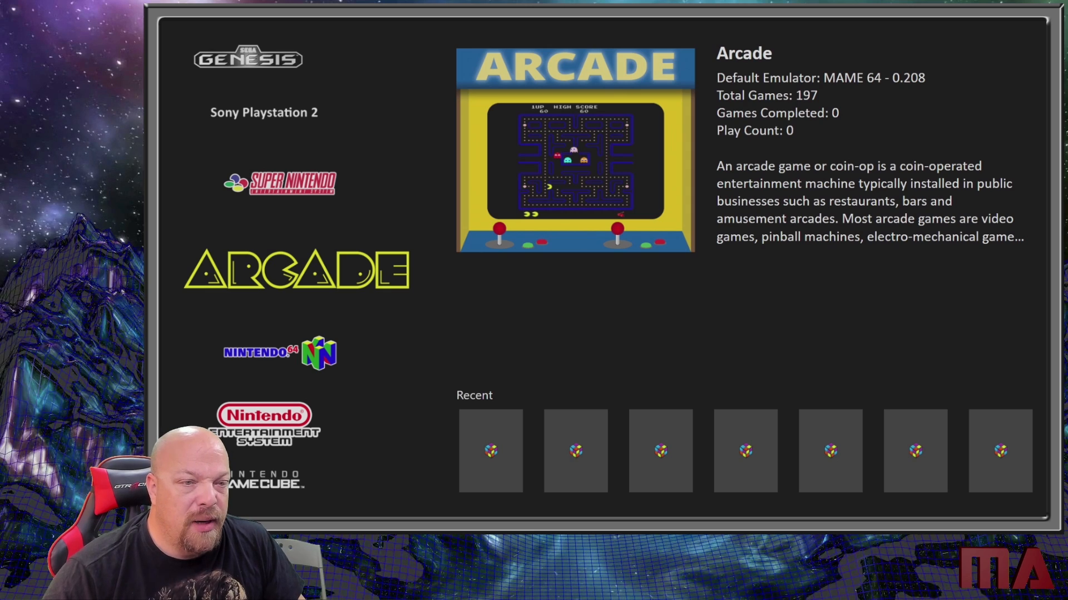
key(Escape)
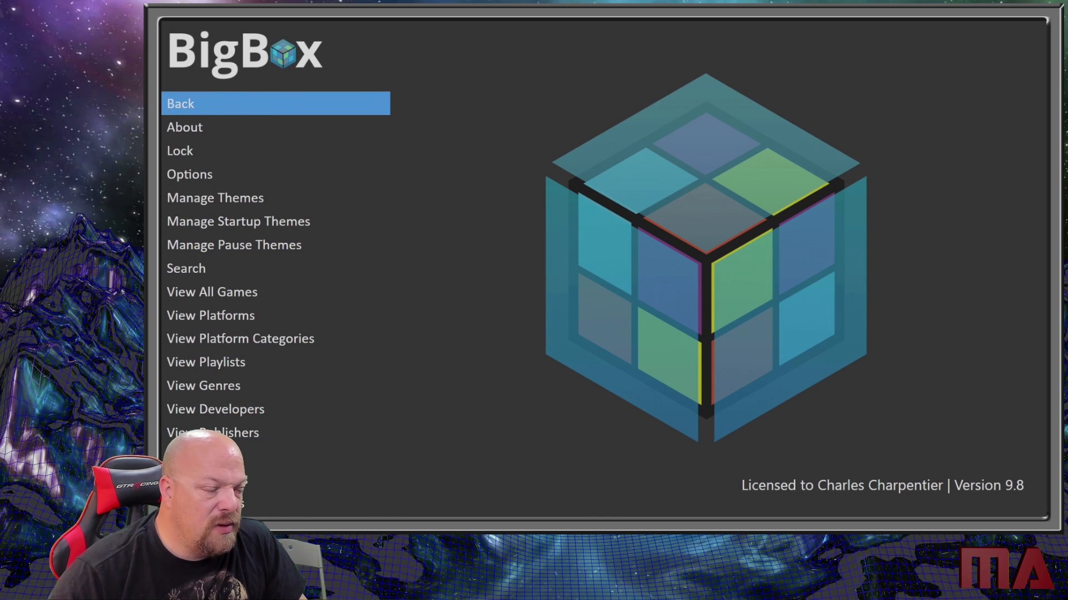
key(Down)
key(Down)
key(Down)
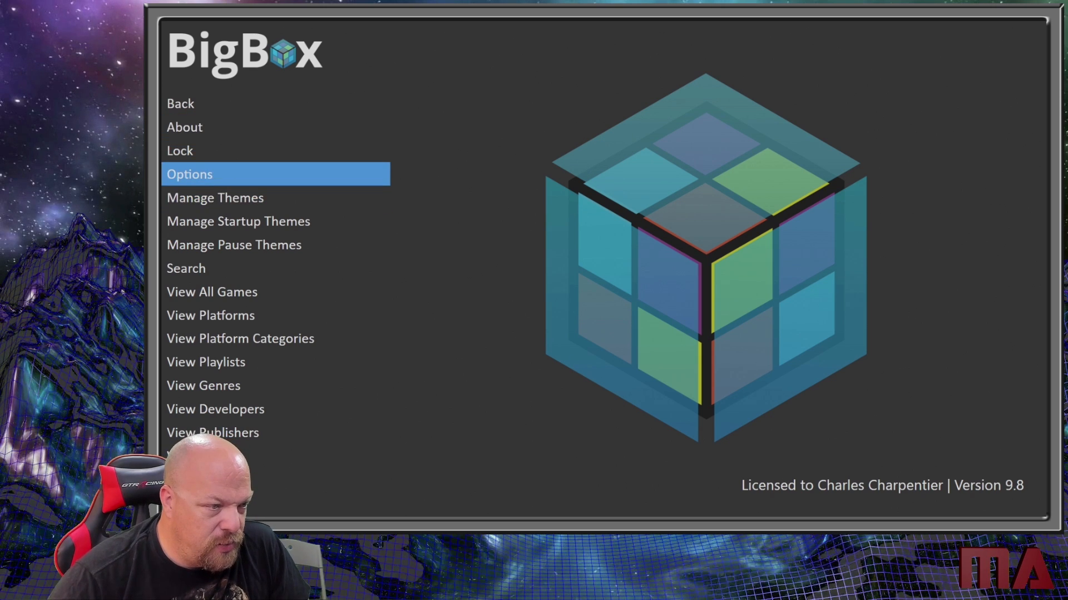
key(Return)
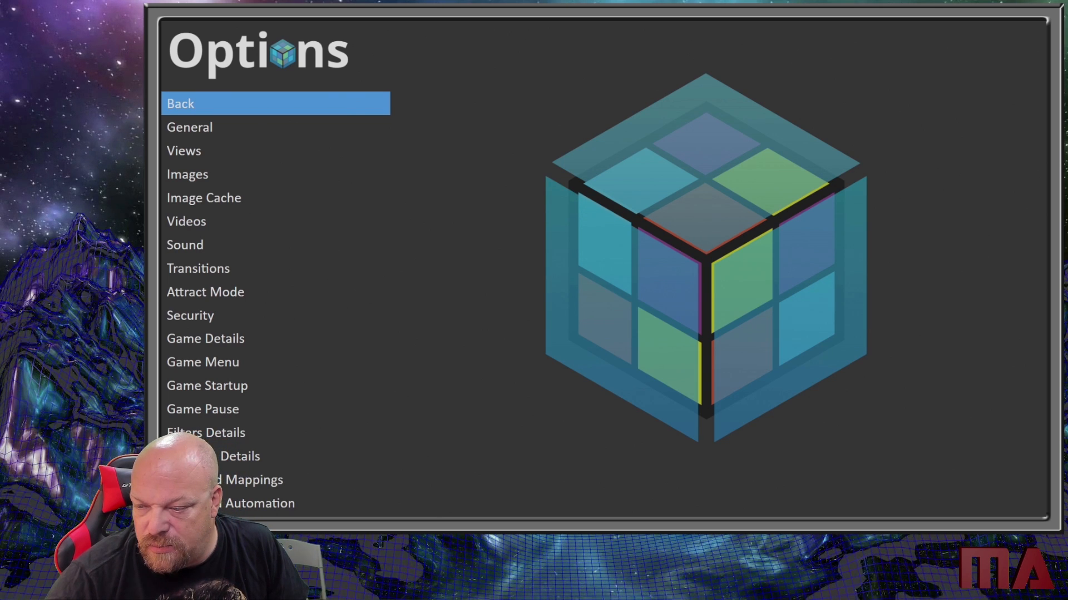
- Enable Hide Taskbar in the General options
key(Down)
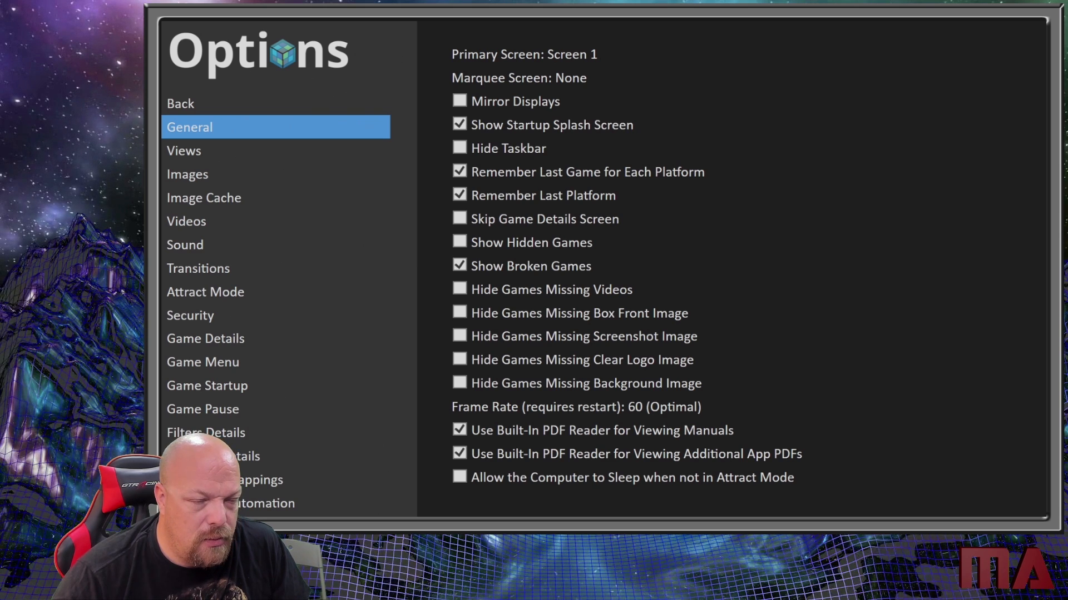
key(Right)
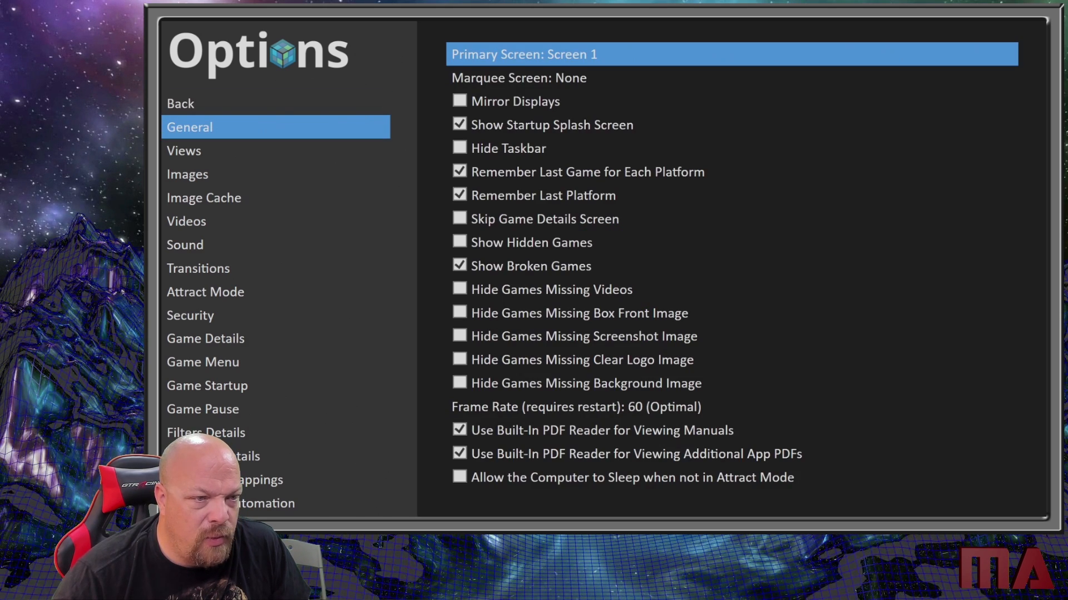
key(Up)
key(Down)
- Enable Skip Game Details Screen in the General options
key(Down)
key(Down)
key(Down)
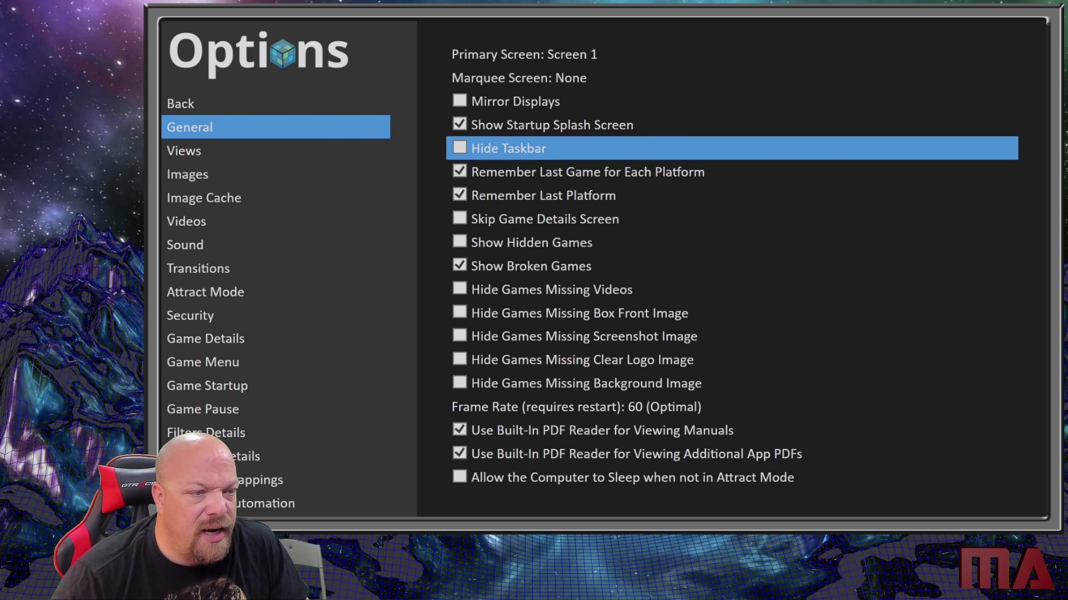
key(Return)
key(Down)
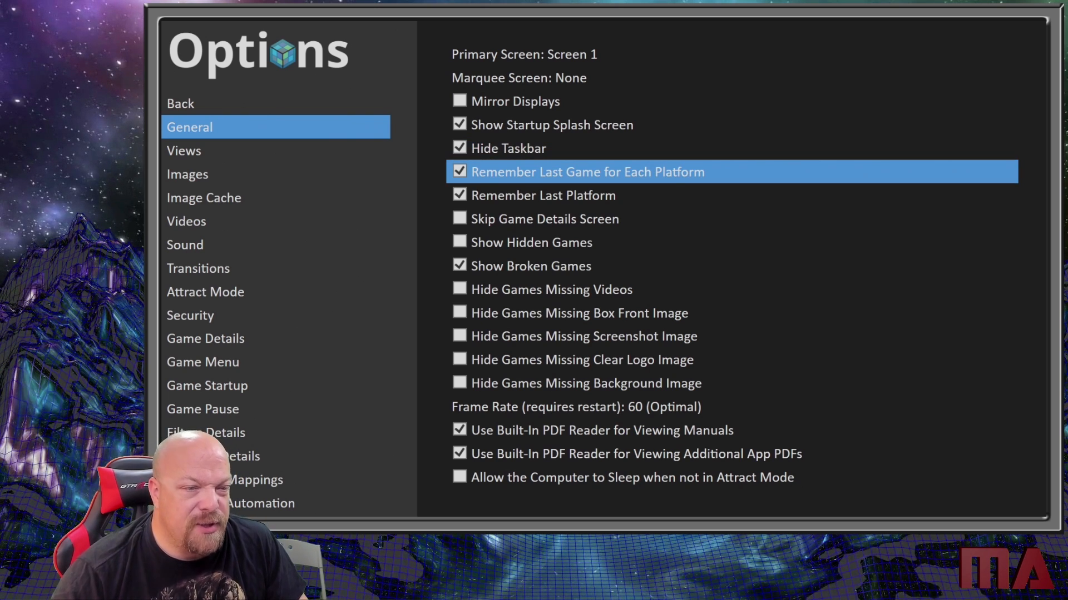
key(Down)
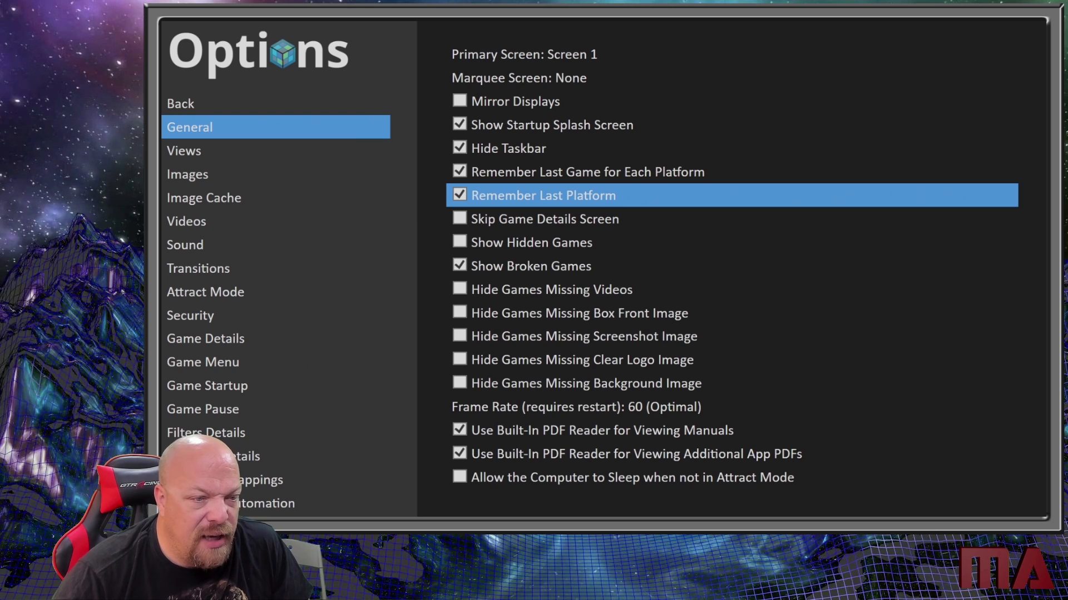
key(Down)
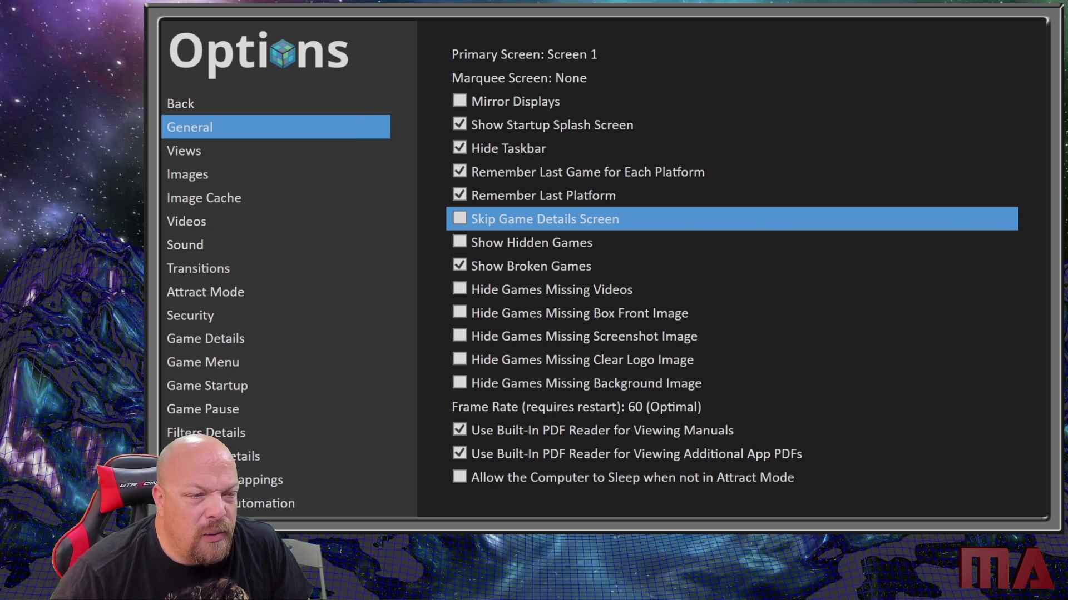
key(Return)
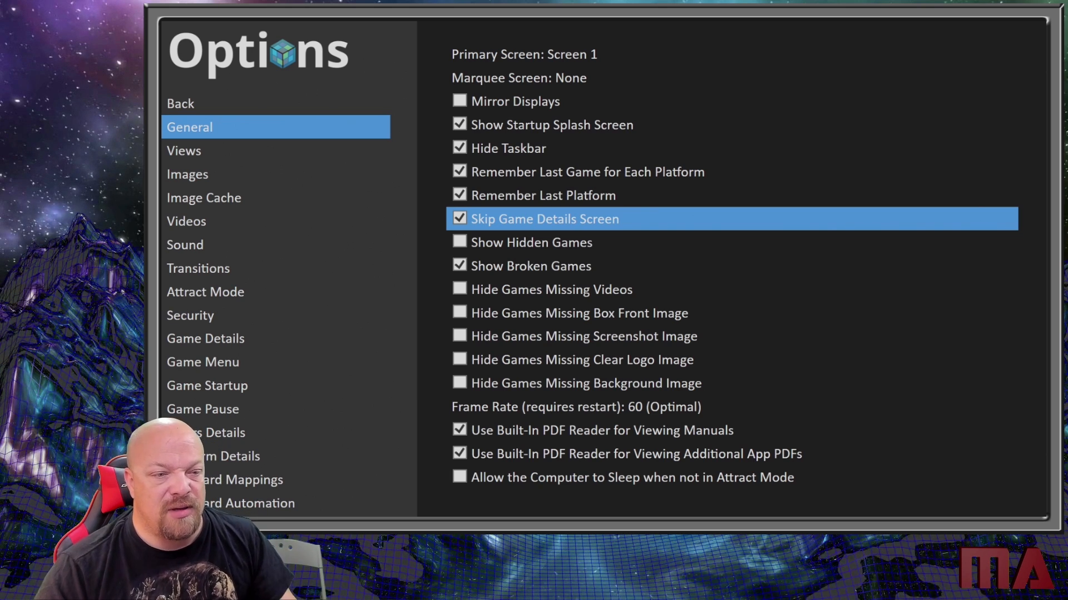
- Disable Show Broken Games in the General options
key(Down)
key(Down)
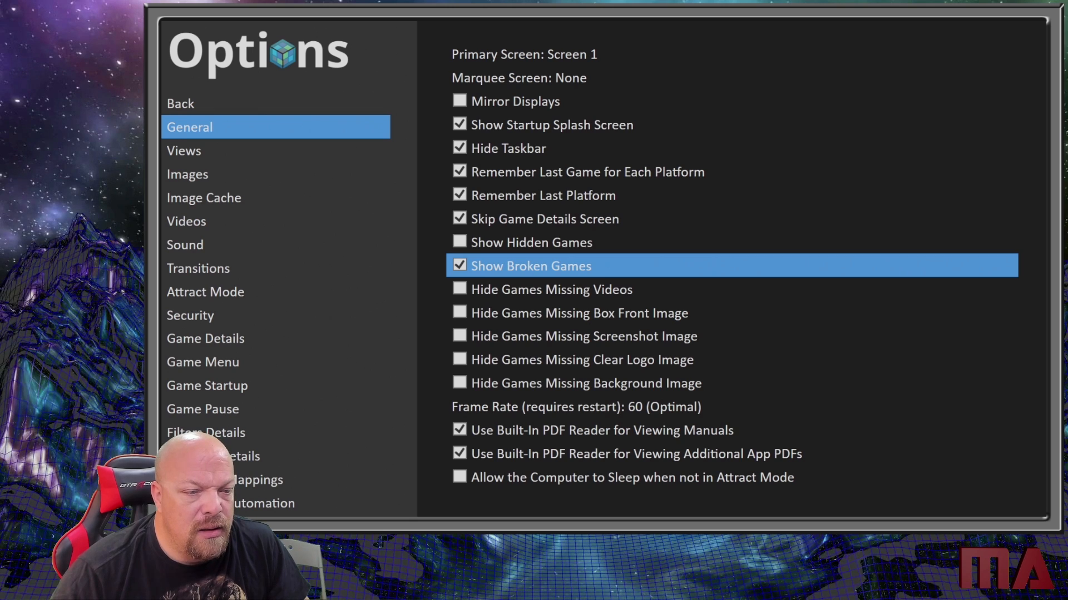
key(Down)
key(Down)
key(Down)
key(Down)
key(Down)
key(Up)
key(Up)
key(Up)
key(Up)
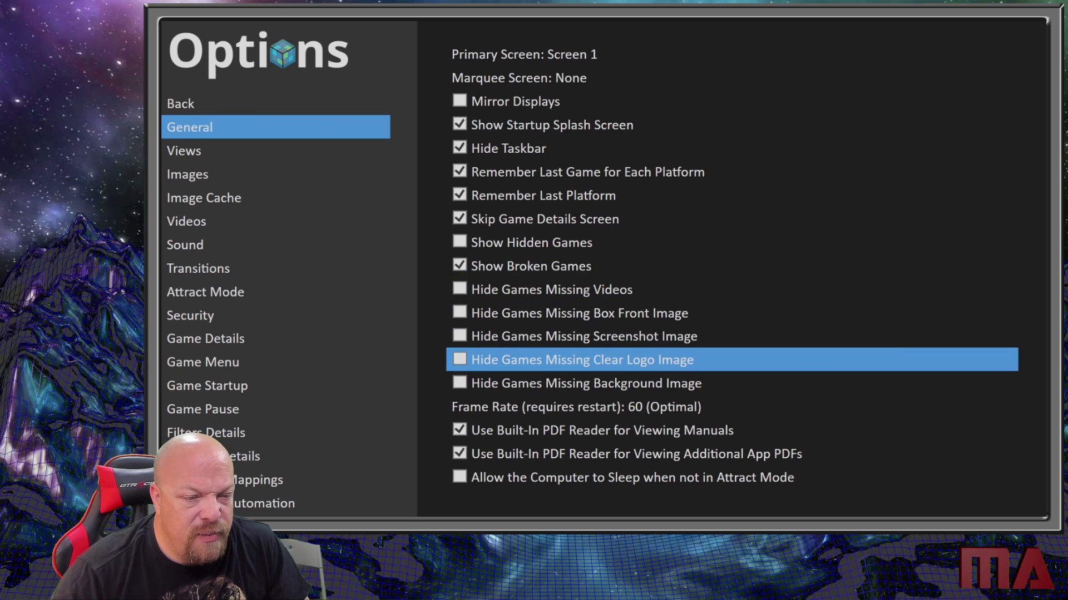
key(Down)
key(Down)
key(Down)
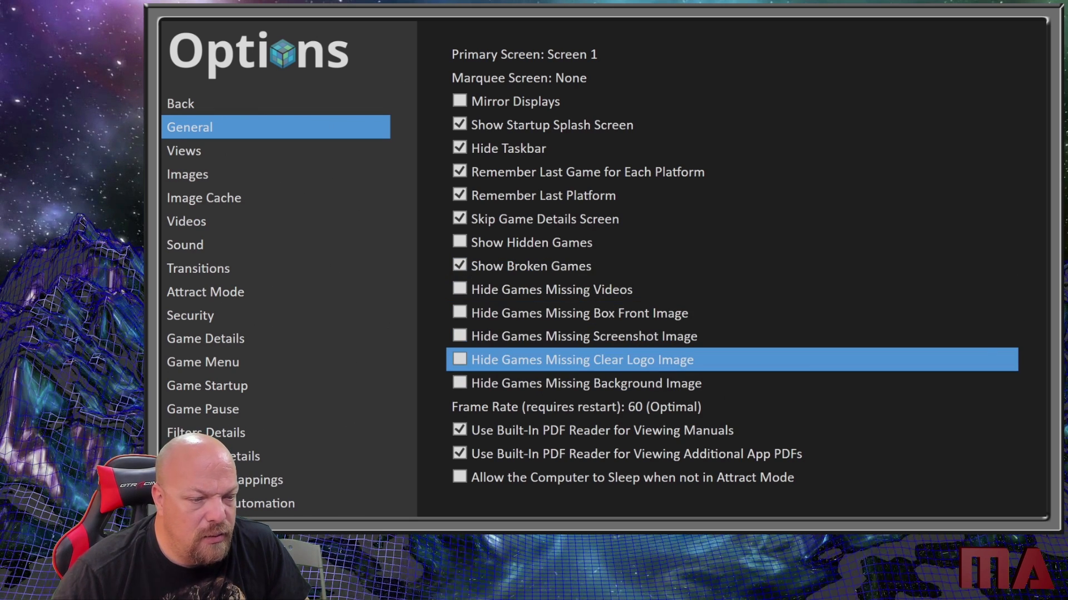
key(Up)
key(Up)
key(Up)
key(Up)
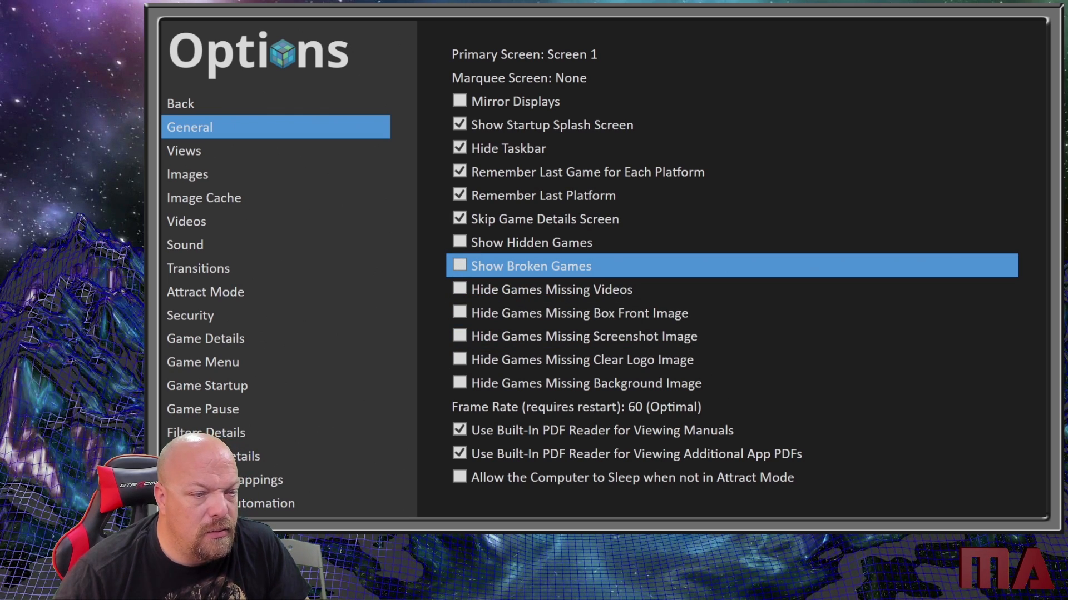
- Review the remaining General options, from hiding games with missing media through frame rate, PDF reader and computer sleep
key(Down)
key(Down)
key(Down)
key(Down)
key(Down)
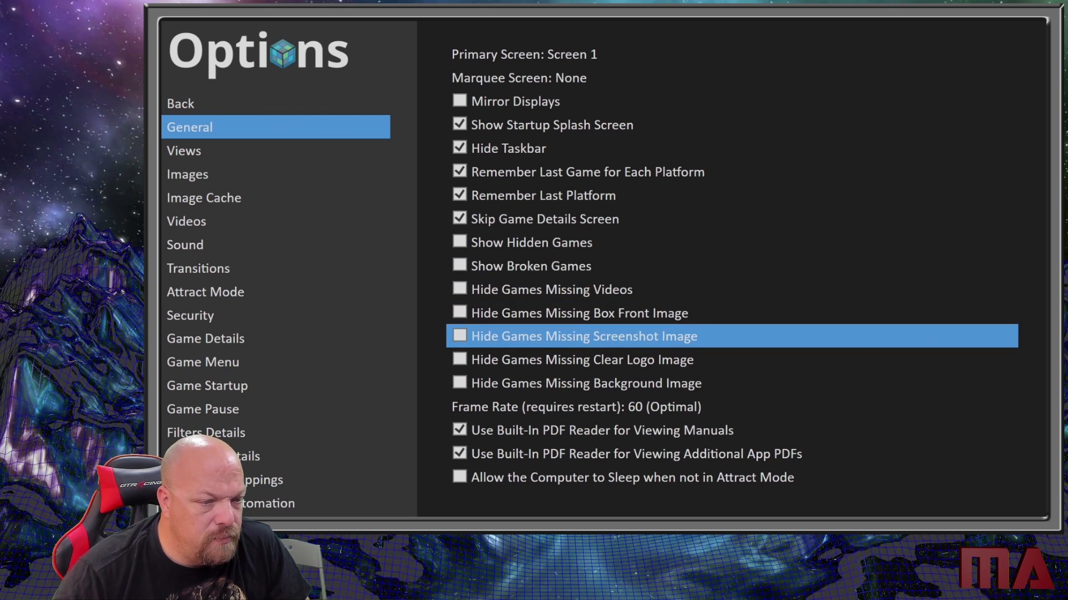
key(Down)
key(Down)
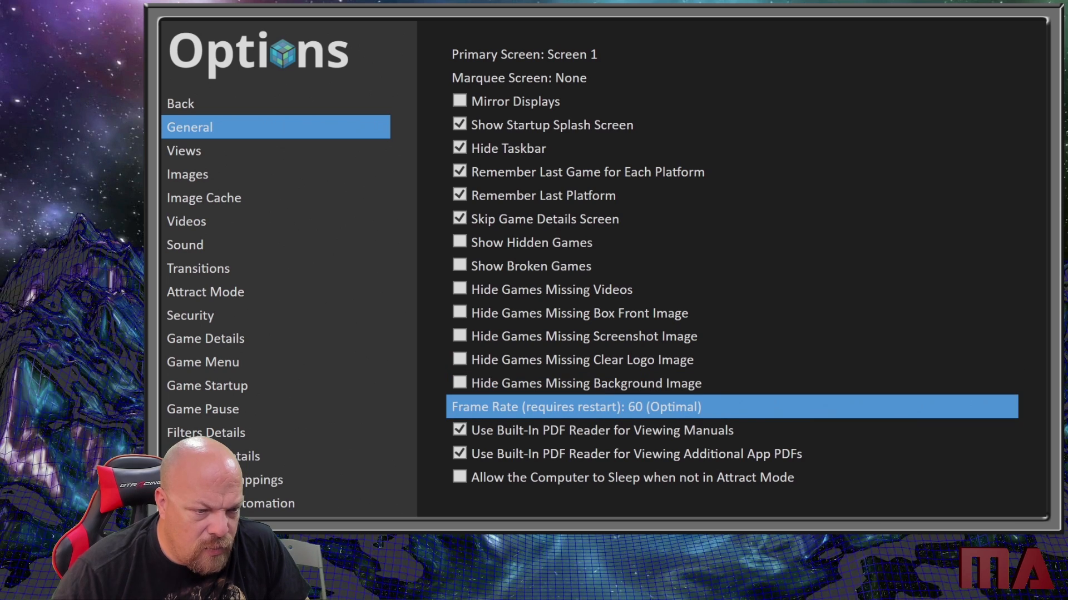
key(Down)
key(Down)
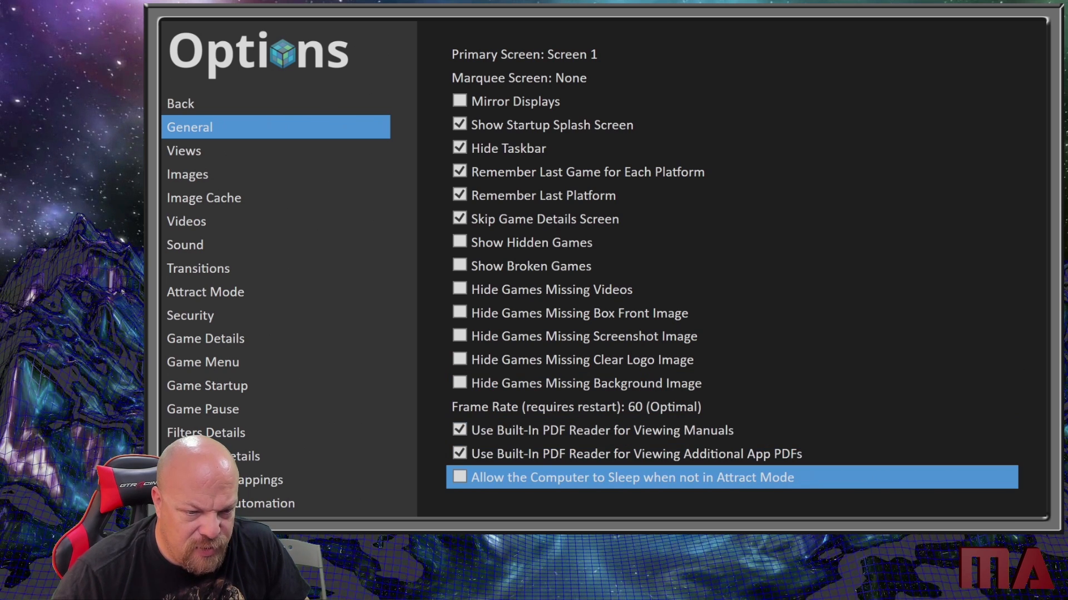
key(Down)
key(Up)
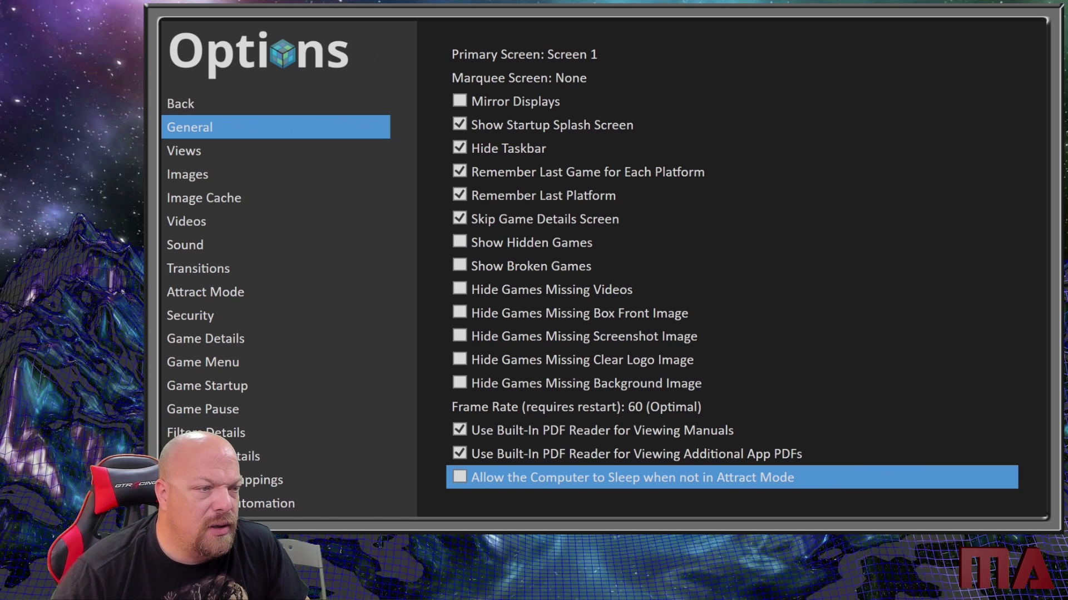
- In the Views options, try to change the theme and set the Default Startup View to All Games
key(Left)
key(Down)
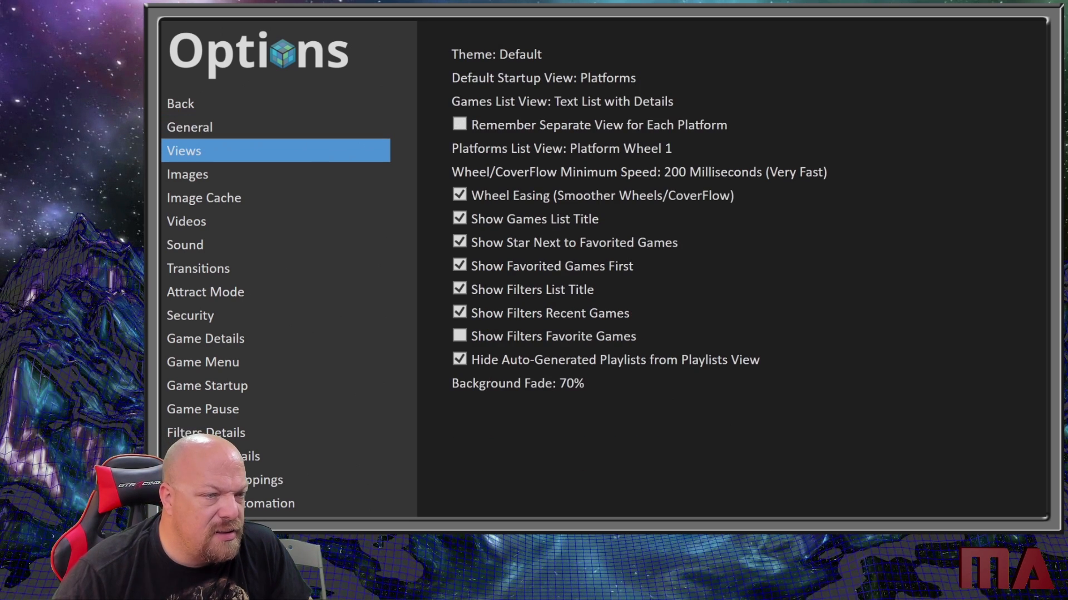
key(Right)
key(Down)
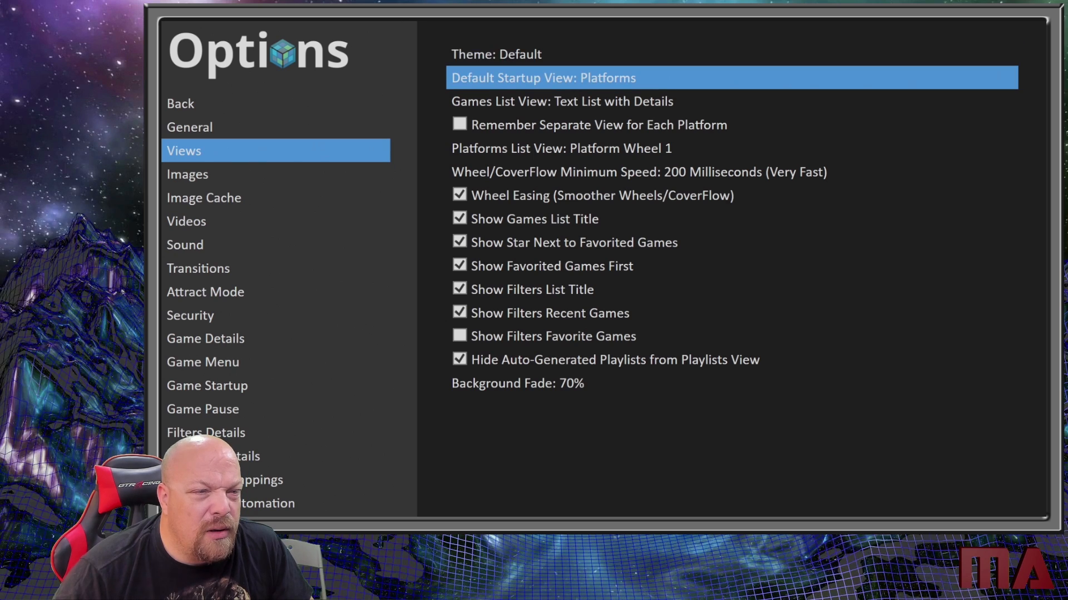
key(Up)
key(Return)
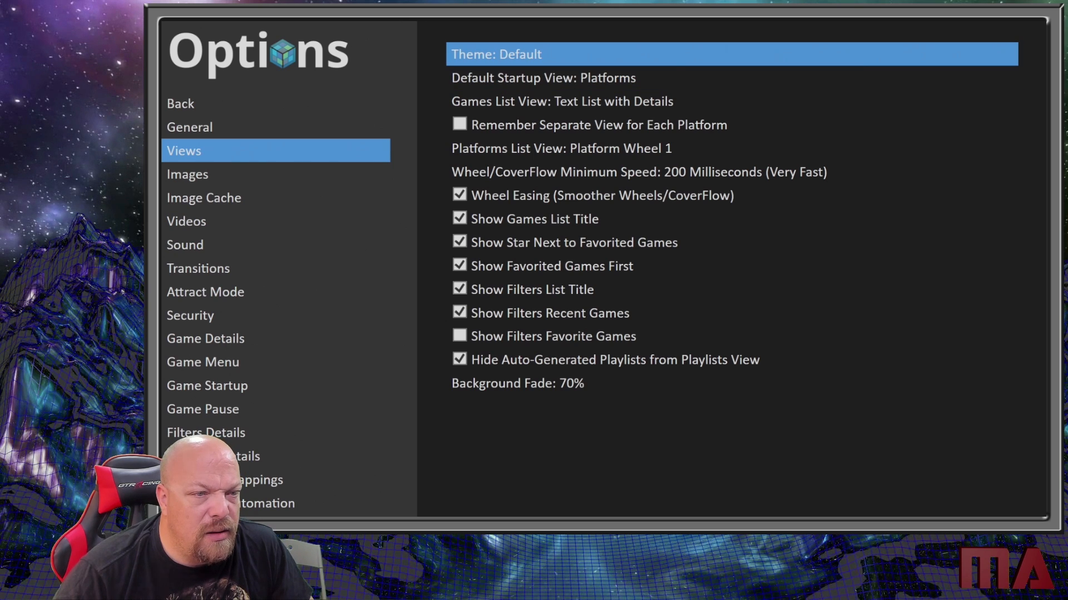
key(Return)
key(Down)
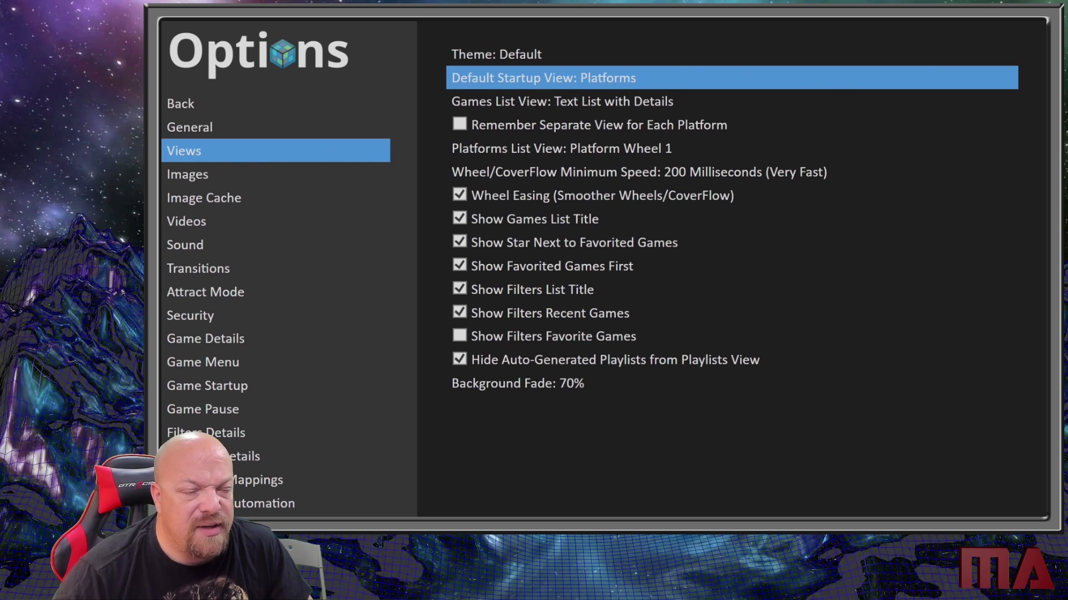
key(Return)
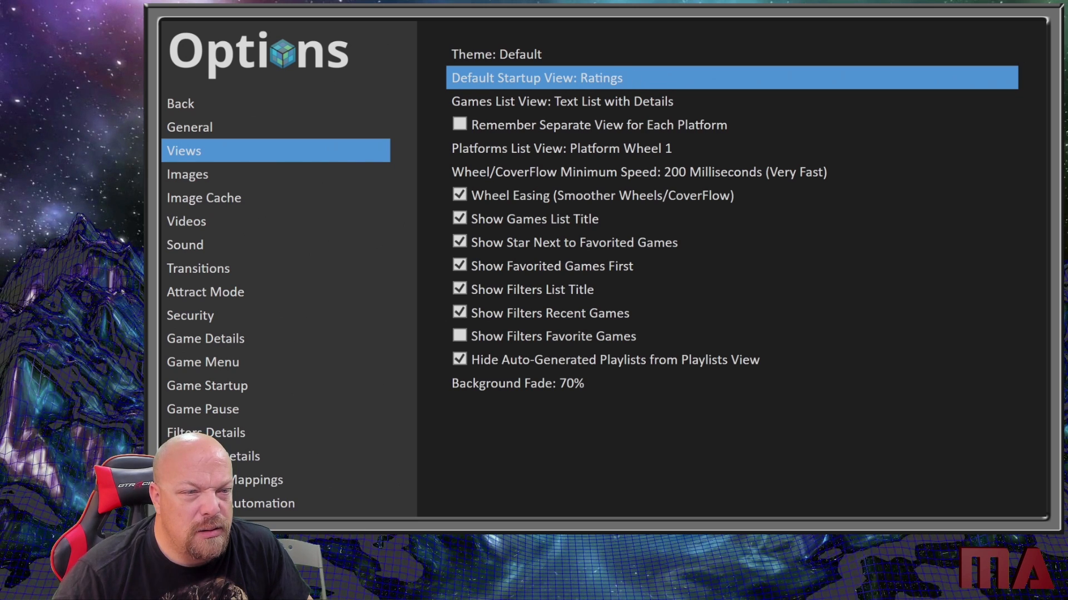
key(Return)
key(Return)
key(Return)
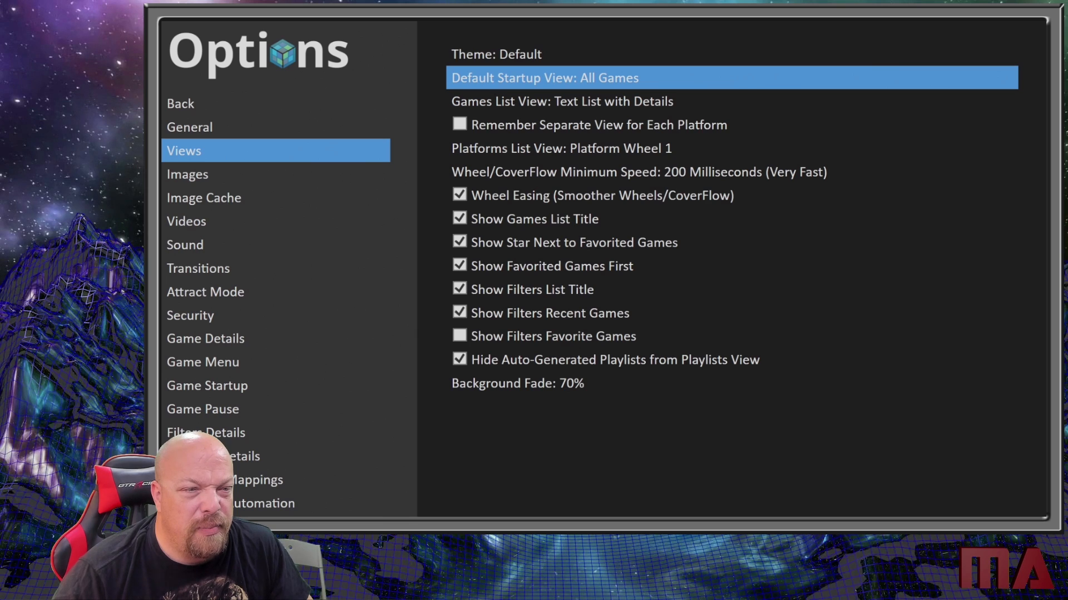
- Set the Default Startup View to Platform Categories in the Views options
key(Return)
key(Return)
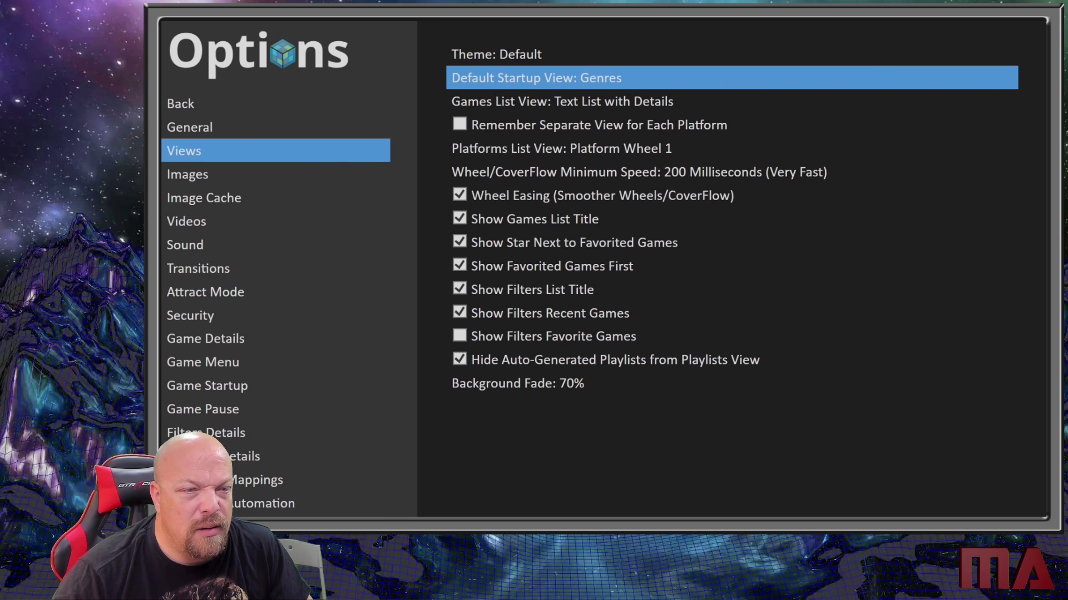
- Cycle through the available Games List View layouts and return to Text List with Details
key(Down)
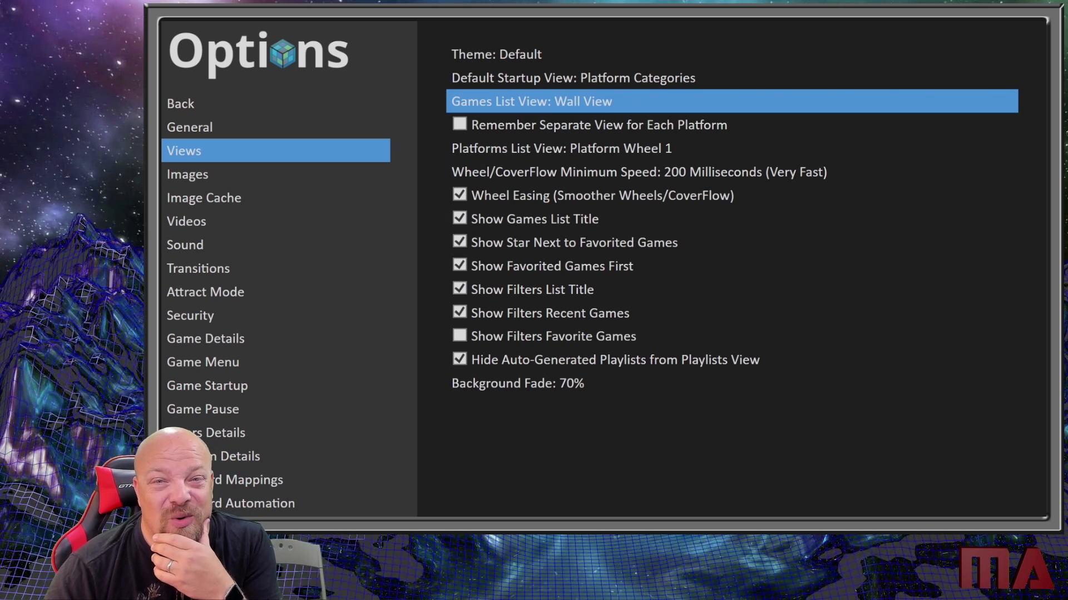
key(Return)
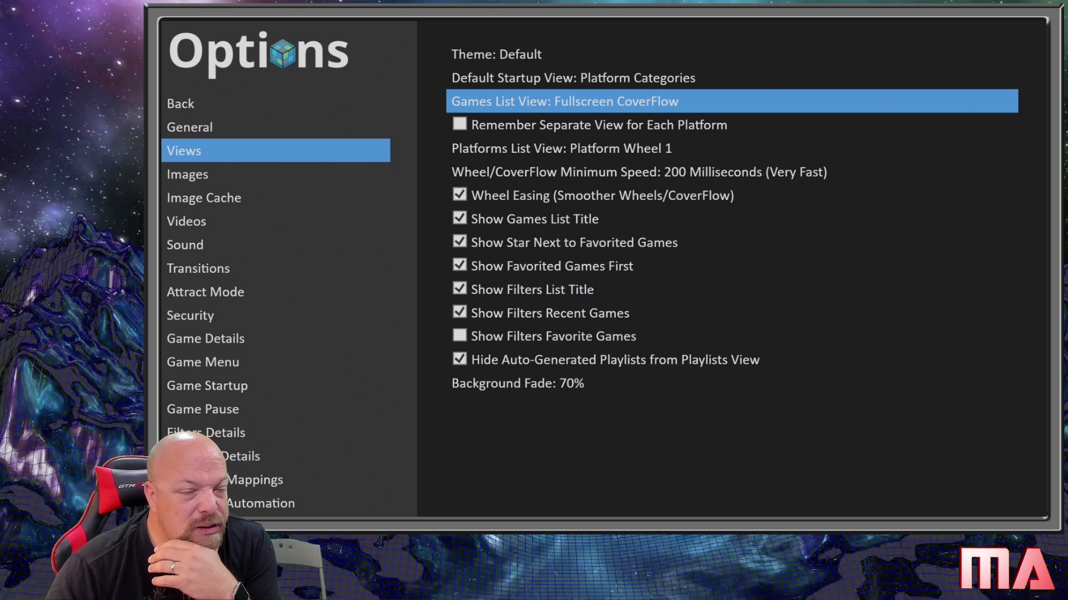
key(Return)
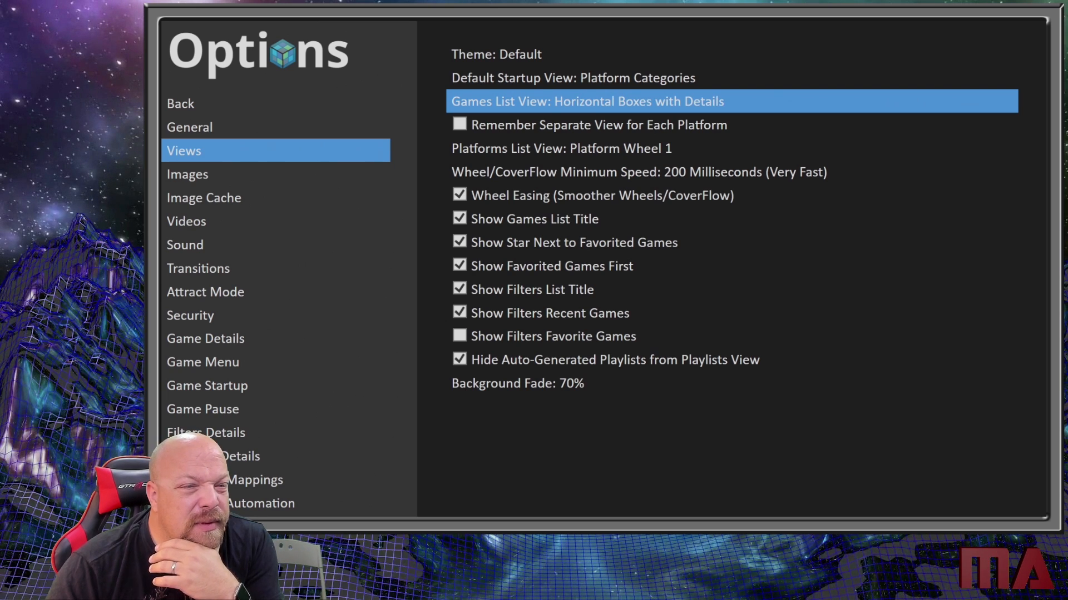
key(Return)
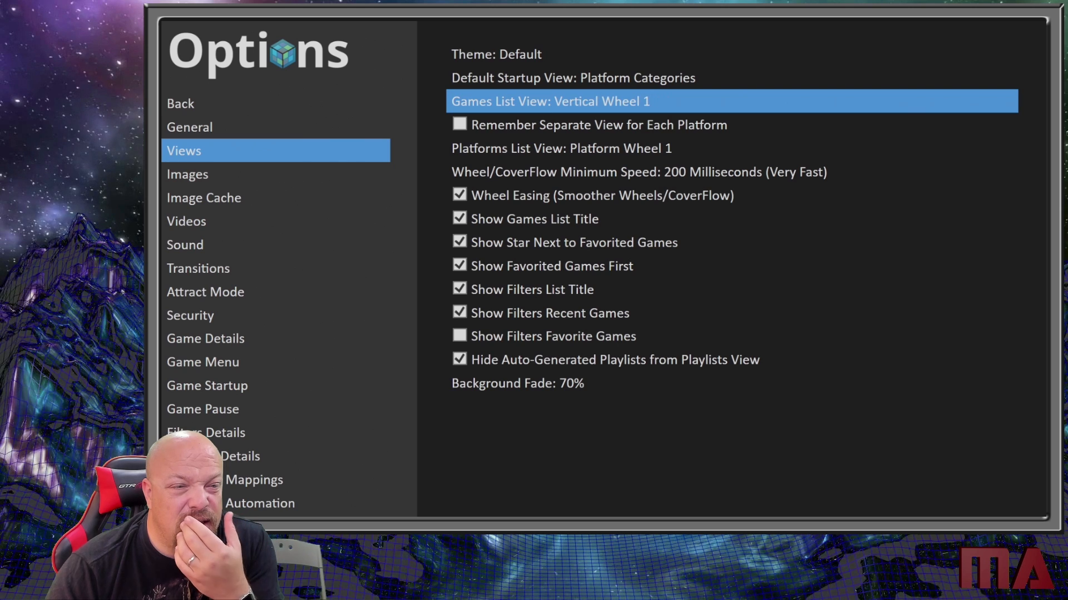
key(Right)
key(Right)
key(Right)
key(Right)
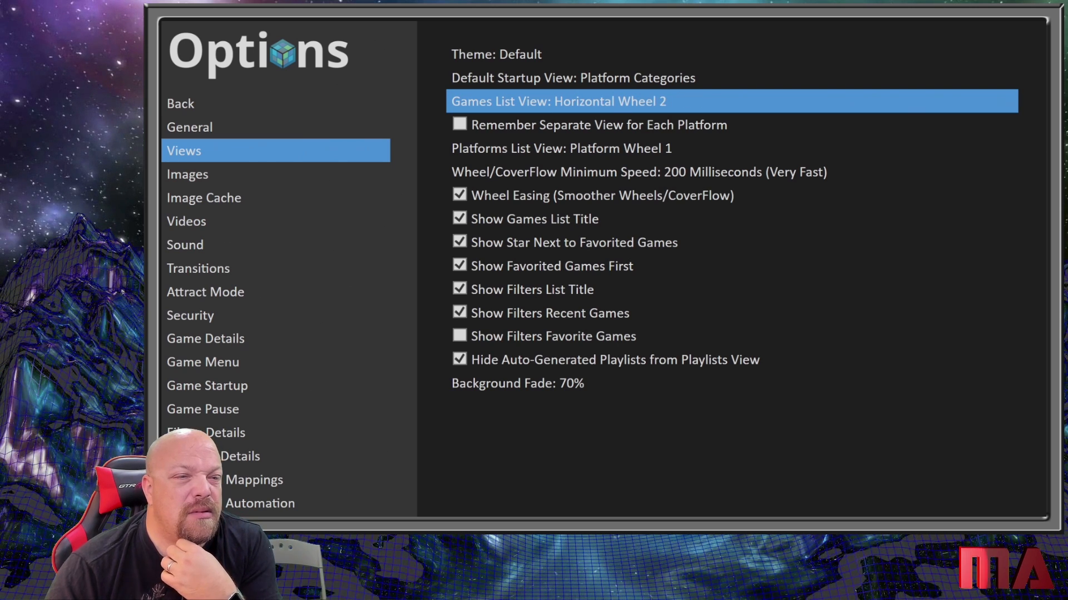
key(Right)
key(Down)
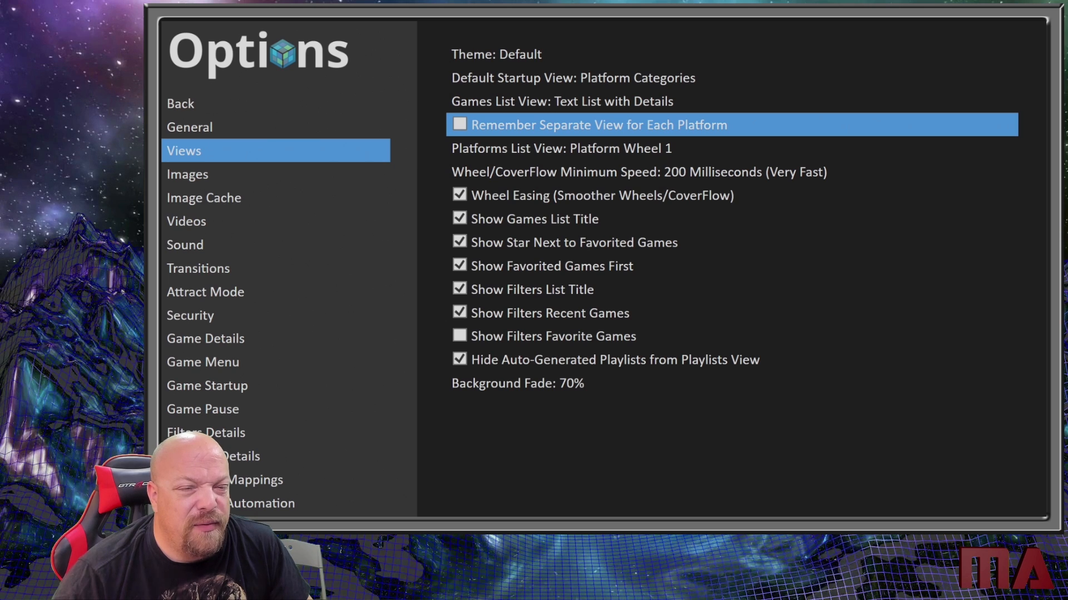
- Review the remaining Views options down to Background Fade, along with the Images and Image Cache options
key(Down)
key(Down)
key(Down)
key(Down)
key(Down)
key(Down)
key(Down)
key(Down)
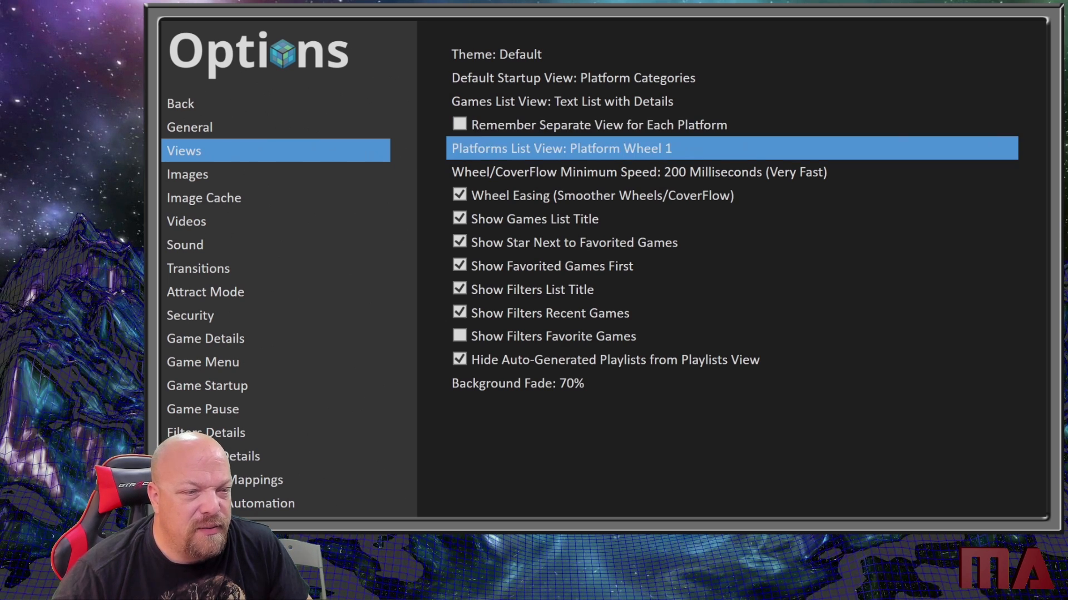
key(Down)
key(Down)
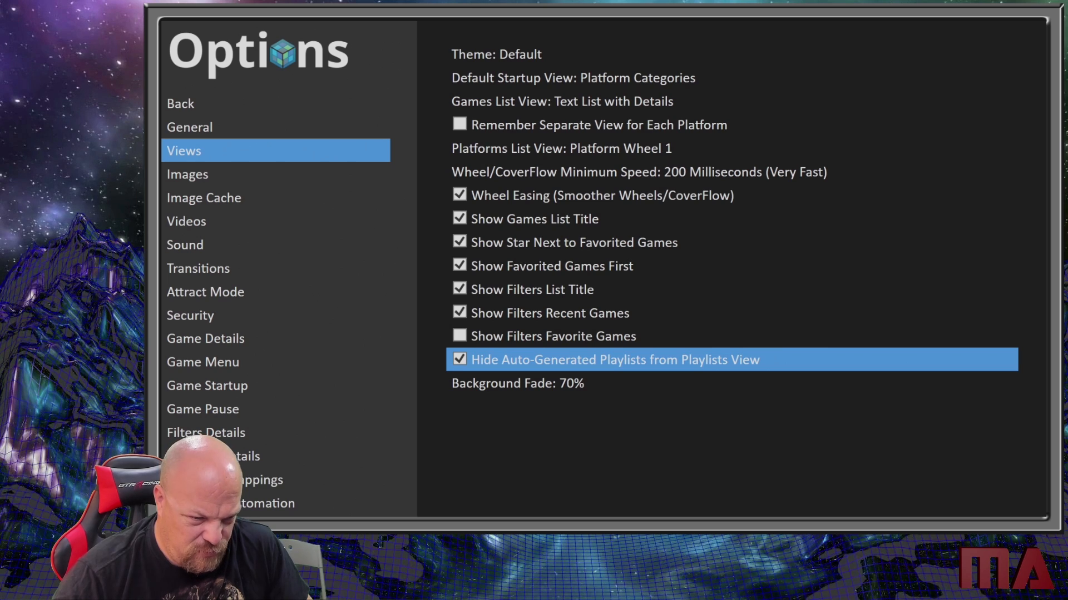
key(Down)
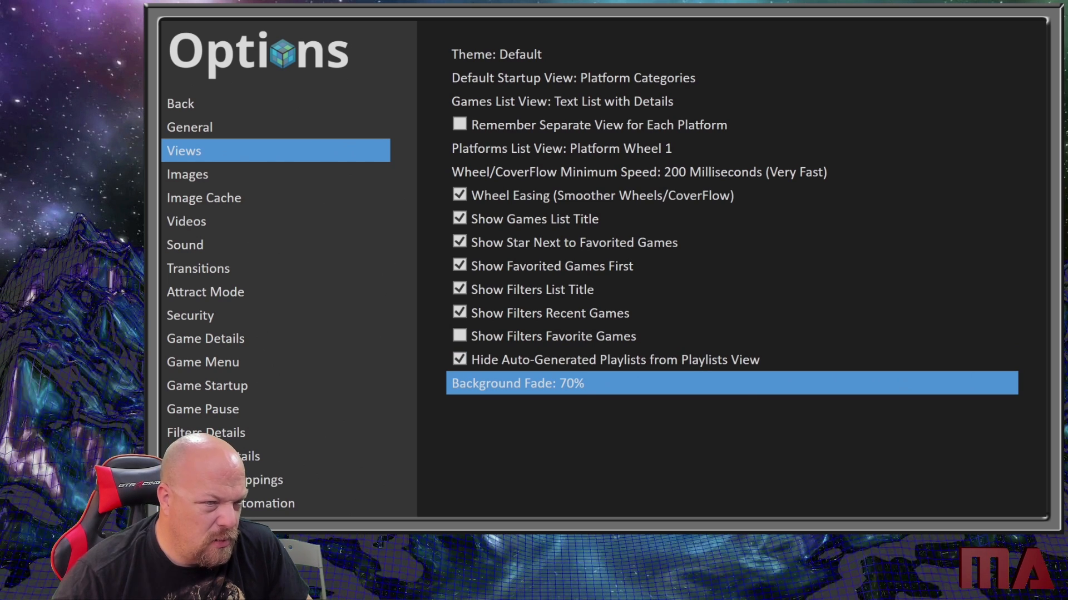
key(Left)
key(Down)
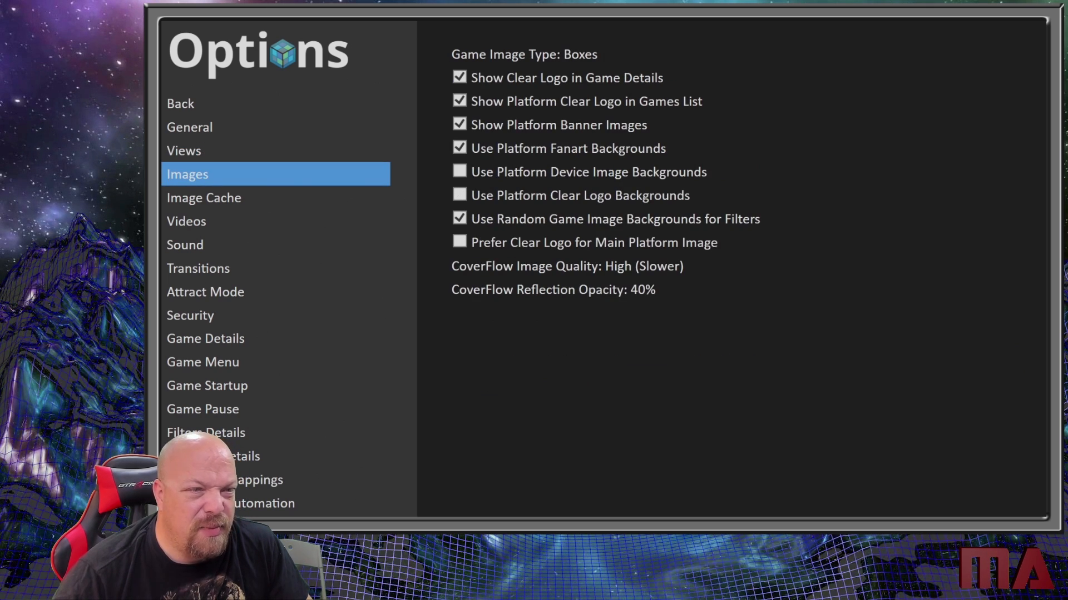
key(Down)
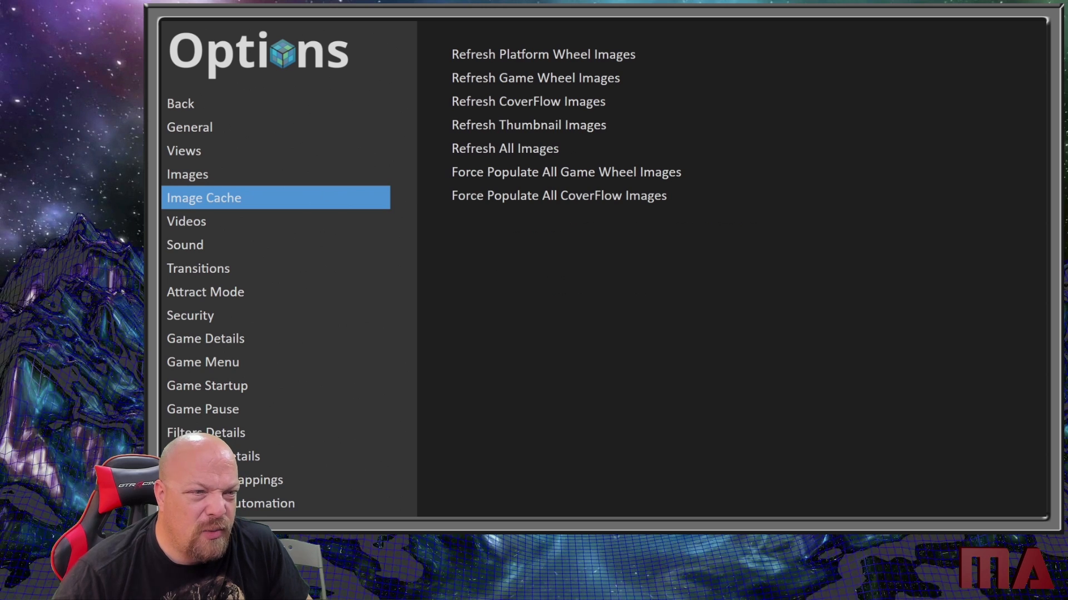
- Enable Use Game Background Videos and Use Platform Background Videos in the Videos options
key(Down)
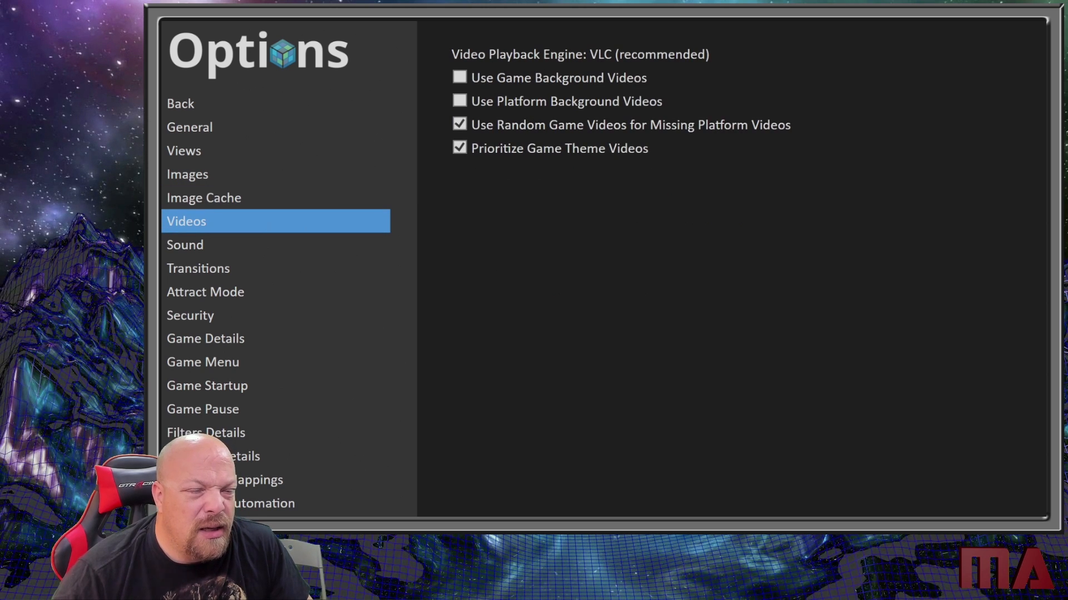
key(Right)
key(Down)
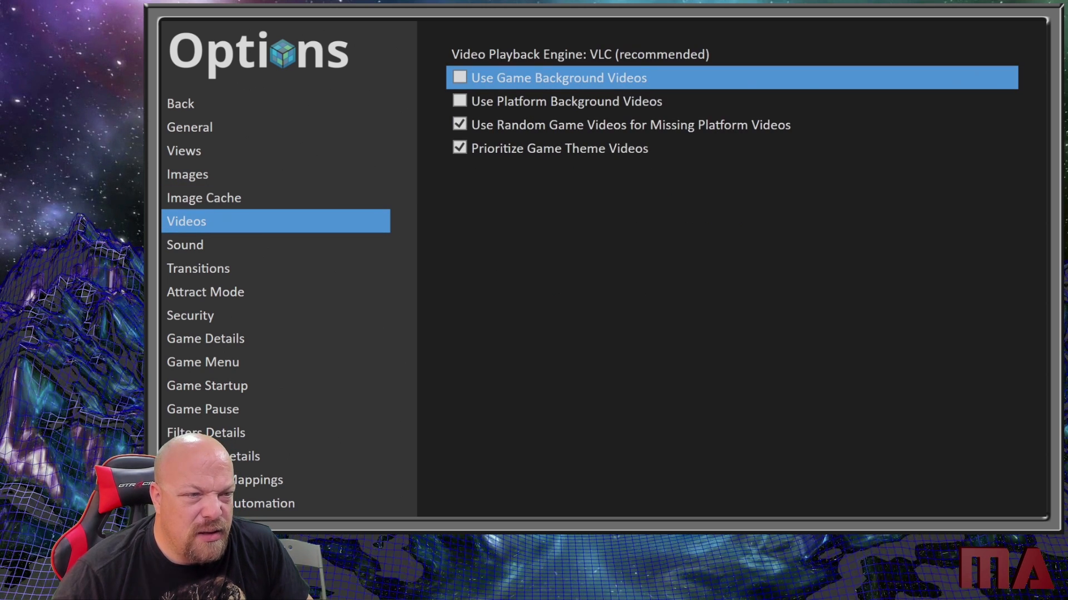
key(Return)
key(Down)
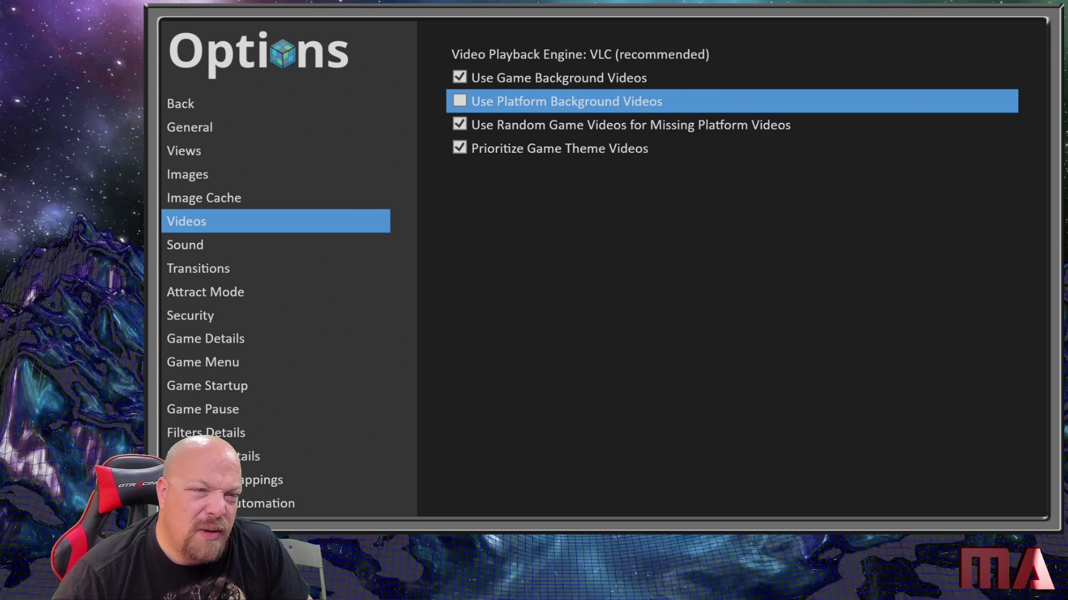
key(Down)
- Enable Background Music in the Sound options
key(Down)
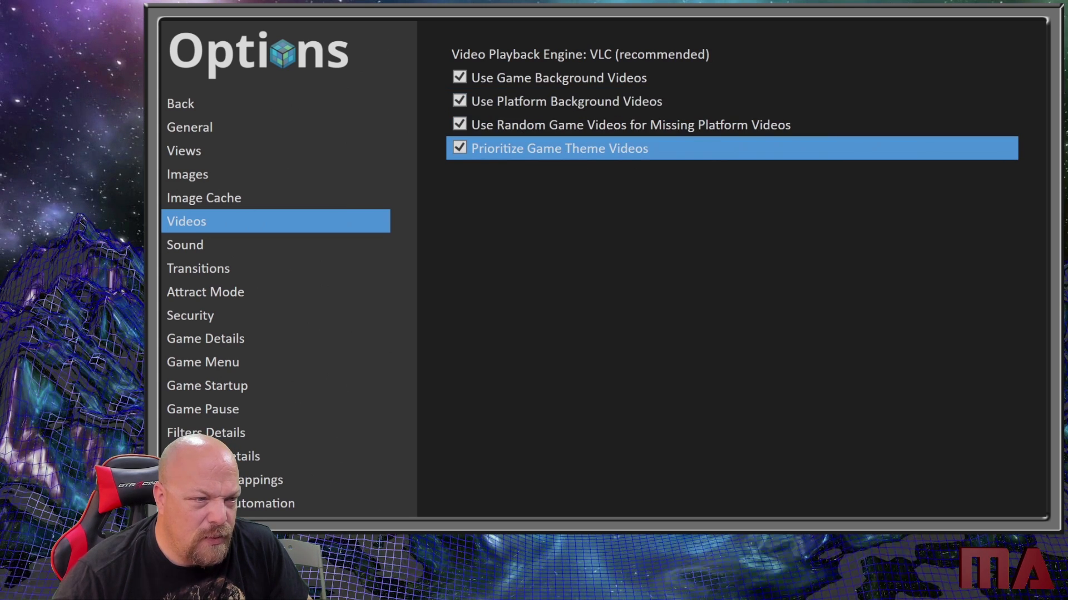
key(Left)
key(Down)
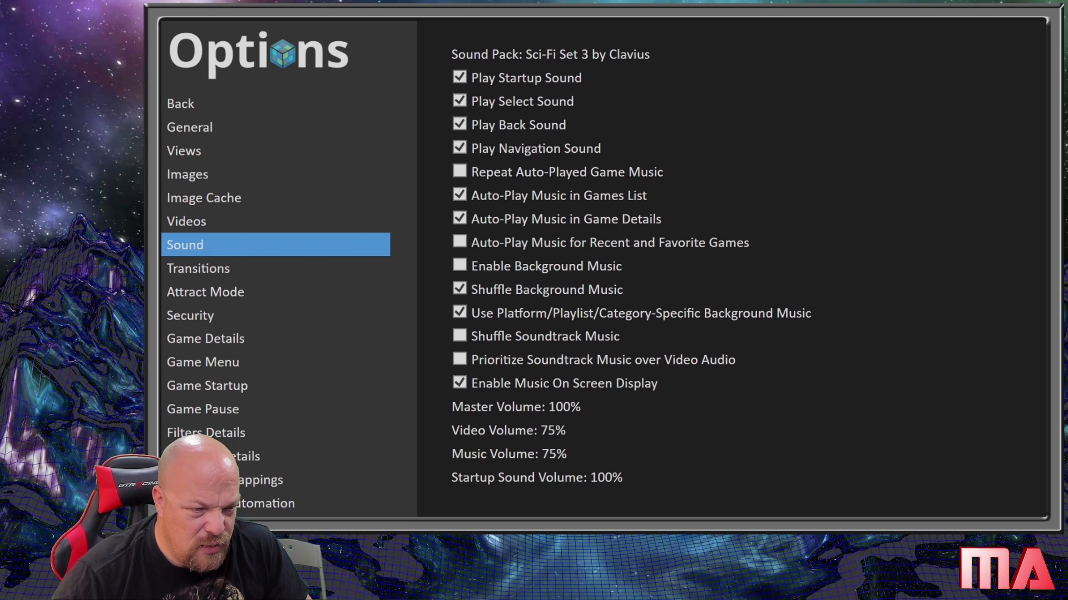
key(Right)
key(Down)
key(Down)
key(Down)
key(Down)
key(Down)
key(Down)
key(Down)
key(Down)
key(Down)
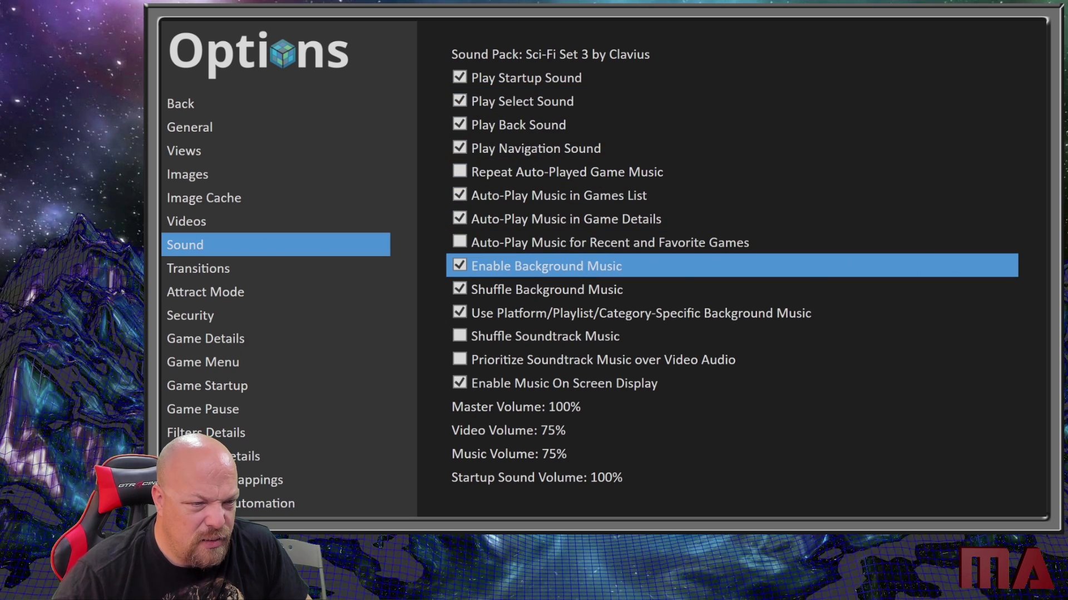
- Review the option pages from Transitions, Attract Mode and Security through the game menu, startup, pause, filters and platform details
key(Left)
key(Down)
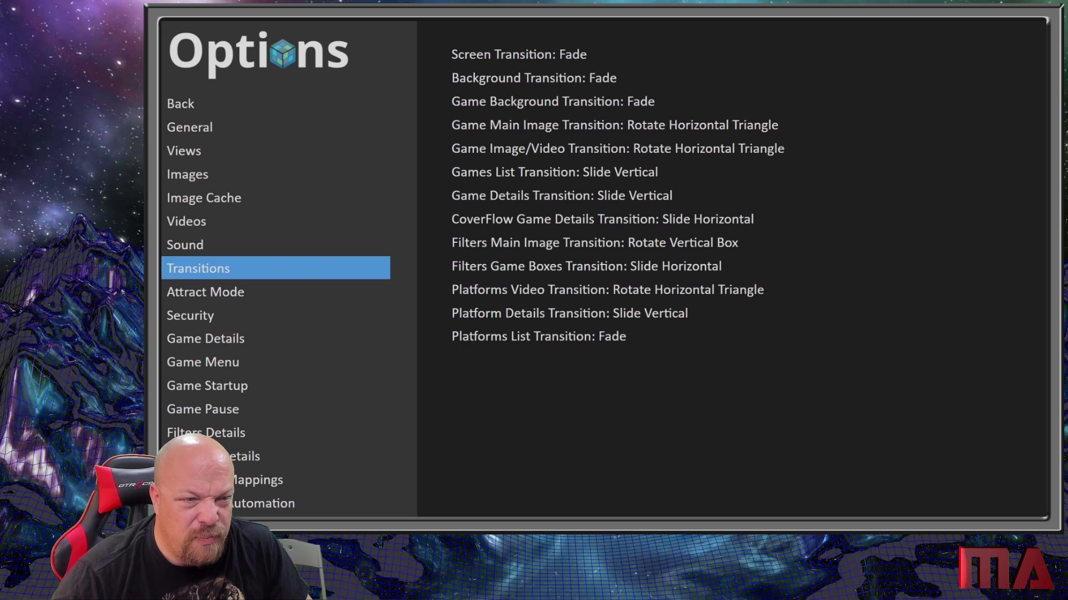
key(Down)
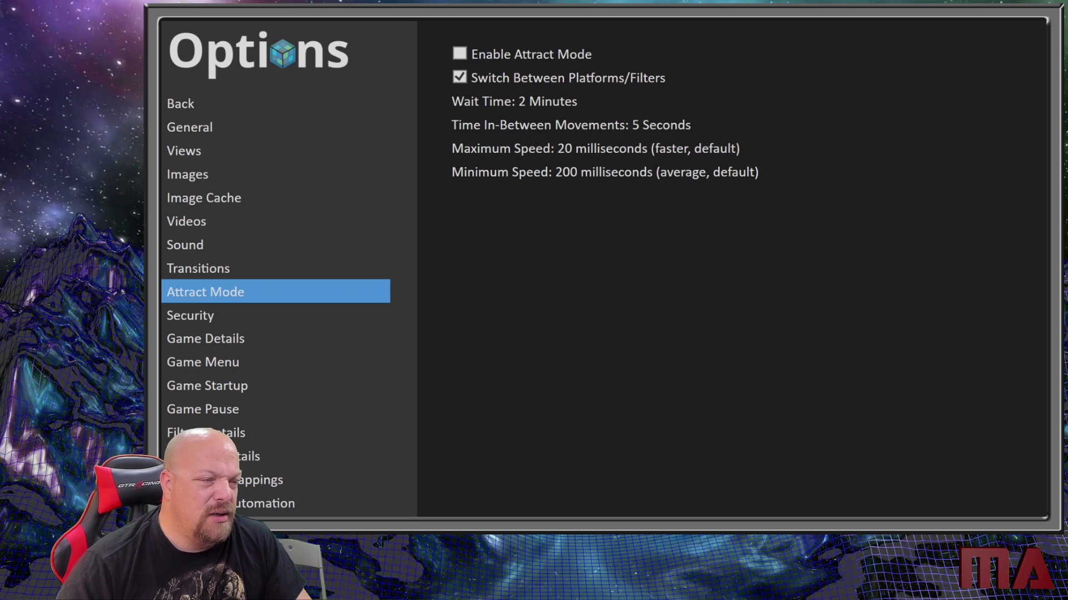
key(Down)
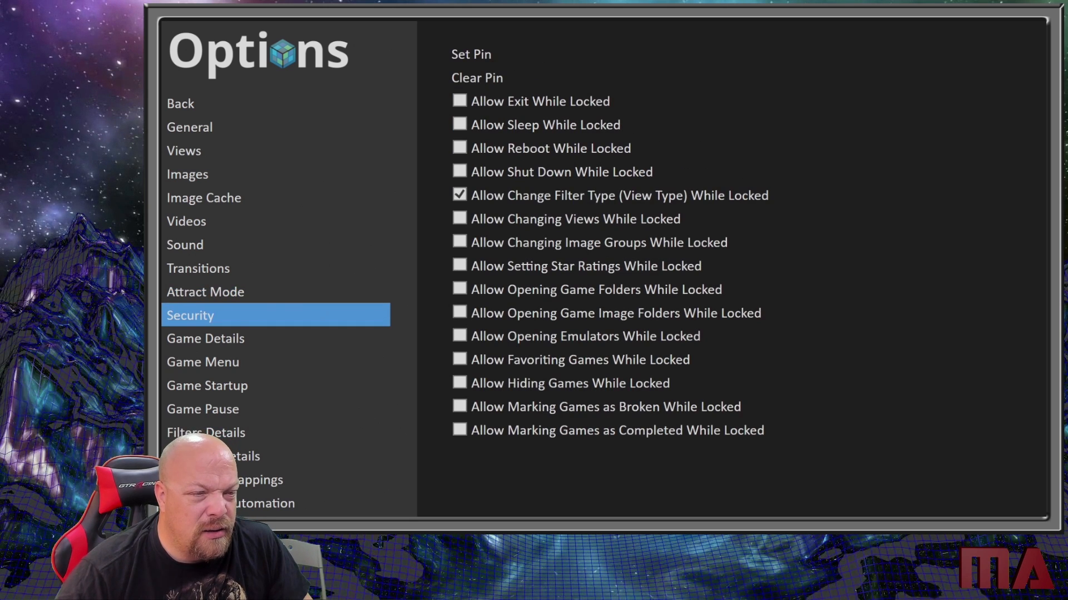
key(Down)
key(Down)
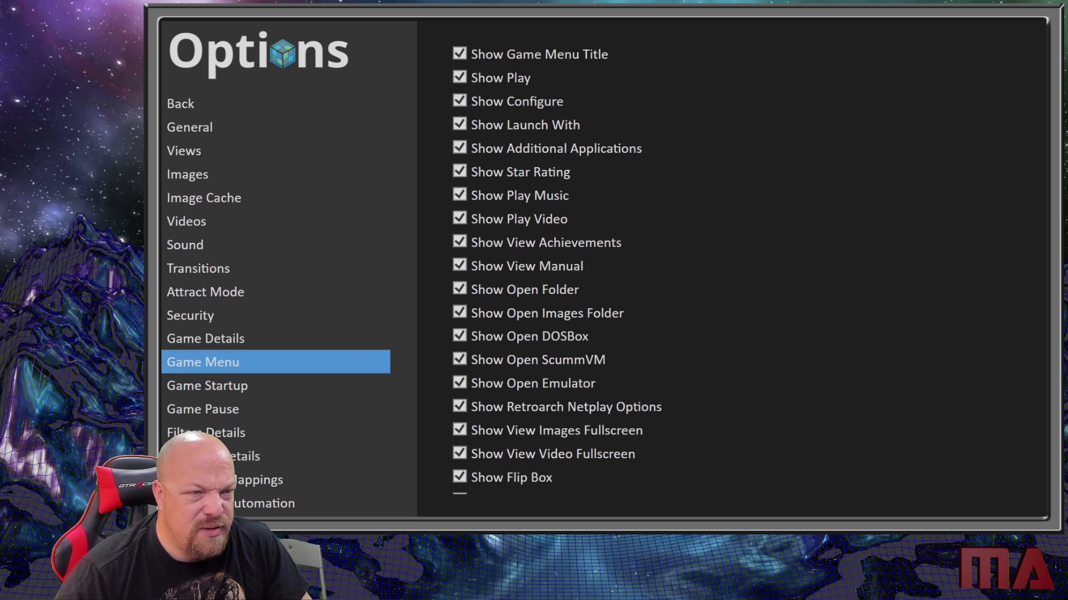
key(Down)
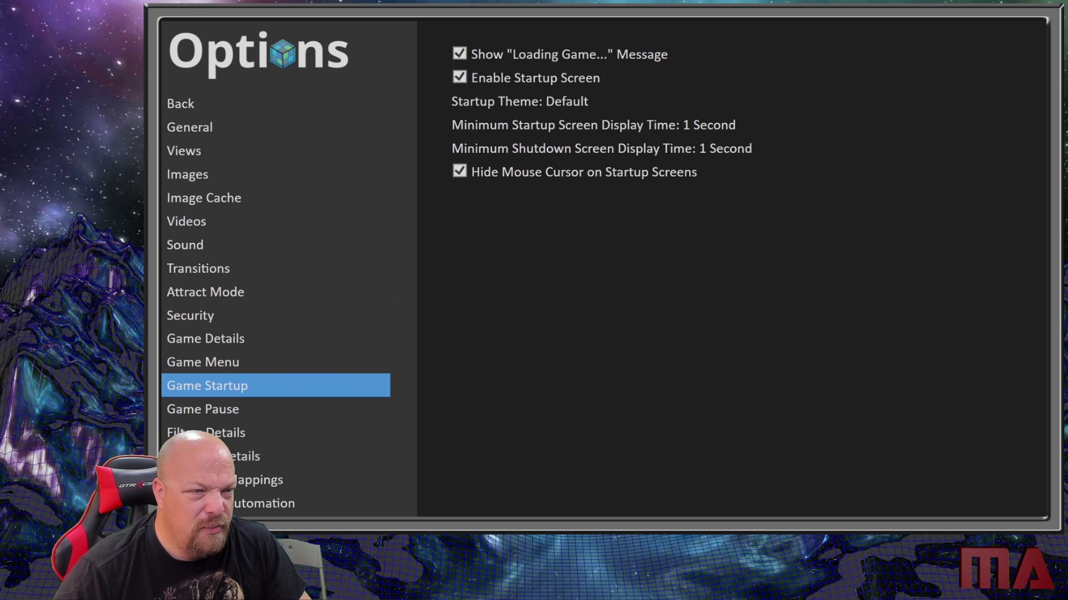
key(Down)
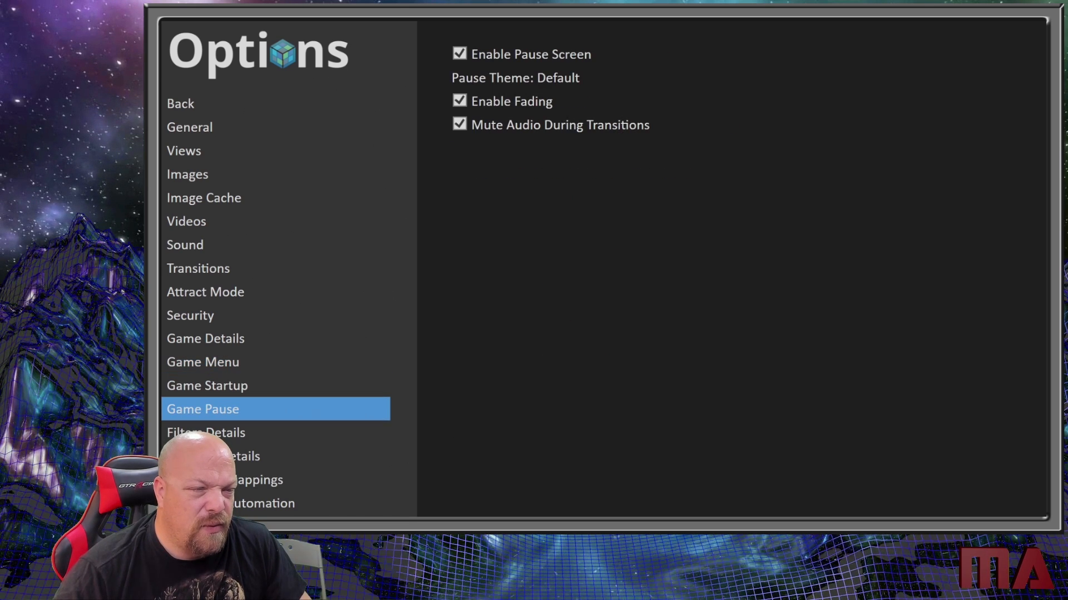
key(Up)
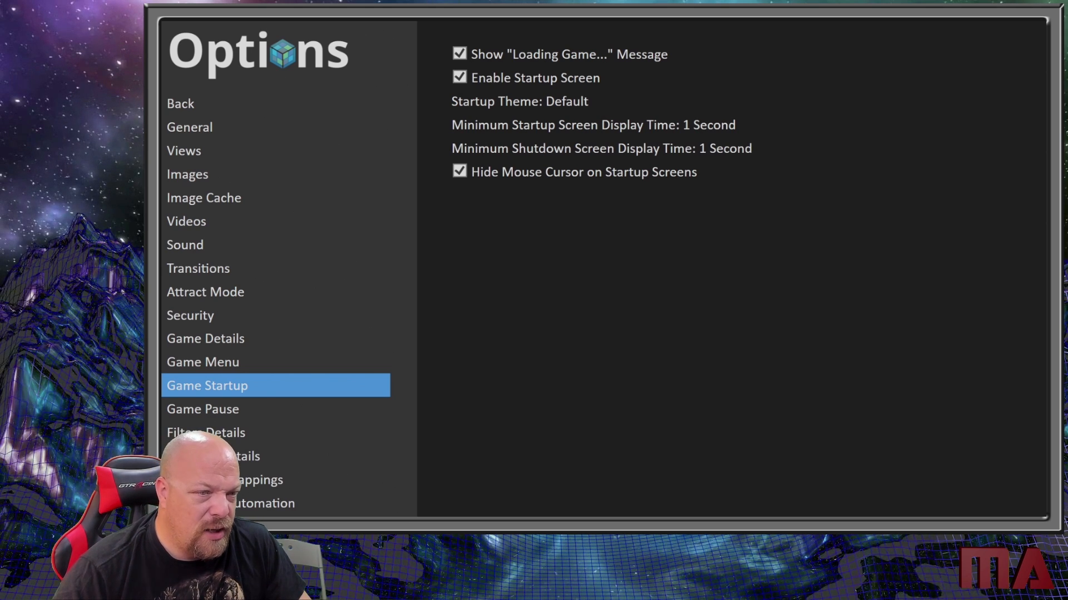
key(Down)
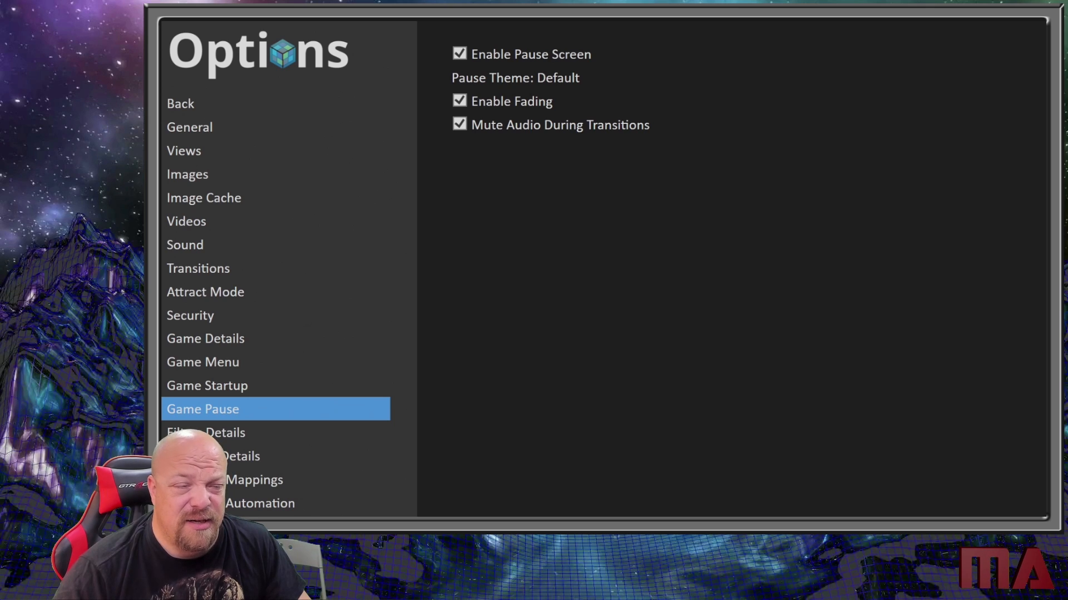
key(Down)
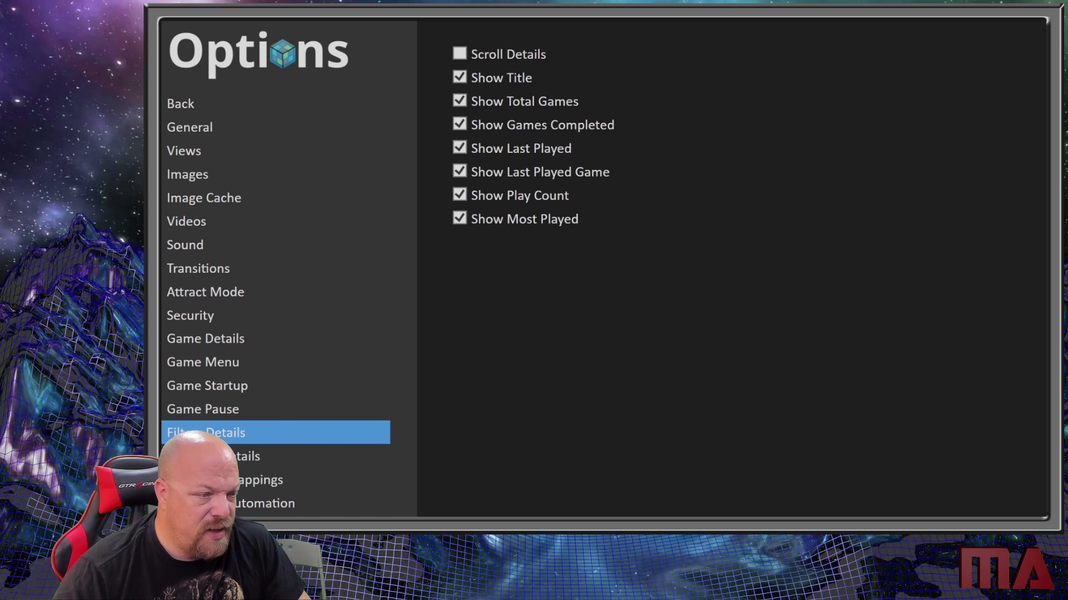
key(Down)
key(Down)
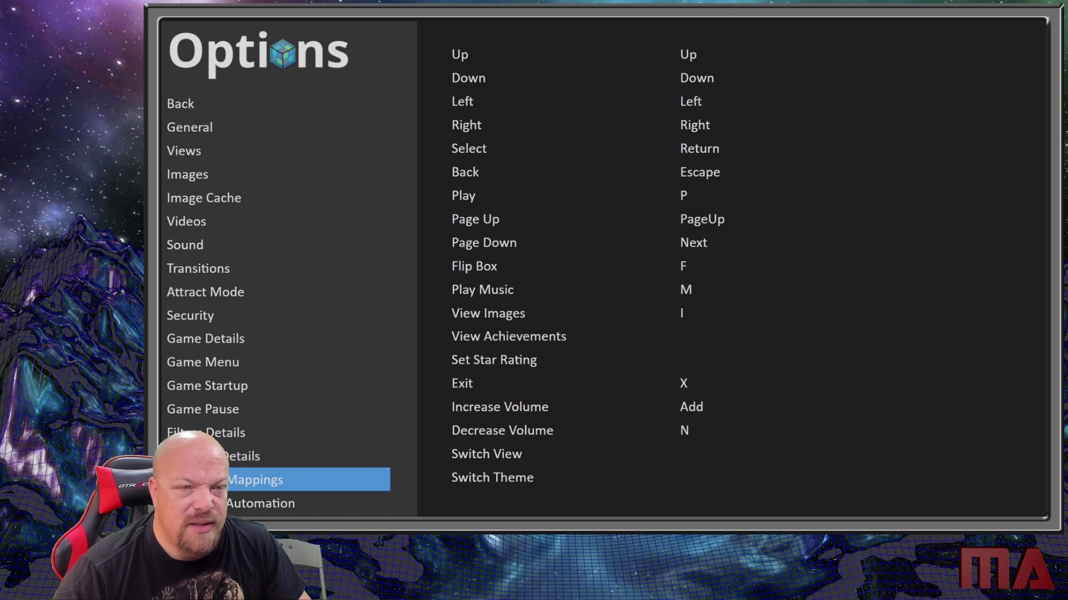
- Assign the A key to the Select action in Keyboard Mappings
key(Right)
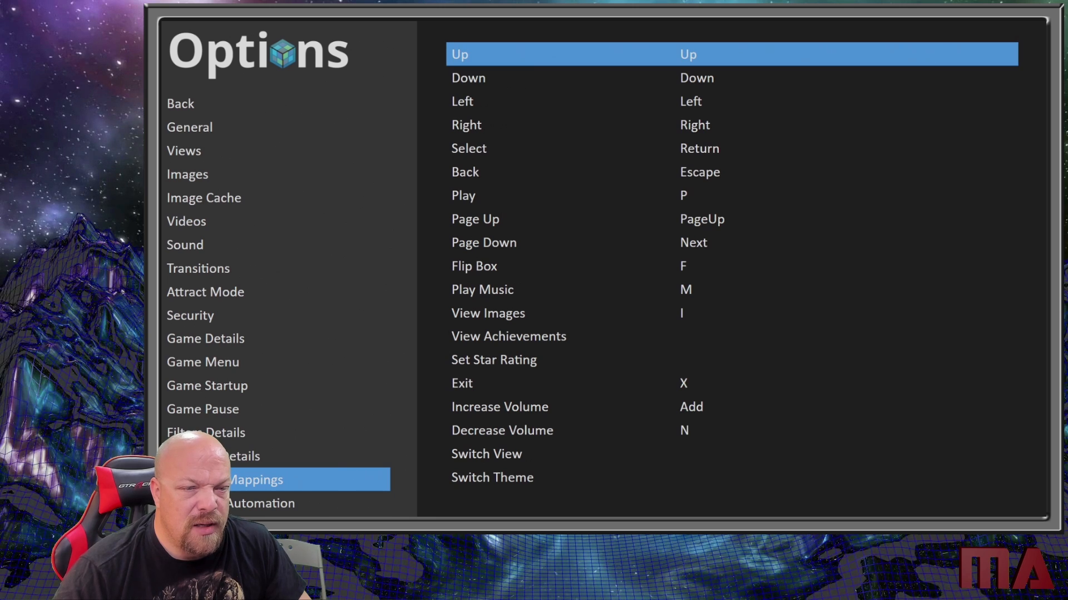
key(Down)
key(Down)
key(Down)
key(Down)
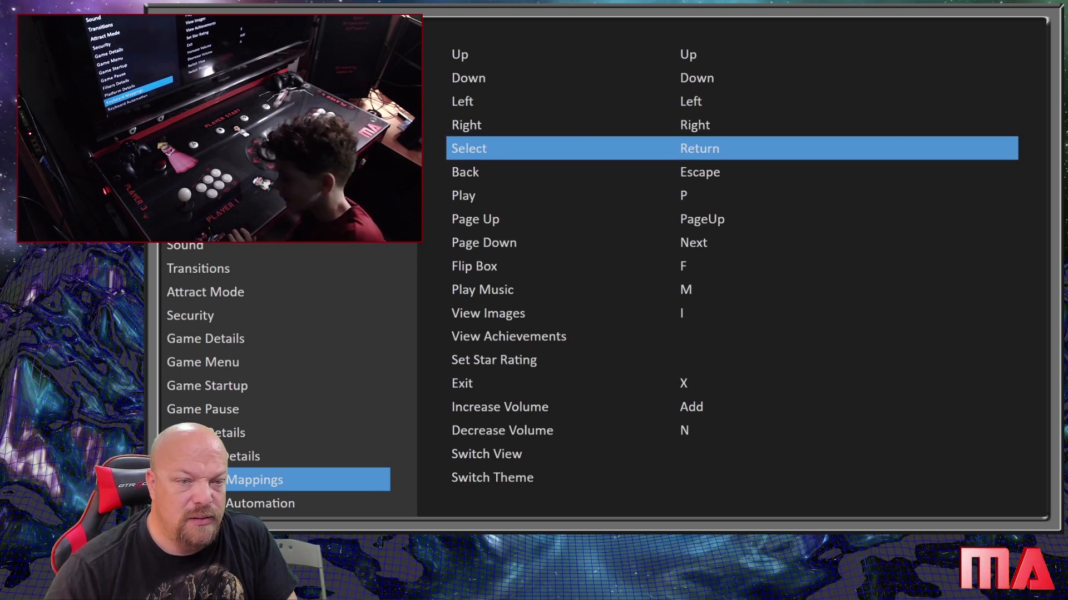
key(Return)
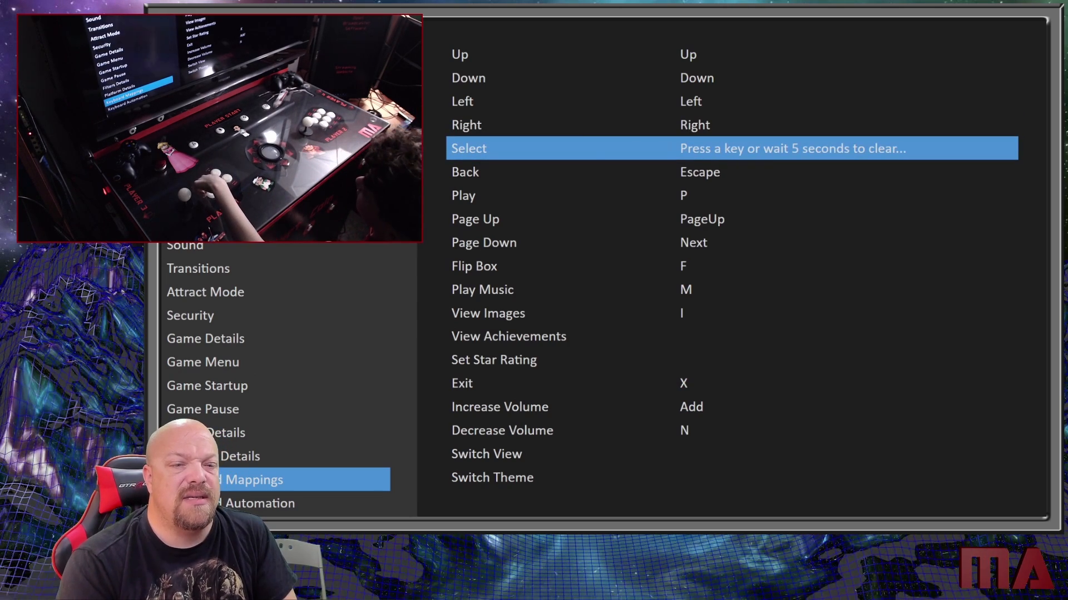
key(a)
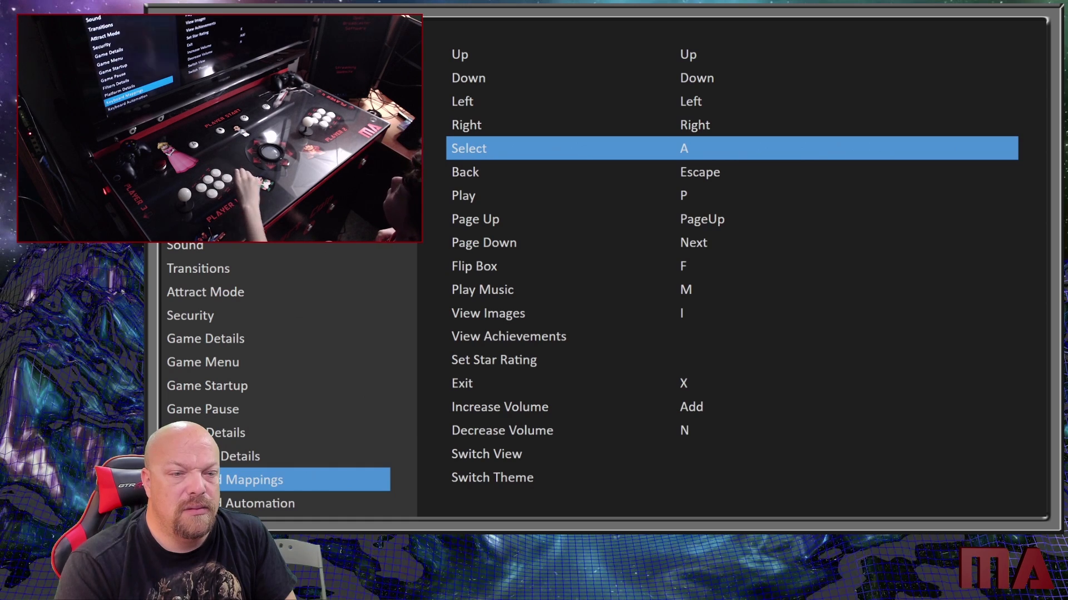
- Try to add the Return key to the Back action in Keyboard Mappings, and return to the category list
key(Down)
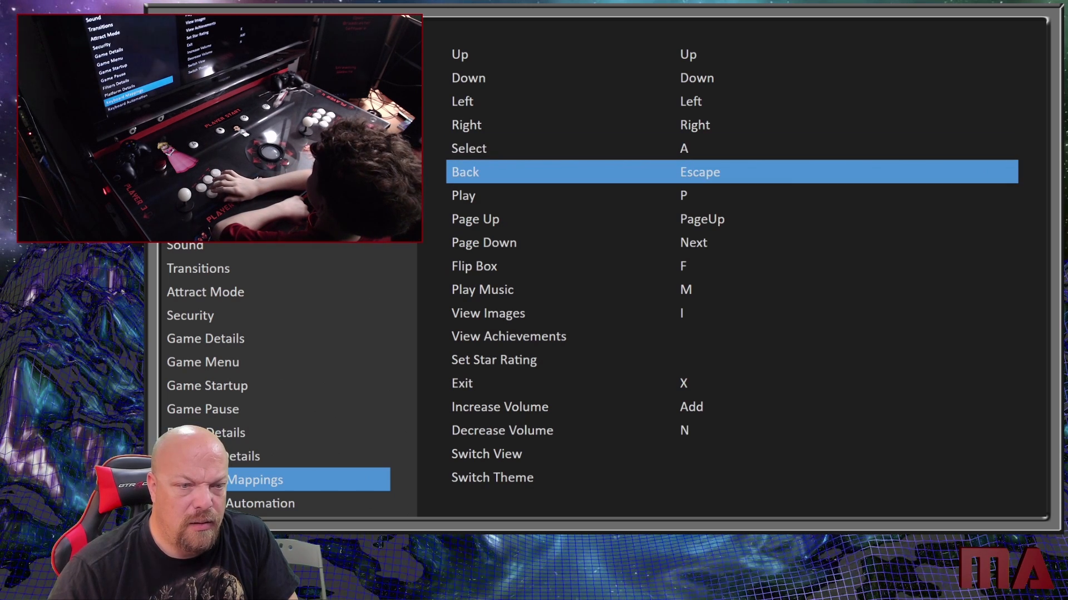
key(Up)
key(Down)
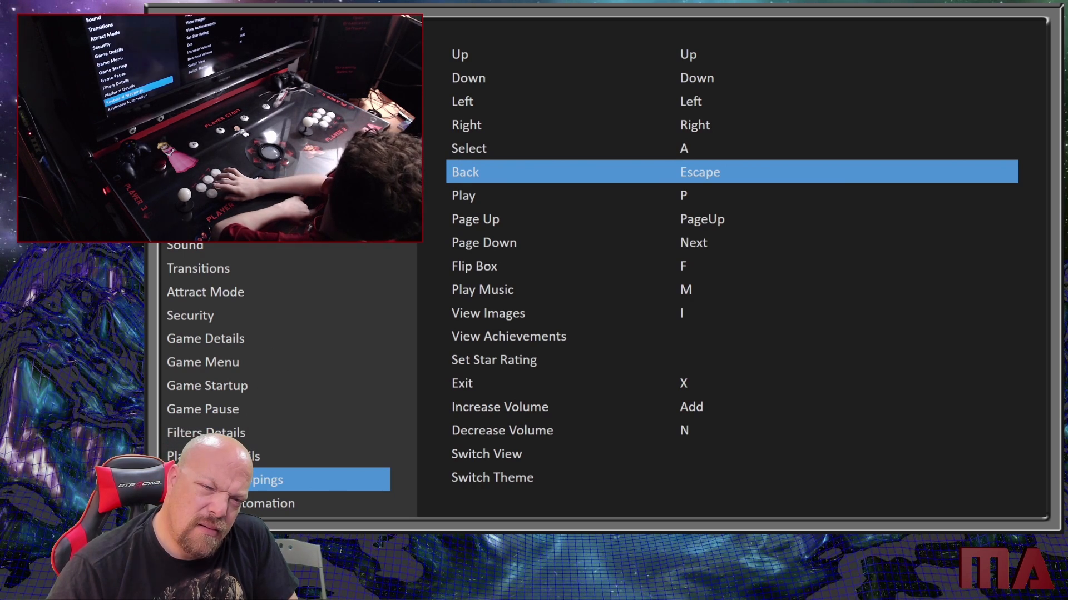
key(Up)
key(Down)
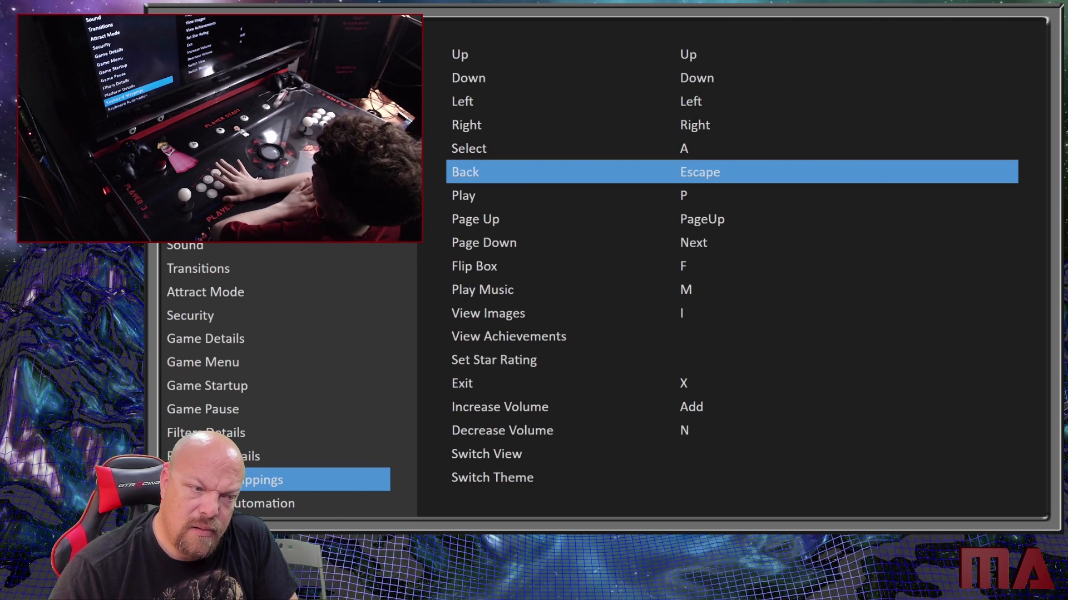
key(Up)
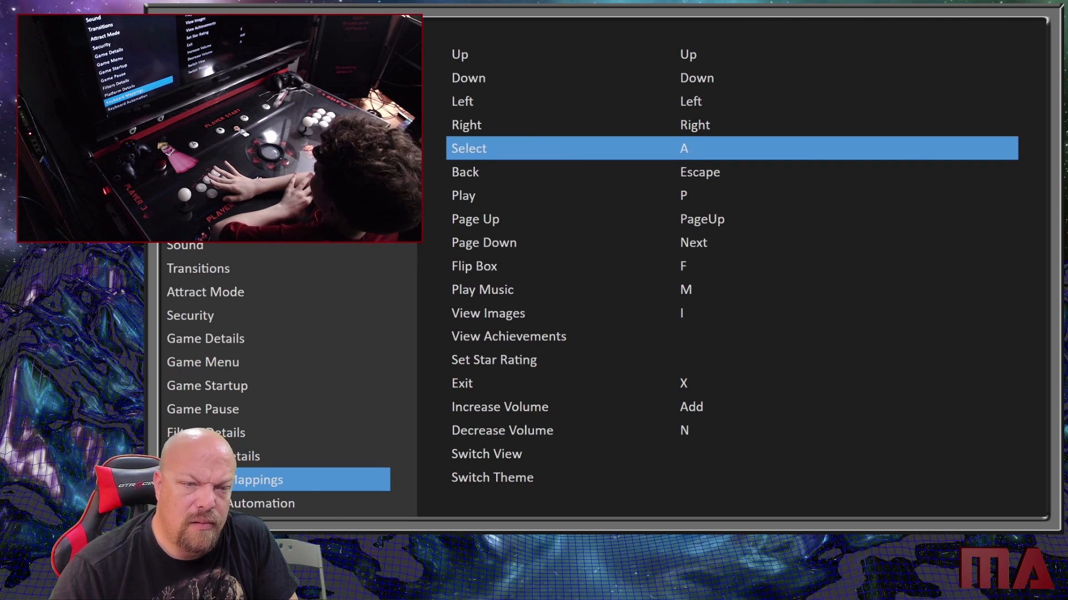
key(Down)
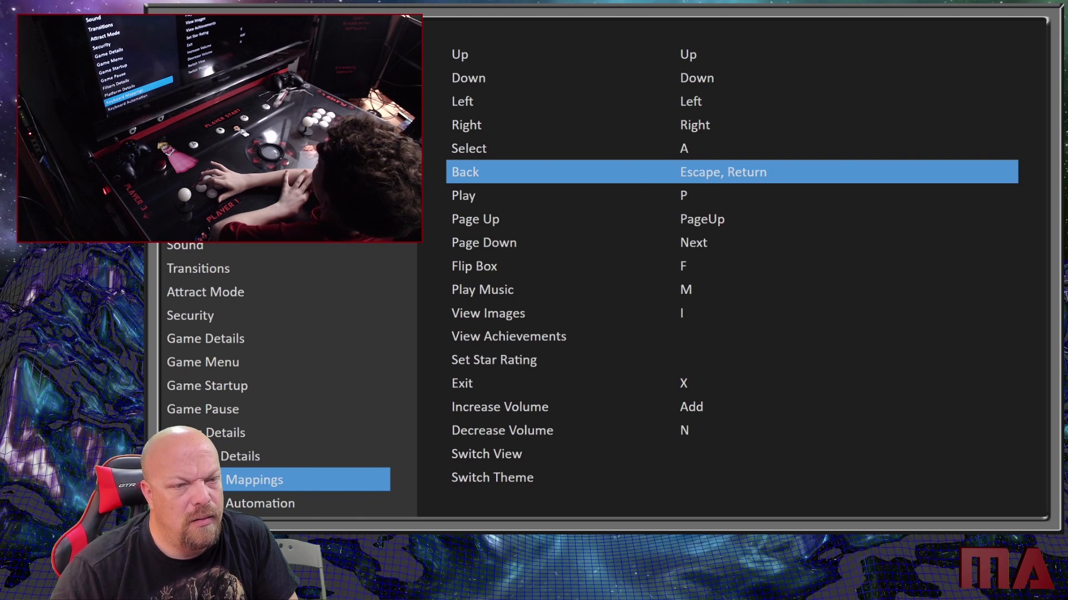
key(Escape)
key(Up)
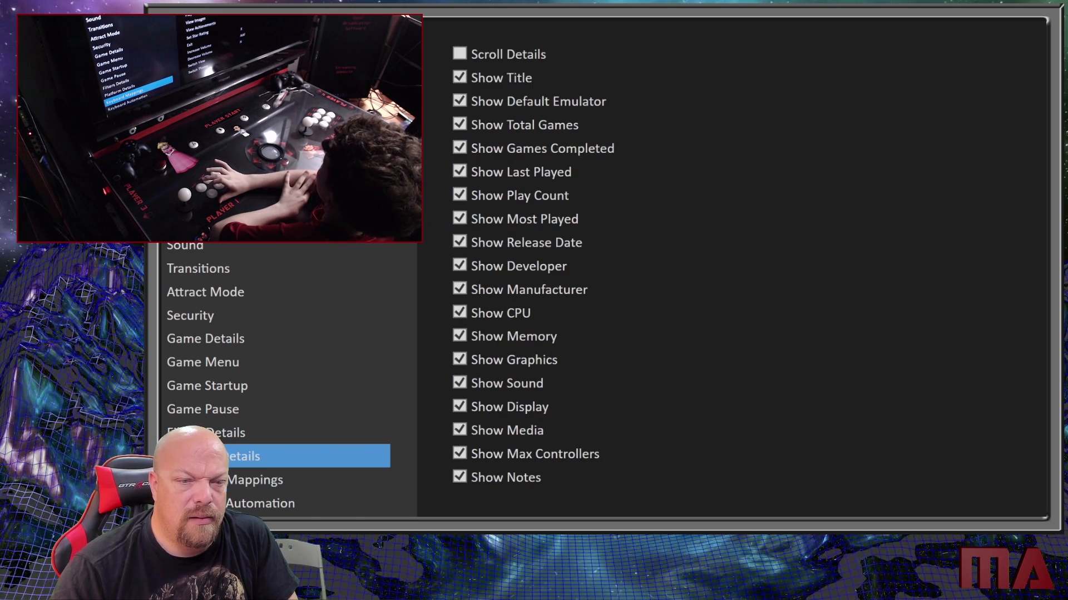
key(Down)
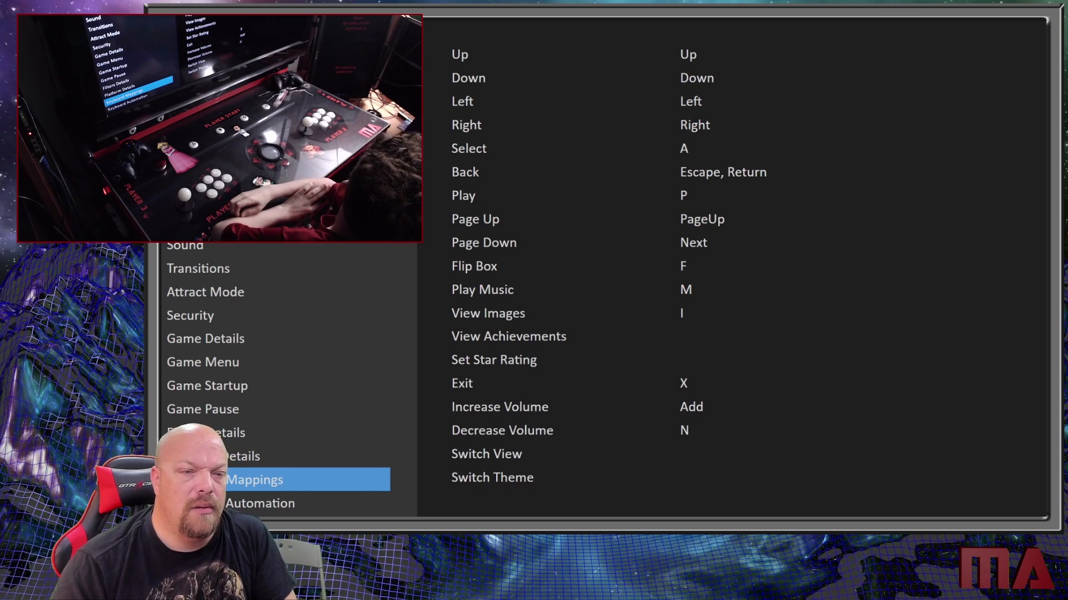
- Replace the Back action's mapping in Keyboard Mappings with the D key
key(Return)
key(Down)
key(Down)
key(Down)
key(Down)
key(Down)
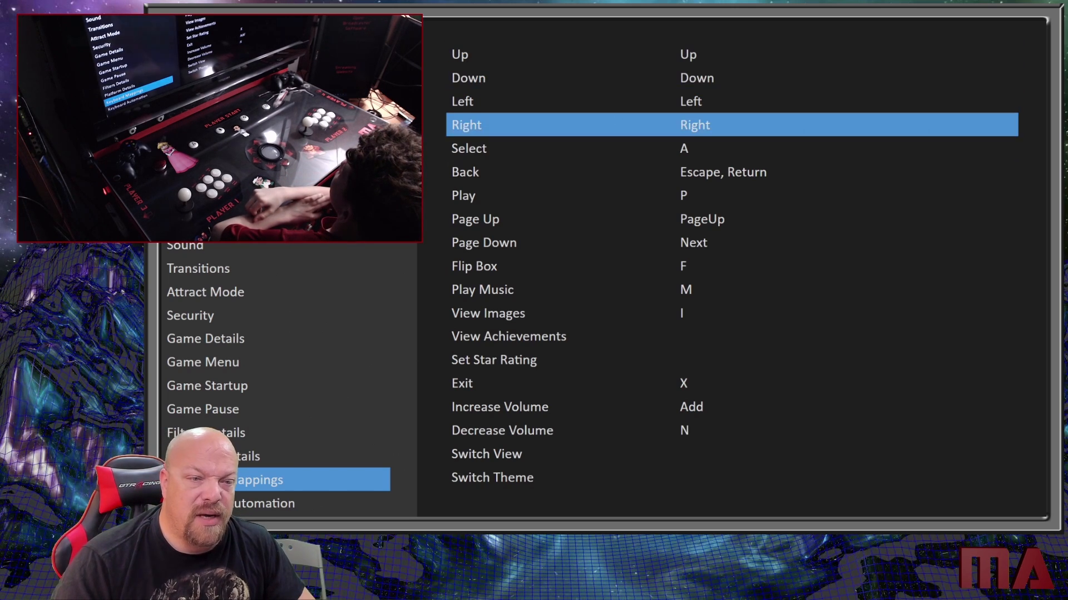
key(Up)
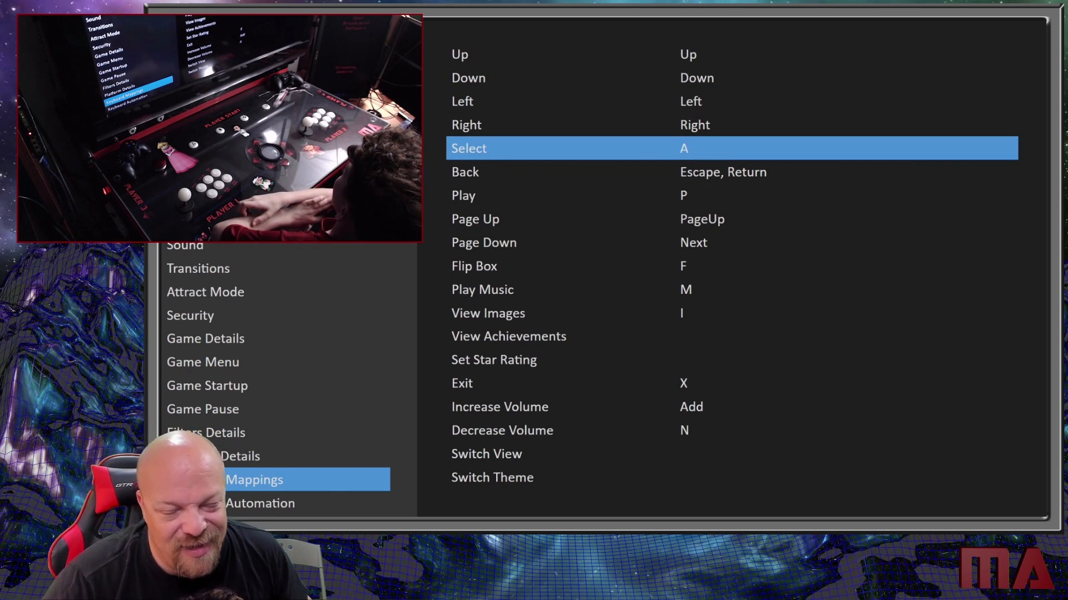
key(Down)
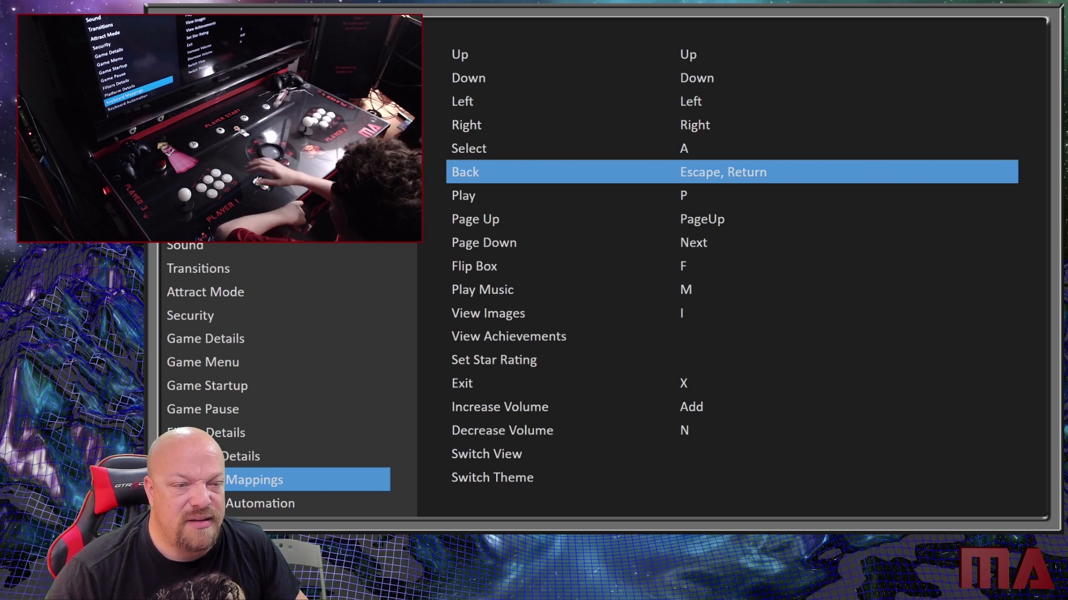
key(a)
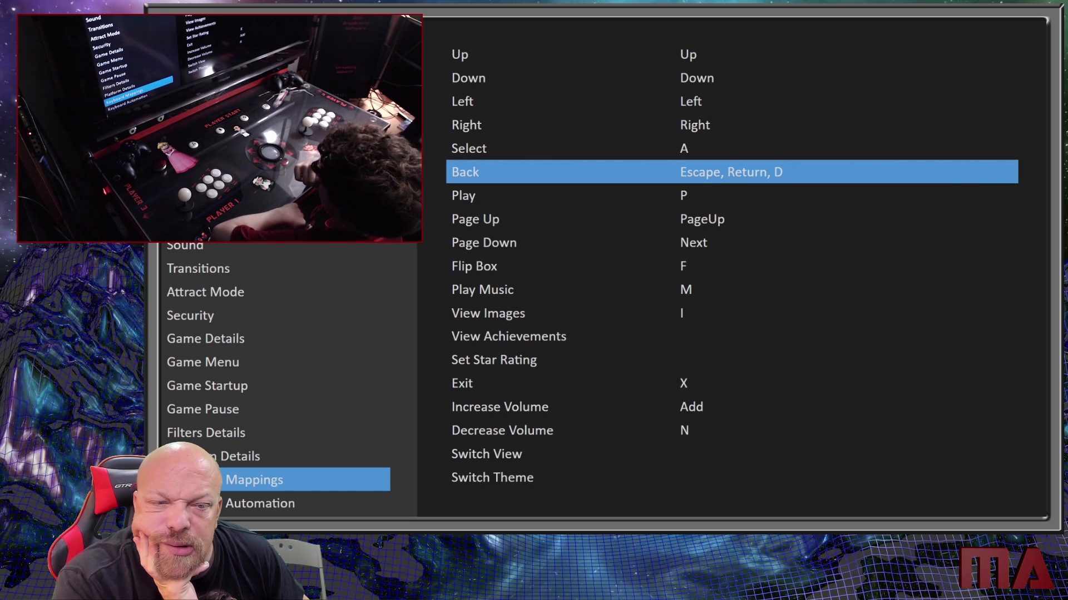
key(d)
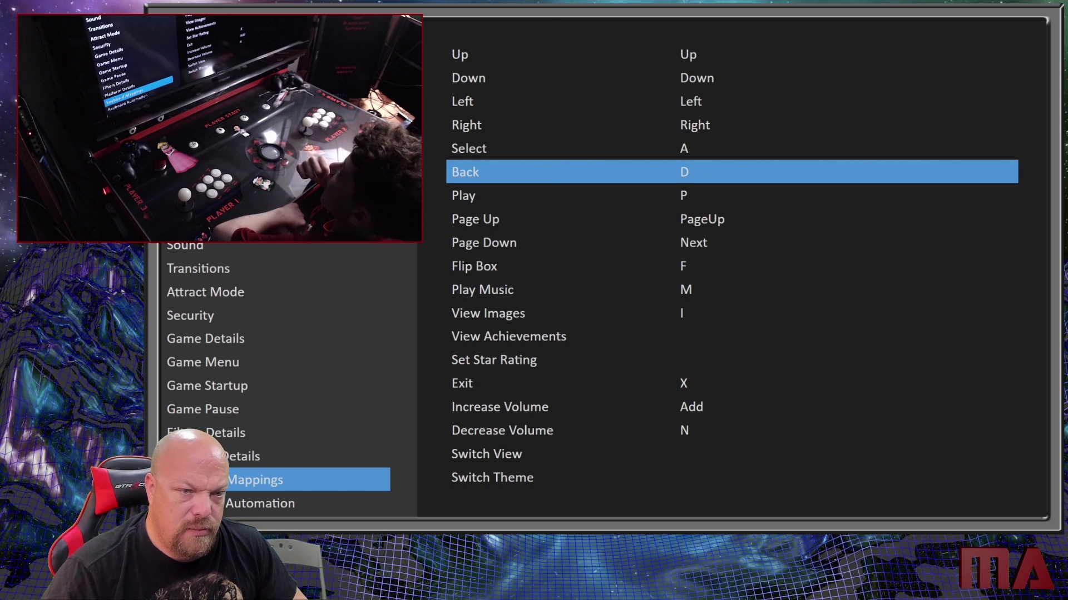
key(Up)
key(Down)
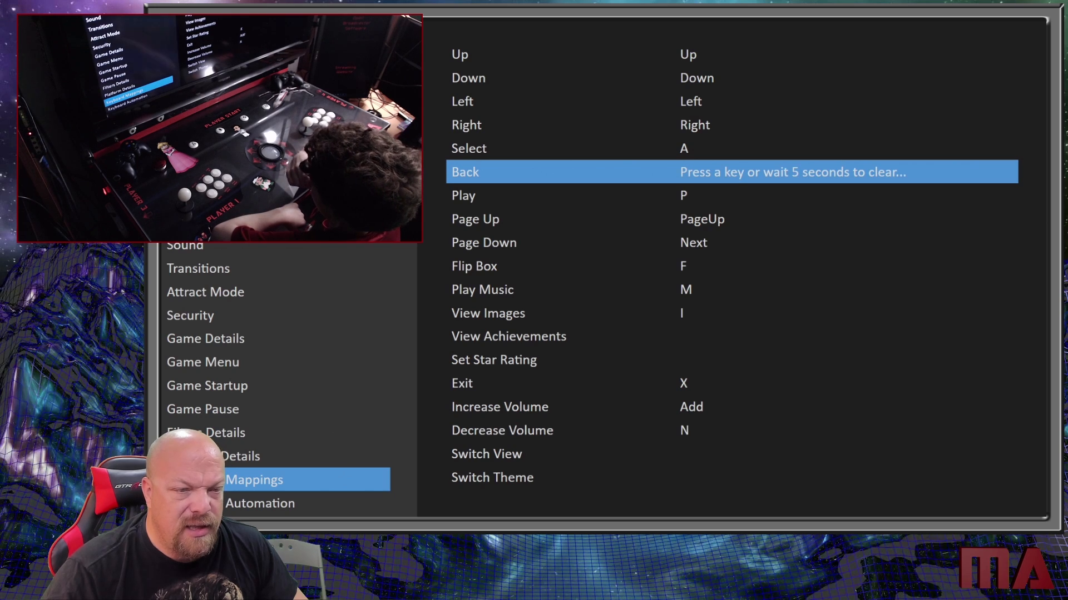
key(d)
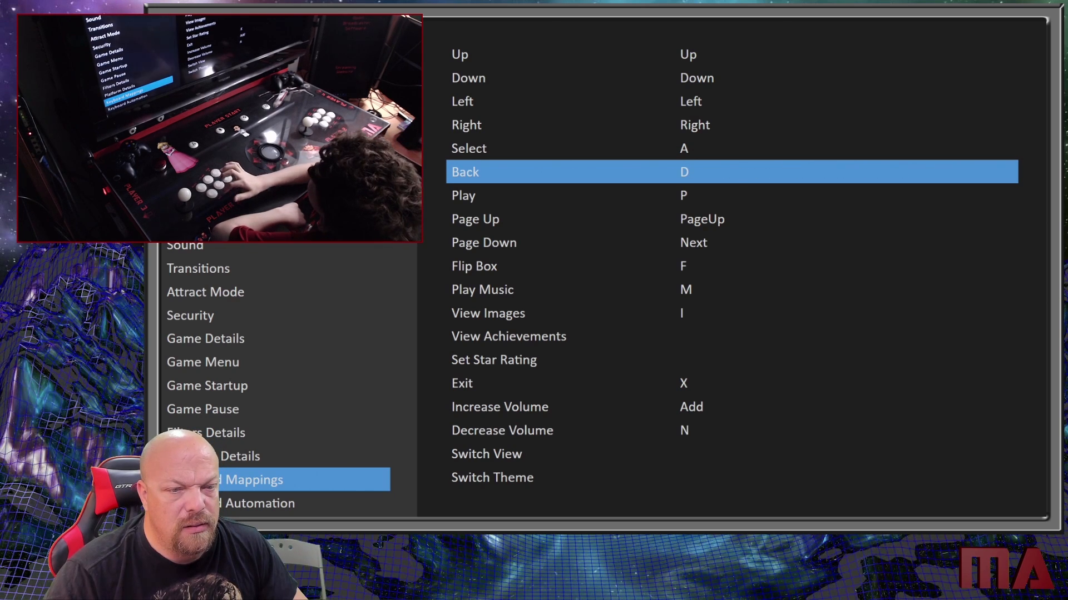
- Assign only the J key to the Play action, clearing any extra keys captured for it
key(Down)
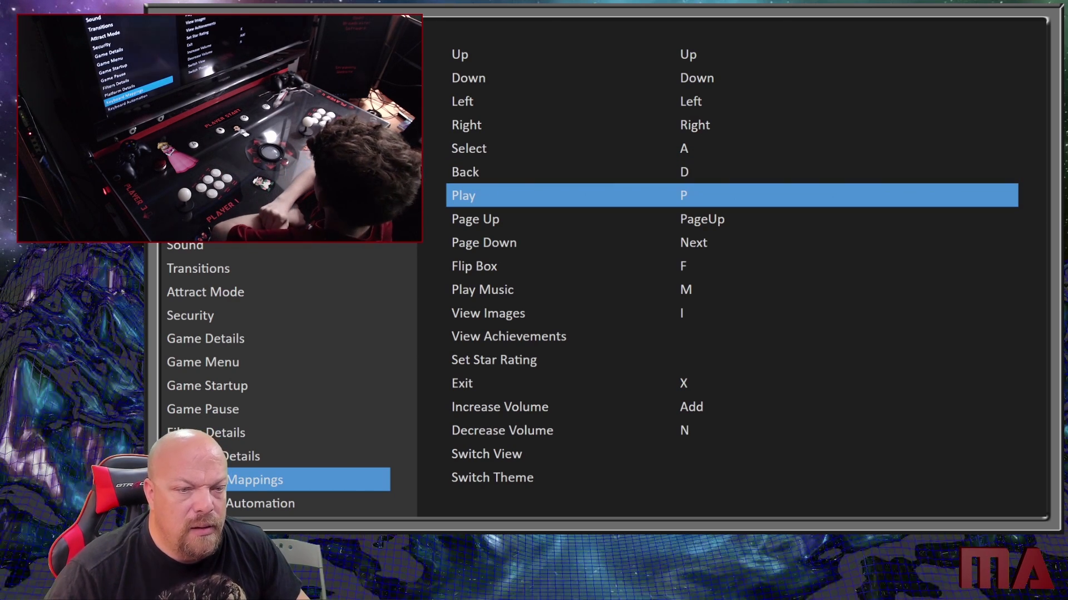
key(p)
key(j)
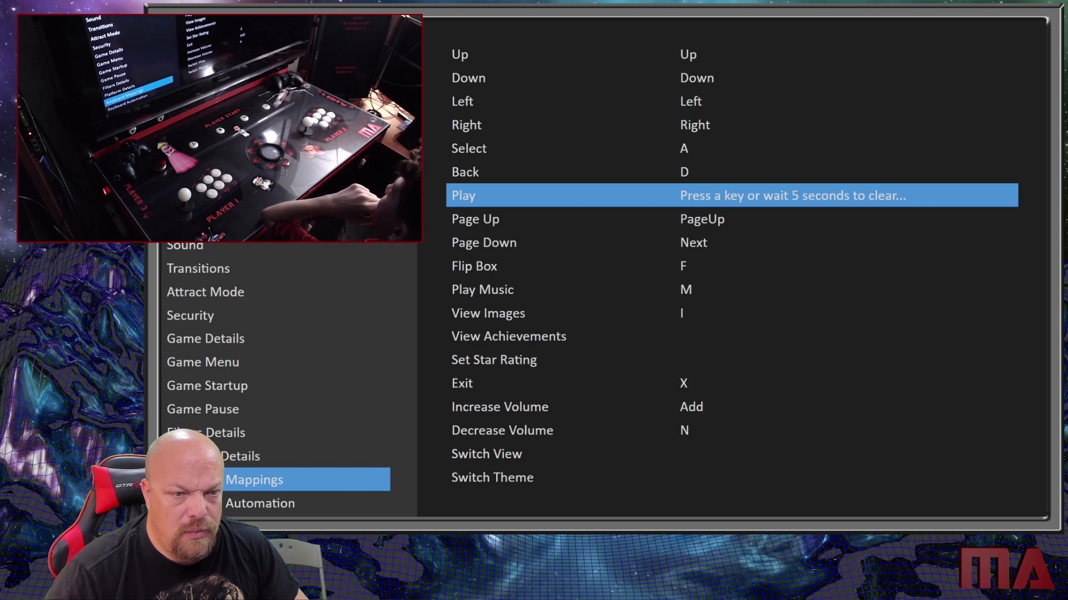
key(d)
key(j)
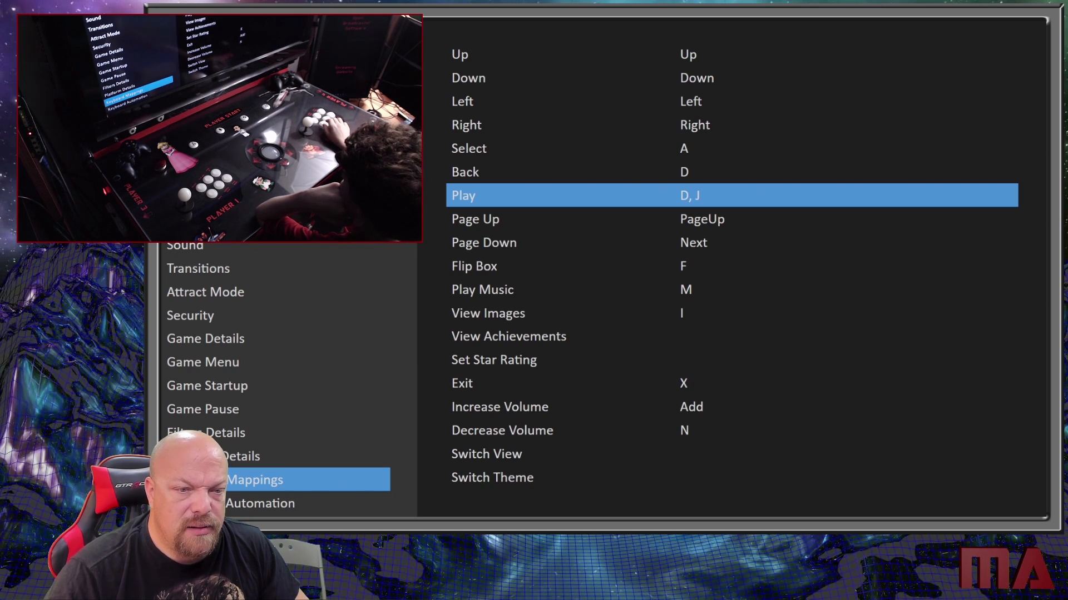
key(a)
key(Delete)
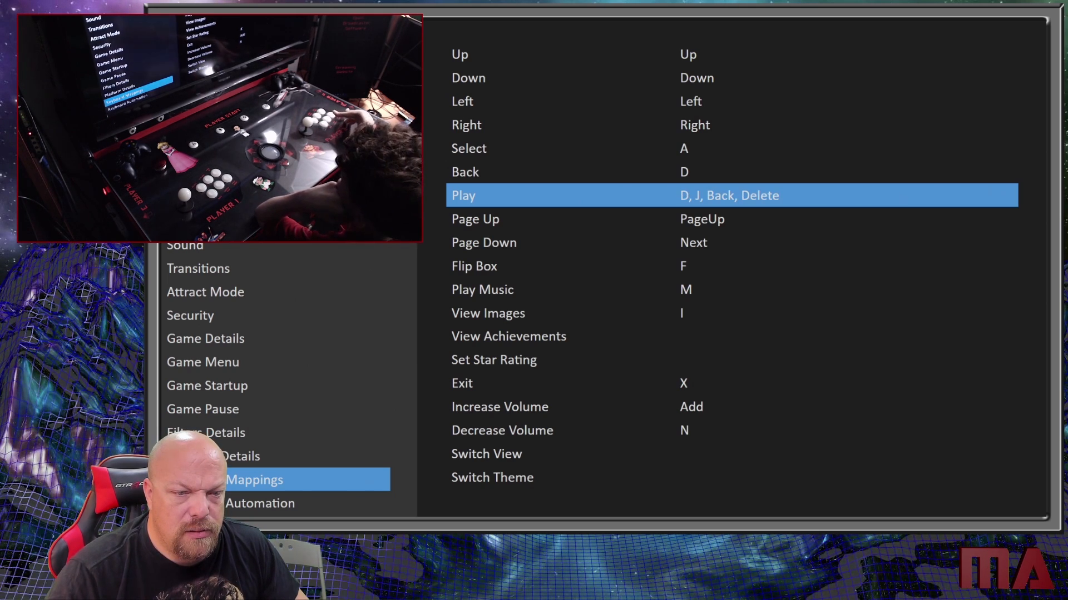
key(a)
key(a)
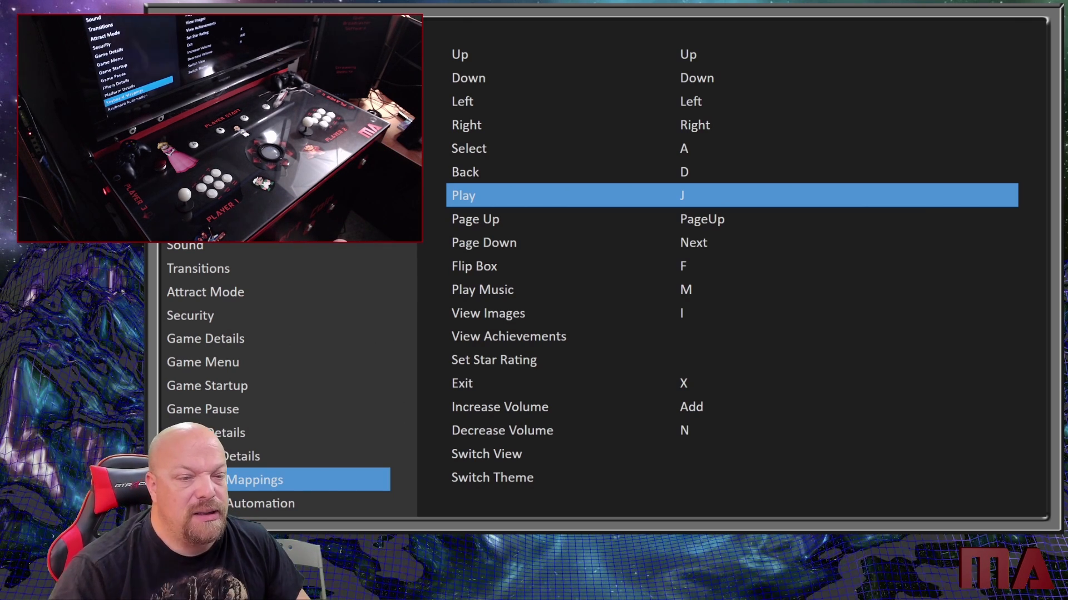
- Assign the C key to the Page Up action and the F key to the Page Down action
key(Down)
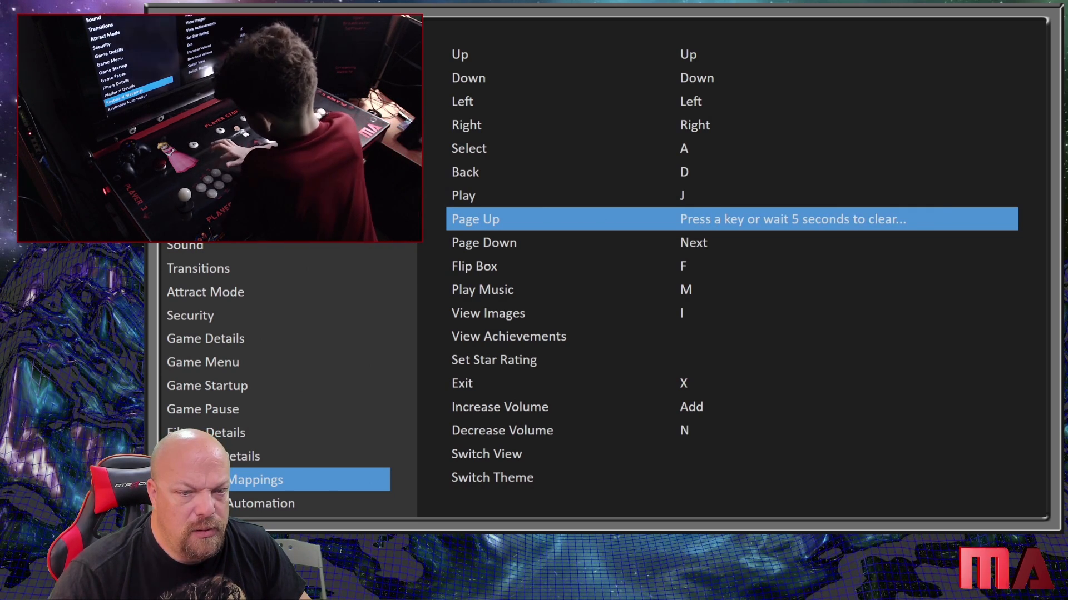
key(c)
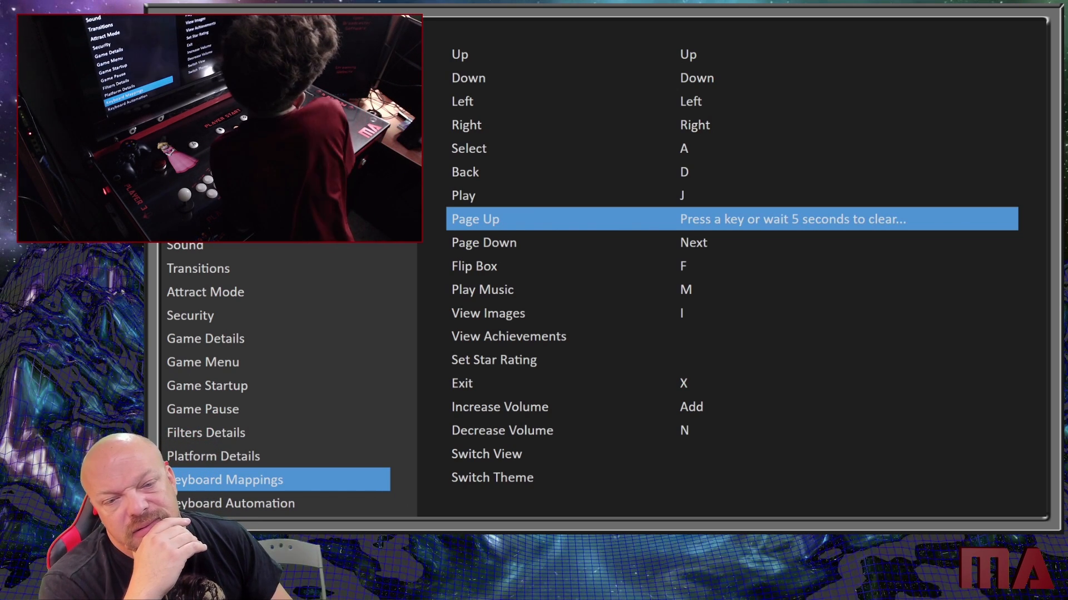
key(a)
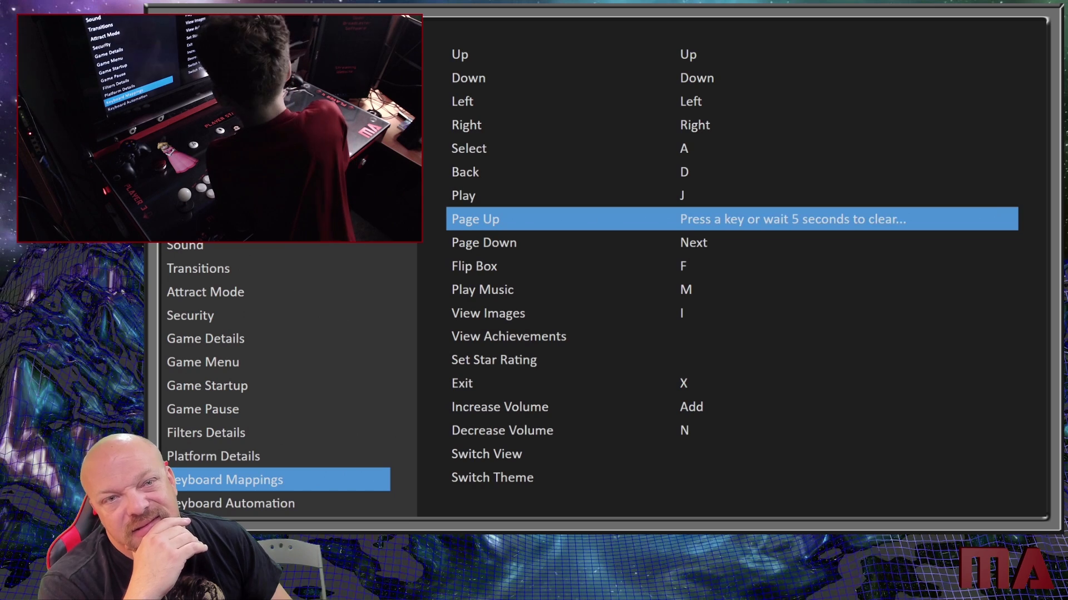
key(c)
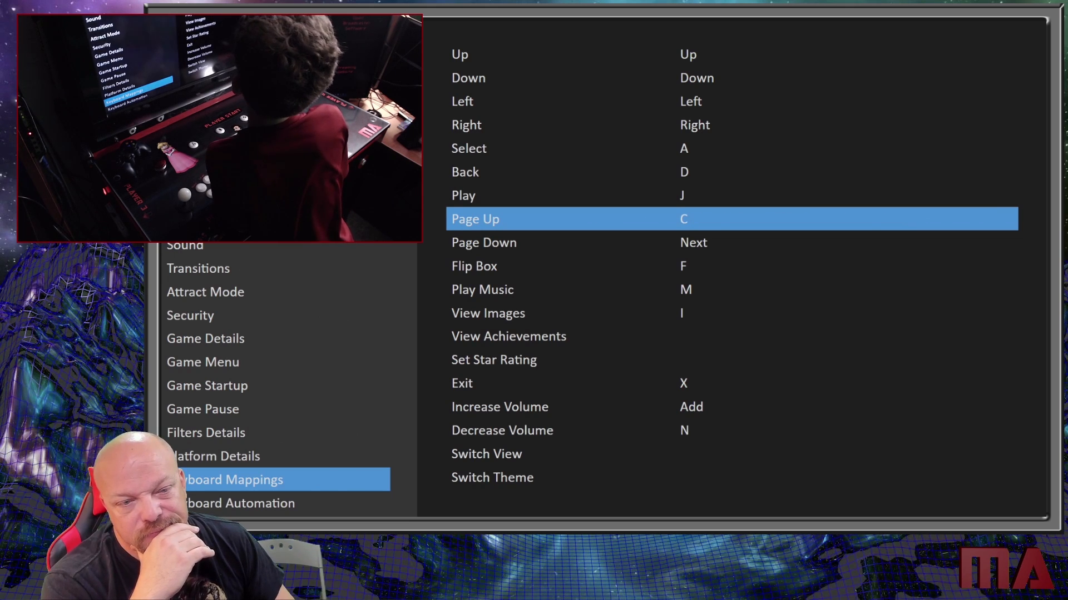
key(Down)
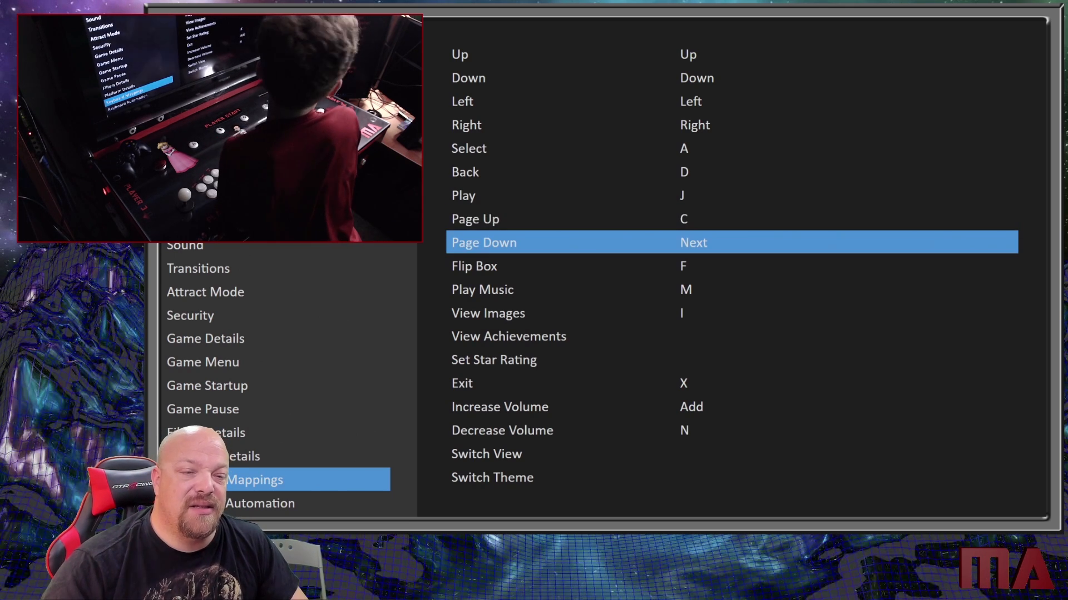
key(a)
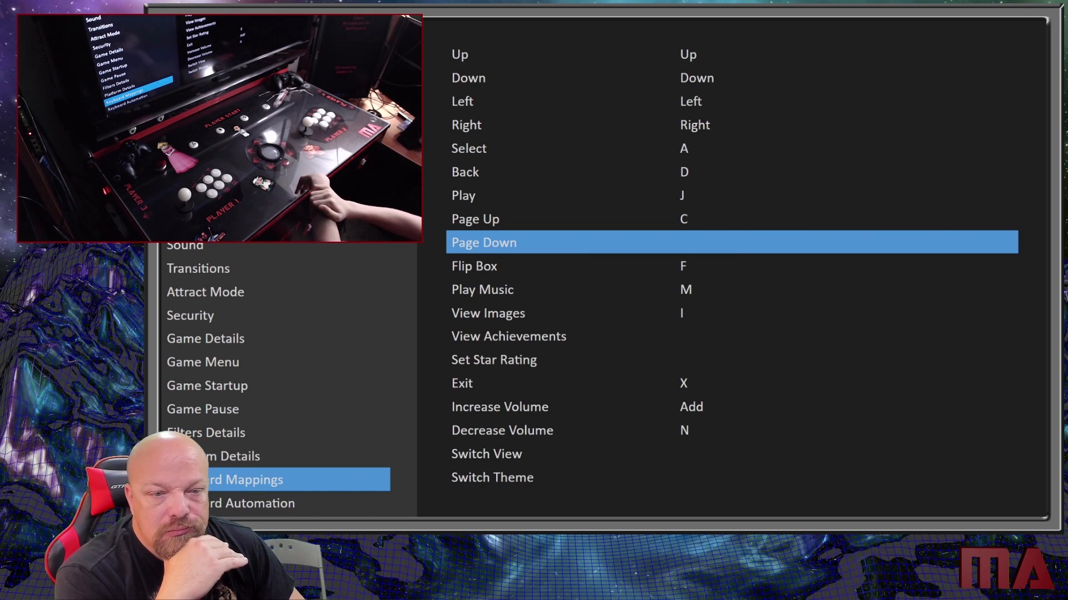
key(a)
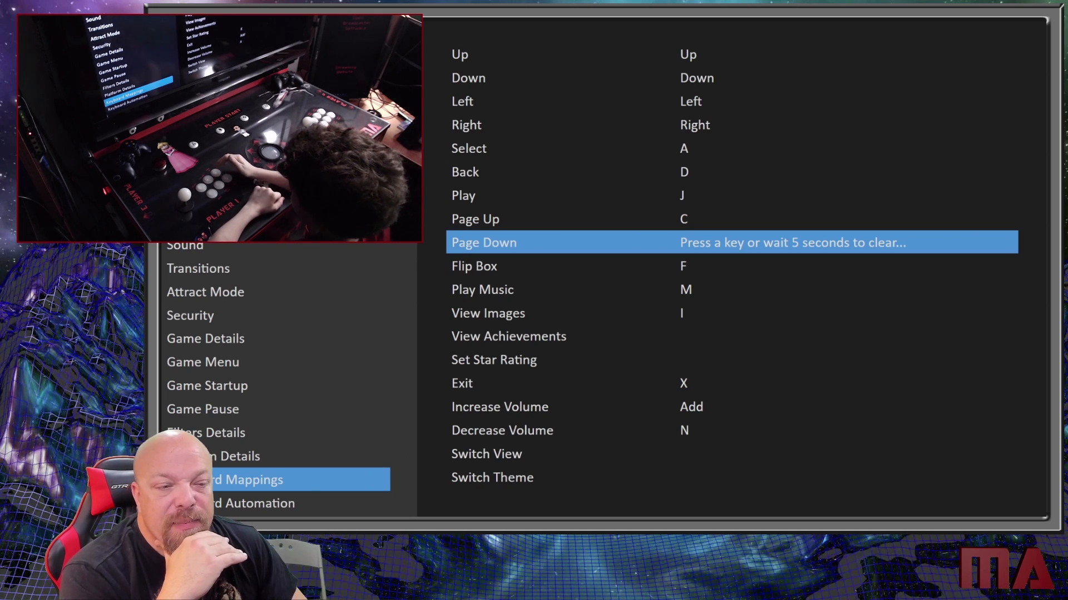
key(f)
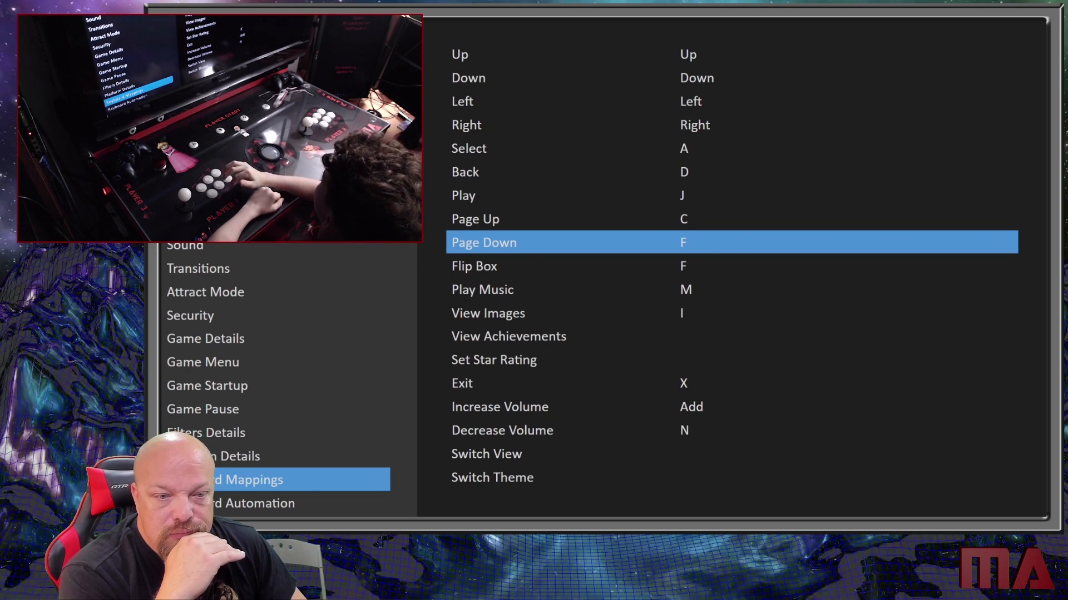
- Assign the B key to the Flip Box action and the L key to the Play Music action
key(Down)
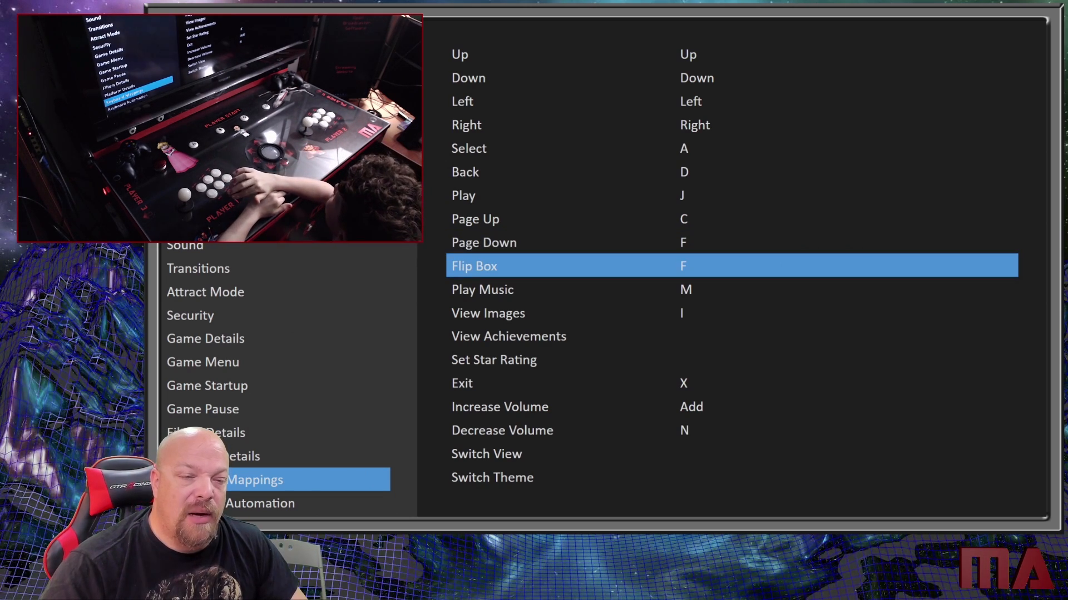
key(a)
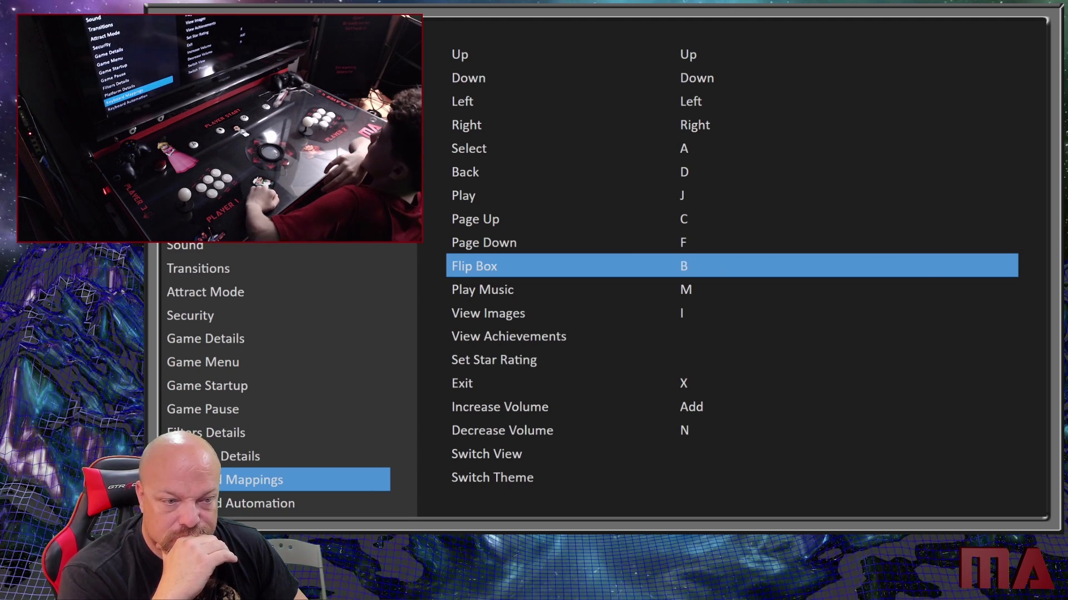
key(Down)
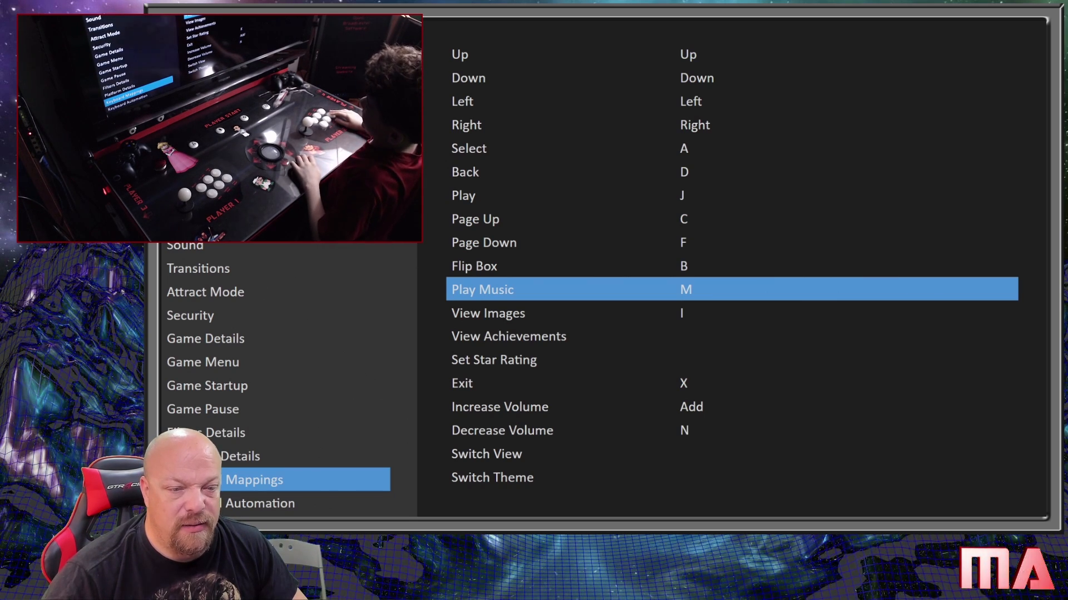
key(Return)
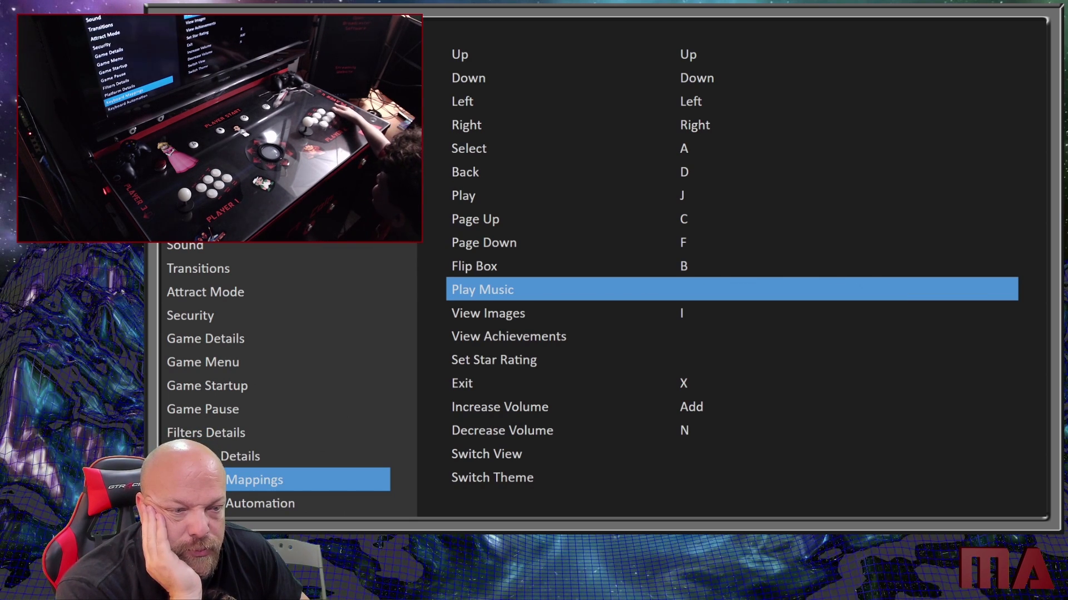
key(l)
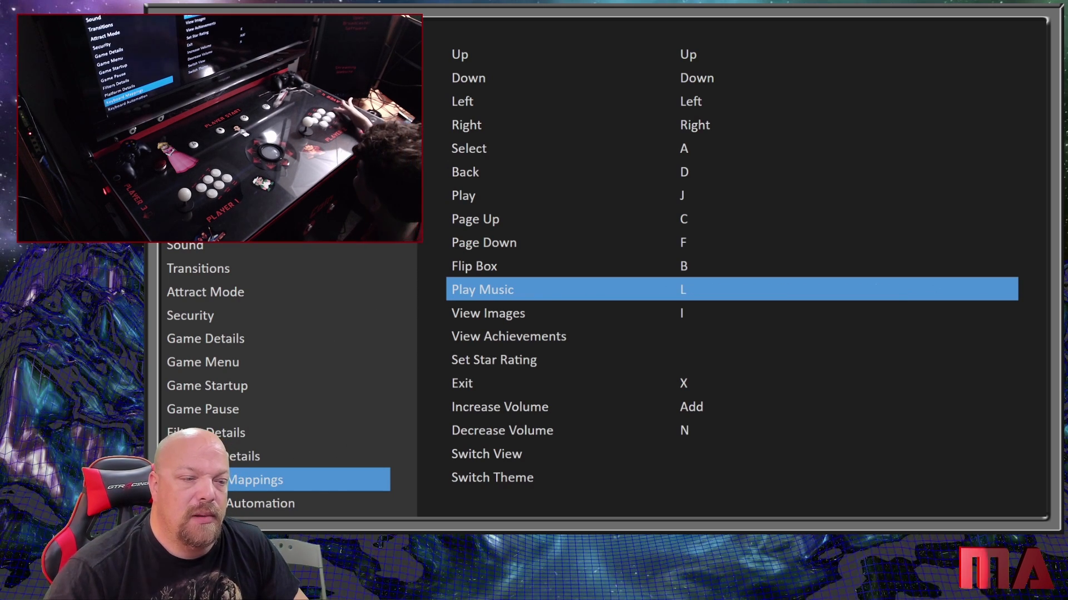
- Assign the G key to the View Images action
key(Down)
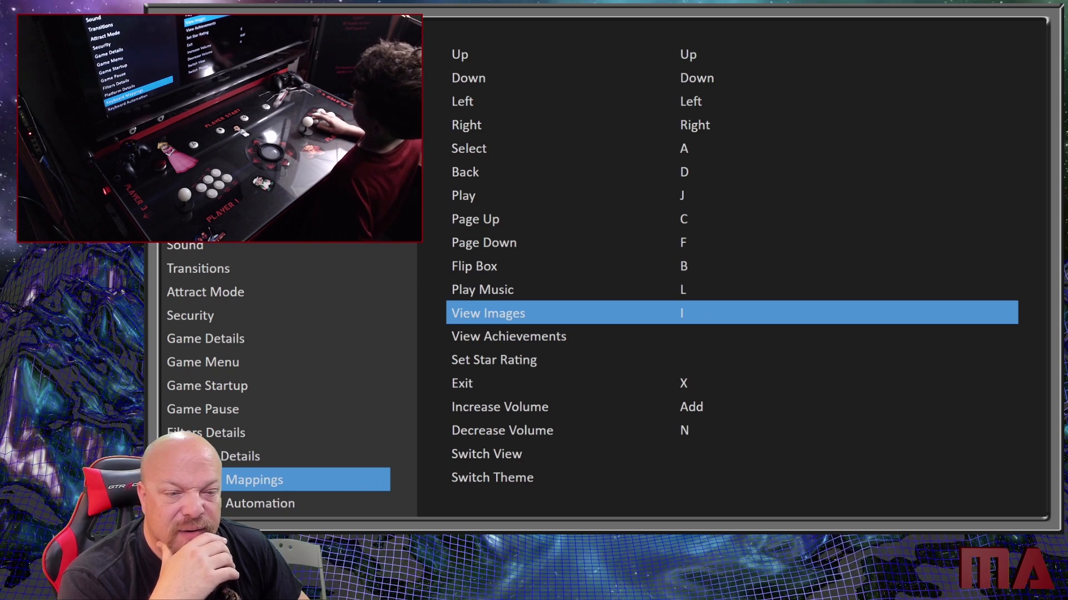
key(a)
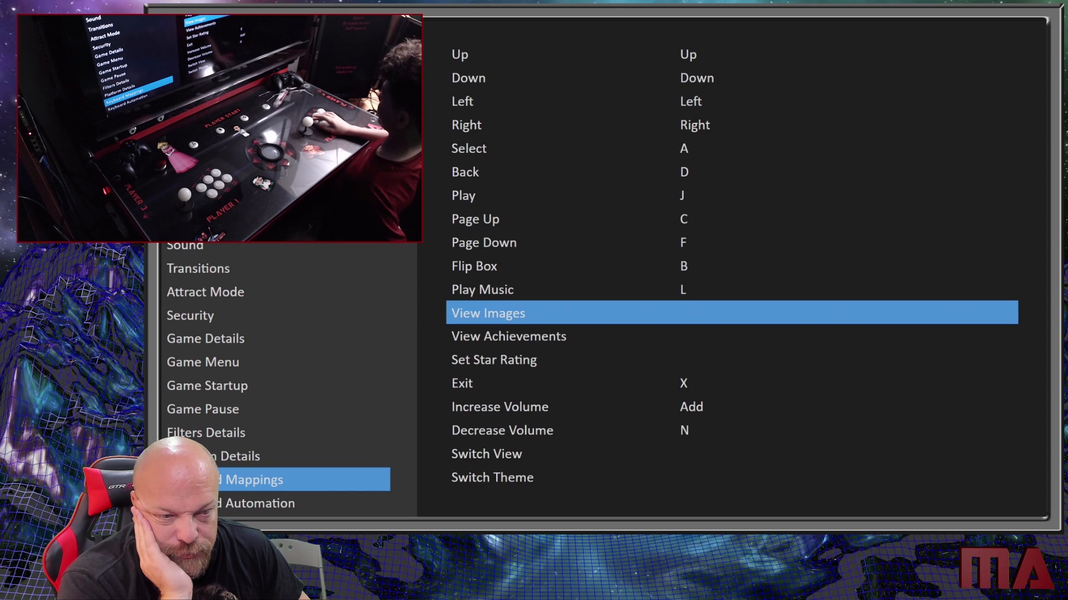
key(a)
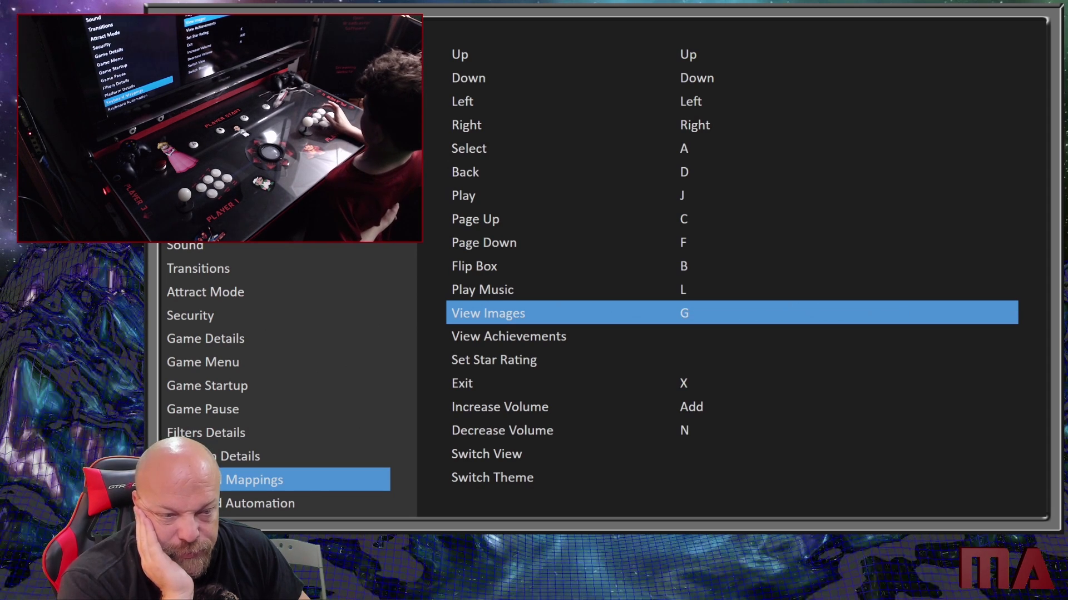
- Assign the K key to the Show Game Details Screen action, leaving View Achievements and Set Star Rating unassigned
key(Down)
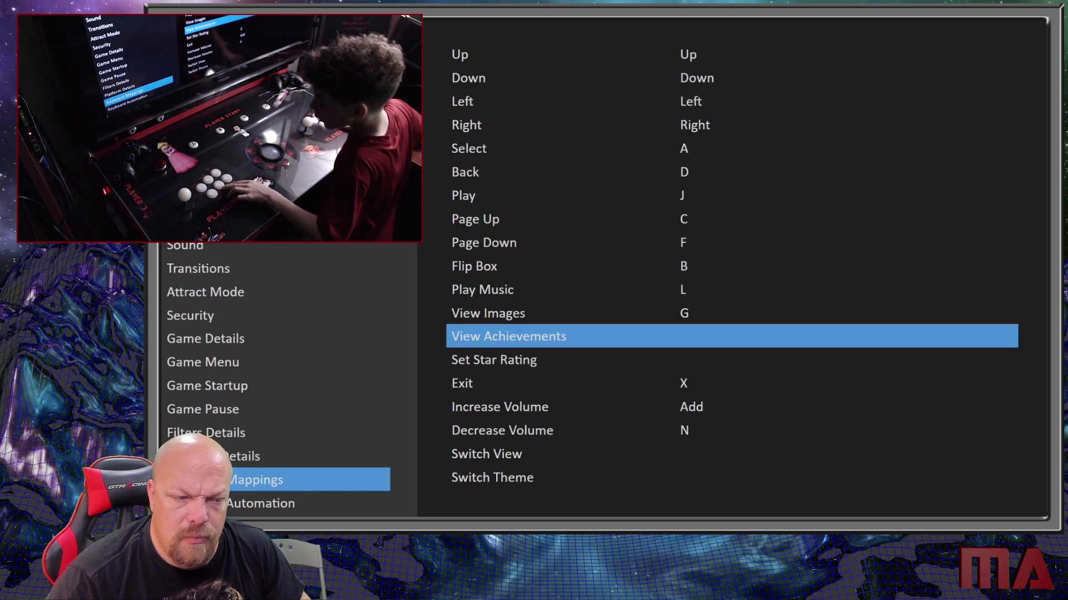
key(Down)
key(Down)
key(Down)
key(Down)
key(Down)
key(Down)
key(Down)
key(Down)
key(Down)
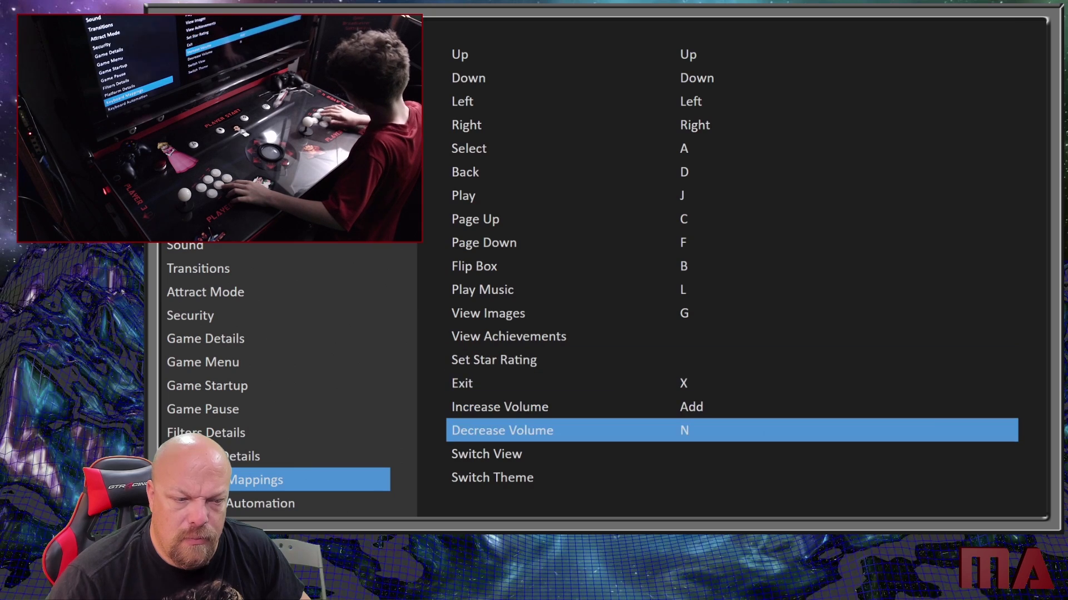
key(Up)
key(Up)
key(Up)
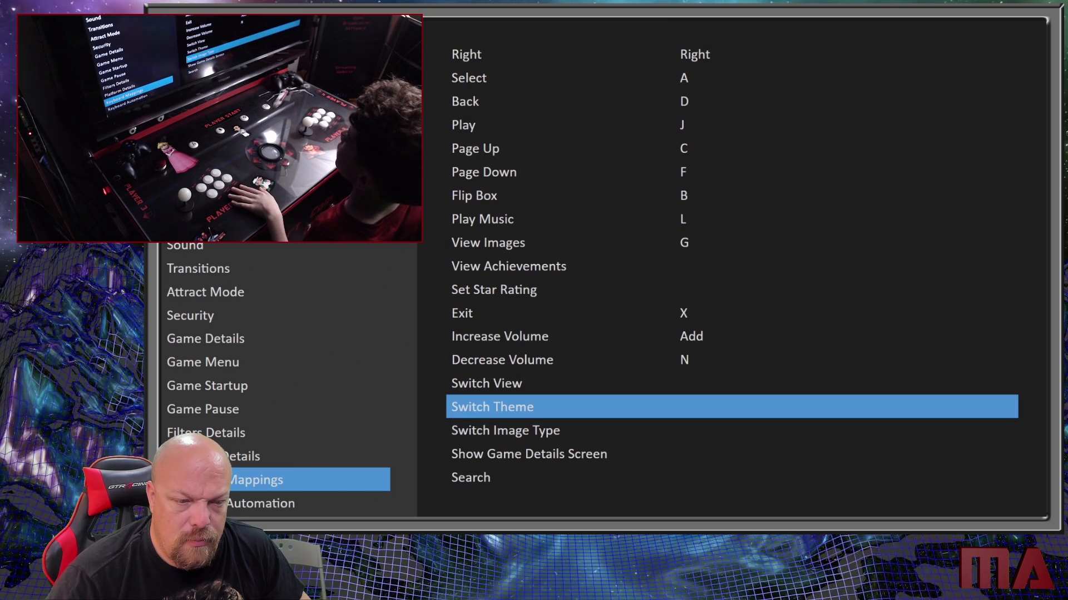
key(Up)
key(Up)
key(Down)
key(Down)
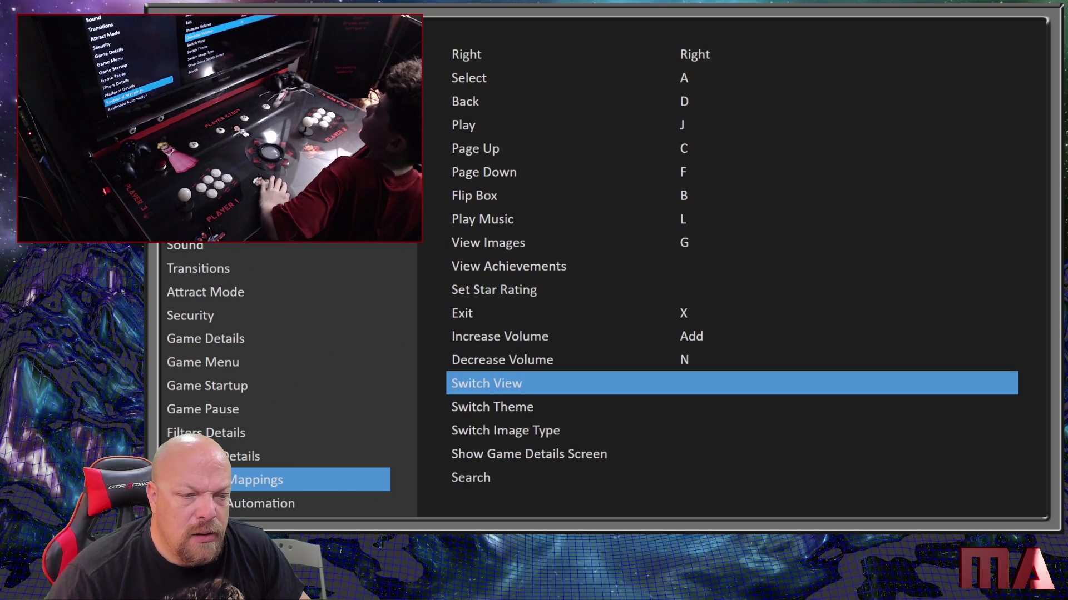
key(Down)
key(Down)
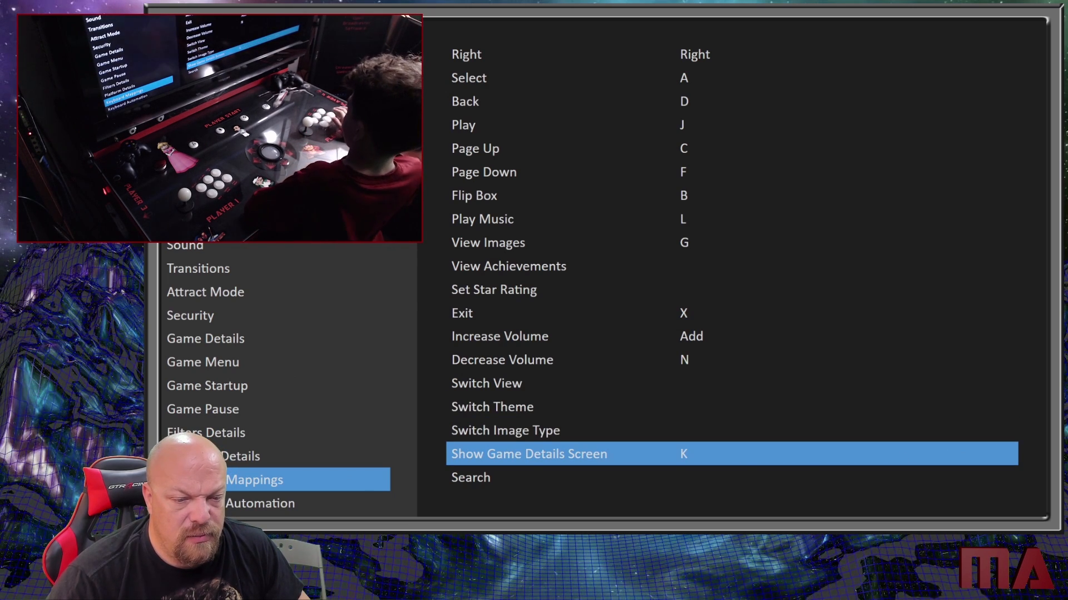
- Assign the E key to the Switch View action
key(Up)
key(Up)
key(Up)
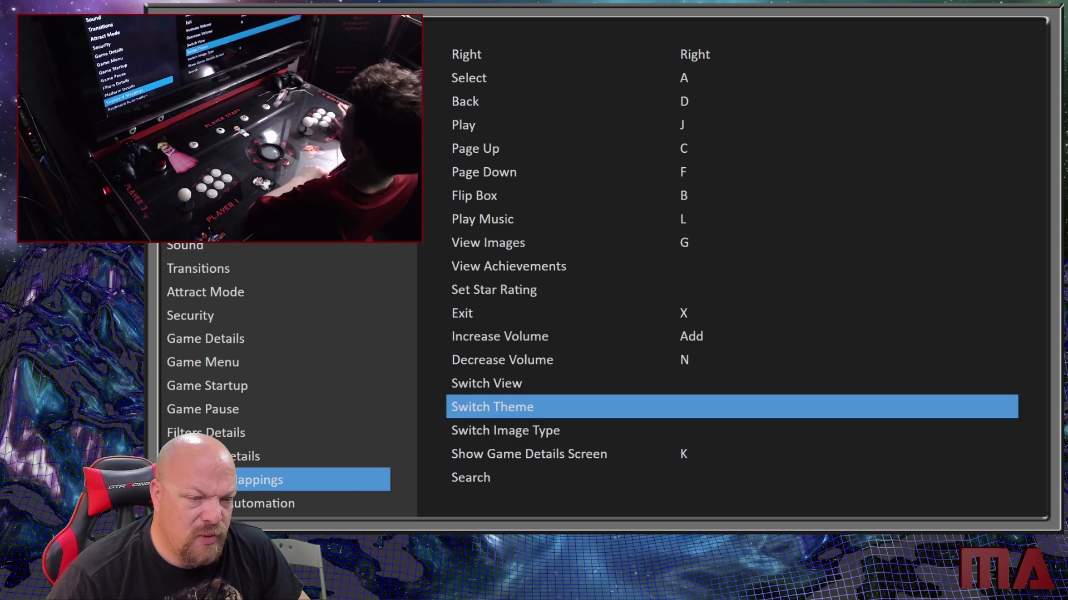
key(a)
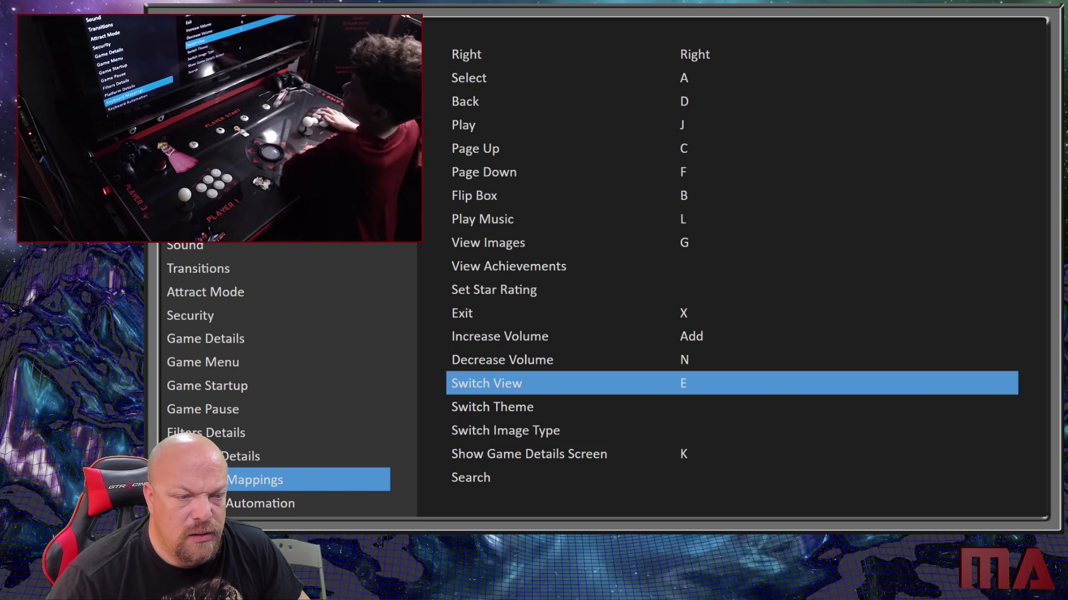
- Assign the I key to the Next Music Track action and the H key to the Previous Music Track action
key(Down)
key(Down)
key(Down)
key(Down)
key(Down)
key(Down)
key(Down)
key(Down)
key(Down)
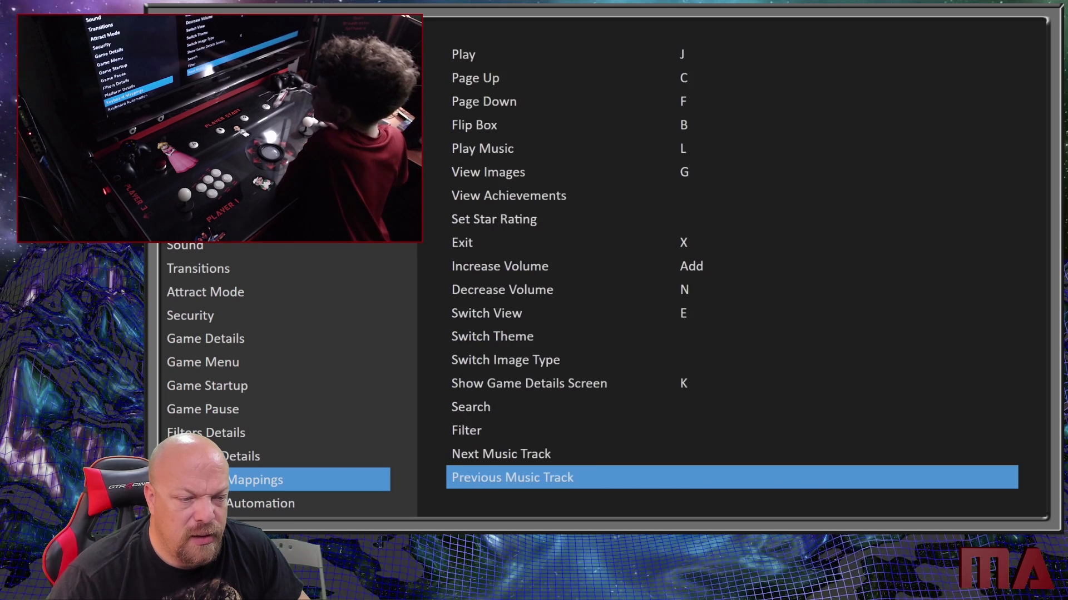
key(Up)
key(Up)
key(Up)
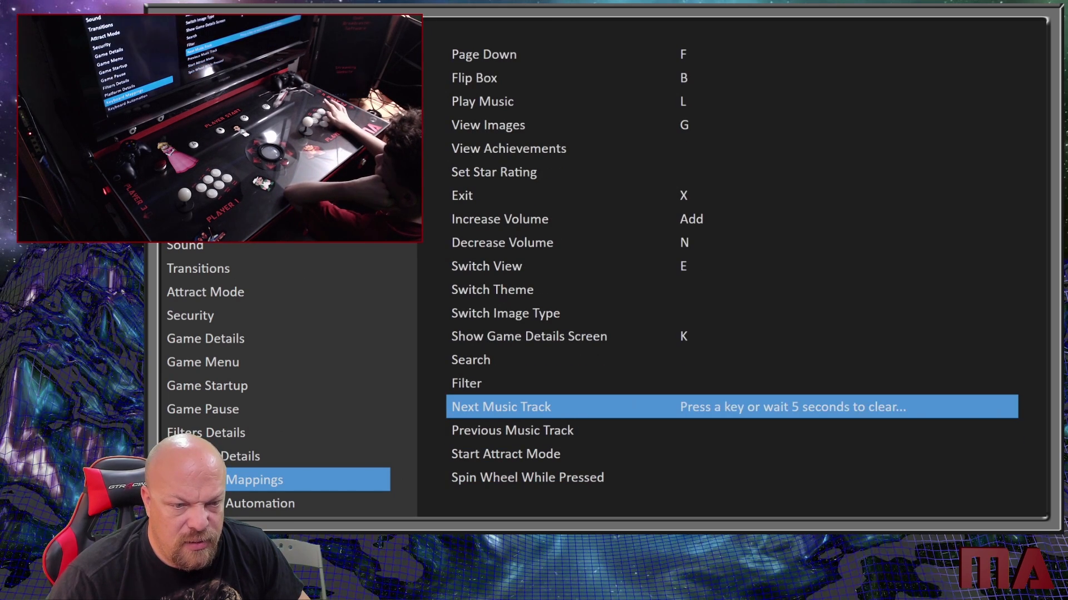
key(i)
key(Down)
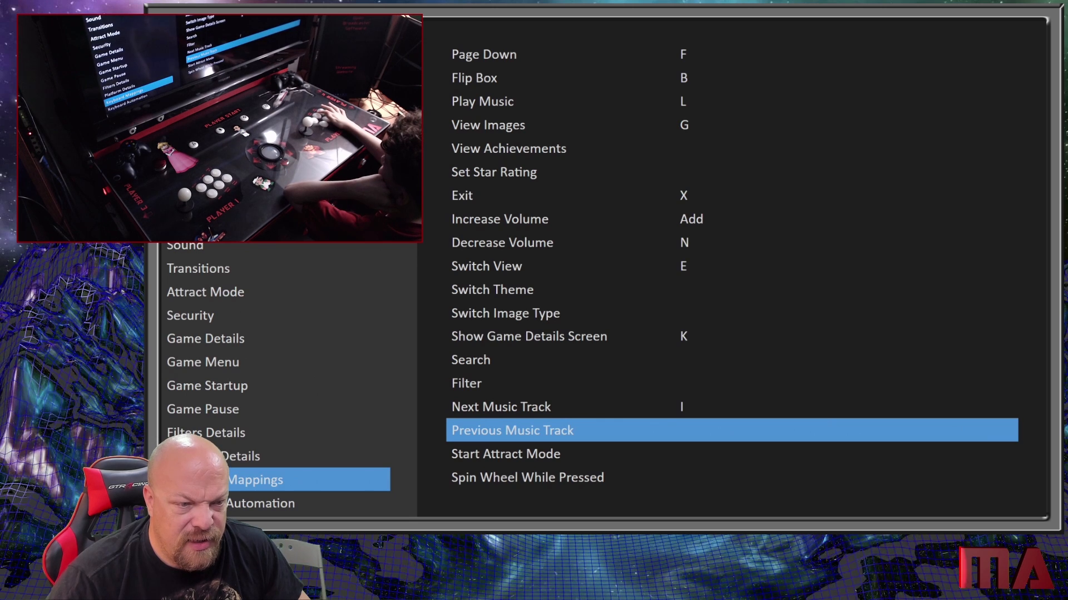
key(Return)
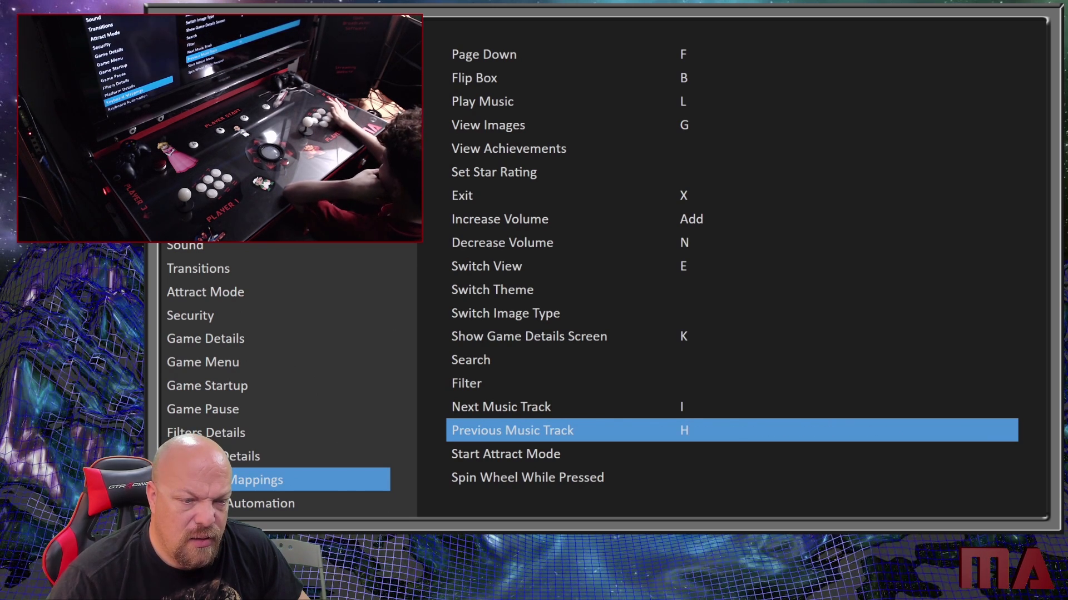
- Review the keyboard mappings from the music track actions up to the start and around through the end of the list
key(Up)
key(Up)
key(Up)
key(Up)
key(Up)
key(Up)
key(Up)
key(Up)
key(Up)
key(Up)
key(Up)
key(Up)
key(Up)
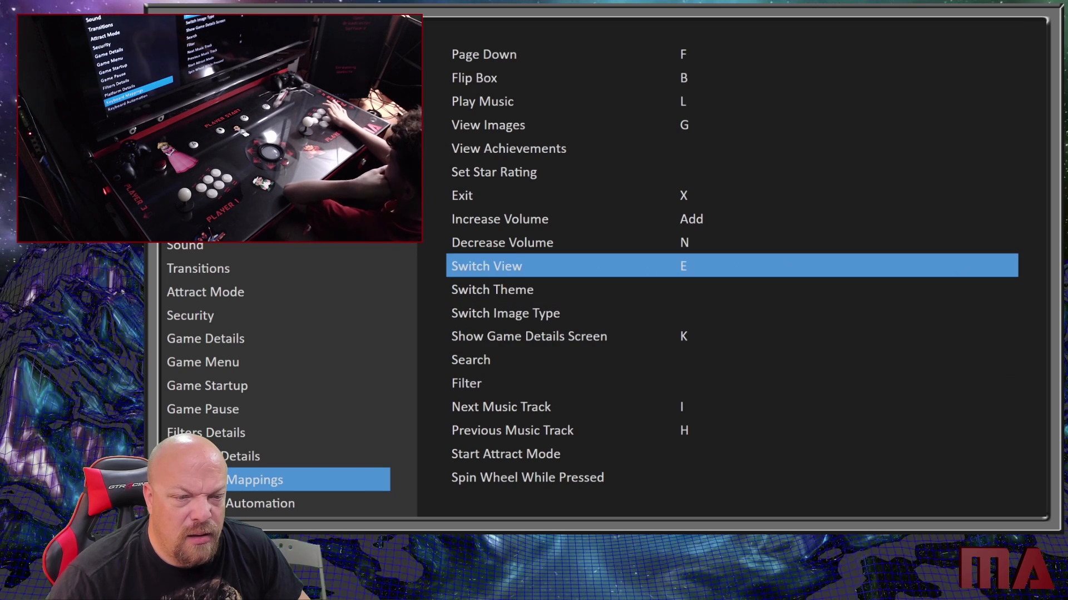
key(Up)
key(Up)
key(Up)
key(Up)
key(Up)
key(Up)
key(Up)
key(Up)
key(Up)
key(Up)
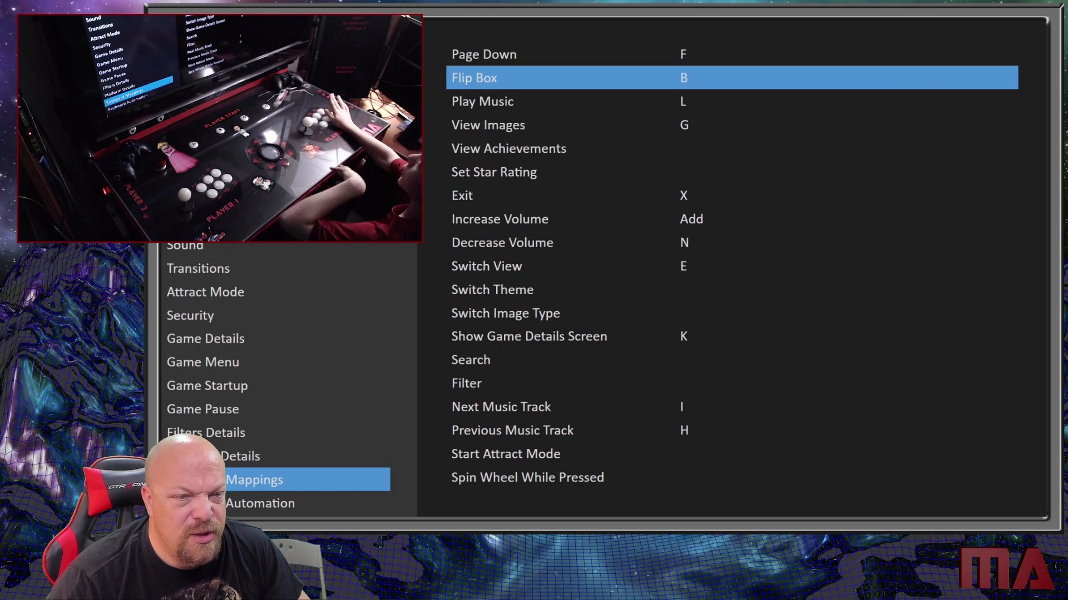
key(Up)
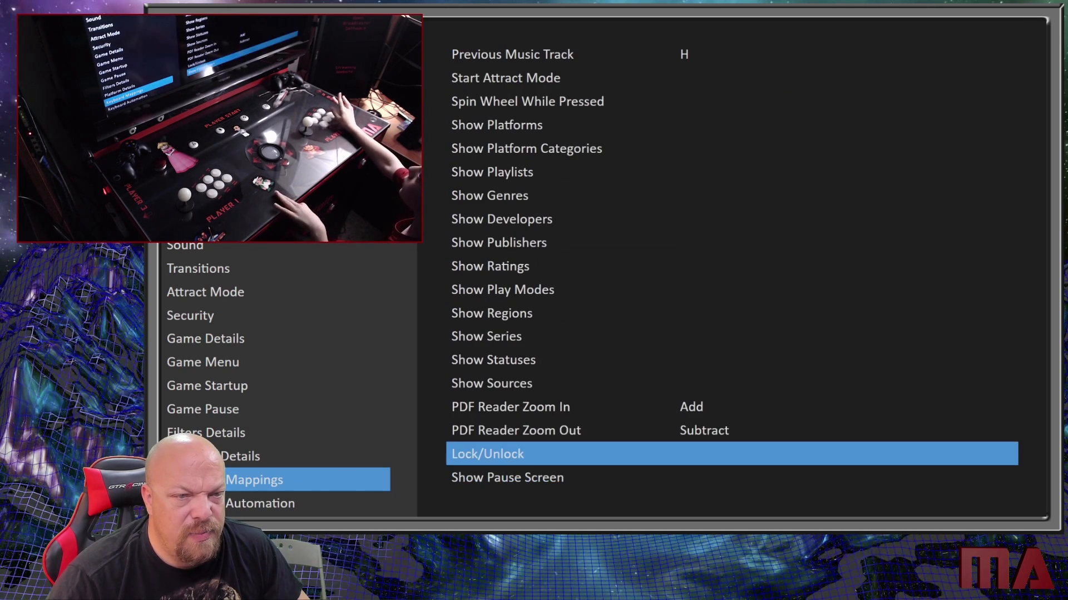
key(Down)
key(Down)
key(Down)
key(Down)
key(Down)
key(Down)
key(Down)
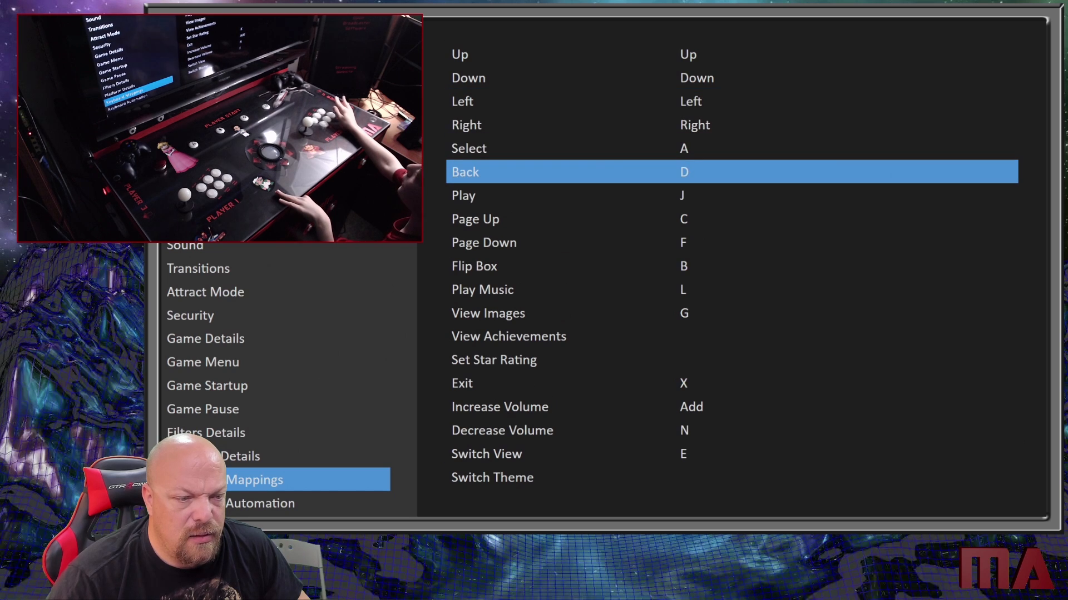
key(Down)
key(Down)
key(Down)
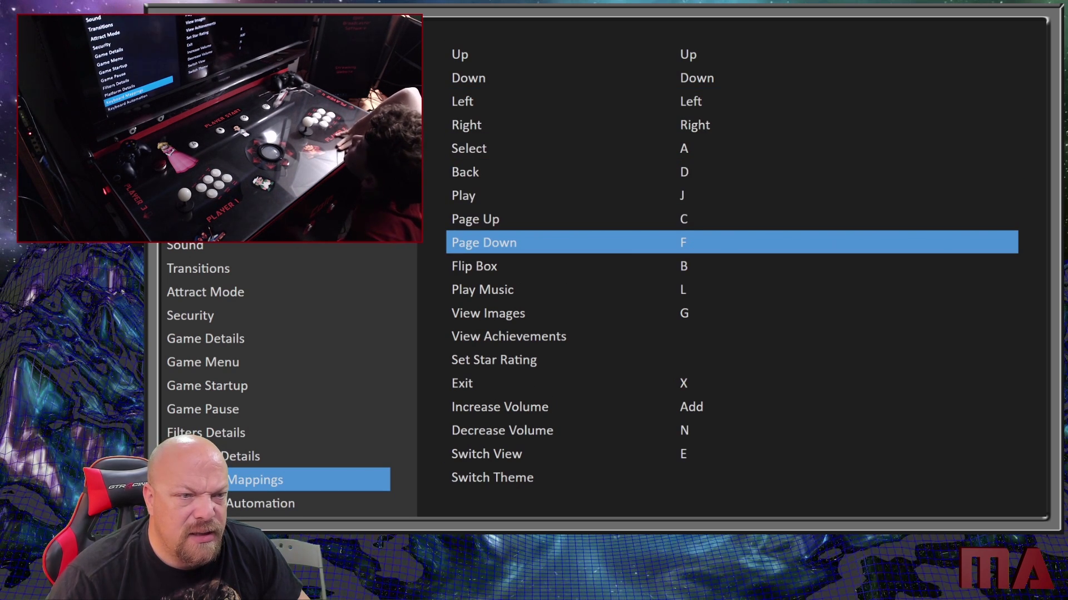
- Clear the key assigned to the Exit action
key(Down)
key(Down)
key(Down)
key(Down)
key(Down)
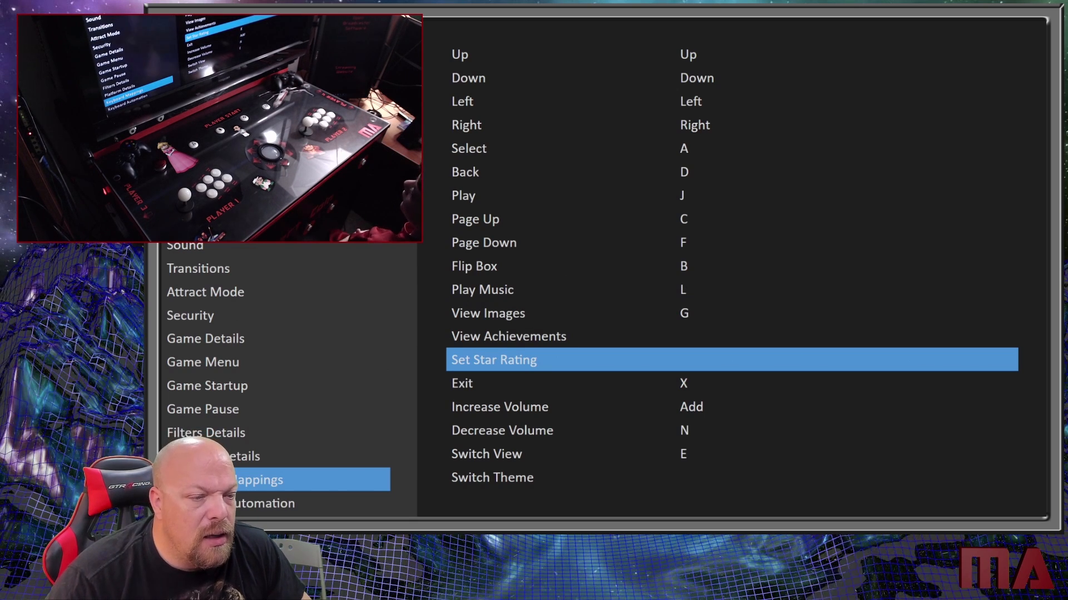
key(Down)
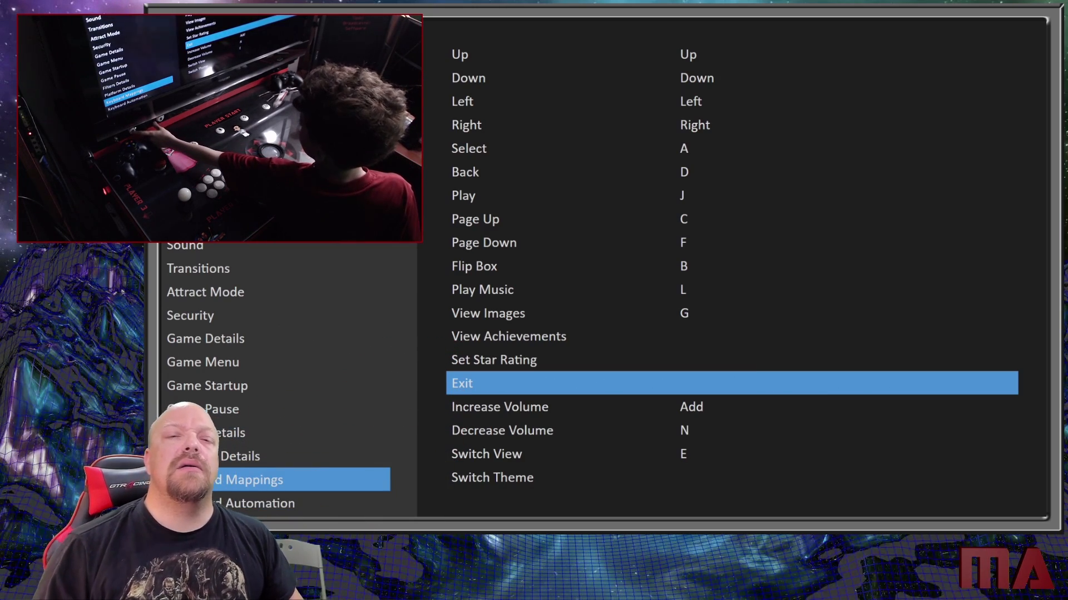
- Check the controller and keyboard automation options, and return to the keyboard mappings
key(Left)
key(Down)
key(Down)
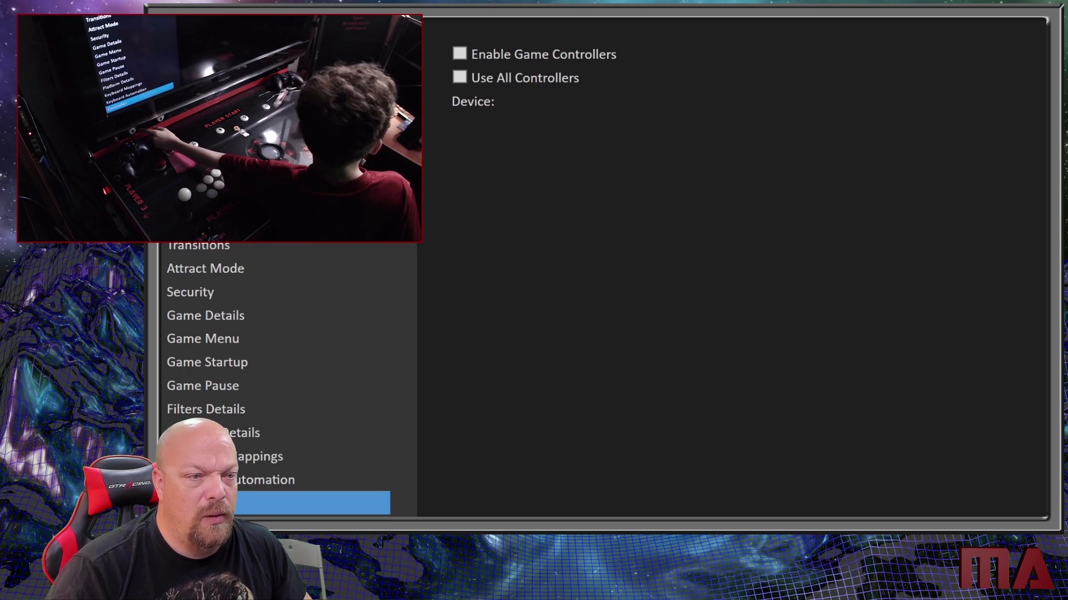
key(Up)
key(Down)
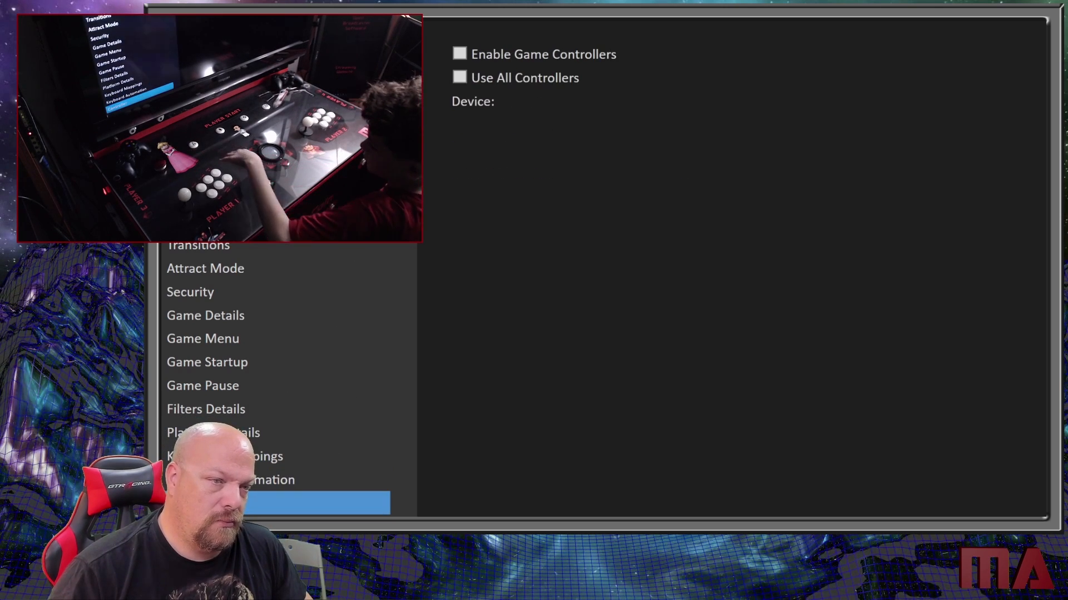
key(Up)
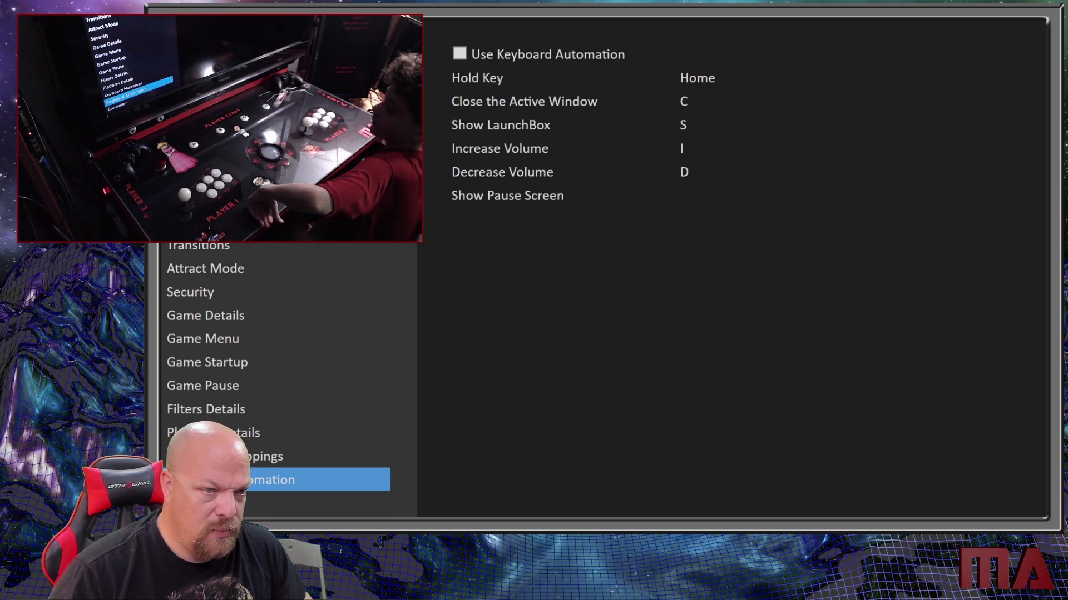
key(Up)
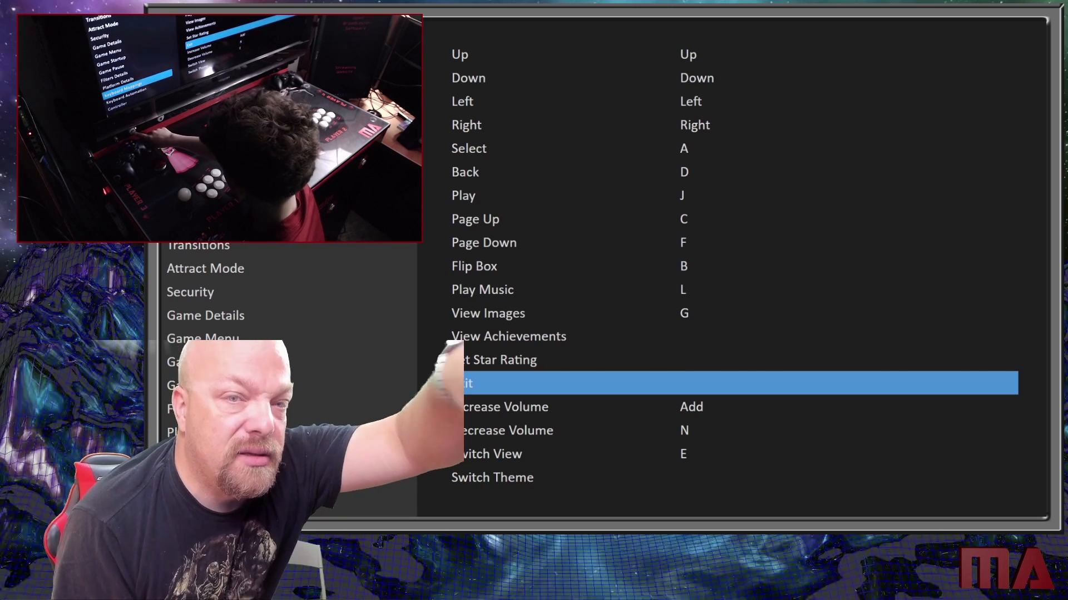
- Assign the Escape key to the Exit action
key(Down)
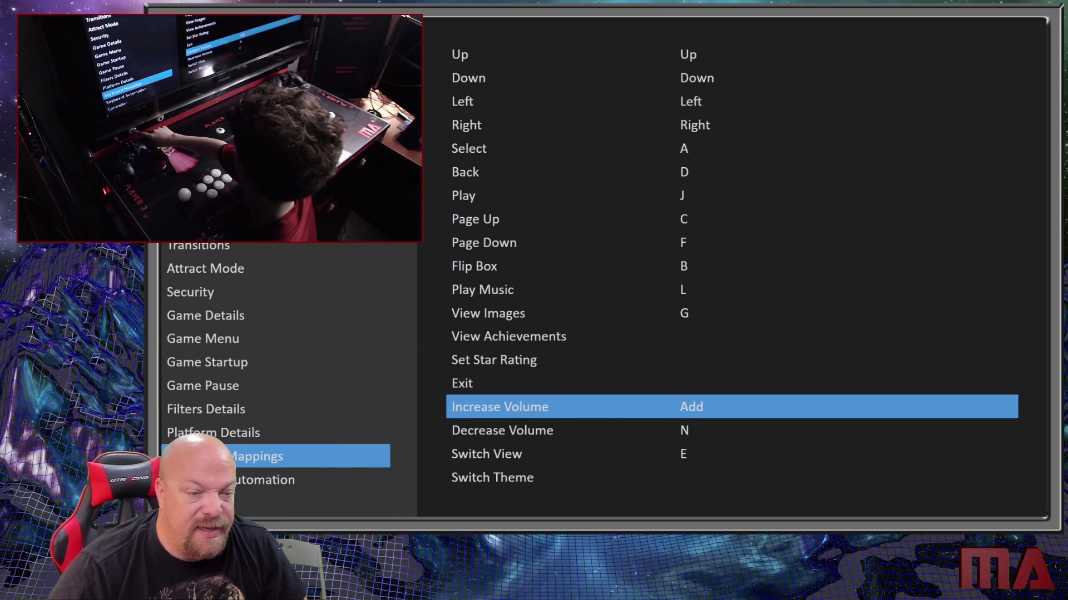
key(Up)
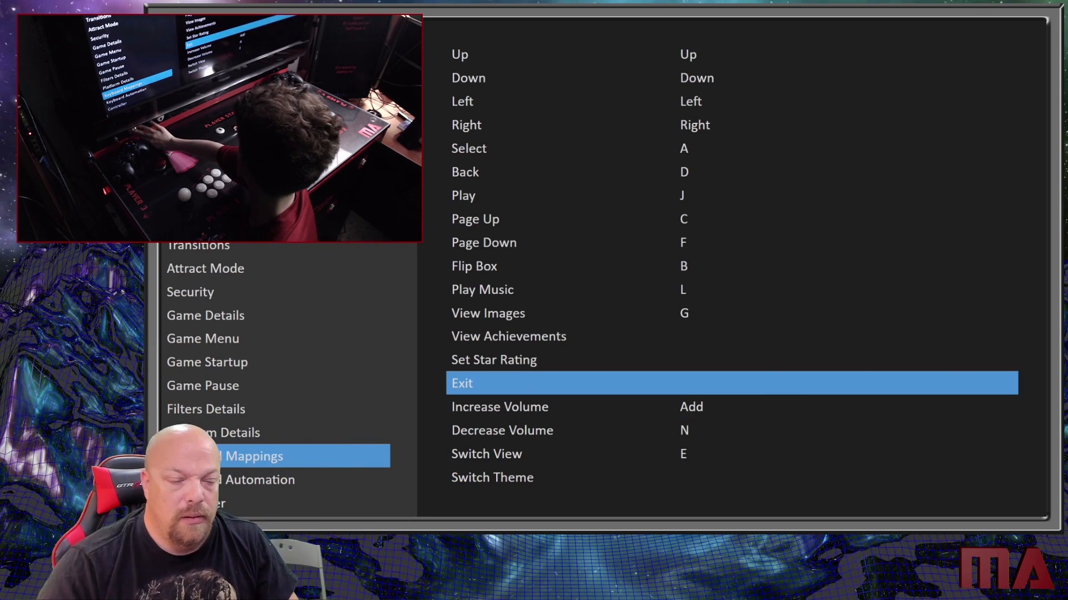
key(Down)
key(Up)
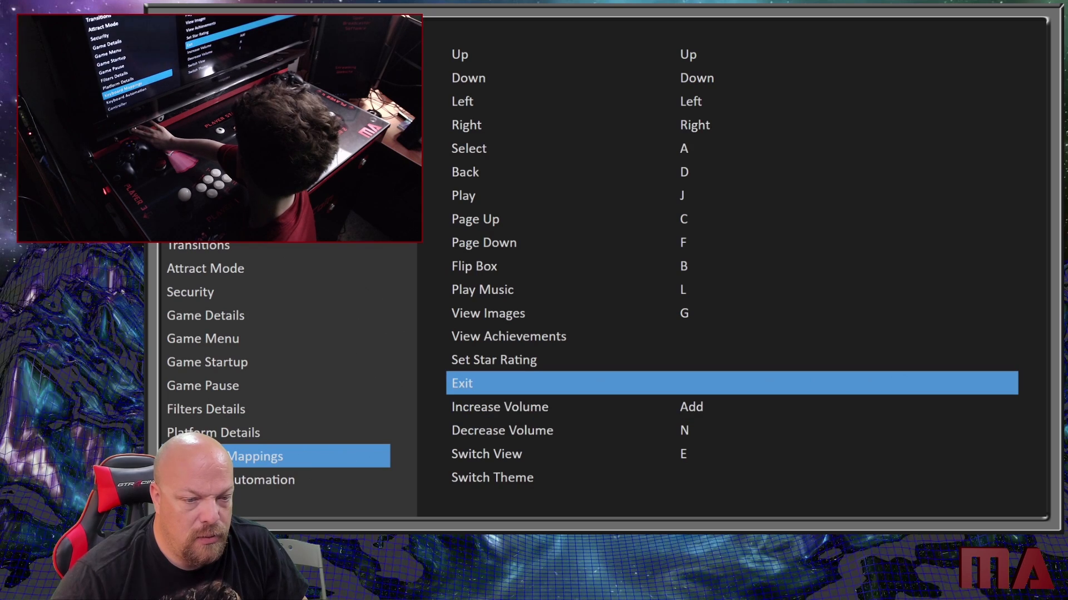
key(Escape)
- Assign the Pause key to the Show Pause Screen action at the end of the mappings list
key(Down)
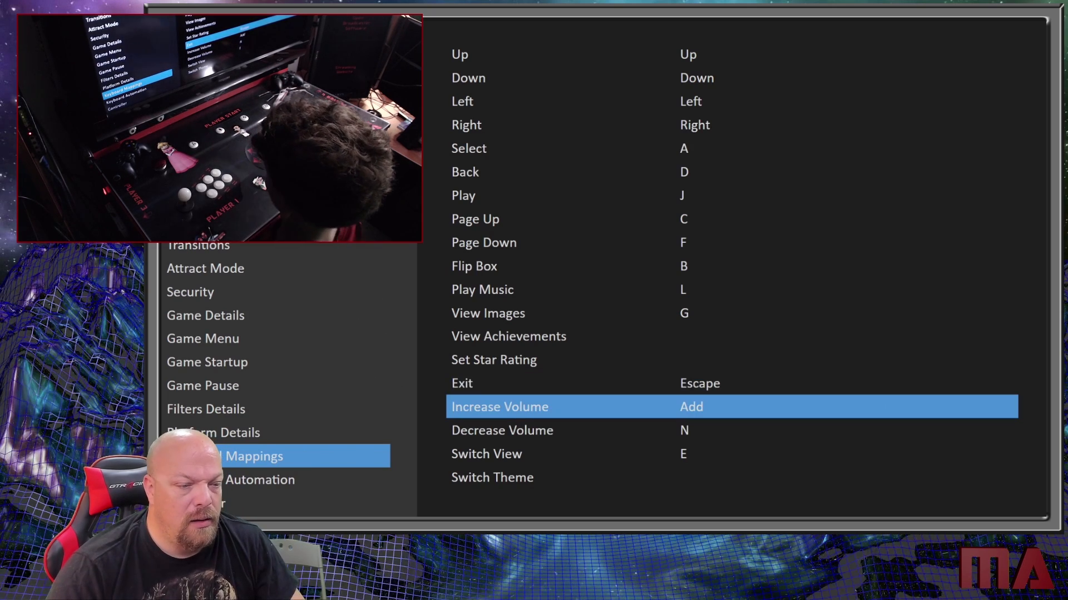
key(Down)
key(Down)
key(Down)
key(Down)
key(Down)
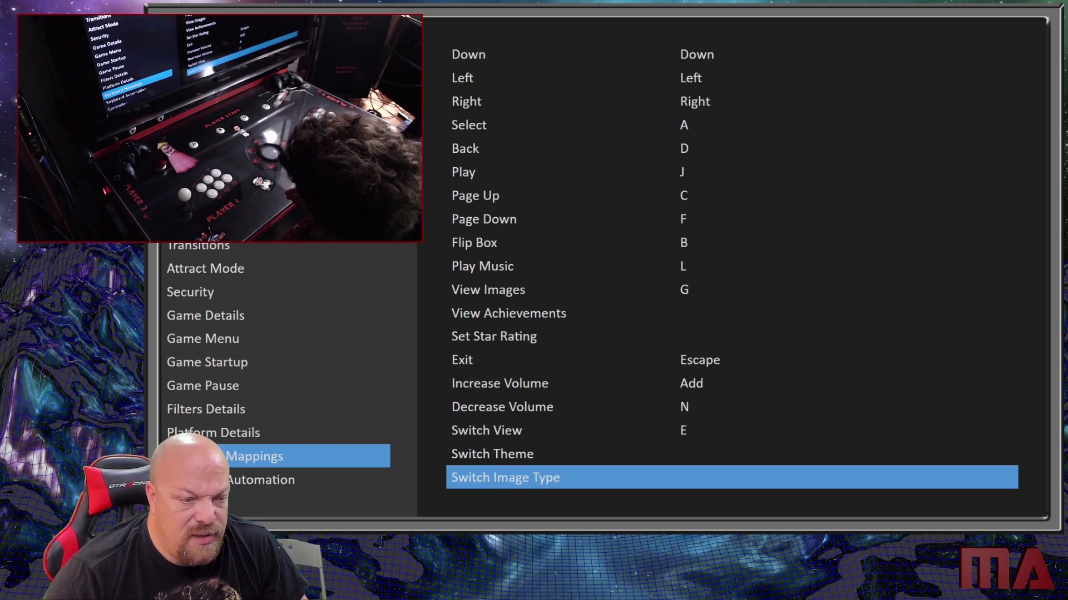
key(Down)
key(Down)
key(Down)
key(Down)
key(Down)
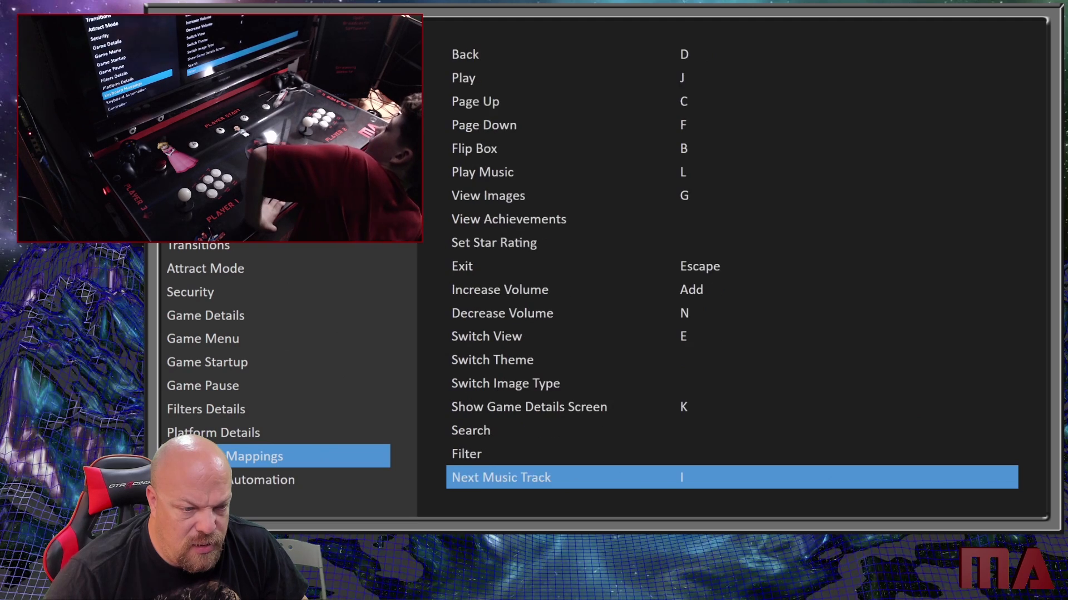
key(Down)
key(Down)
key(Down)
key(Down)
key(Down)
key(Down)
key(Down)
key(Down)
key(Down)
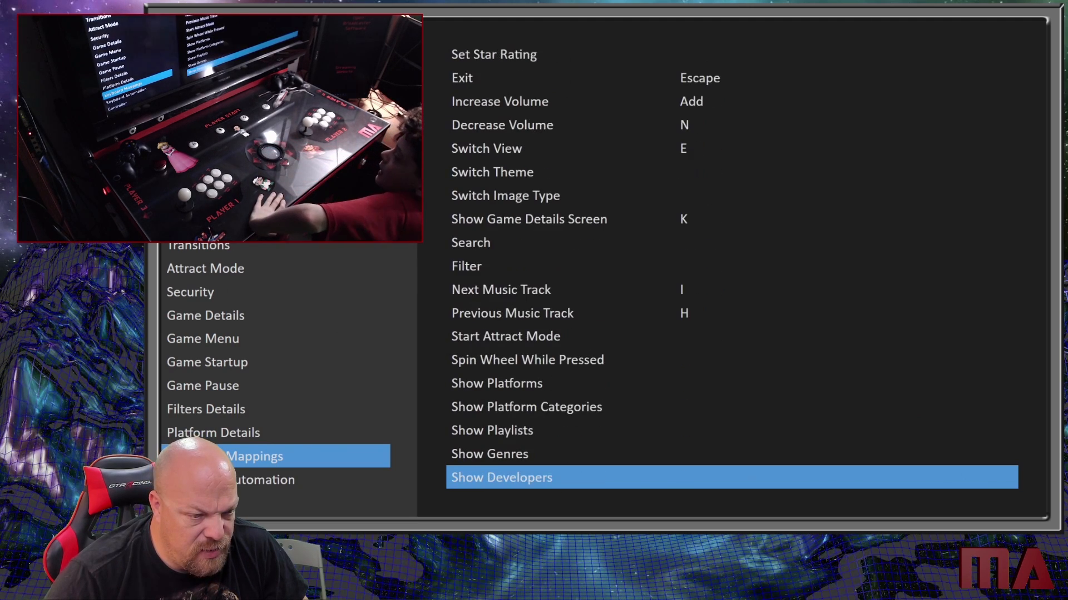
key(Down)
key(Down)
key(Down)
key(Down)
key(Down)
key(Down)
key(Down)
key(Down)
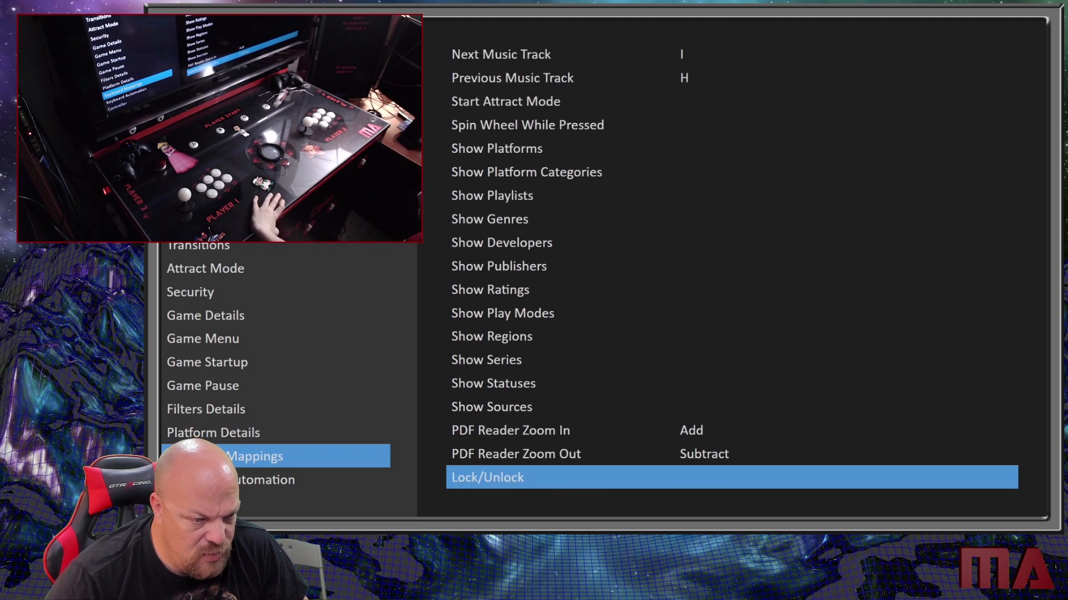
key(Up)
key(Up)
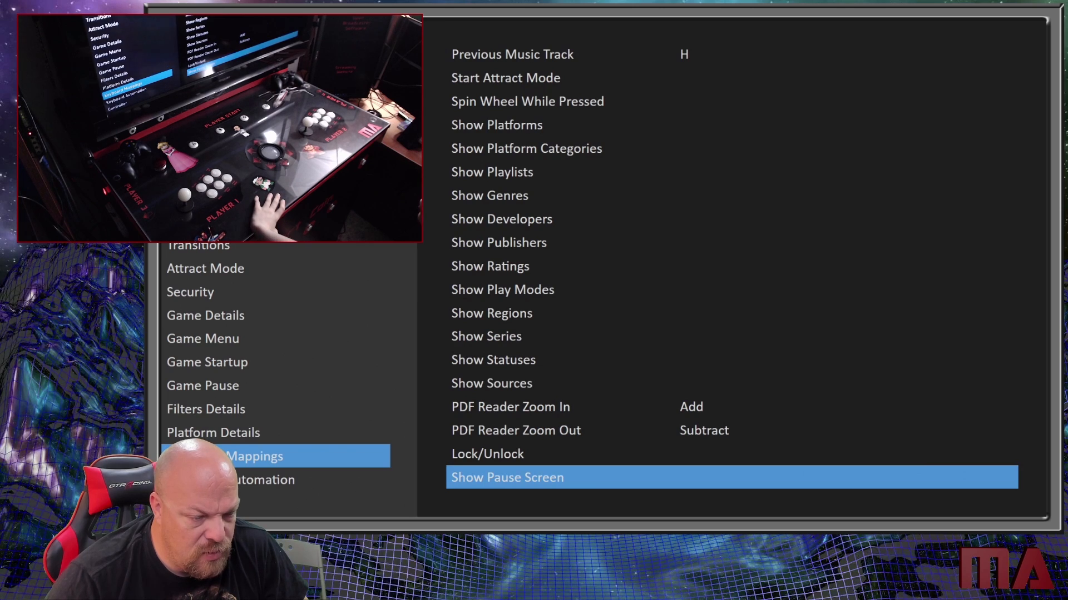
key(Down)
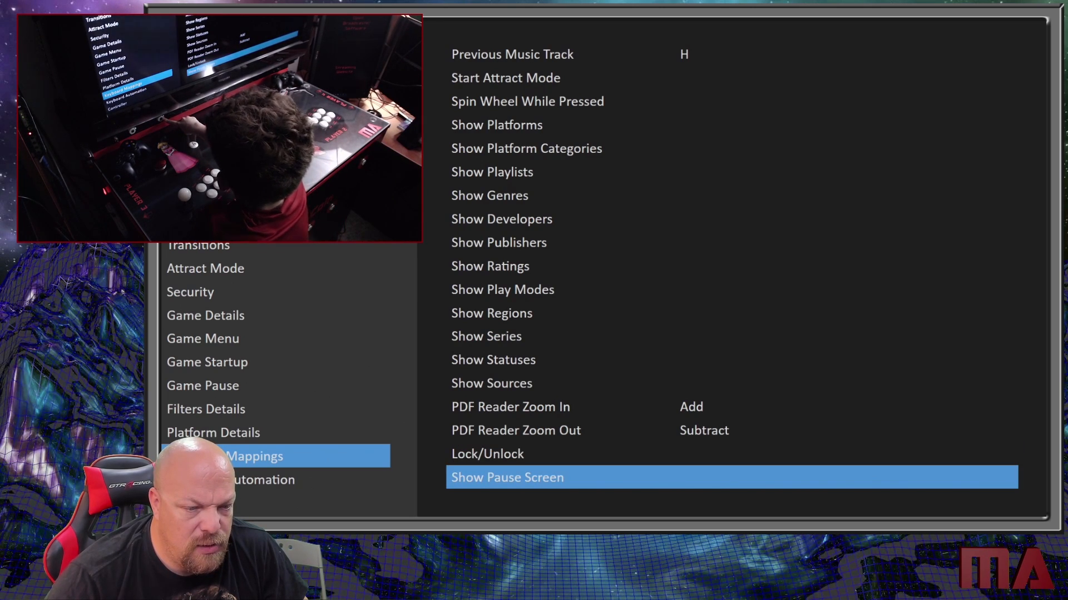
key(Return)
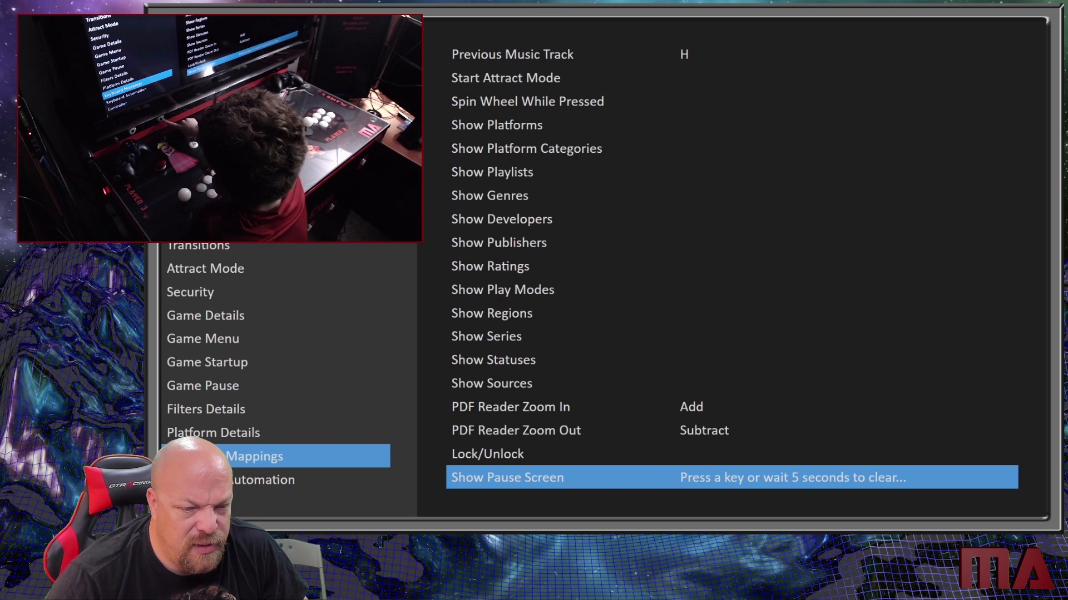
key(Pause)
- Review the assigned keys throughout the keyboard mappings list, up to its first actions and back down to Play Music
key(Up)
key(Up)
key(Up)
key(Up)
key(Up)
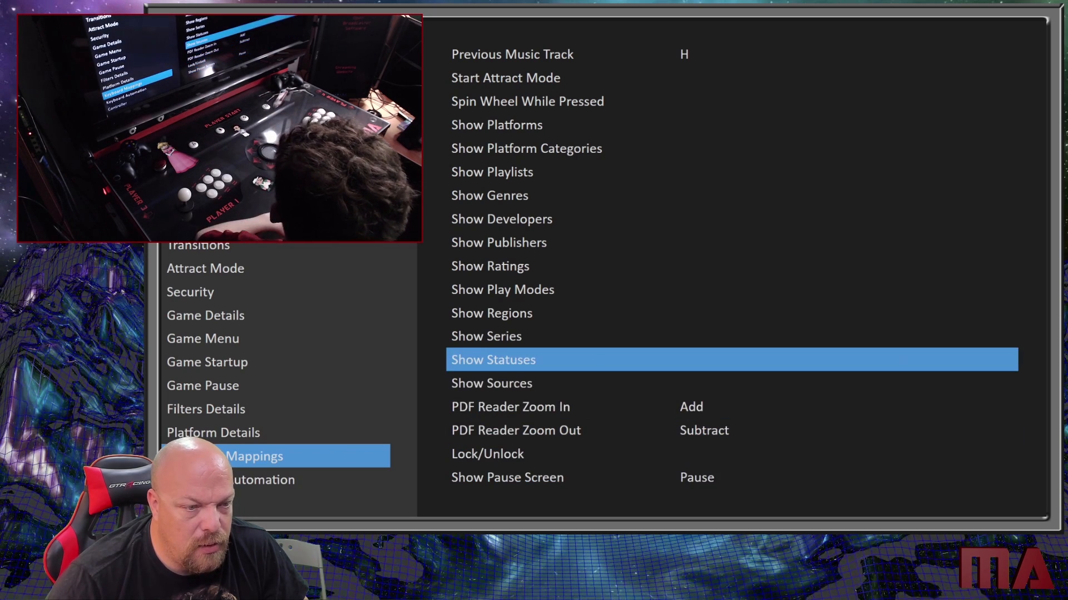
key(Up)
key(Up)
key(Up)
key(Up)
key(Up)
key(Up)
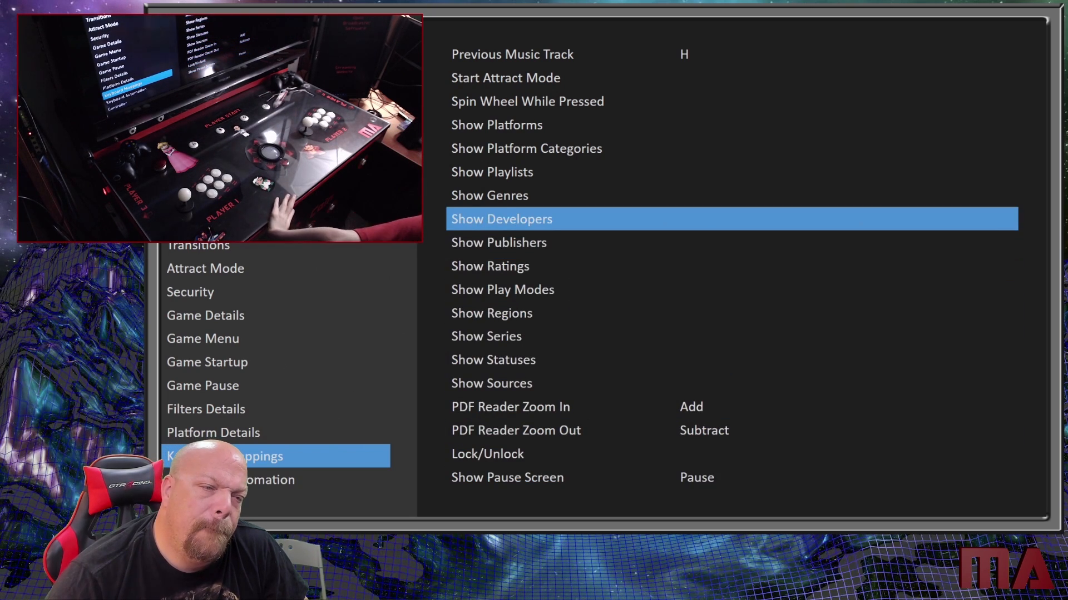
key(Up)
key(Up)
key(Up)
key(Up)
key(Up)
key(Up)
key(Up)
key(Up)
key(Up)
key(Up)
key(Up)
key(Up)
key(Up)
key(Up)
key(Up)
key(Up)
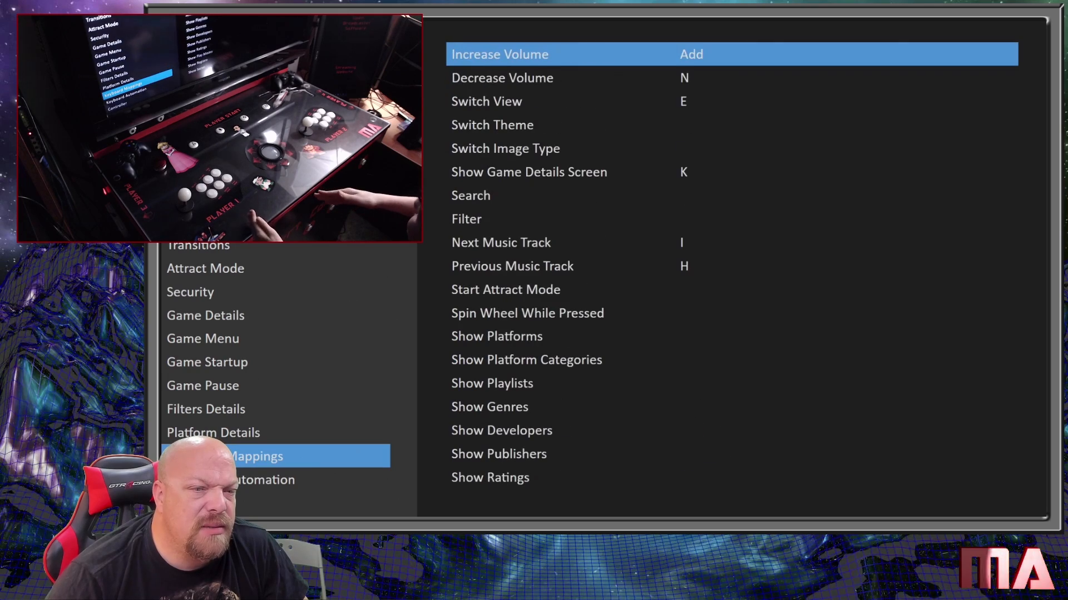
key(Up)
key(Up)
key(Up)
key(Up)
key(Up)
key(Up)
key(Up)
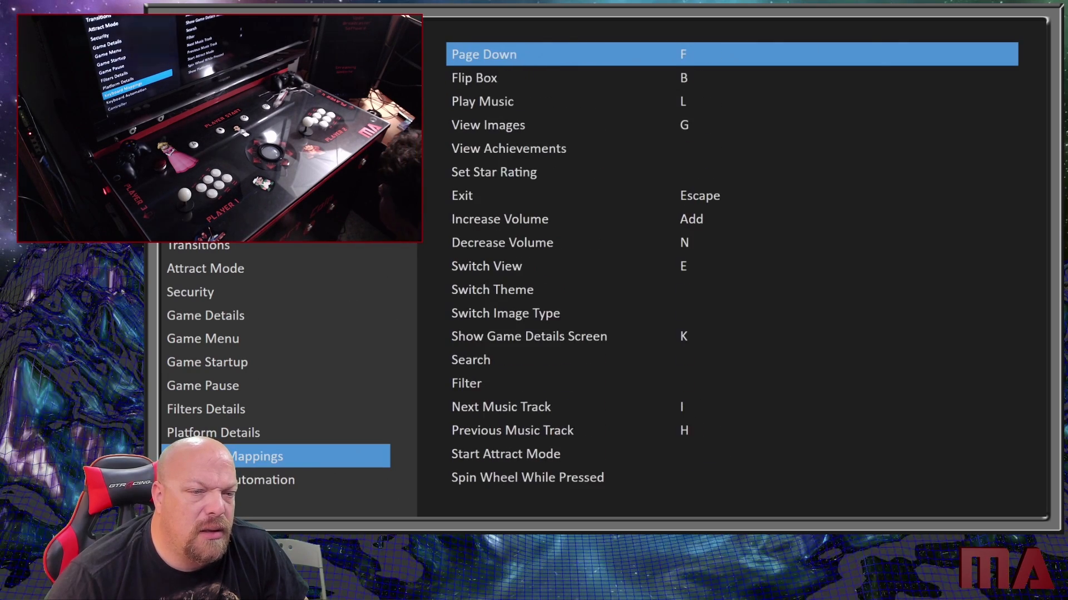
key(Up)
key(Up)
key(Up)
key(Up)
key(Up)
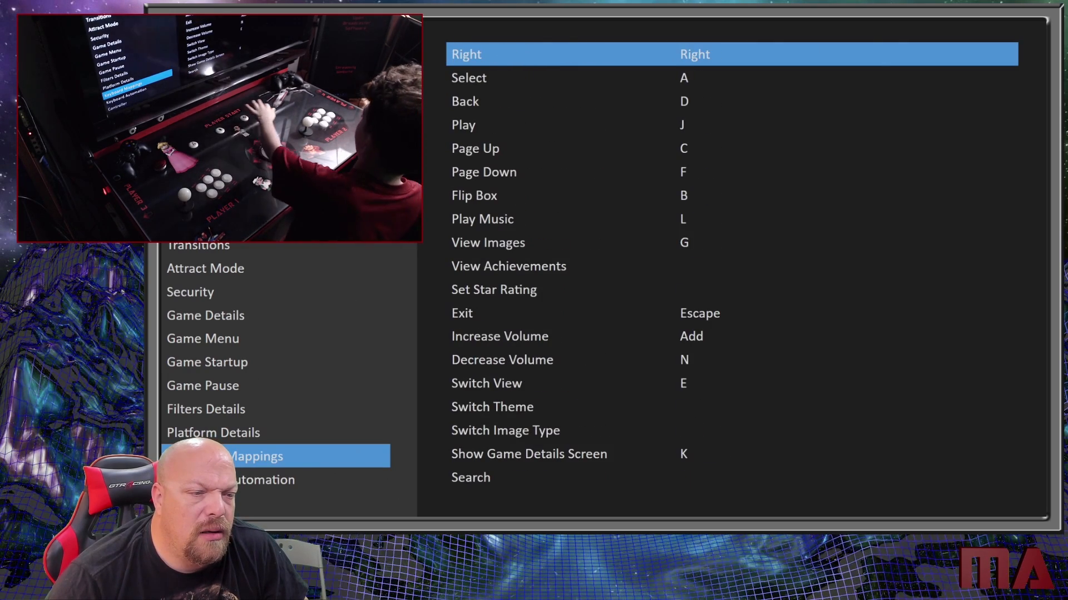
key(Up)
key(Up)
key(Up)
key(Up)
key(Up)
key(Down)
key(Down)
key(Down)
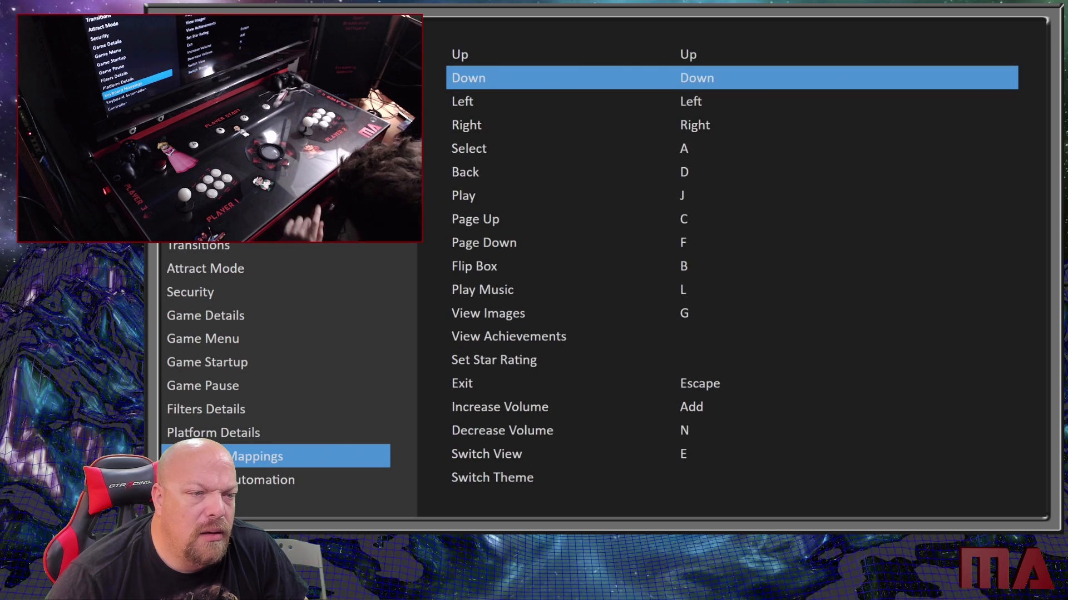
key(Down)
key(Down)
key(Down)
key(Down)
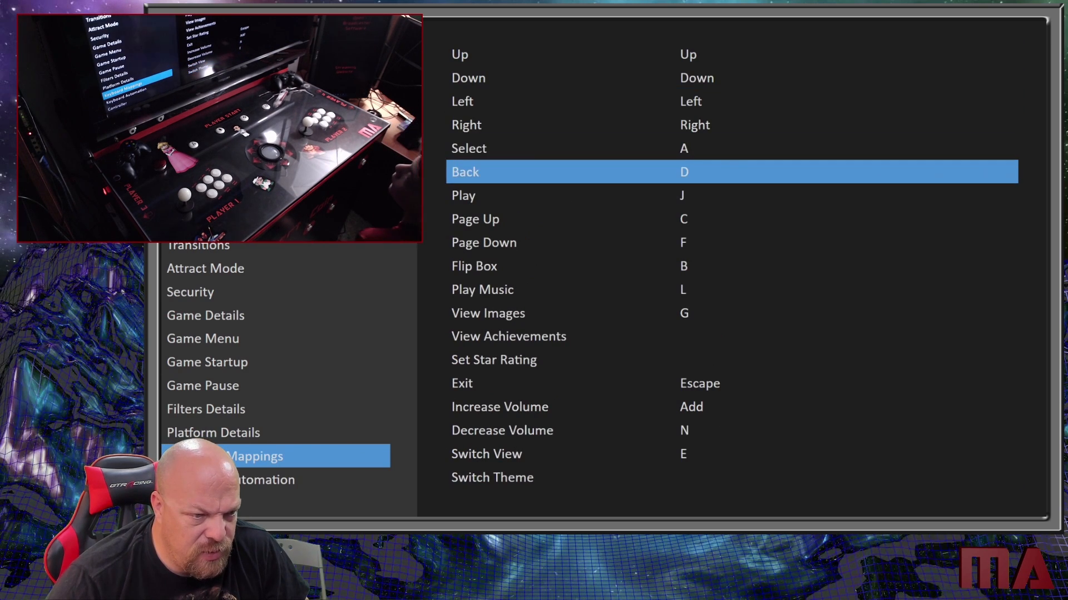
key(Down)
key(Down)
key(Down)
key(Down)
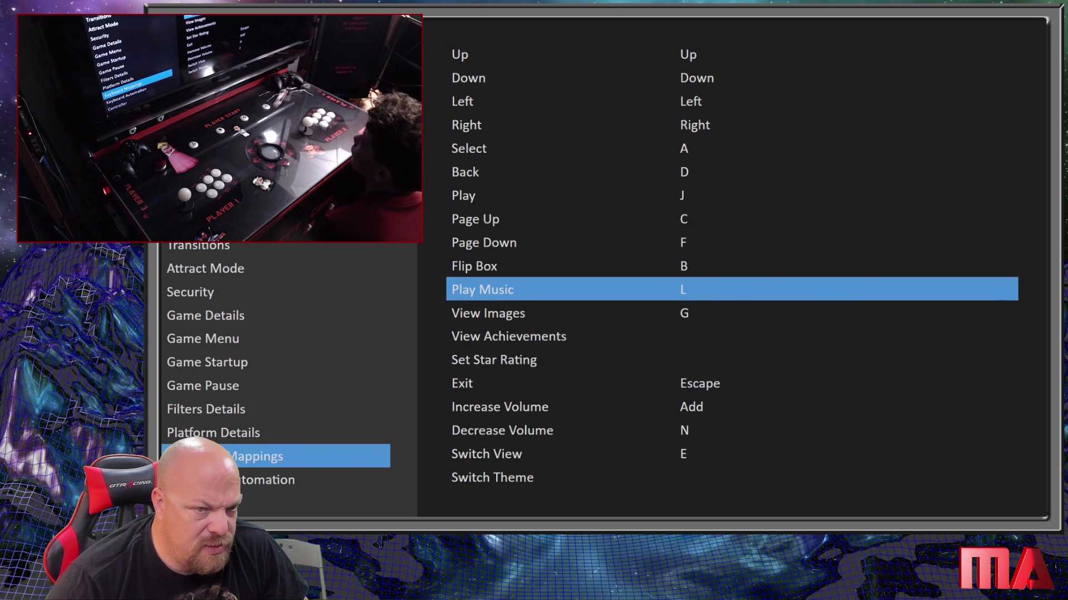
key(Left)
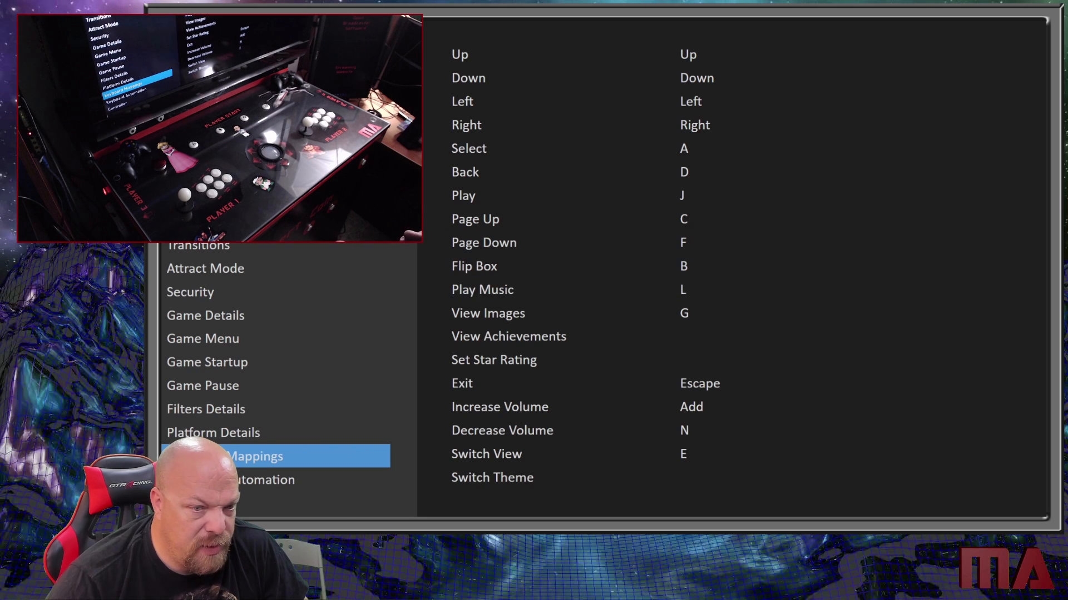
- Check the keyboard automation, controller, controller button and mouse options, and return to the system menu
key(Down)
key(Down)
key(Up)
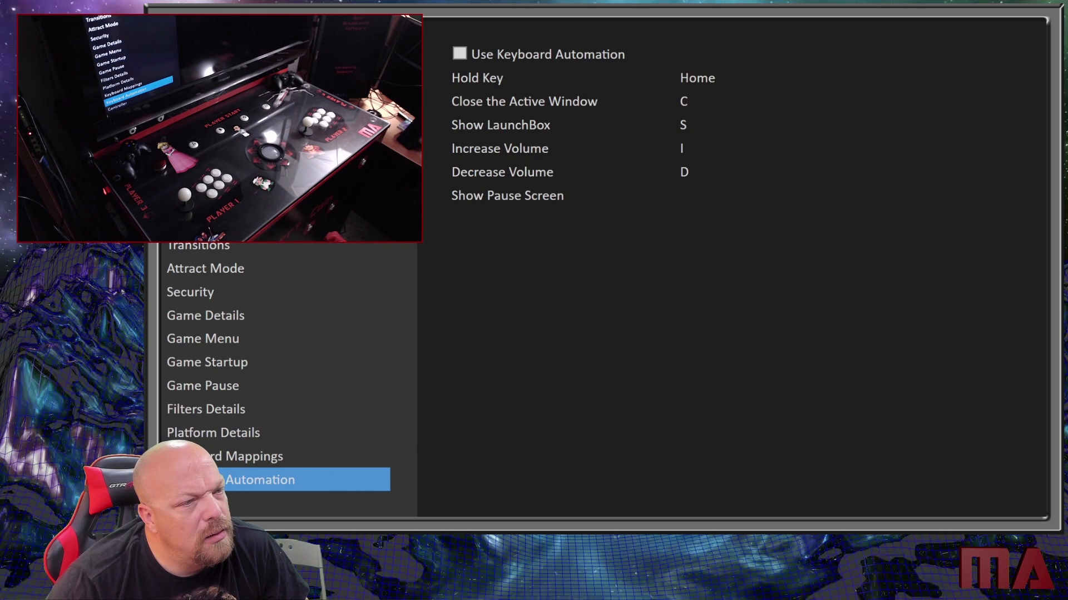
key(Down)
key(Up)
key(Down)
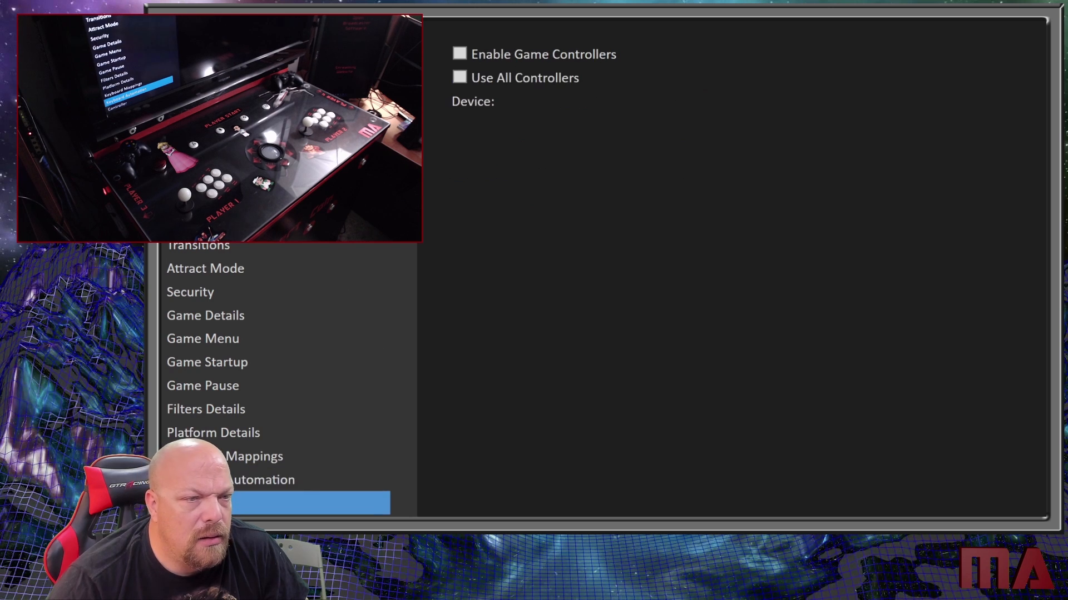
key(Down)
key(Up)
key(Down)
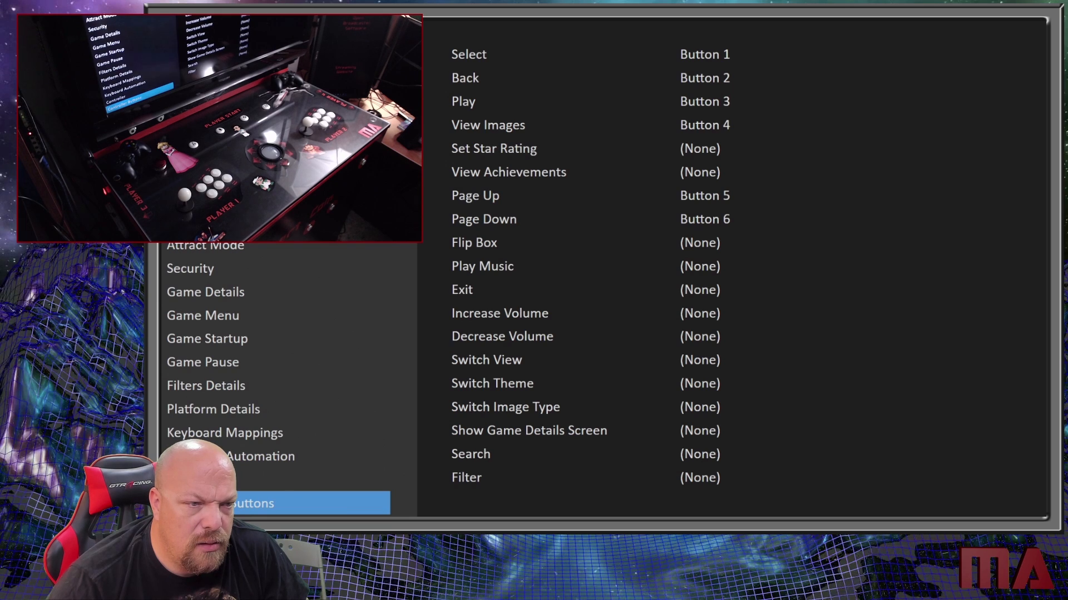
key(Down)
key(Down)
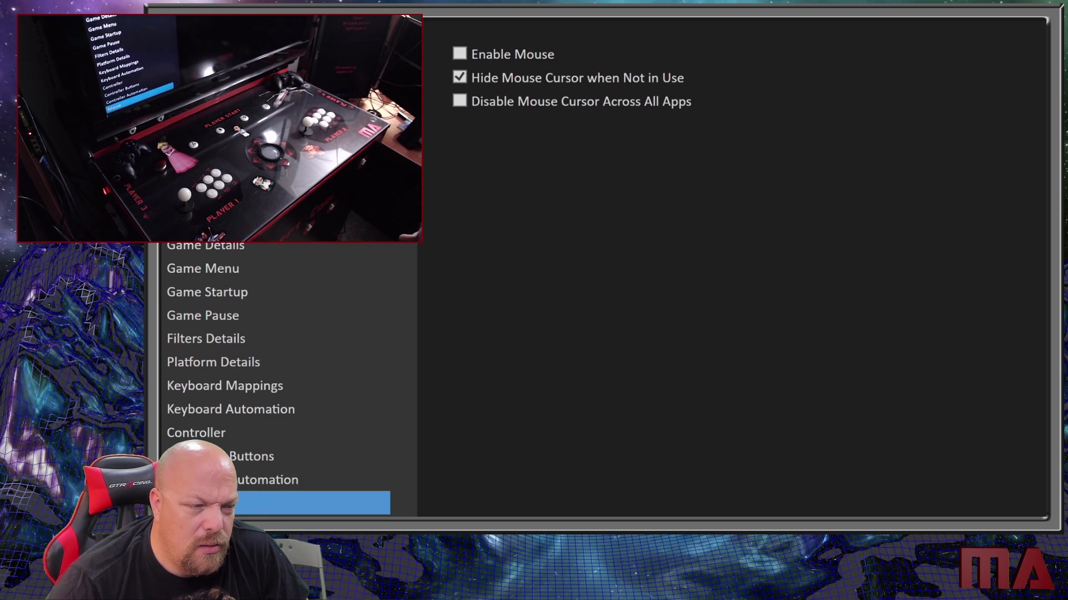
key(Down)
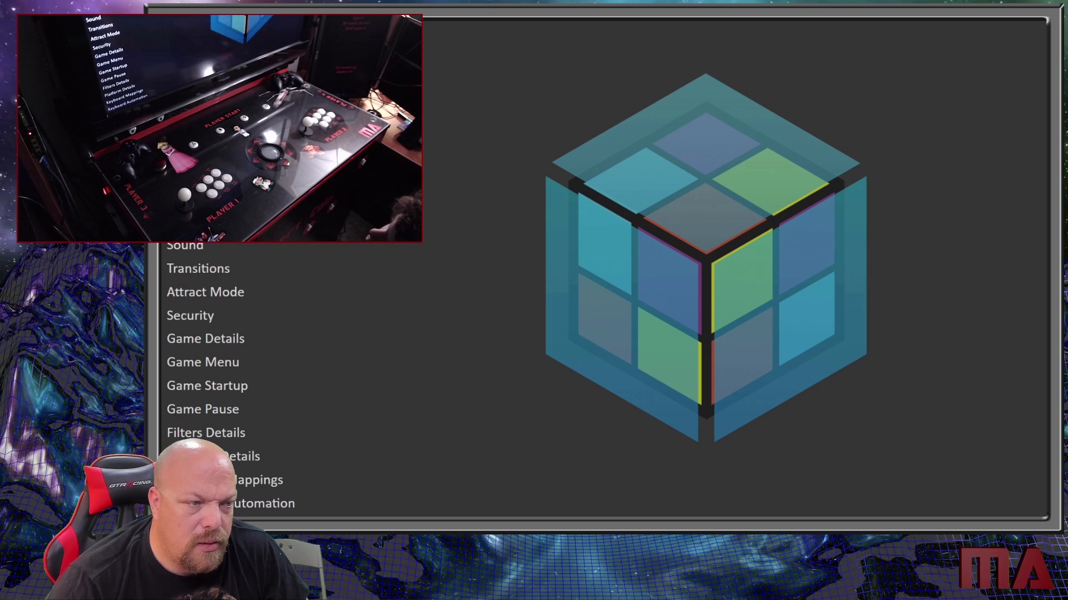
key(Escape)
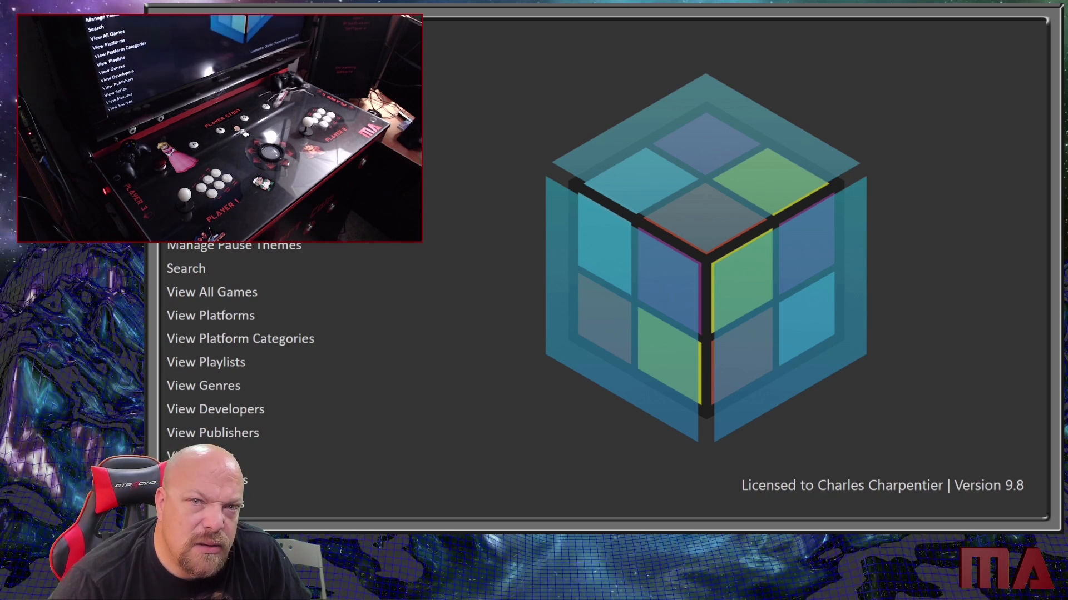
- Reopen the options to examine the image and security settings, and return to the platform list
key(Return)
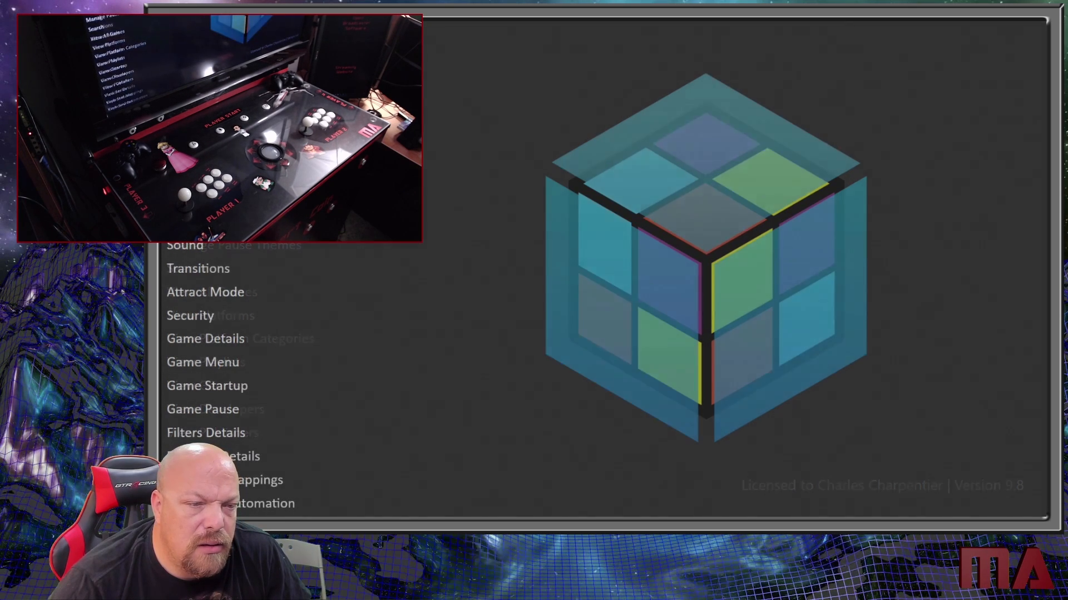
key(Down)
key(Down)
key(Down)
key(Down)
key(Down)
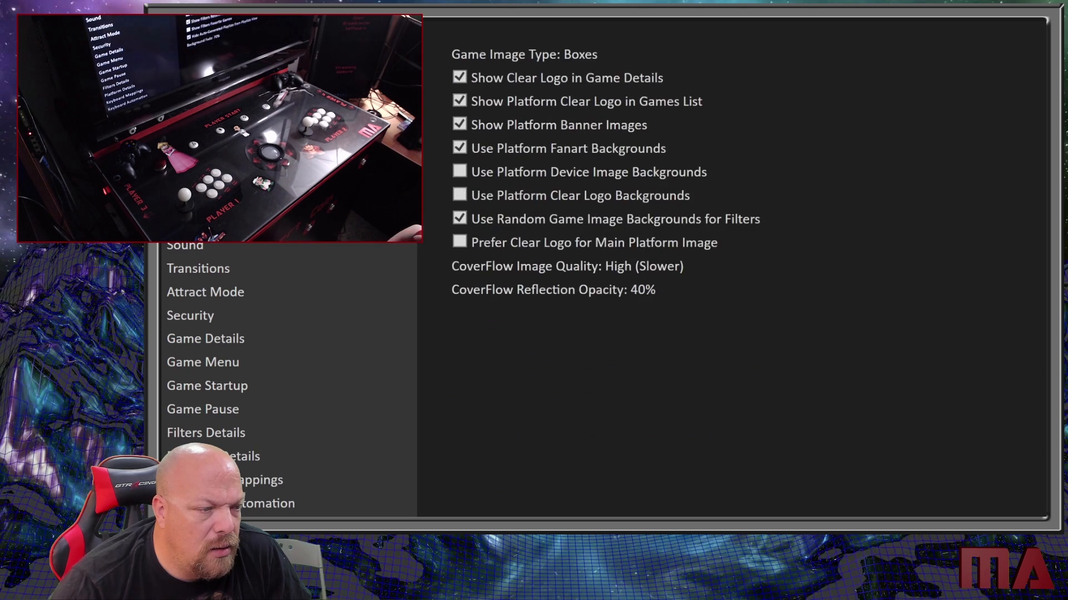
key(Down)
key(Down)
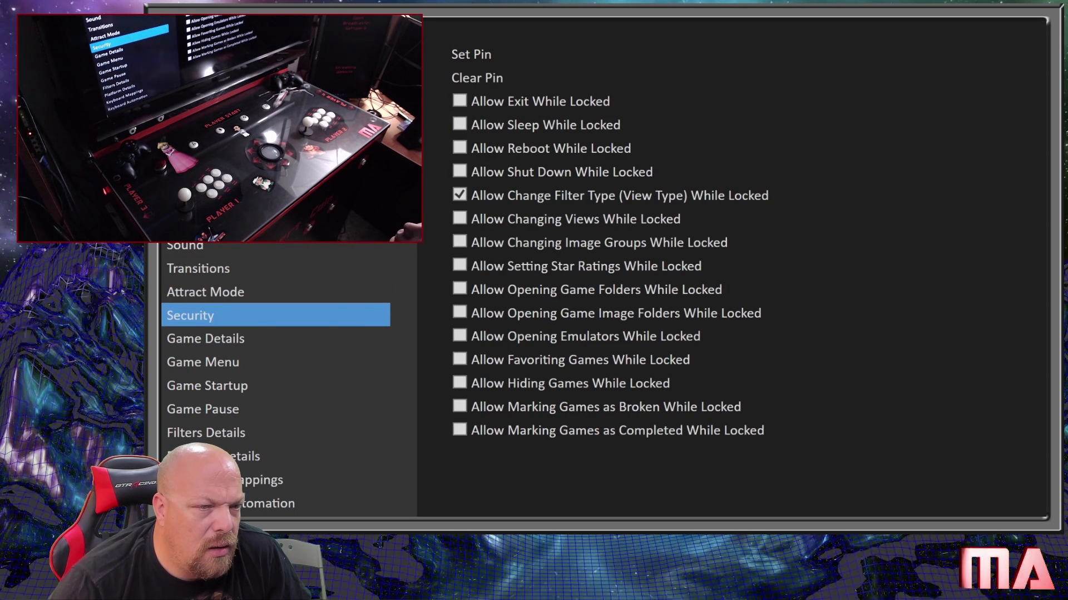
key(Escape)
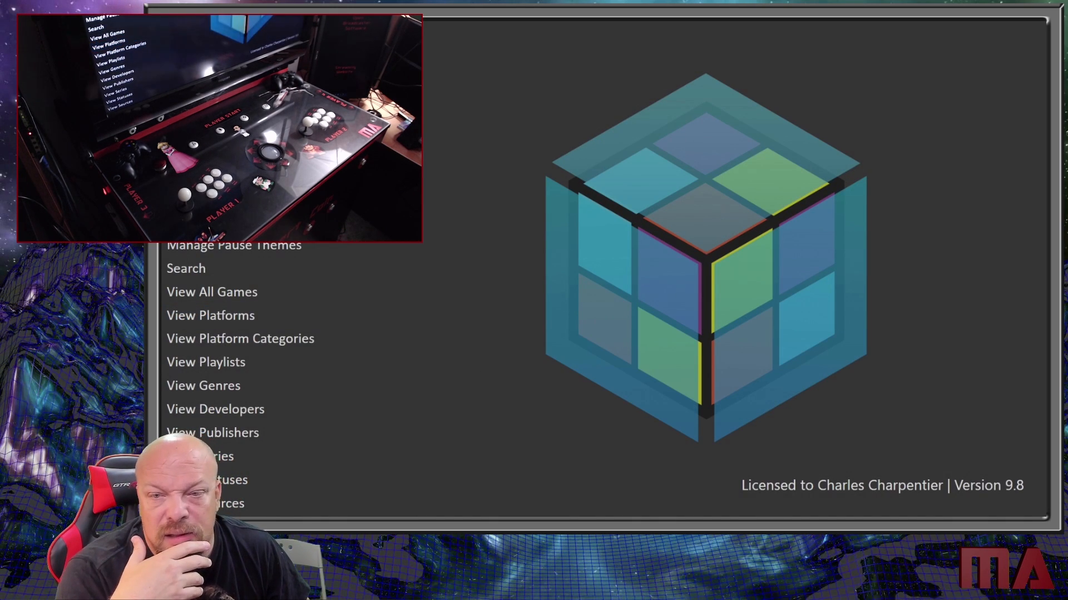
key(Escape)
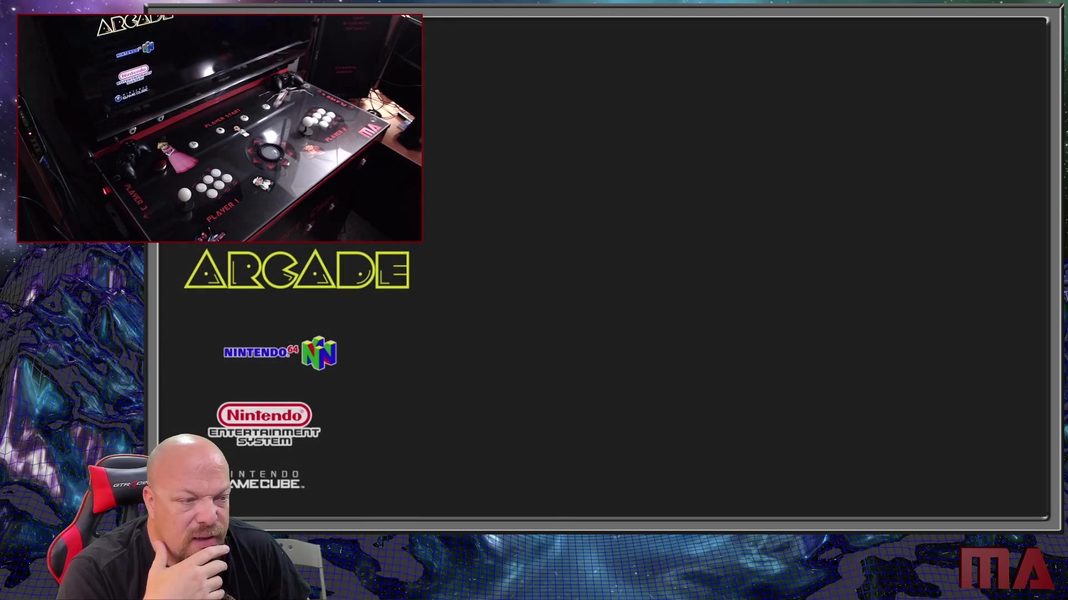
- Move to the Nintendo Entertainment System platform and exit Big Box to the desktop
key(Down)
key(Down)
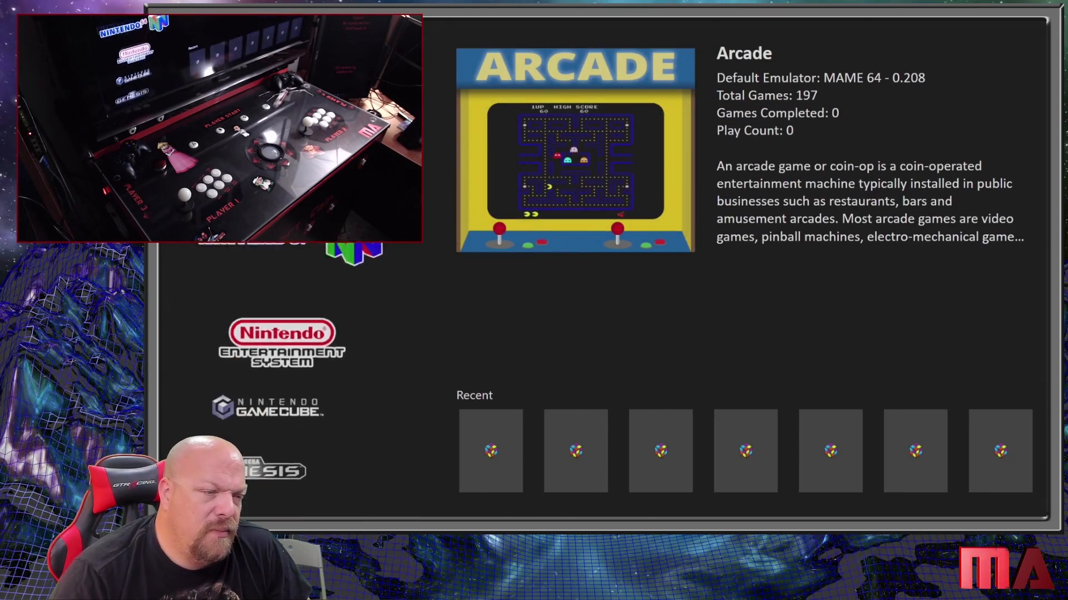
key(Escape)
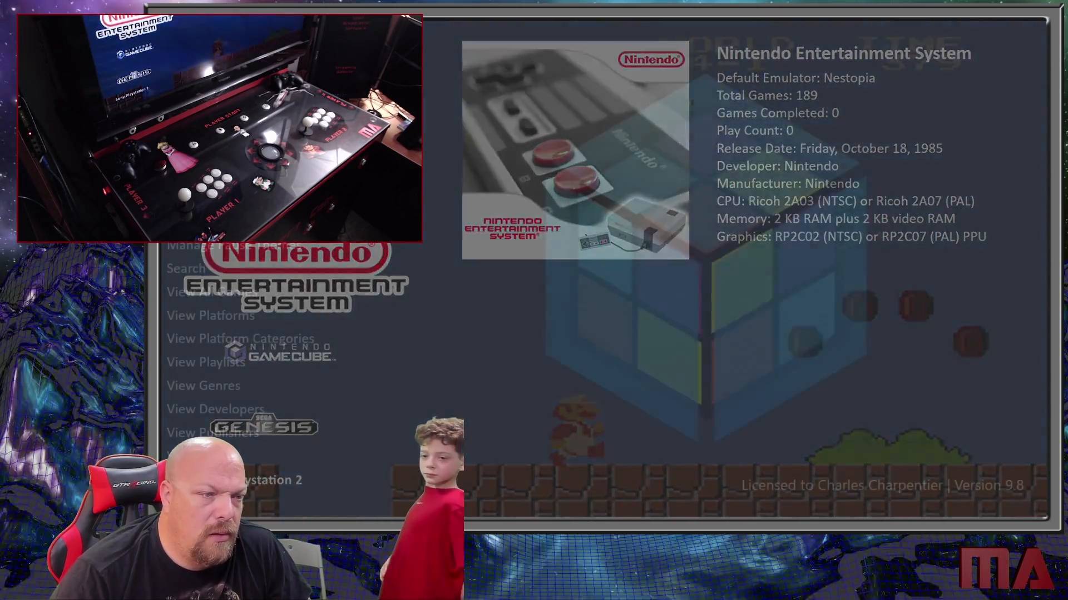
key(Return)
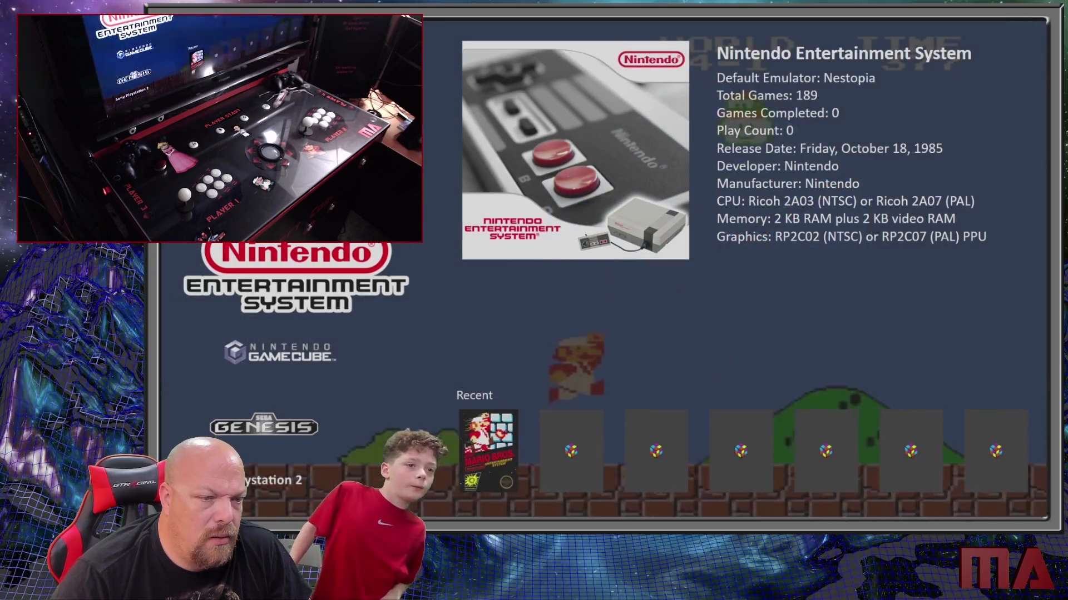
key(Escape)
key(Escape)
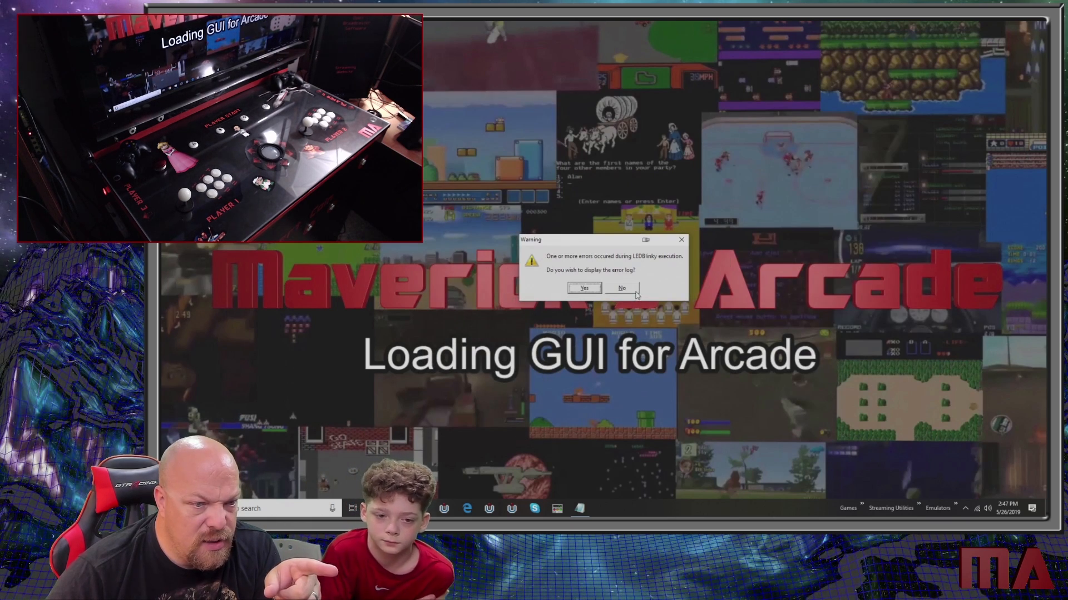
- Display the LEDBlinky error log from the warning, read its entries and close it
click(585, 288)
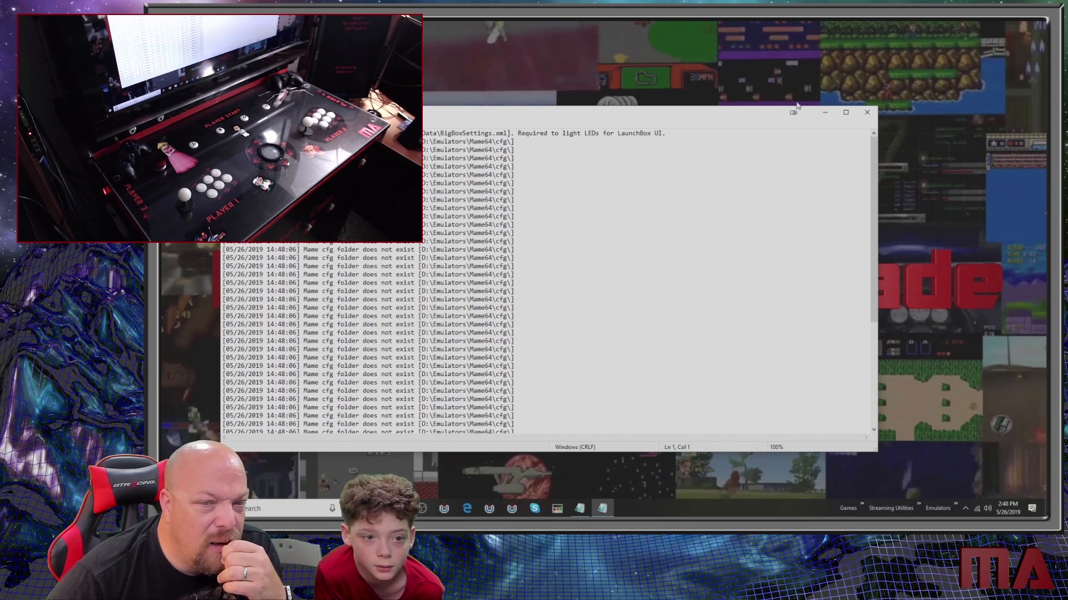
click(866, 112)
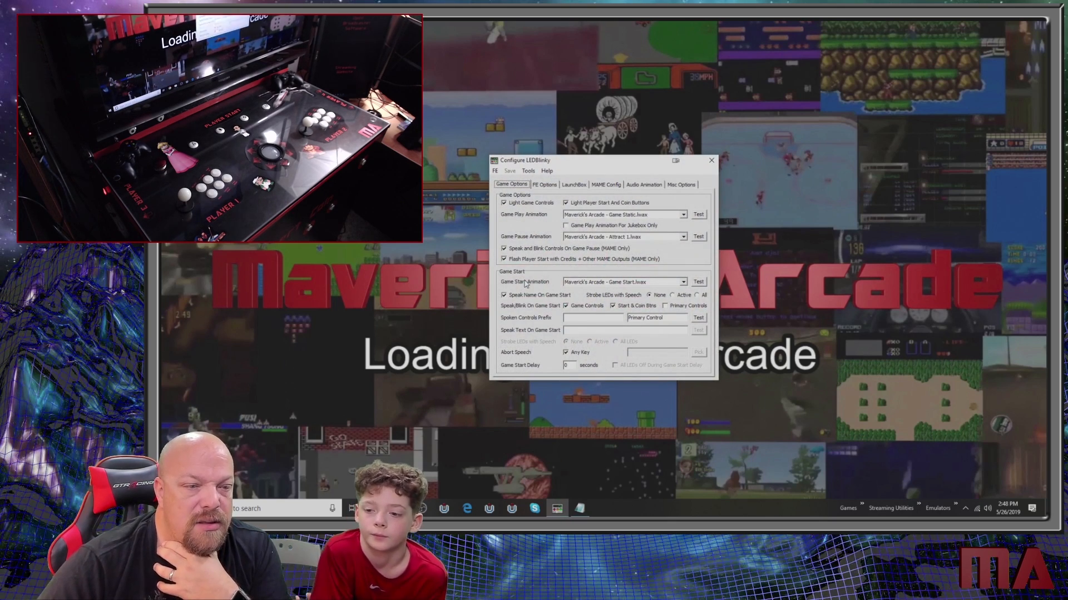
- Look through the game, front-end and LaunchBox options in the LEDBlinky configuration
click(544, 185)
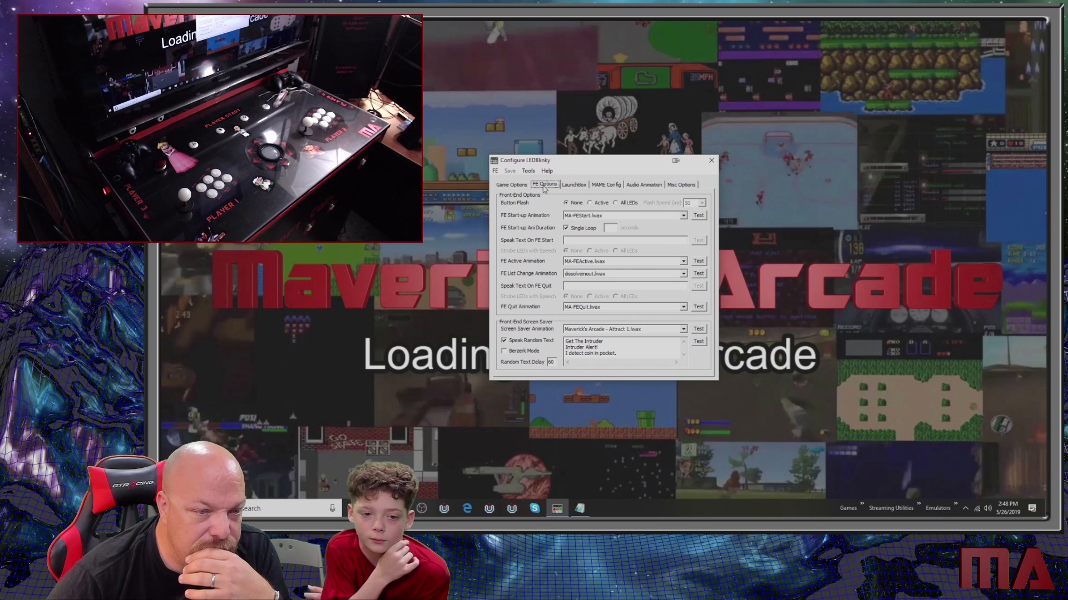
click(508, 186)
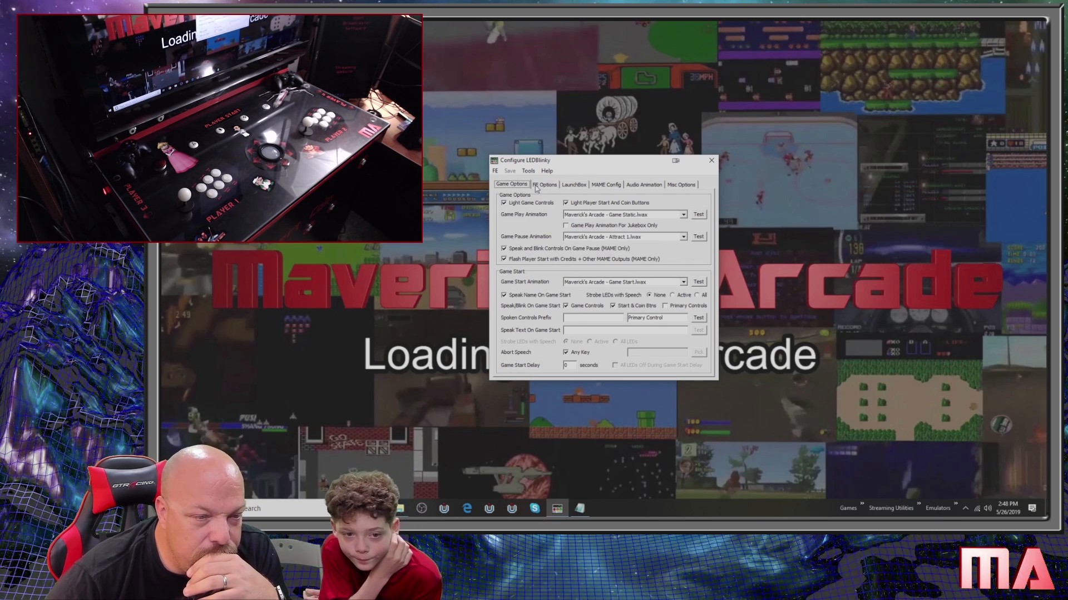
click(574, 186)
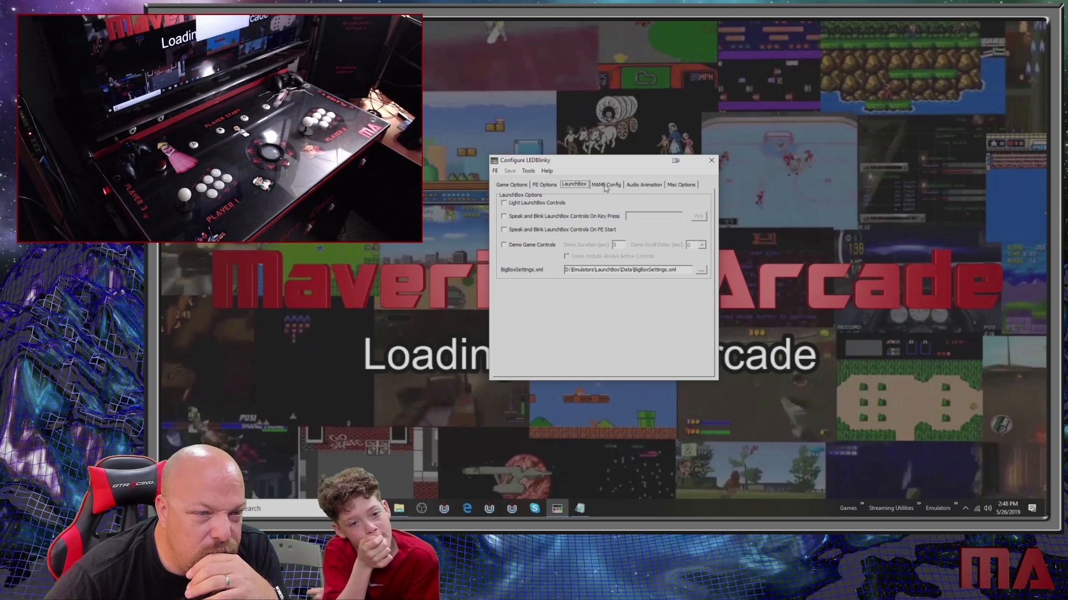
click(544, 185)
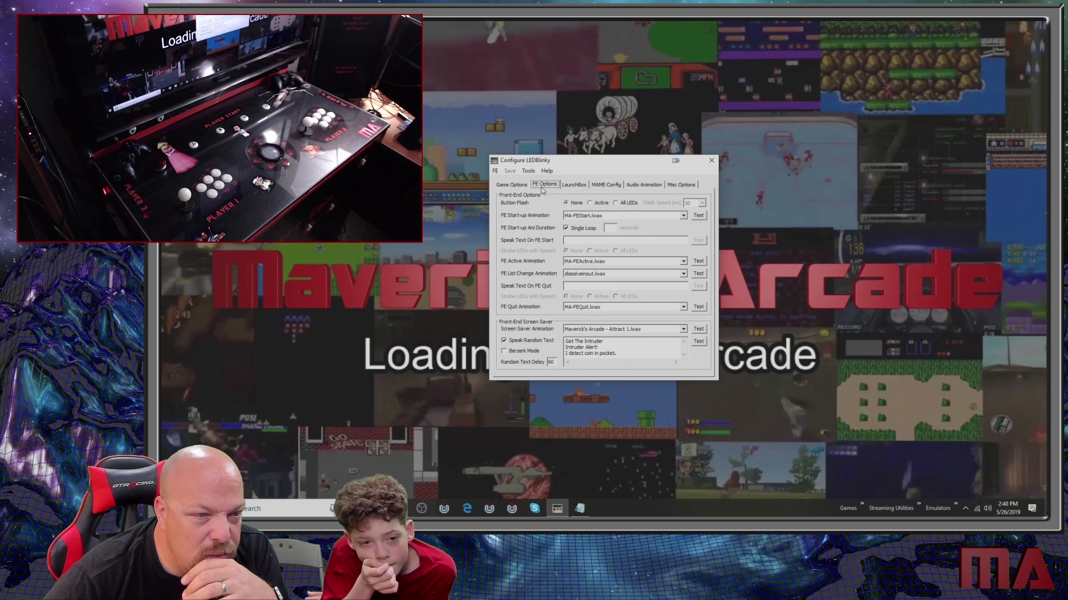
click(526, 187)
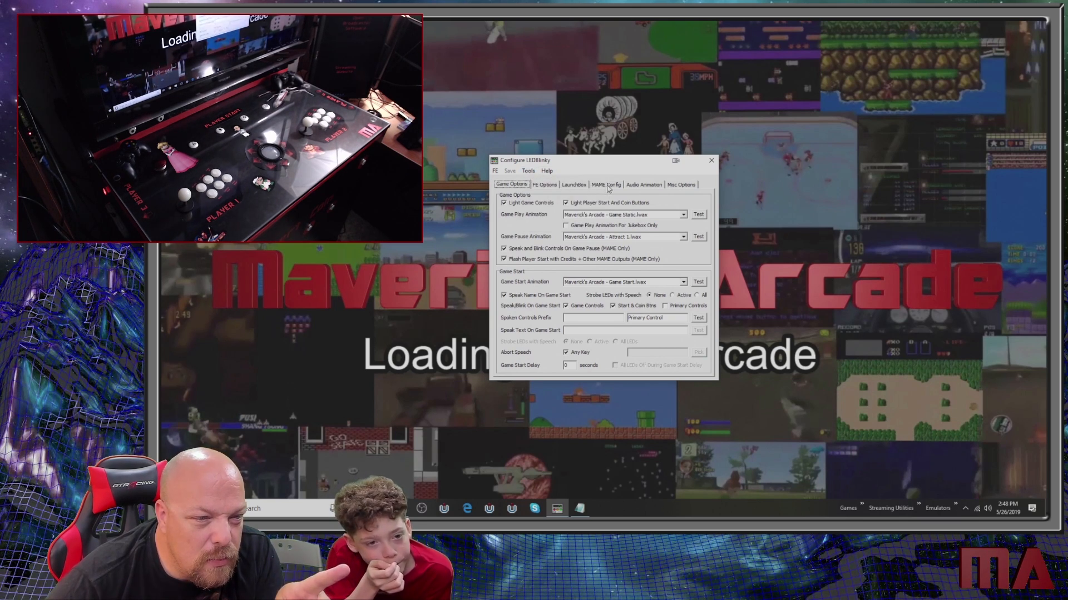
- Set the BigBoxSettings.xml path in the LEDBlinky LaunchBox options to D:\Front-Ends\LaunchBox\Data\BigBoxSettings.xml
click(576, 186)
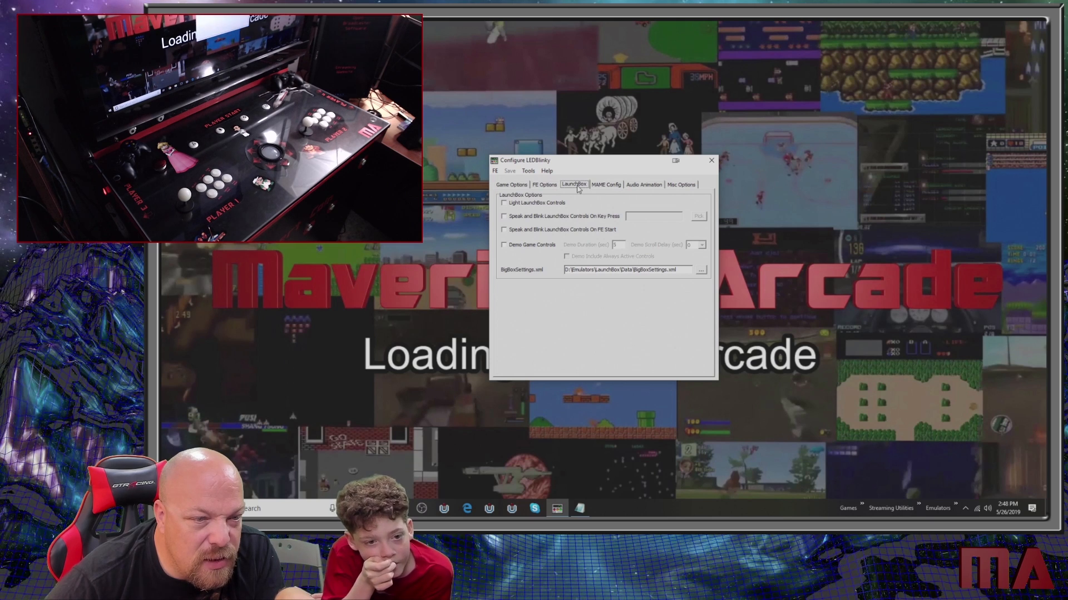
click(703, 270)
click(556, 142)
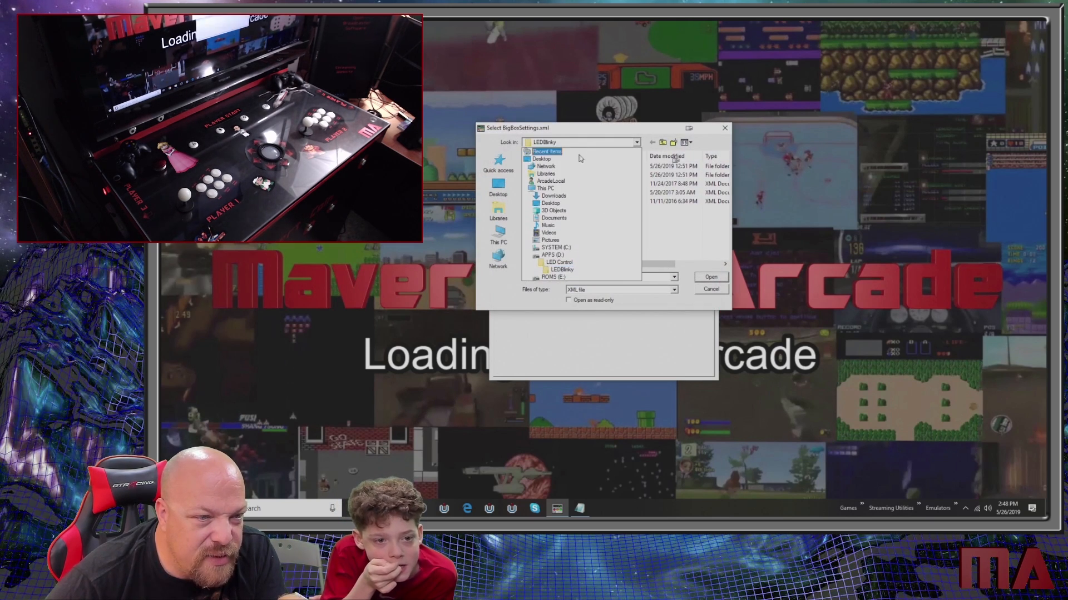
click(565, 256)
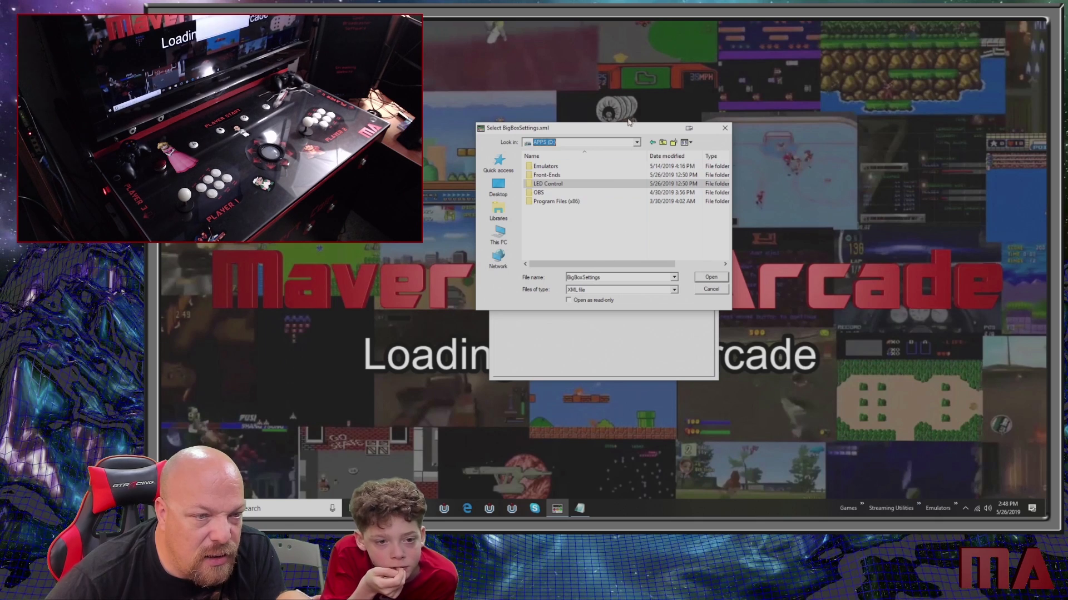
drag(629, 123, 765, 60)
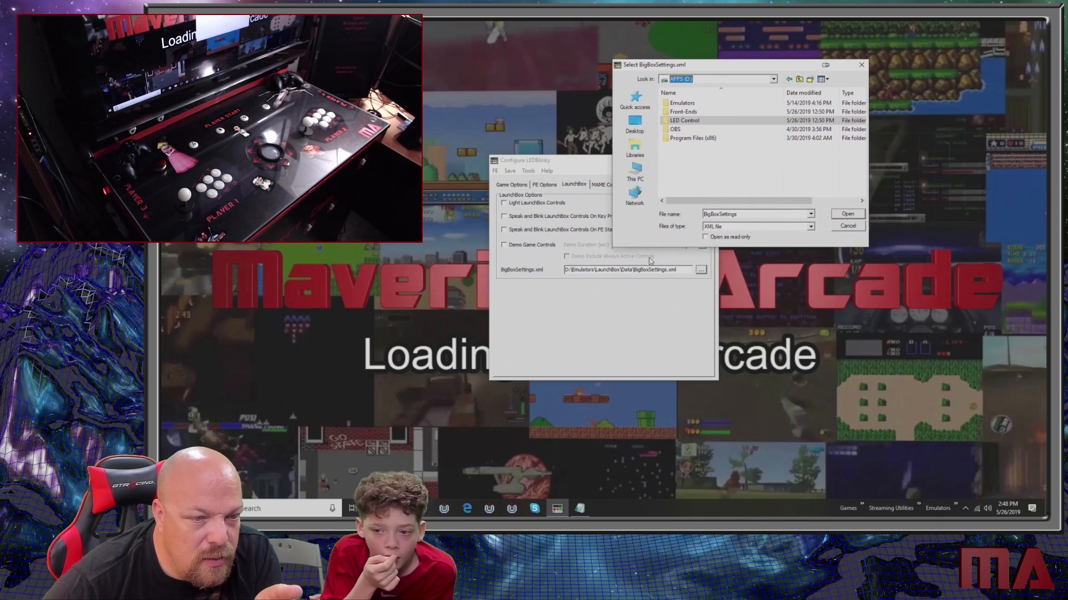
double_click(689, 113)
double_click(694, 105)
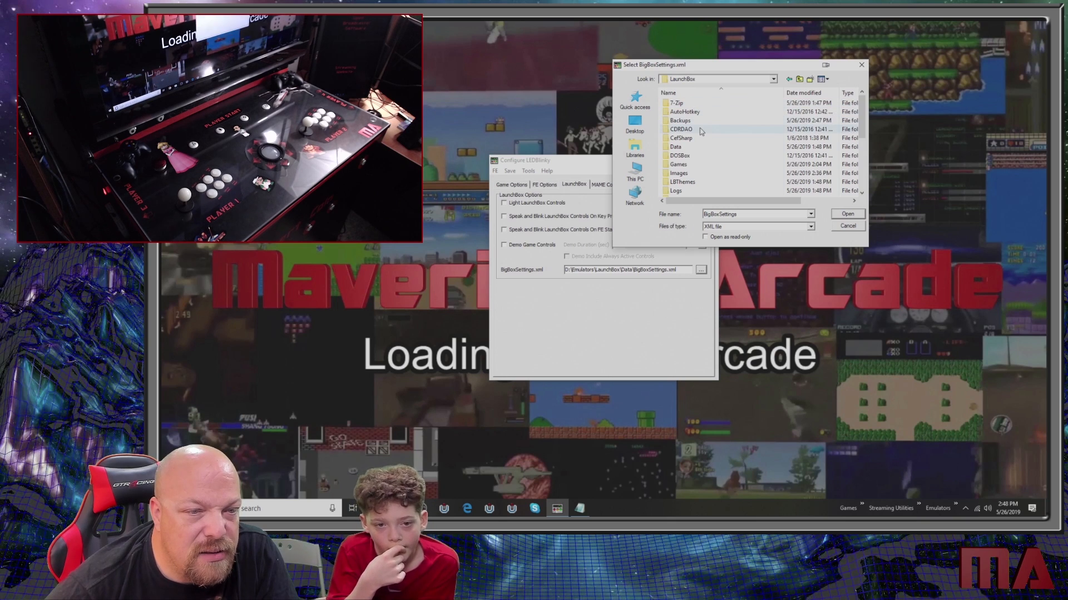
scroll(721, 165, down, 5)
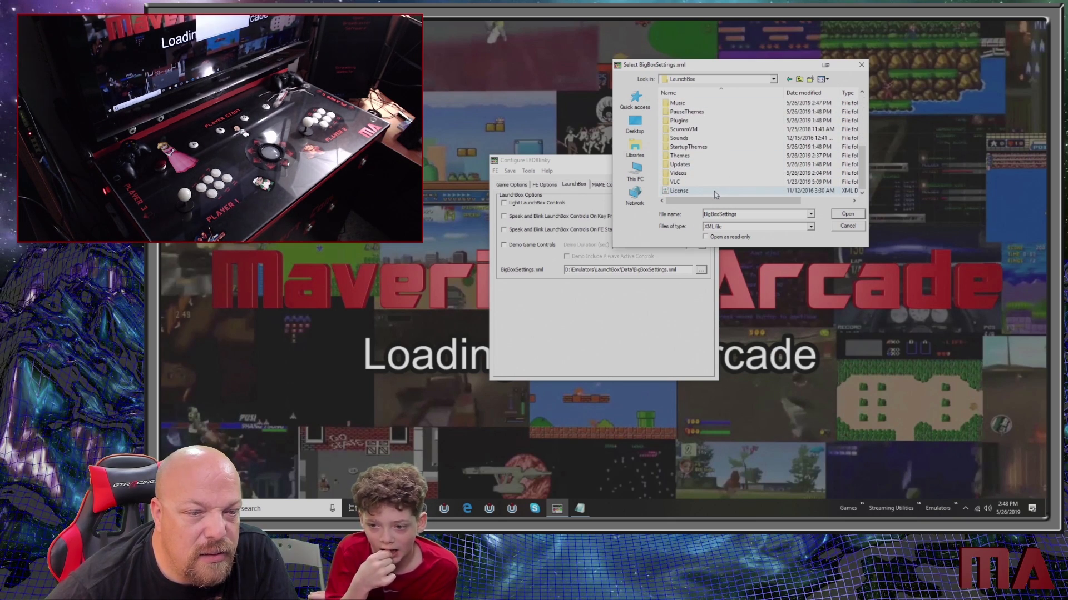
scroll(703, 173, up, 5)
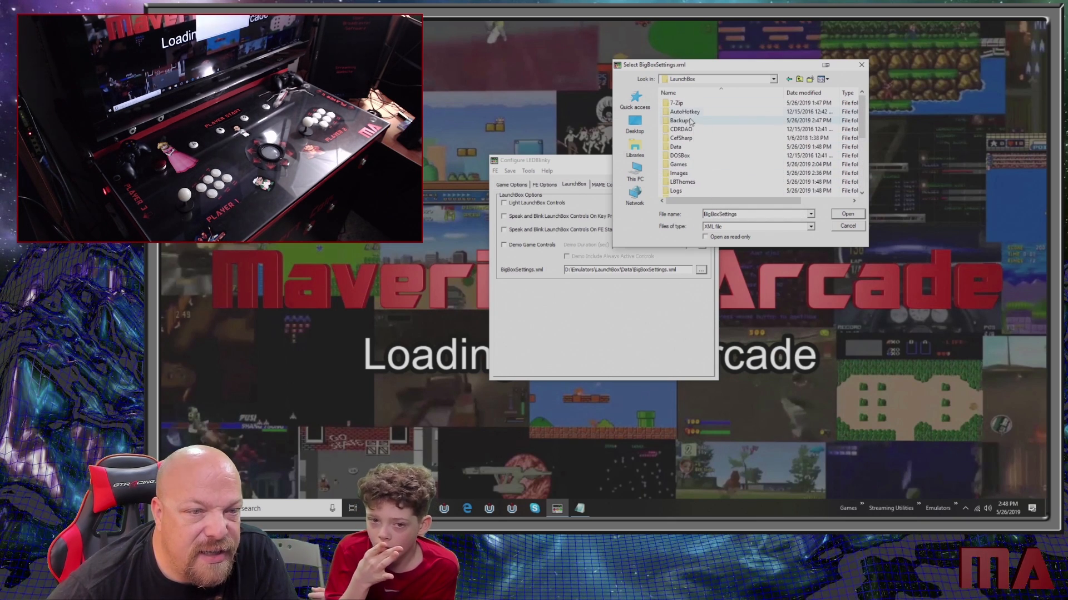
double_click(676, 147)
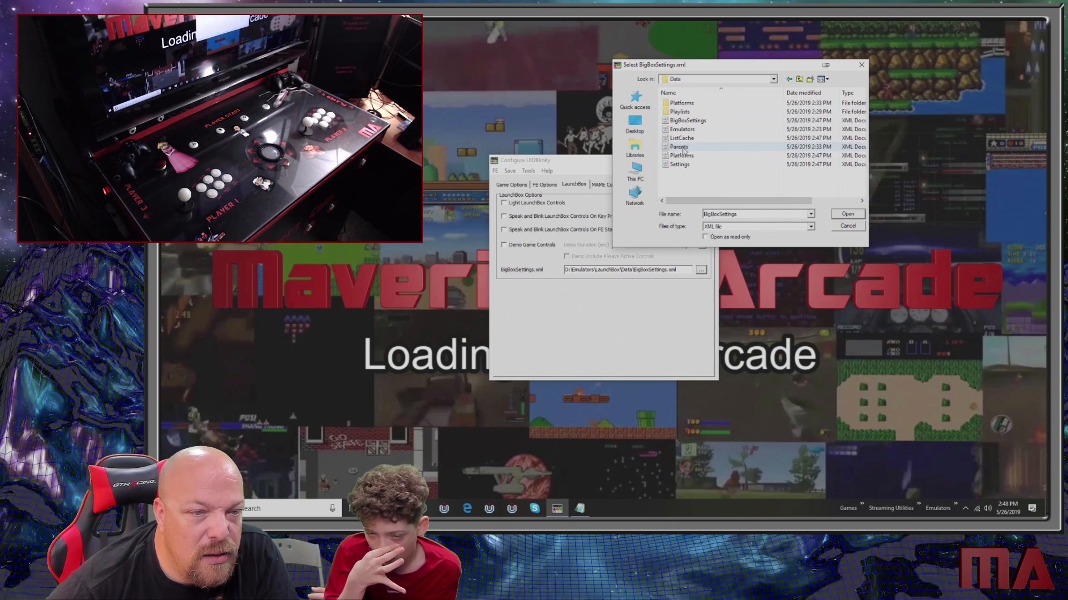
double_click(701, 120)
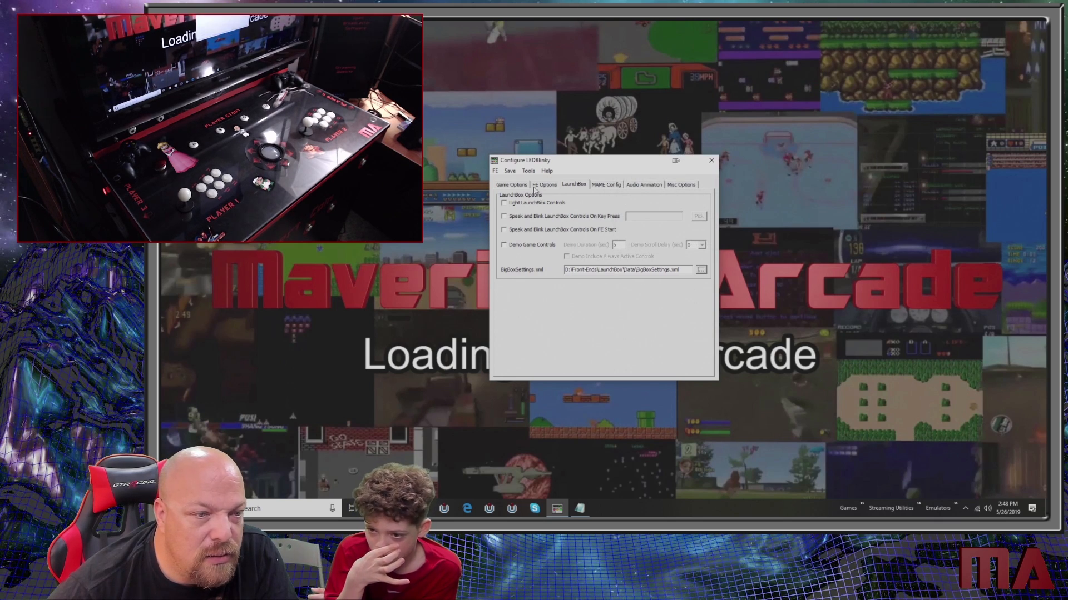
- Close the LEDBlinky configuration, discard the untitled Notepad text and bring up File Explorer
click(709, 162)
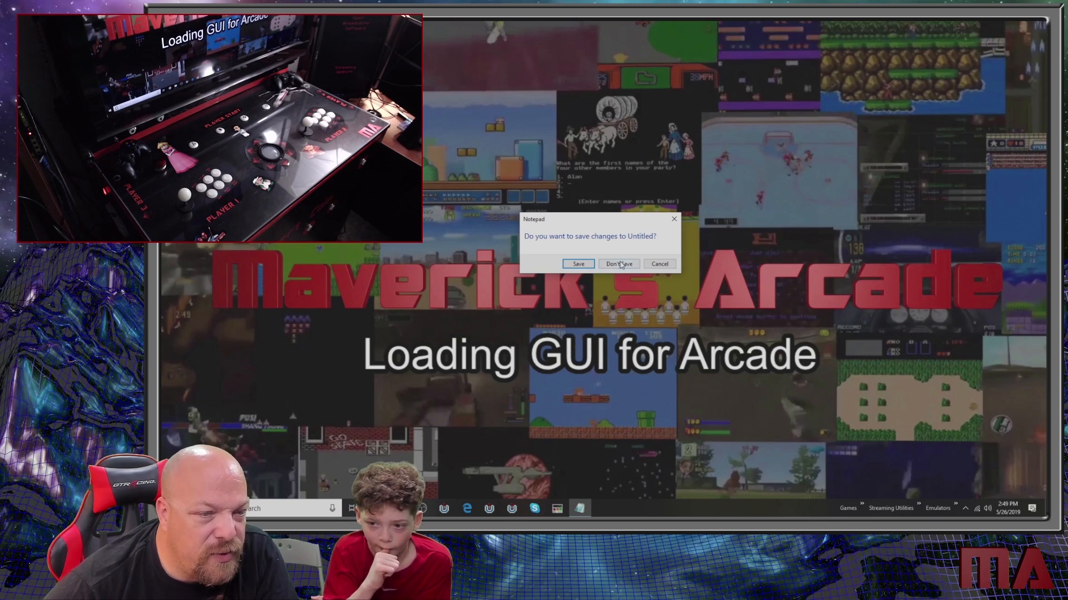
click(618, 263)
click(376, 508)
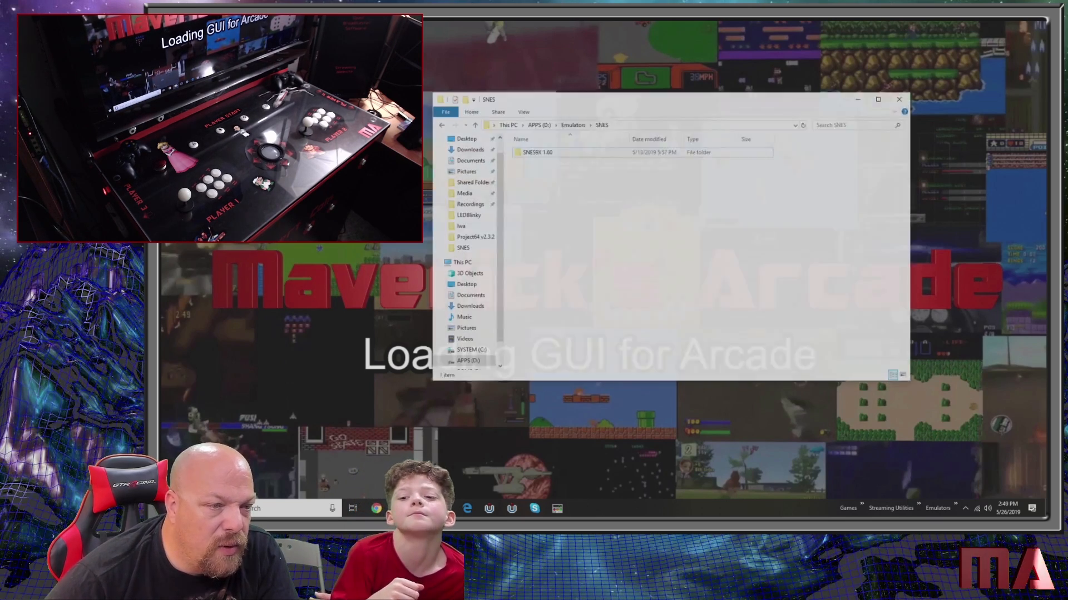
- Pin LaunchBox and Big Box to the Windows taskbar
click(172, 508)
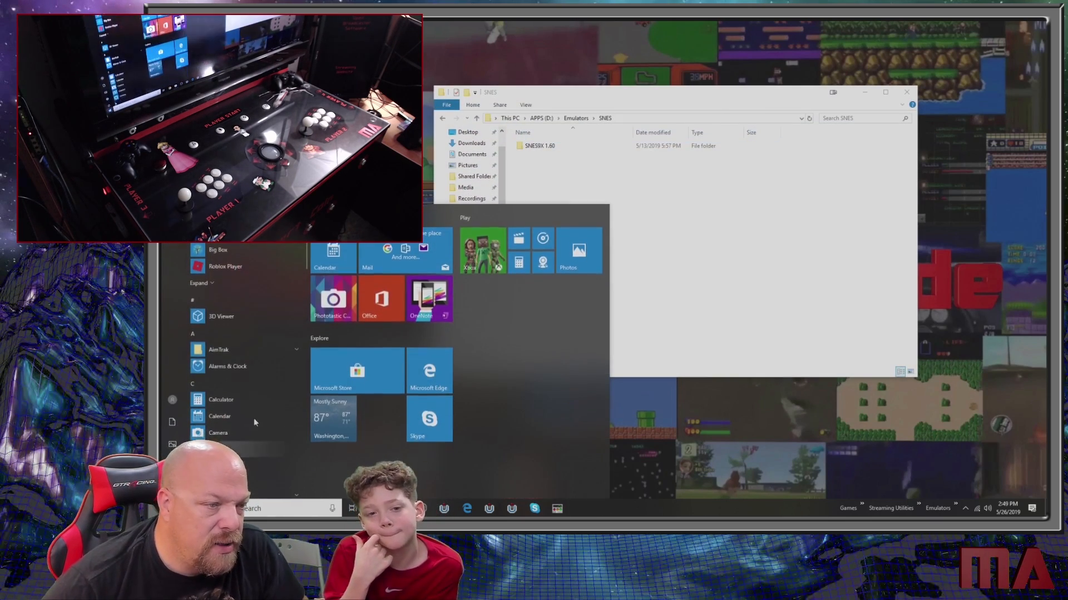
right_click(224, 248)
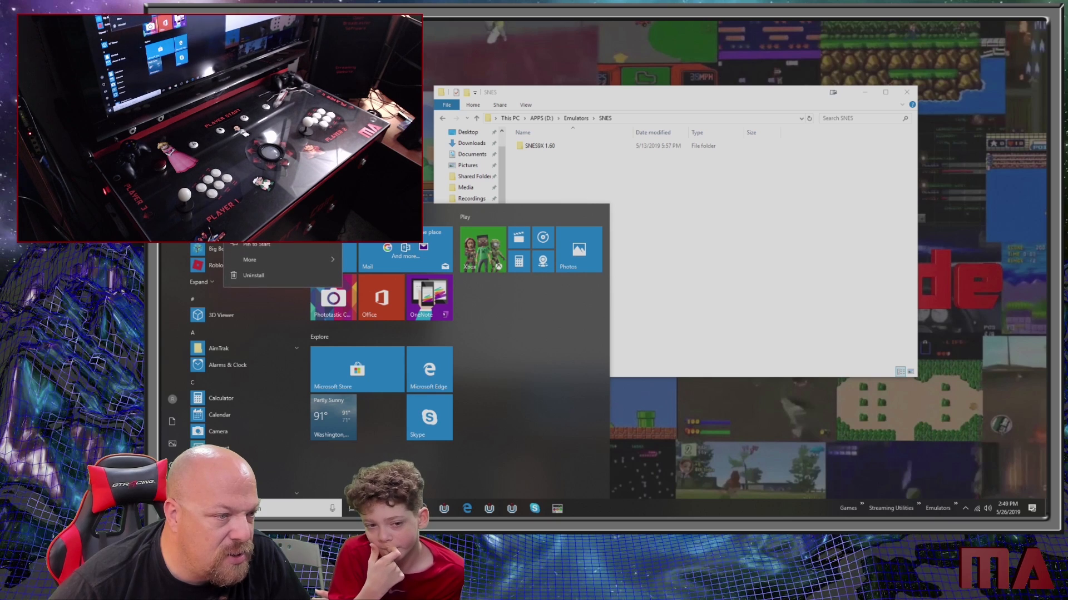
mouse_move(259, 259)
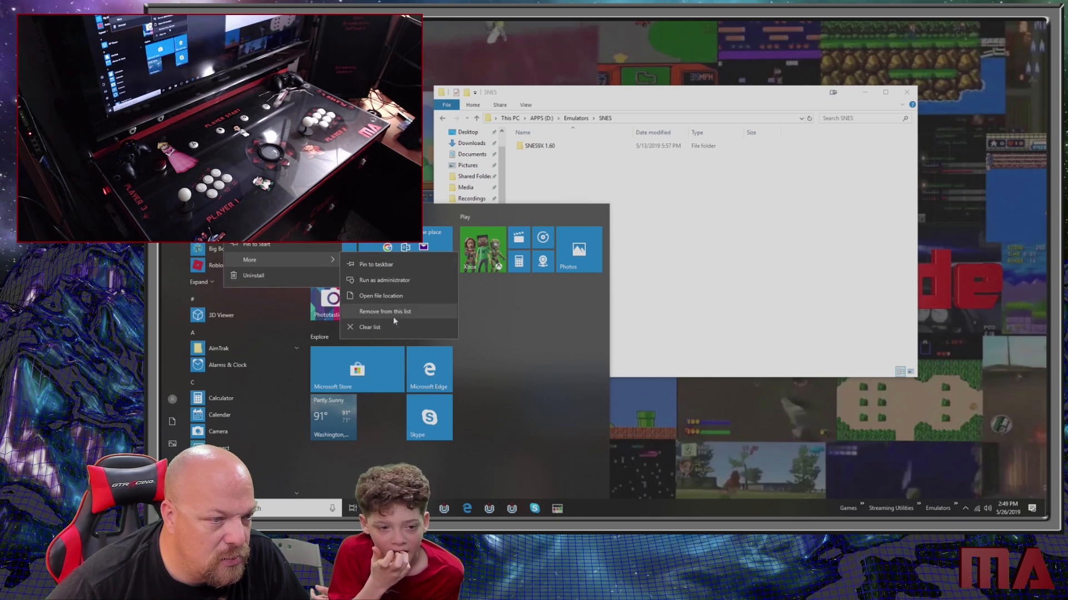
click(378, 265)
right_click(238, 250)
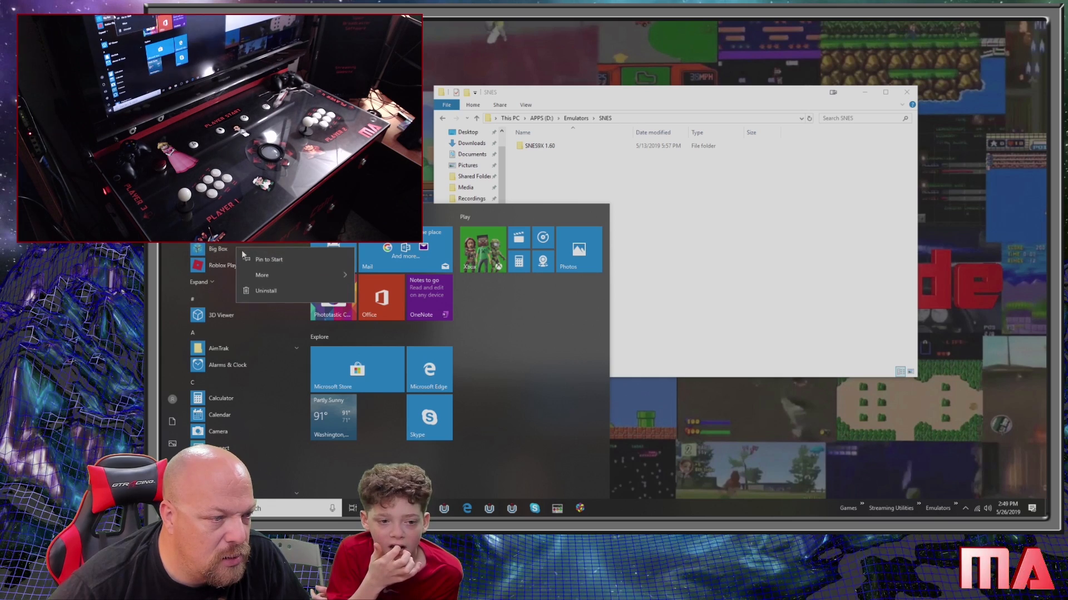
mouse_move(279, 272)
click(372, 280)
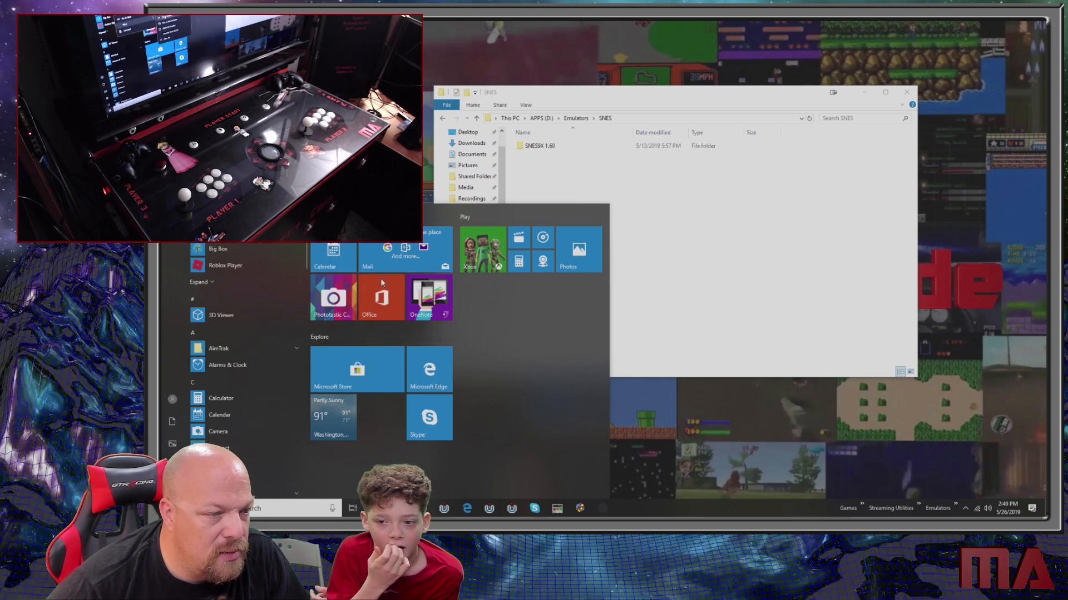
- Launch Big Box from its new pinned shortcut and open the Consoles category
click(602, 509)
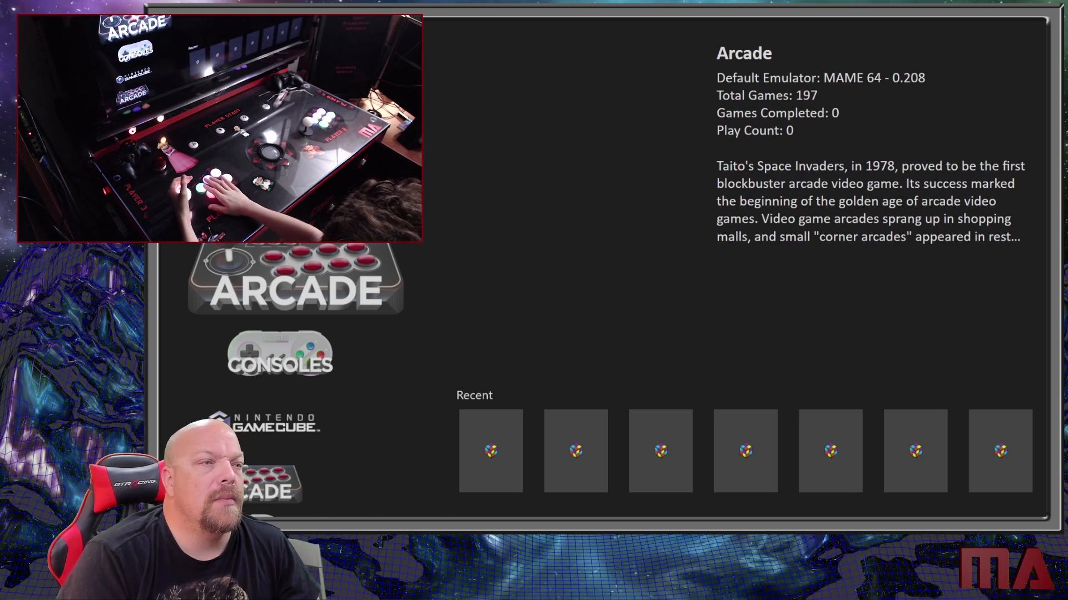
key(Down)
key(Down)
key(Down)
key(Down)
key(Down)
key(Down)
key(Down)
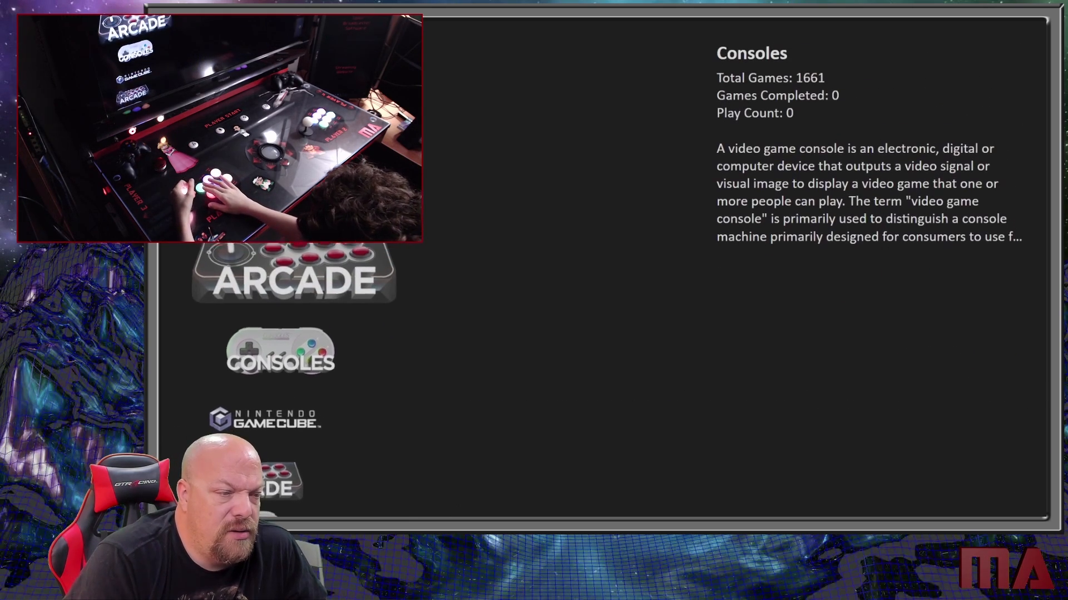
key(Down)
key(Down)
key(Down)
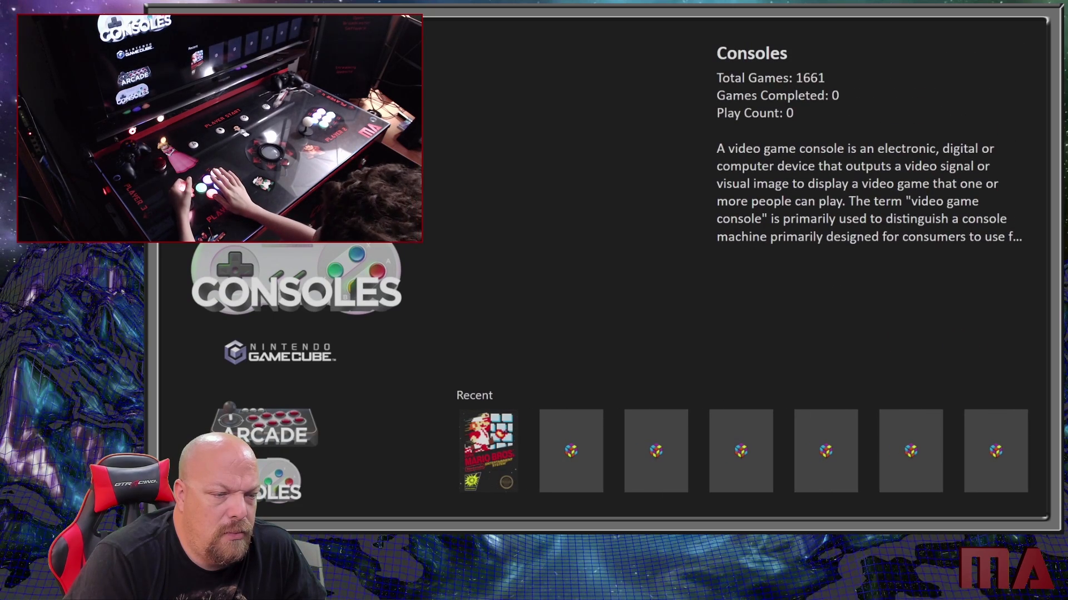
key(Return)
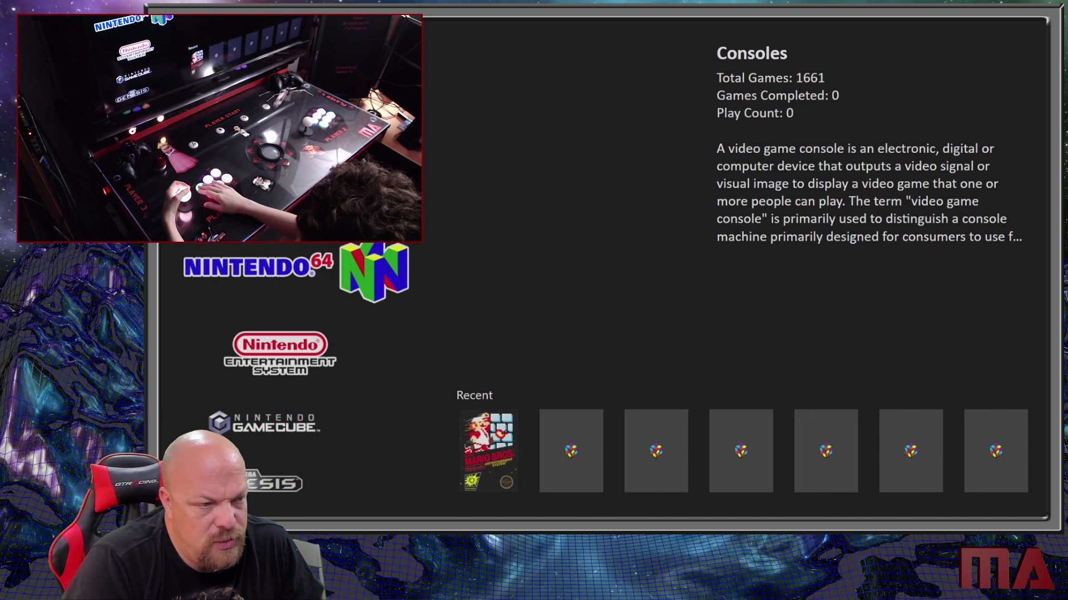
- Move through the console platforms to the Nintendo Entertainment System and open its game list
key(Up)
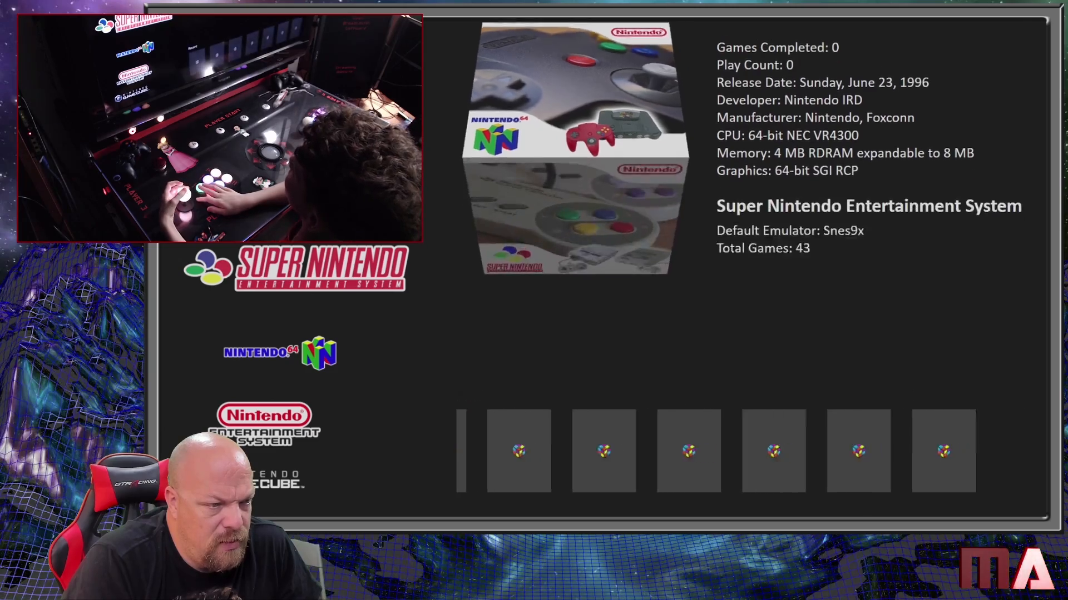
key(Up)
key(Up)
key(Up)
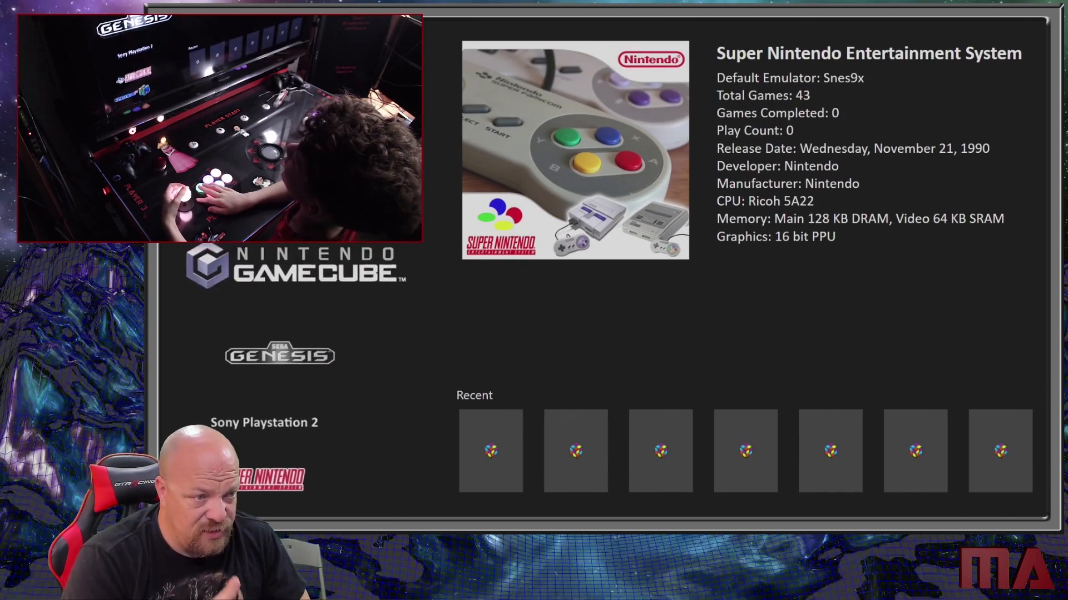
key(Up)
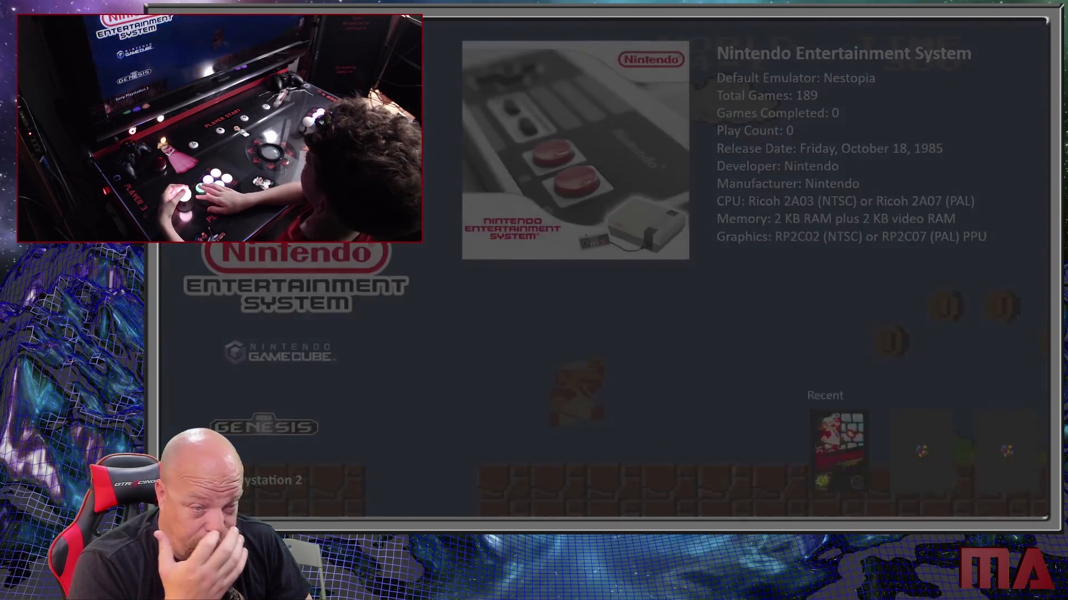
key(Return)
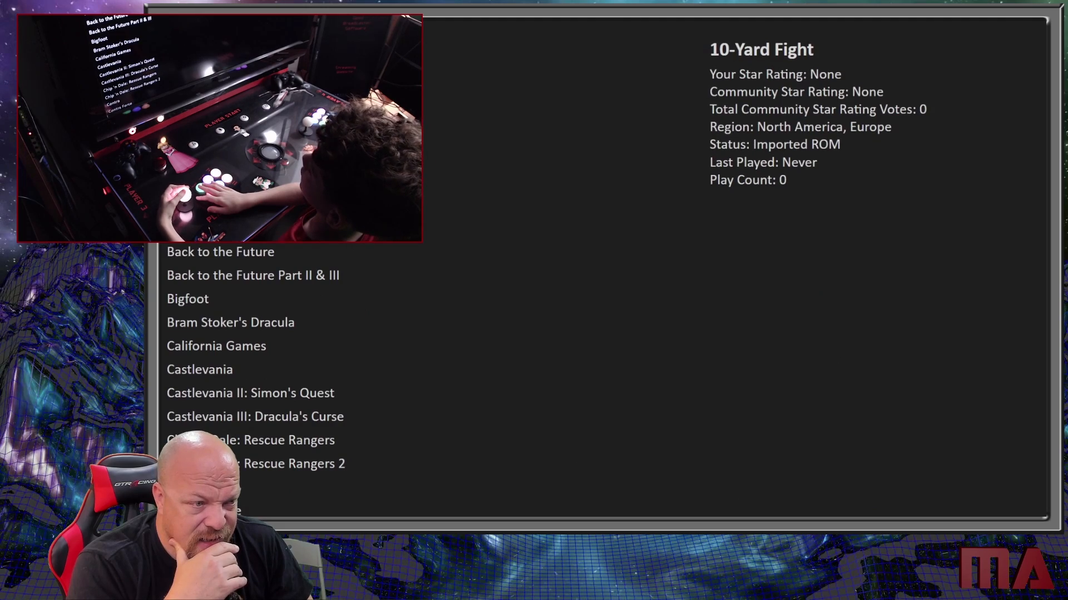
- Find Super Mario Bros. in the Nintendo Entertainment System list, start it to test it, and exit the game
key(Down)
key(Down)
key(Down)
key(Down)
key(Down)
key(Down)
key(Down)
key(Down)
key(Down)
key(Down)
key(Down)
key(Down)
key(Down)
key(Down)
key(Down)
key(Down)
key(Down)
key(Down)
key(Down)
key(Down)
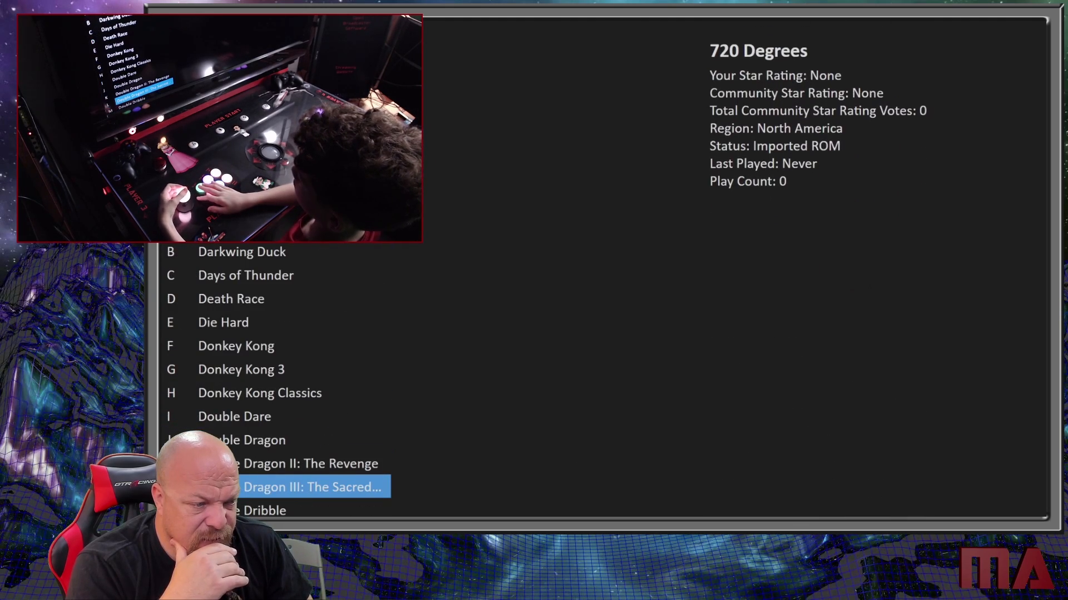
key(Left)
key(Down)
key(Down)
key(Down)
key(Down)
key(Down)
key(Down)
key(Down)
key(Down)
key(Down)
key(Down)
key(Down)
key(Down)
key(Down)
key(Down)
key(Down)
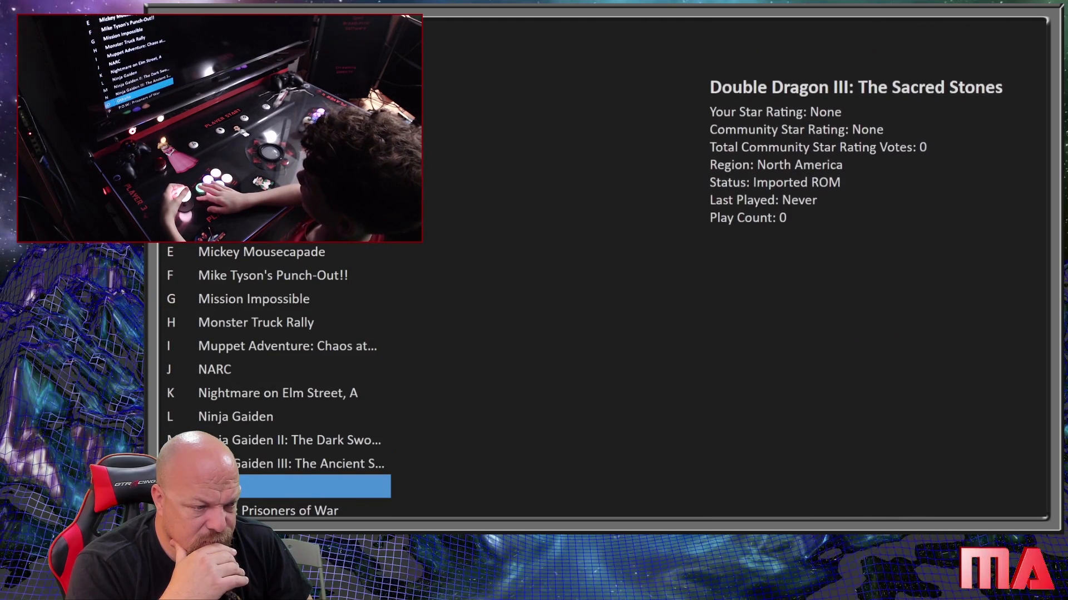
key(Up)
key(Down)
key(Down)
key(Down)
key(Down)
key(Down)
key(Down)
key(Down)
key(Down)
key(Down)
key(Down)
key(Down)
key(Down)
key(Down)
key(Down)
key(Down)
key(Down)
key(Down)
key(Down)
key(Down)
key(Down)
key(Down)
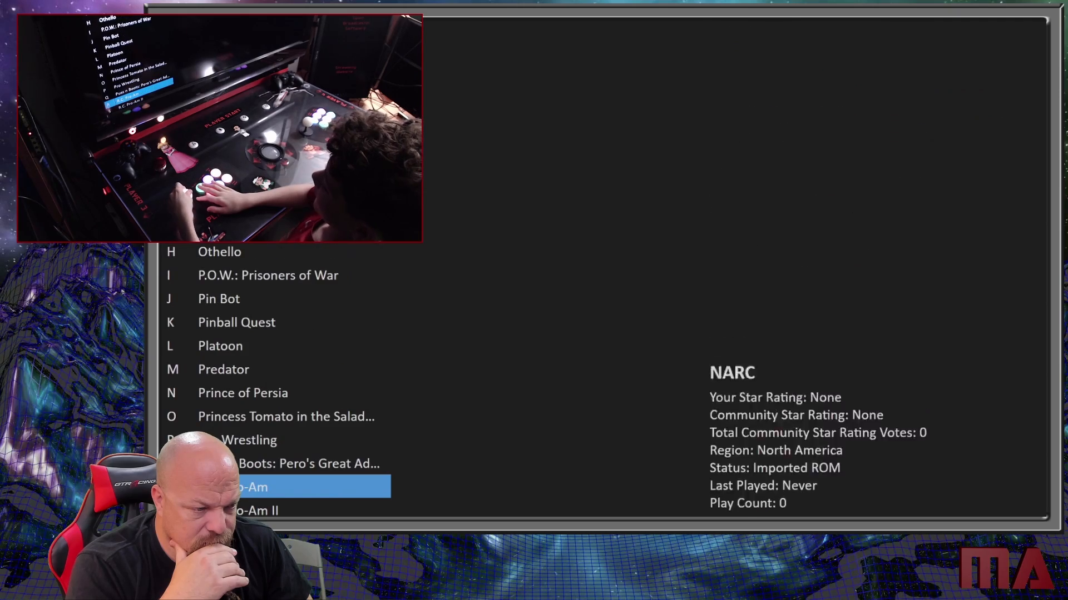
key(Down)
key(Down)
key(Down)
key(Down)
key(Down)
key(Down)
key(Down)
key(Down)
key(Down)
key(Down)
key(Down)
key(Down)
key(Down)
key(Down)
key(Down)
key(Down)
key(Down)
key(Down)
key(Down)
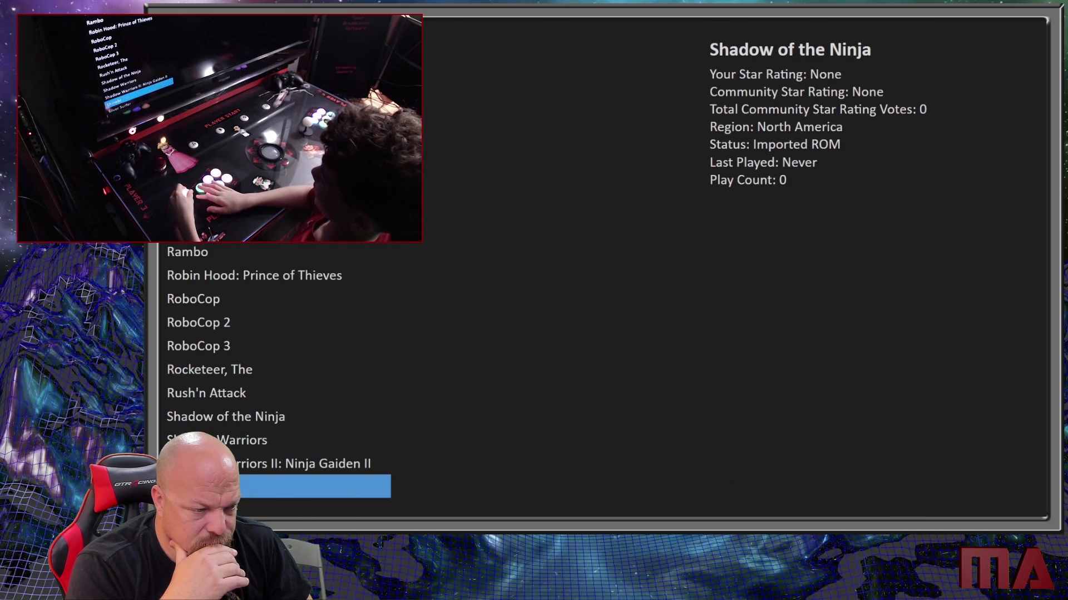
key(Down)
key(Down)
key(Down)
key(Down)
key(Down)
key(Down)
key(Down)
key(Down)
key(Down)
key(Down)
key(Down)
key(Down)
key(Down)
key(Down)
key(Down)
key(Down)
key(Down)
key(Down)
key(Down)
key(Down)
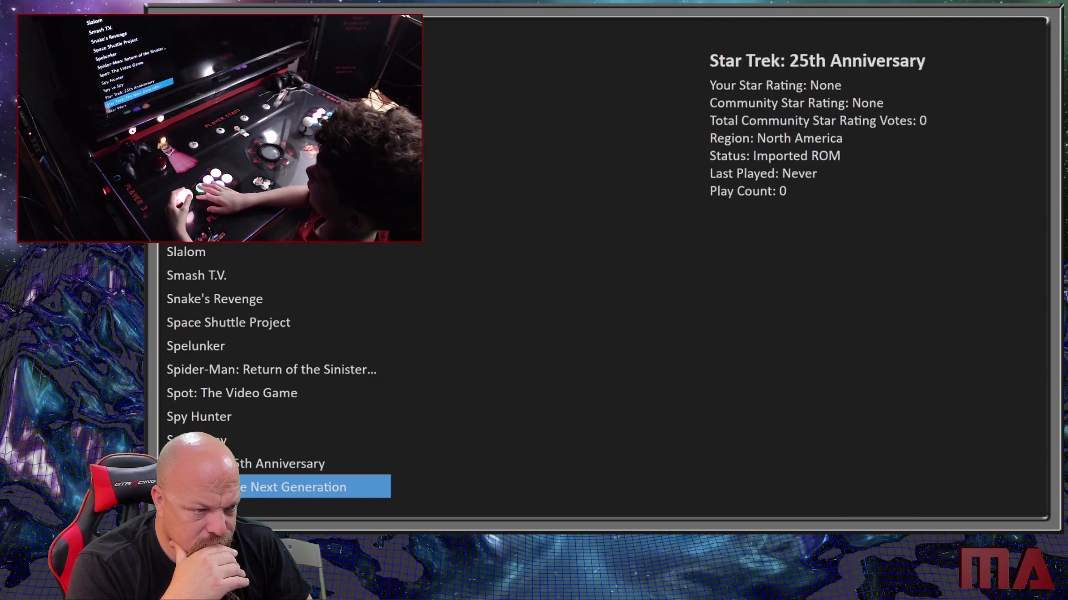
key(Up)
key(Up)
key(Up)
key(Up)
key(Up)
key(Up)
key(Up)
key(Up)
key(Up)
key(Up)
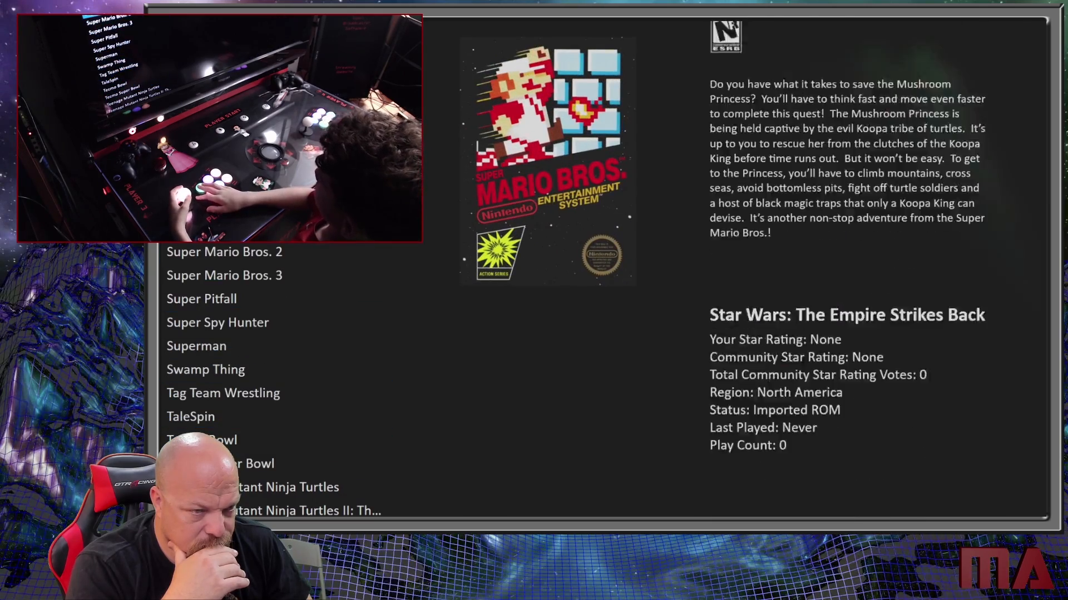
key(Return)
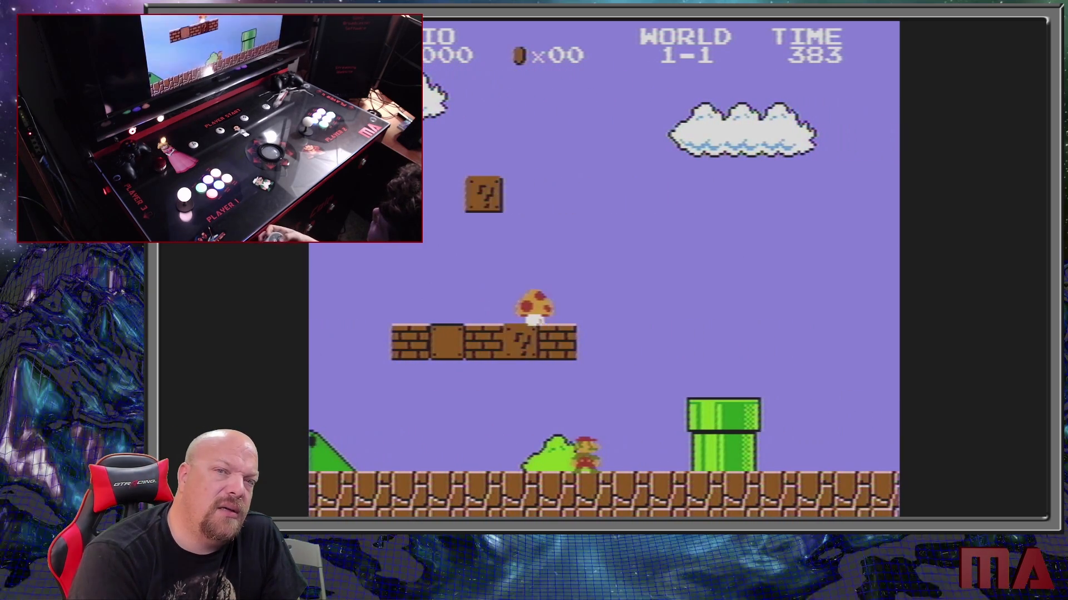
key(Escape)
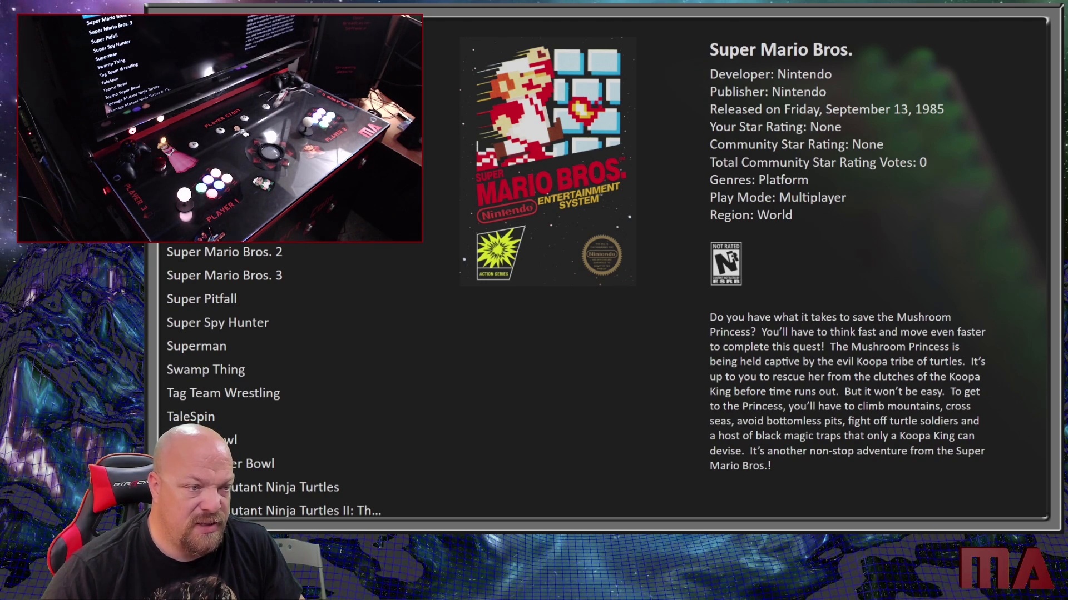
- Exit Big Box to the desktop, then open LaunchBox and dismiss its welcome window
key(alt+F4)
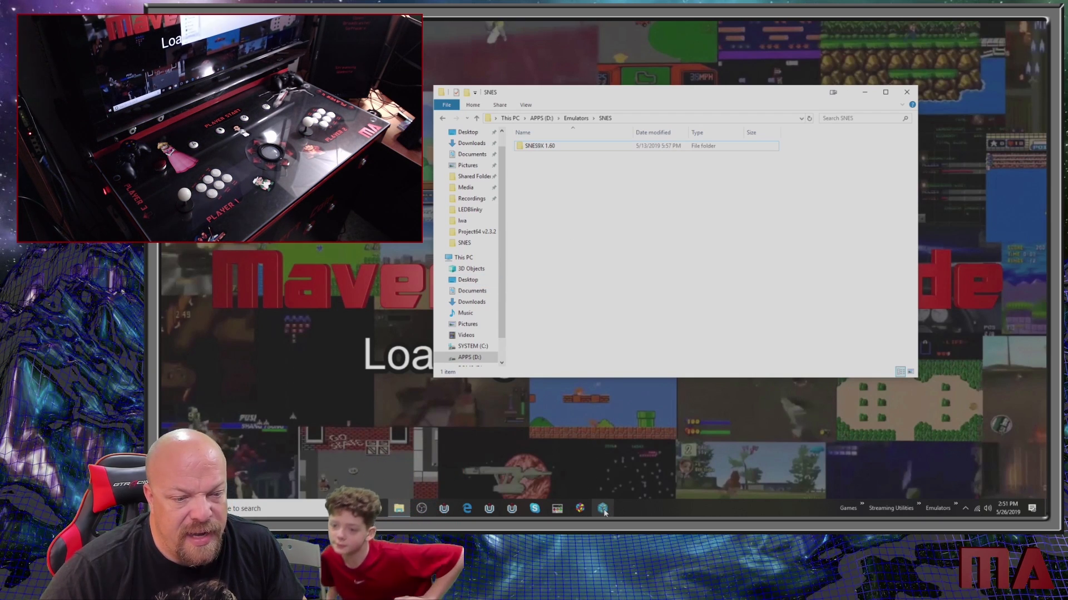
click(580, 509)
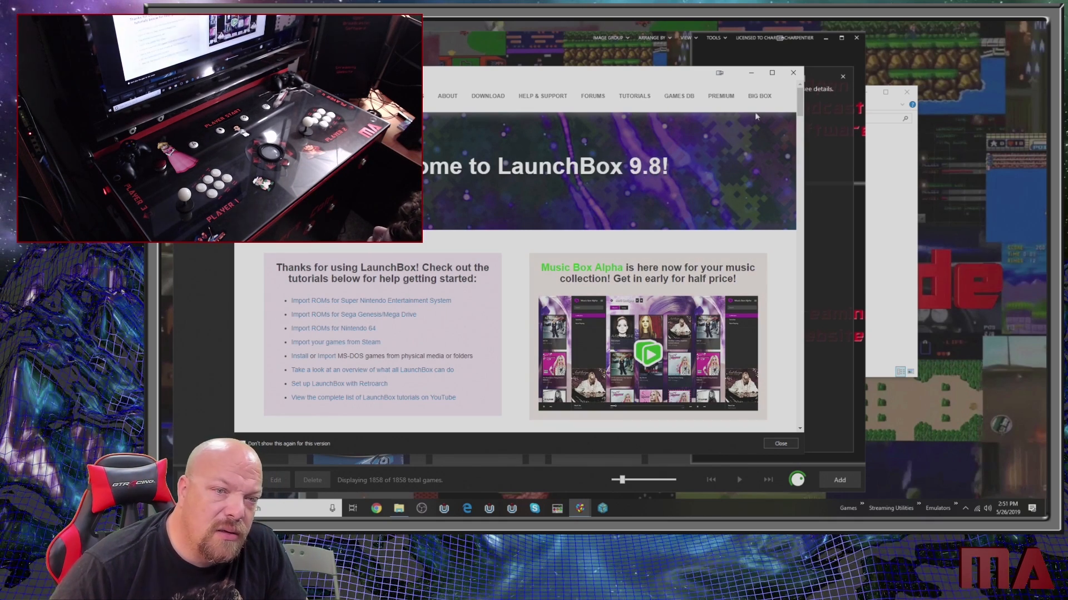
click(792, 76)
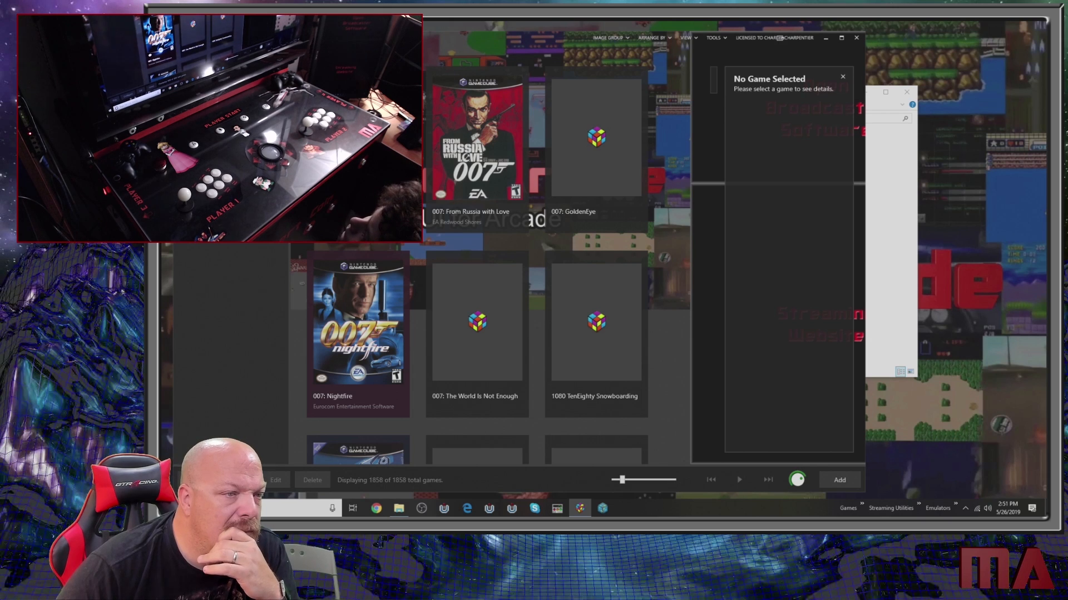
- Start a metadata and media download for the games from the LaunchBox Games Database, replacing all existing metadata and media
mouse_move(278, 95)
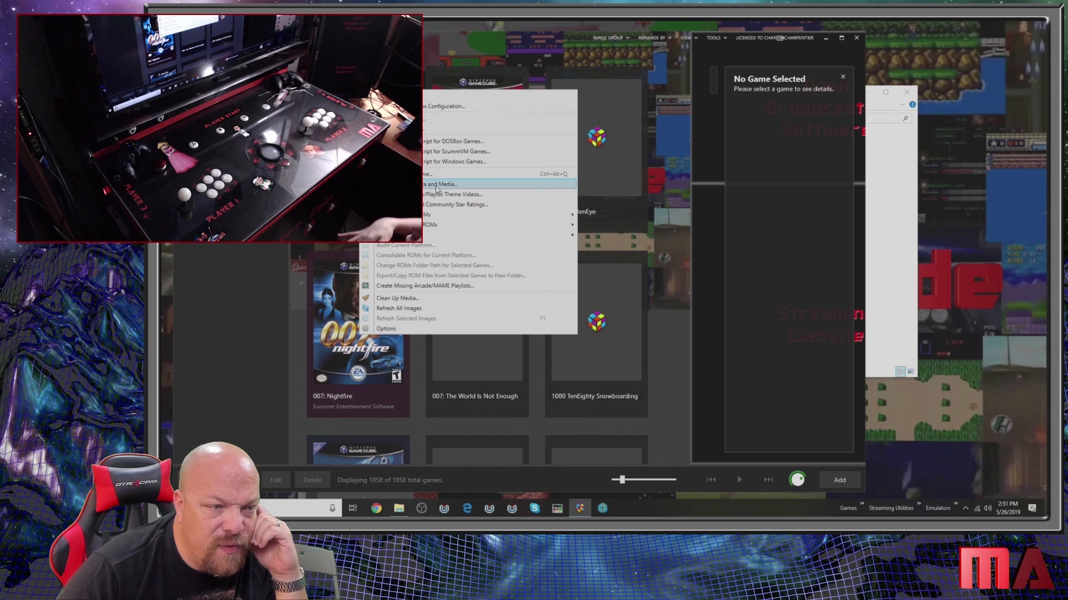
click(438, 186)
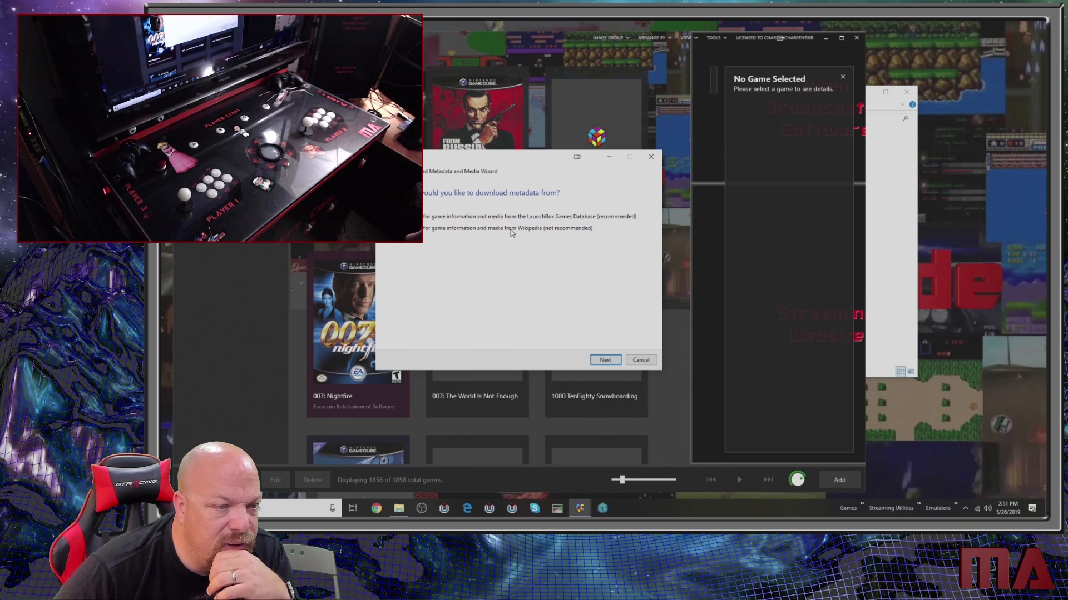
click(606, 361)
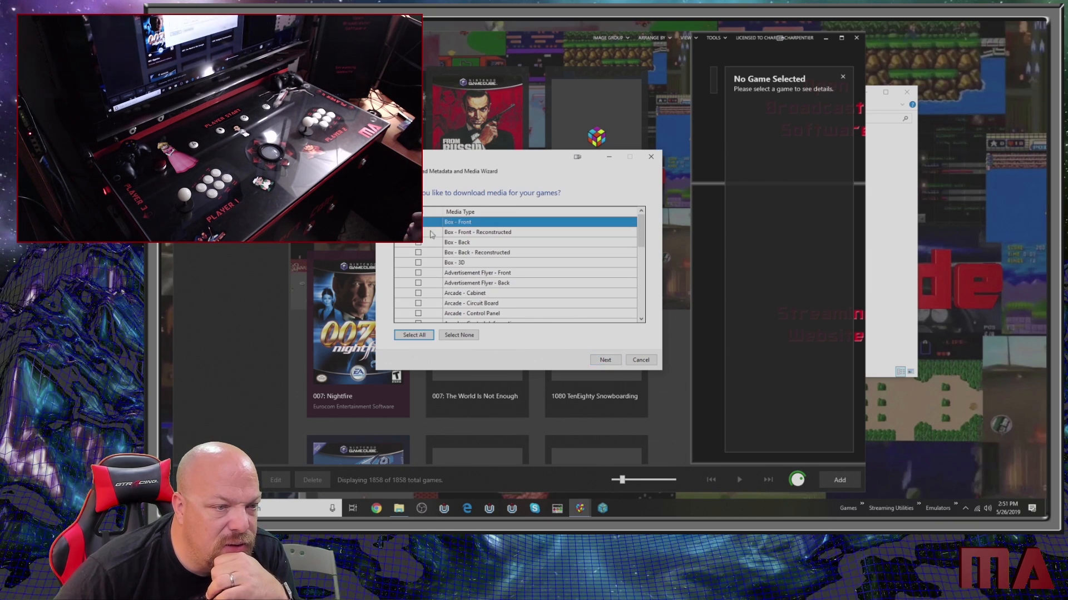
click(610, 360)
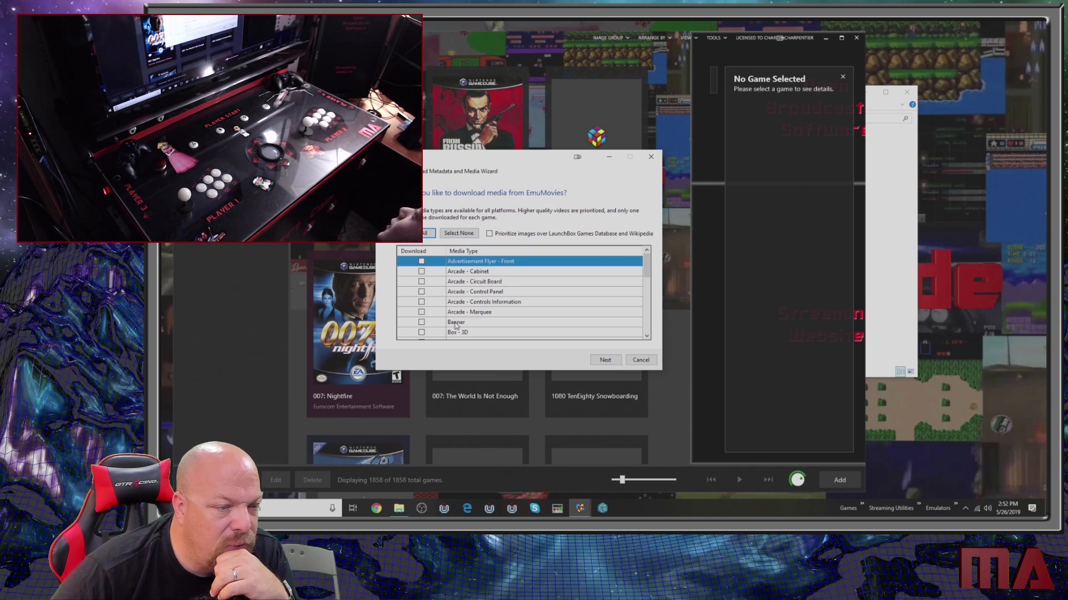
key(Return)
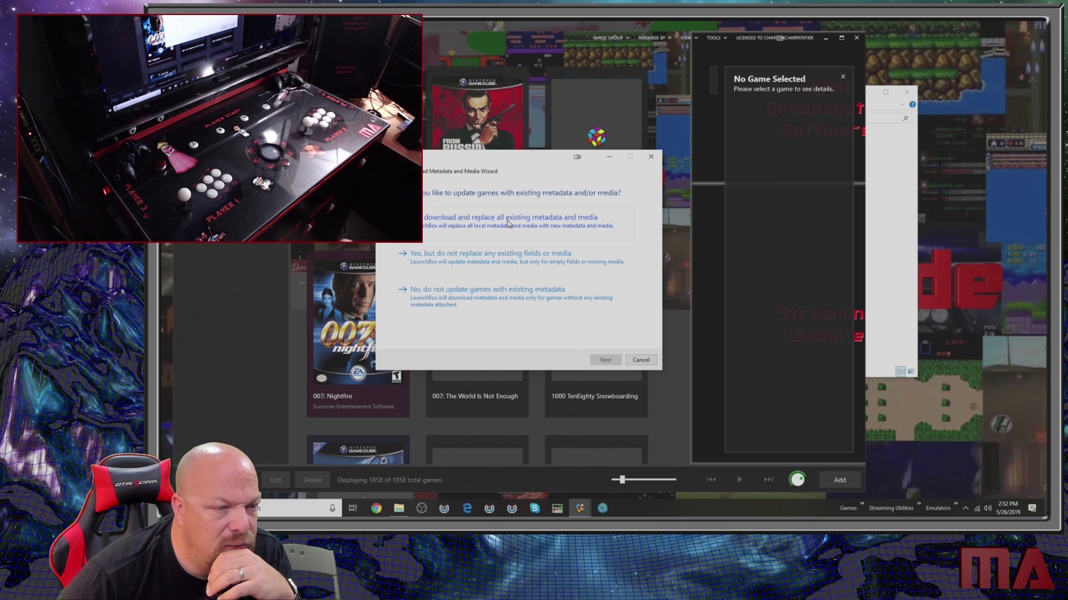
click(508, 223)
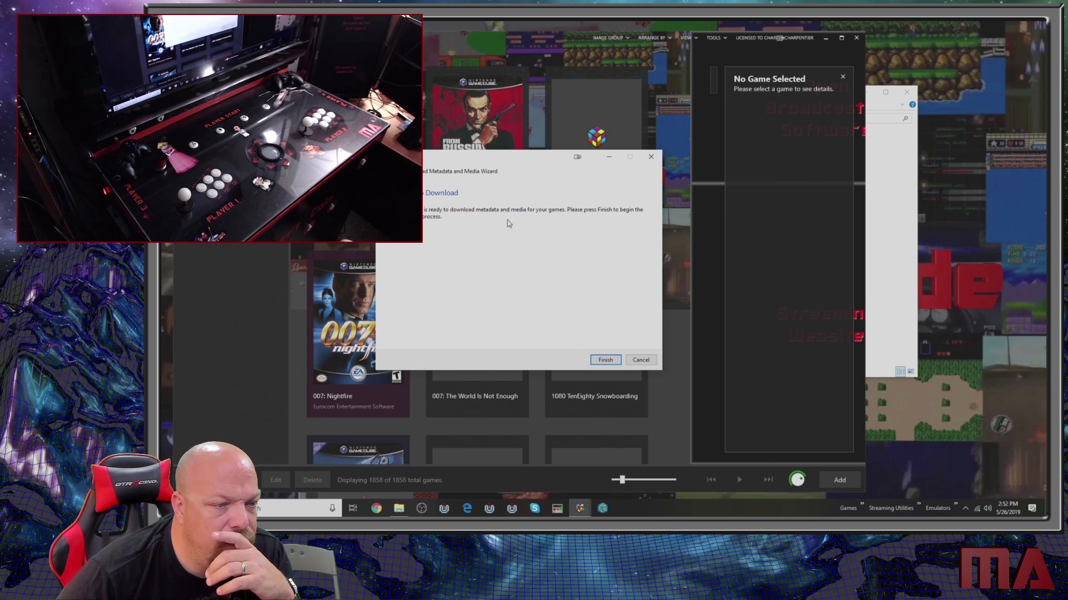
click(606, 361)
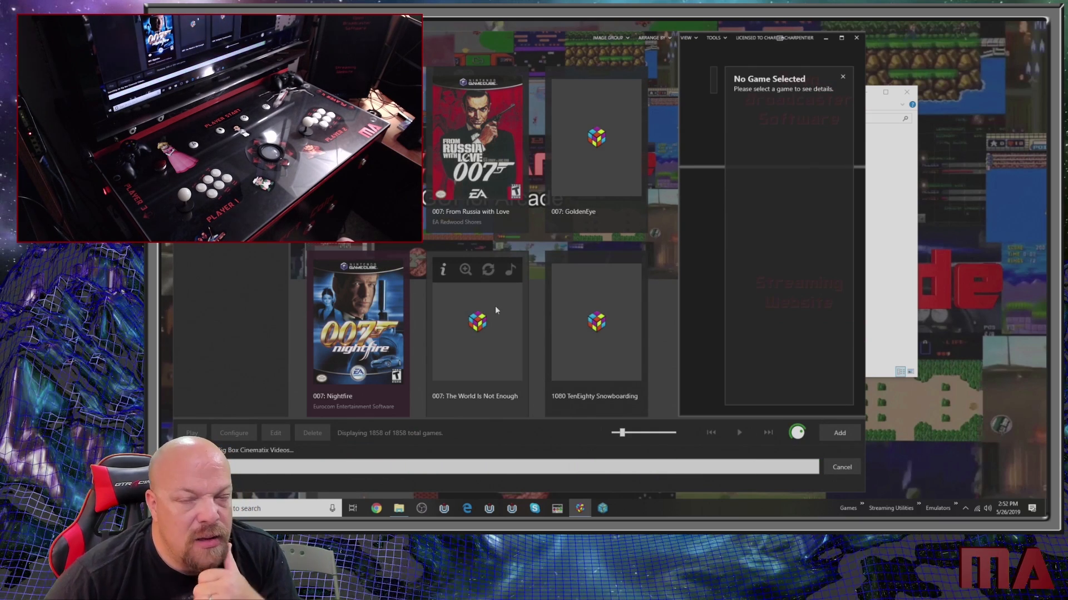